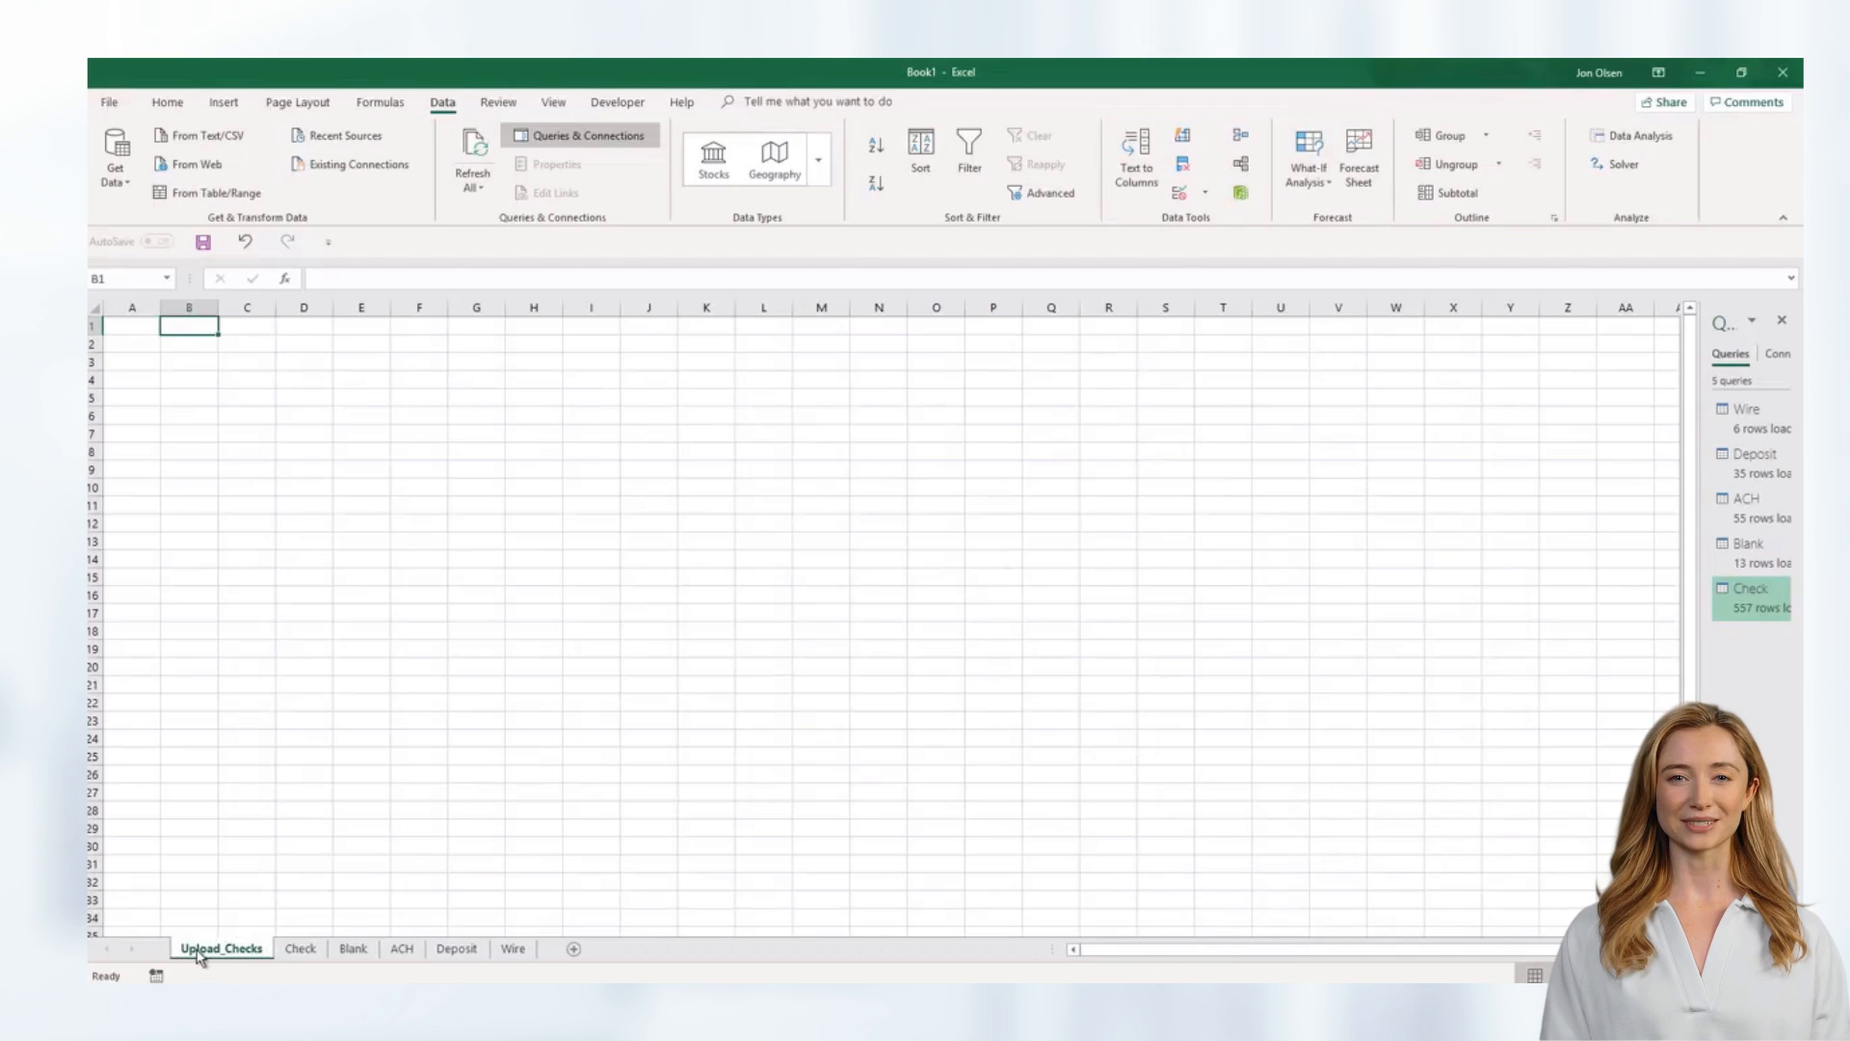
- Enter the headings Company, Bank Account, Check Number, Amount and Date Cleared in A1:E1 of the Upload_Checks sheet
{"action": "key", "text": "Left"}
{"action": "type", "text": "Company"}
{"action": "key", "text": "Tab"}
{"action": "type", "text": "Bank"}
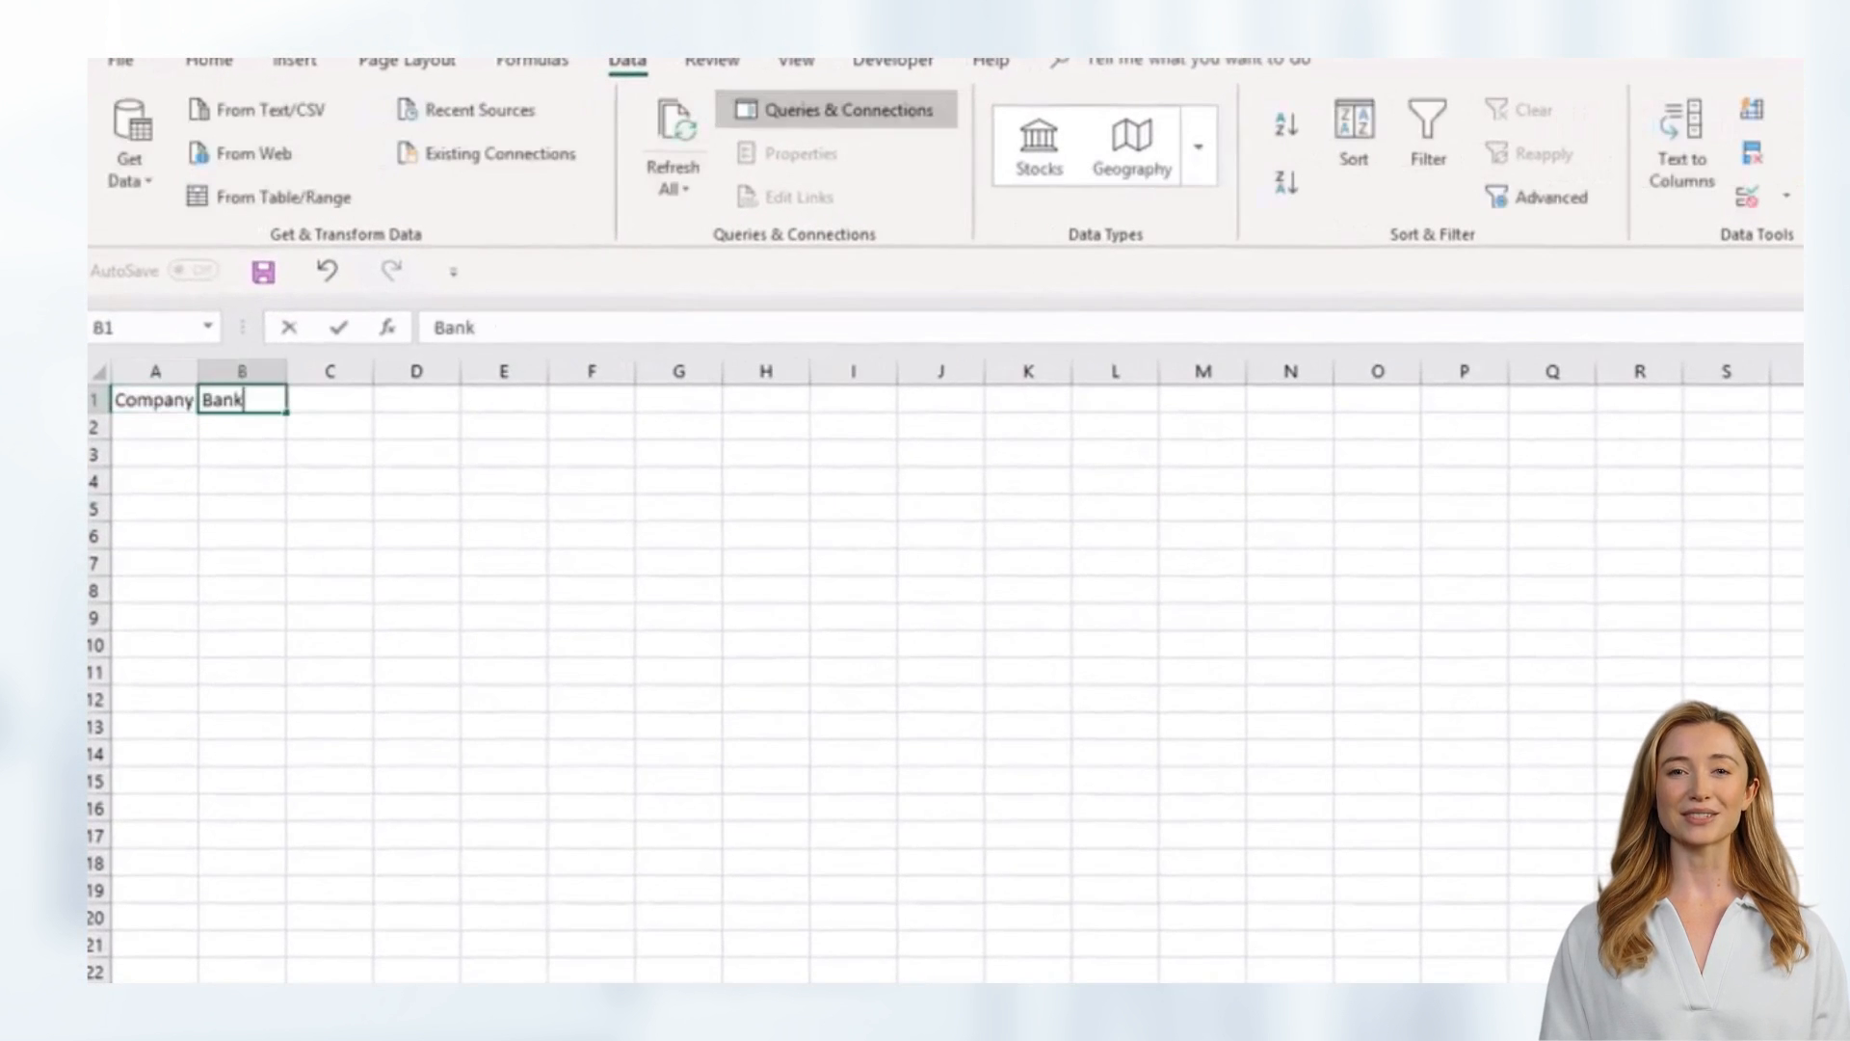
{"action": "type", "text": " Account"}
{"action": "key", "text": "Tab"}
{"action": "type", "text": "Check Number"}
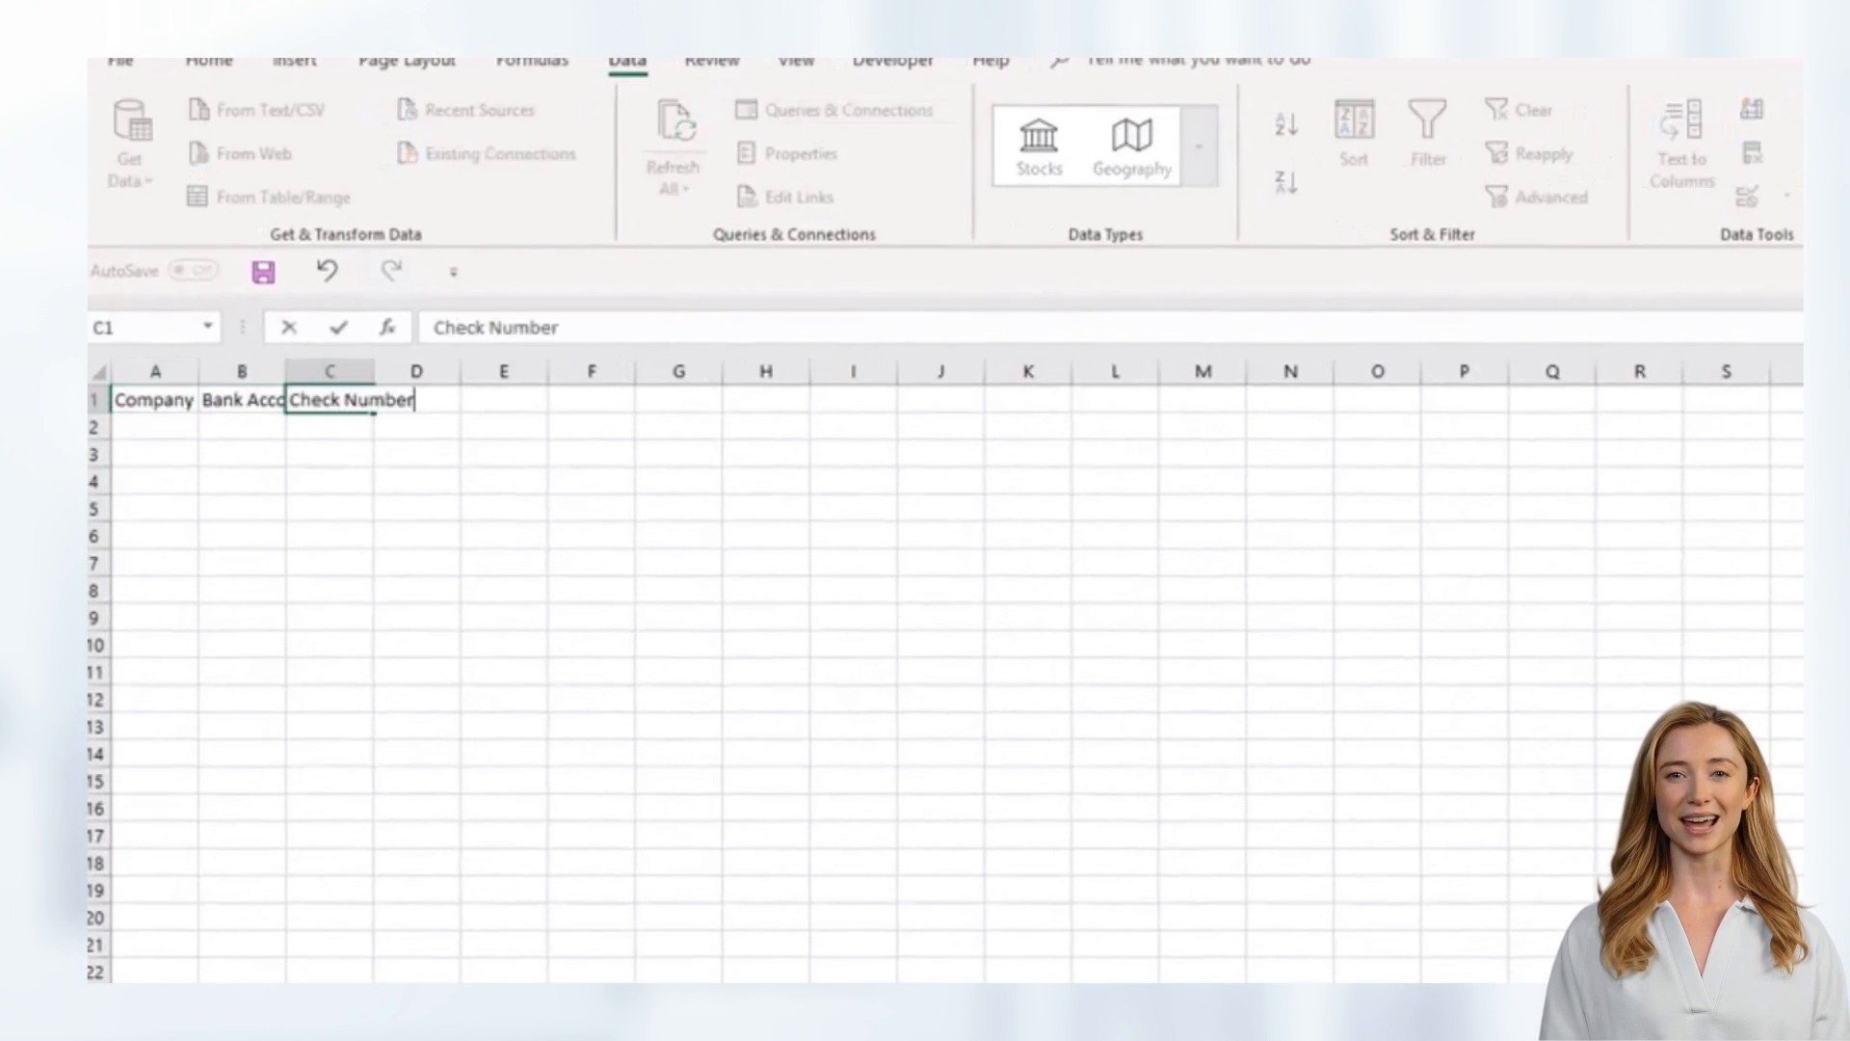
{"action": "key", "text": "Tab"}
{"action": "type", "text": "Amount"}
{"action": "key", "text": "Tab"}
{"action": "type", "text": "Date Cleared"}
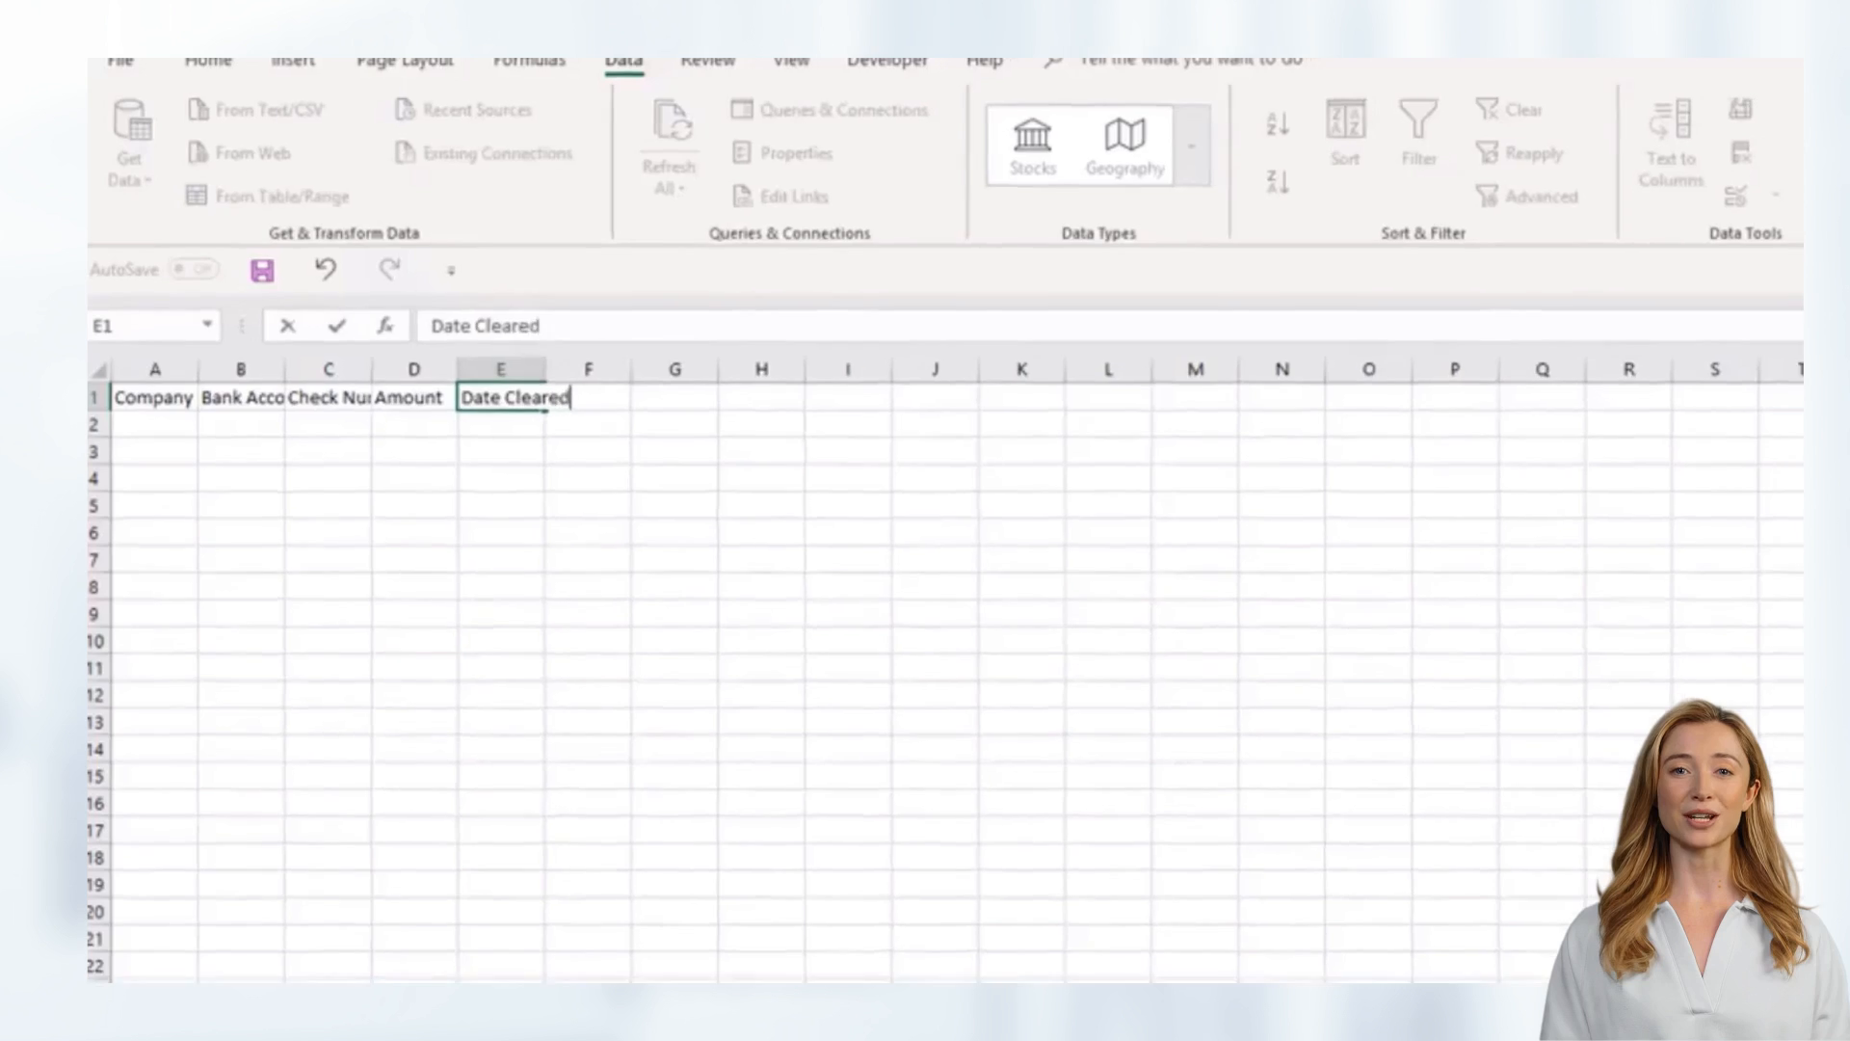
{"action": "key", "text": "Return"}
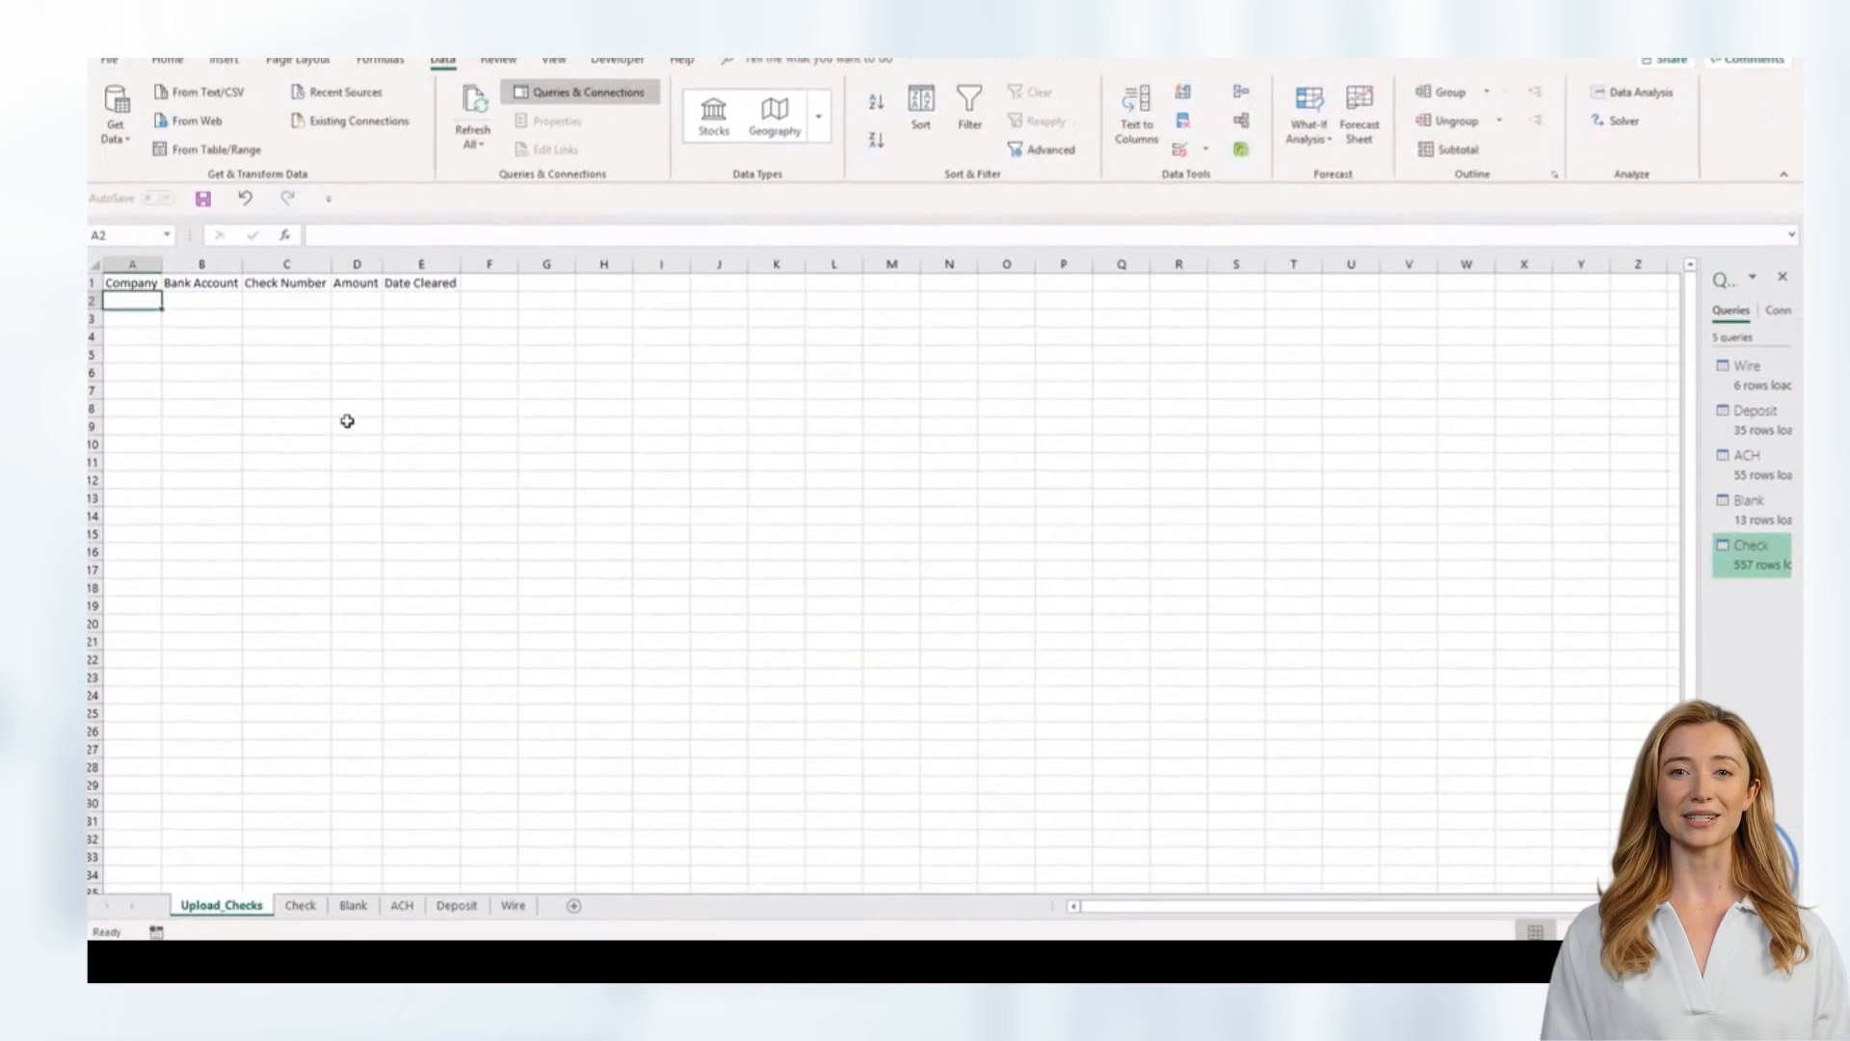
- Set Company to 1 in the first data row and paste the bank account number from the Check sheet beside it as a value
{"action": "key", "text": "ctrl+Page_Down"}
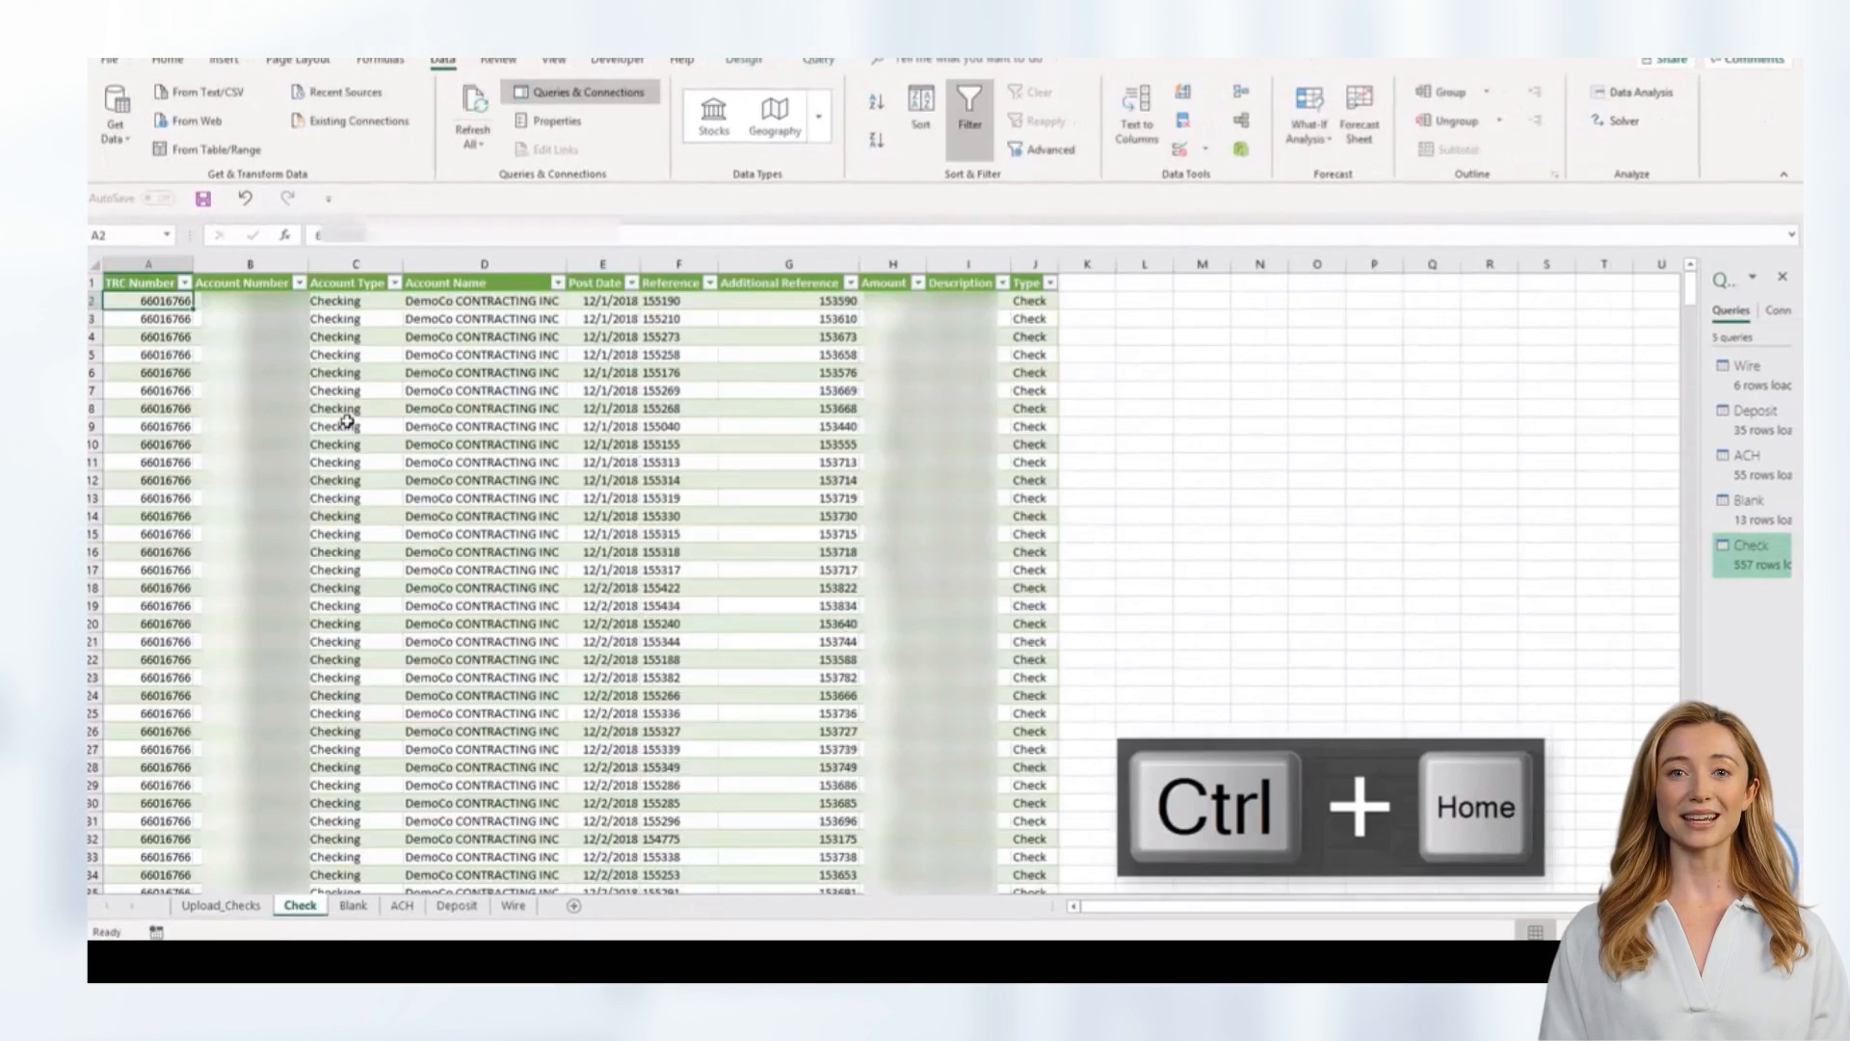
{"action": "key", "text": "ctrl+c"}
{"action": "key", "text": "ctrl+Page_Up"}
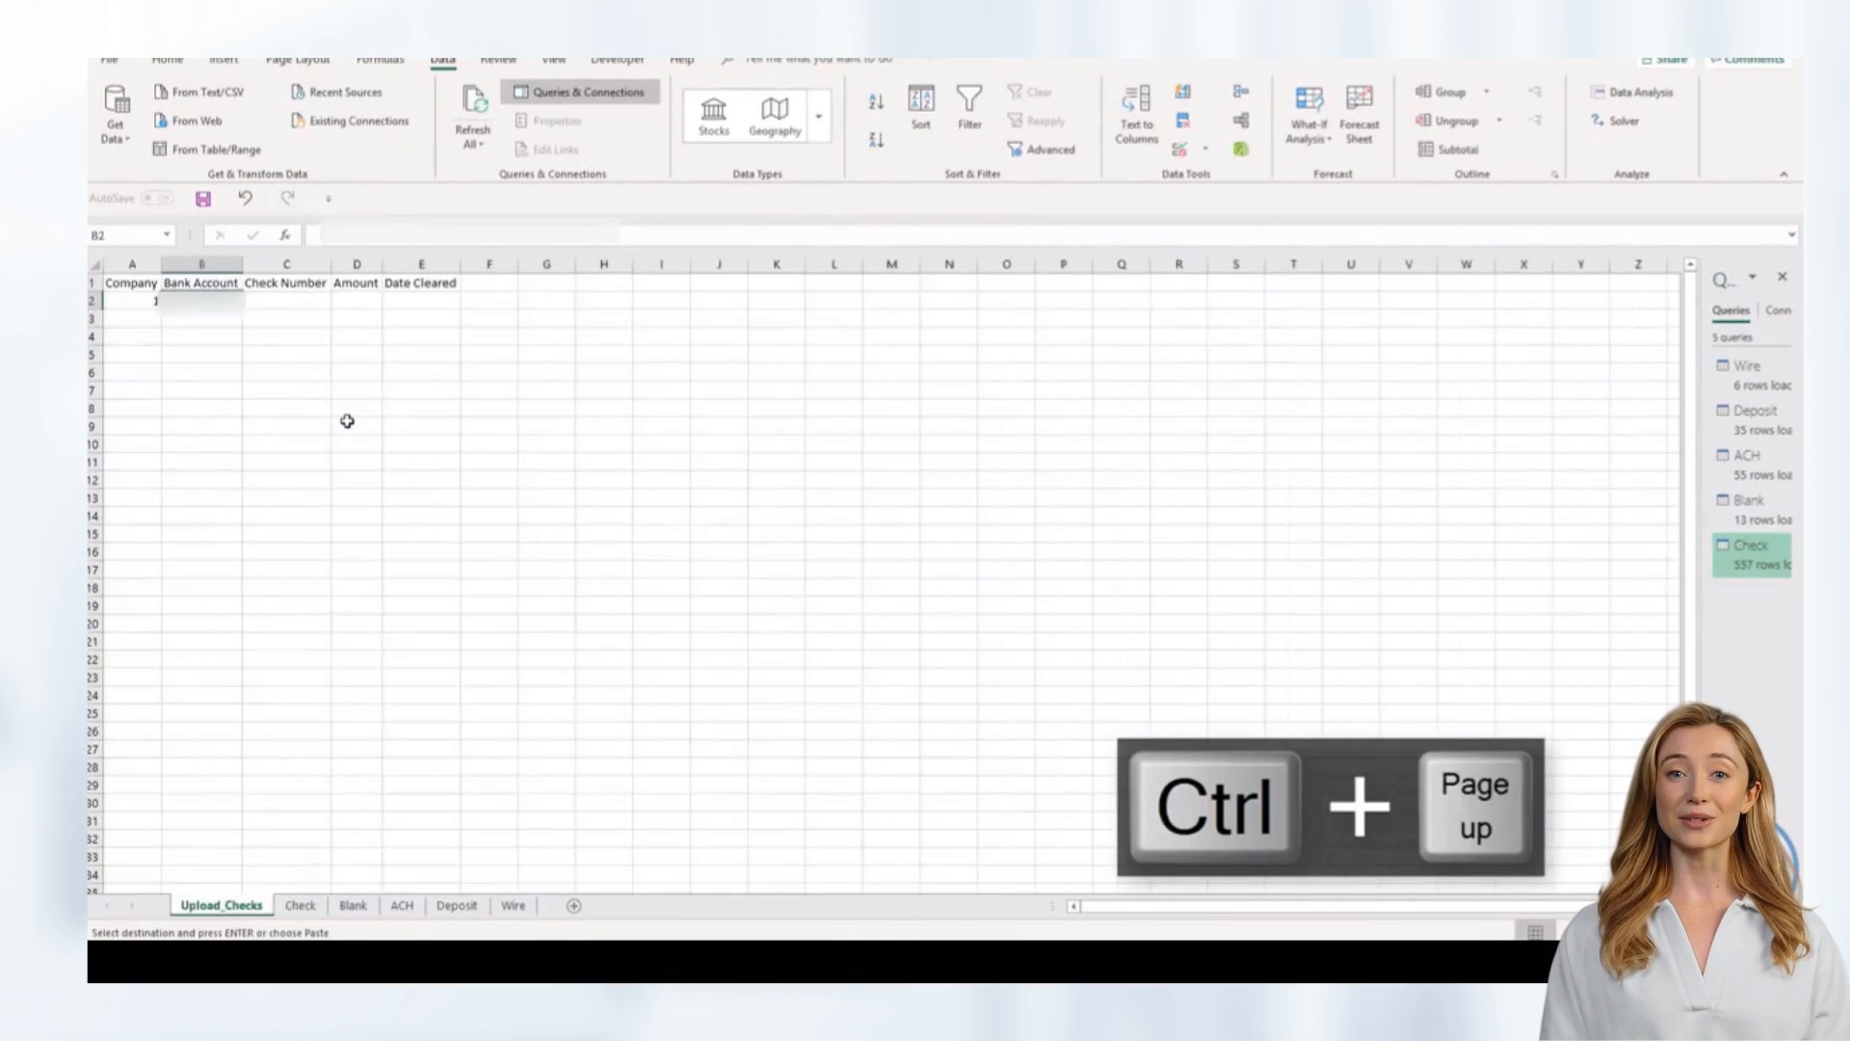
{"action": "key", "text": "shift+F10"}
{"action": "key", "text": "s"}
{"action": "key", "text": "v"}
{"action": "key", "text": "Tab"}
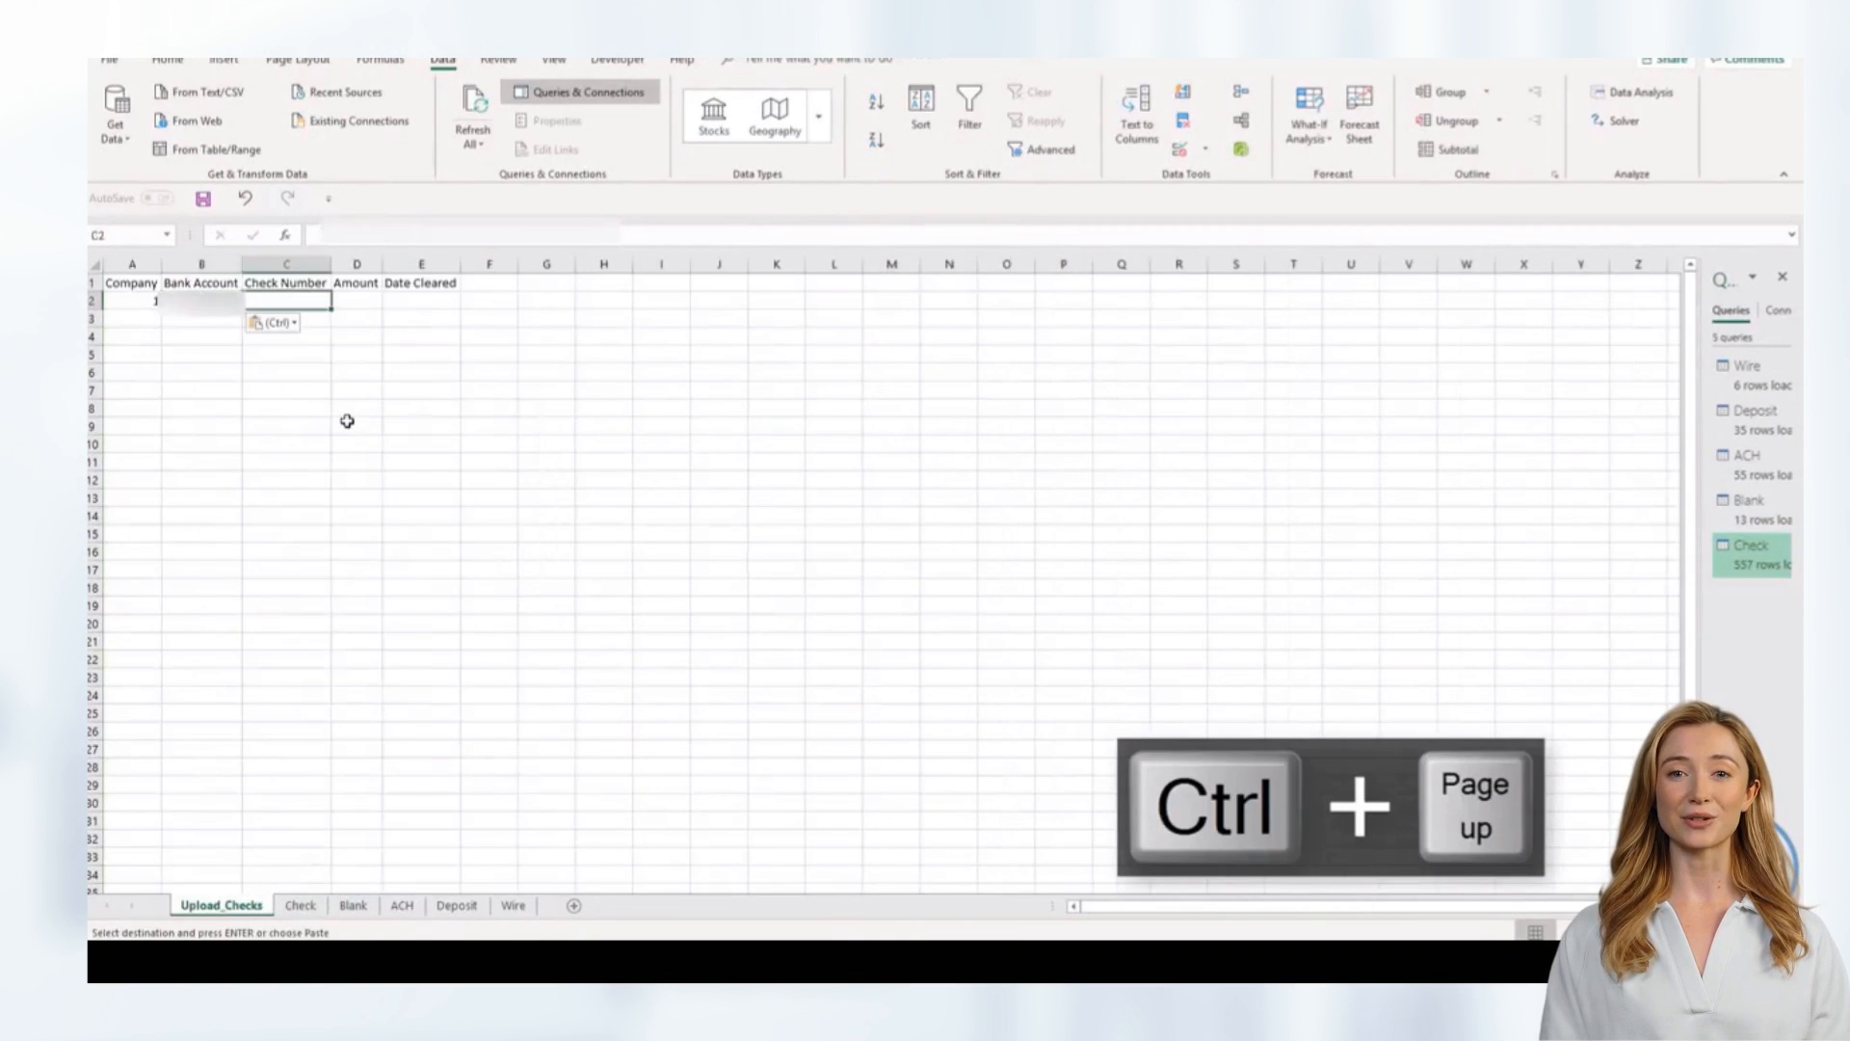
- Copy all Additional Reference entries from the Check sheet and paste them as values under Check Number, starting at C2 of Upload_Checks
{"action": "key", "text": "ctrl+Page_Down"}
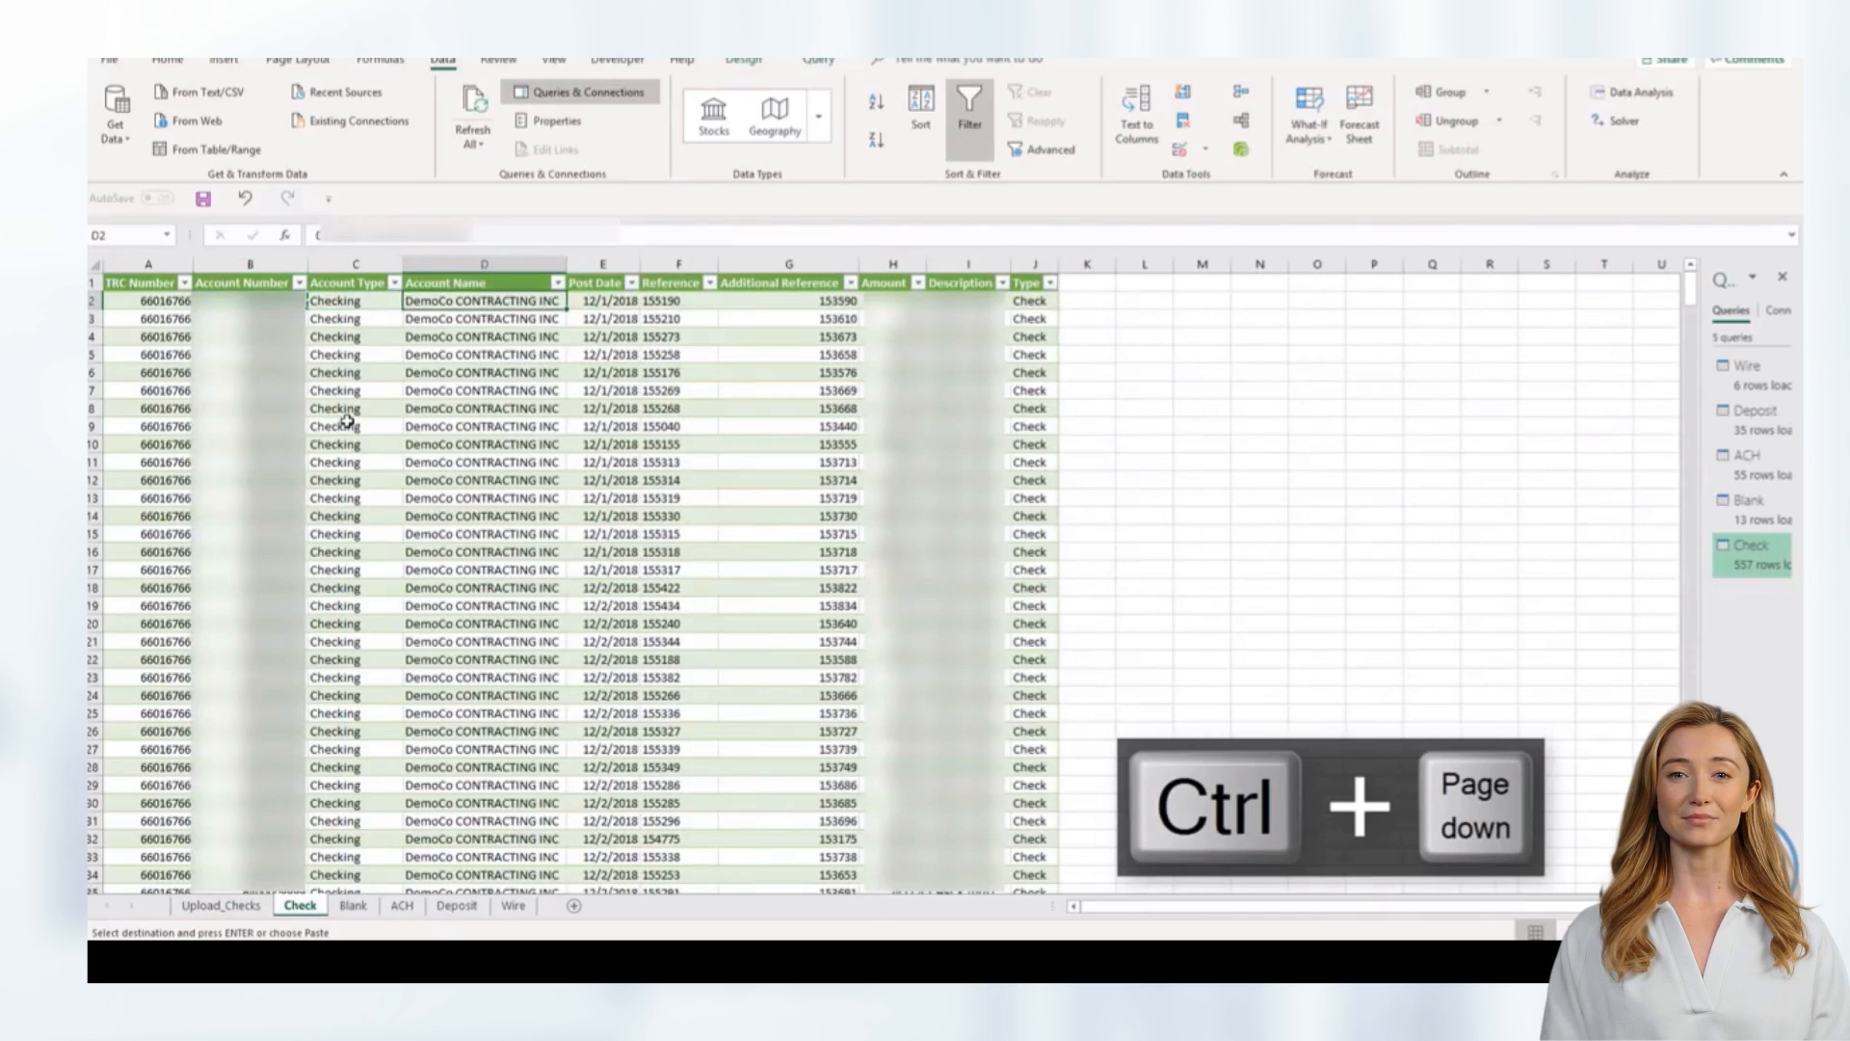
{"action": "key", "text": "Right"}
{"action": "key", "text": "ctrl+shift+Down"}
{"action": "key", "text": "ctrl+c"}
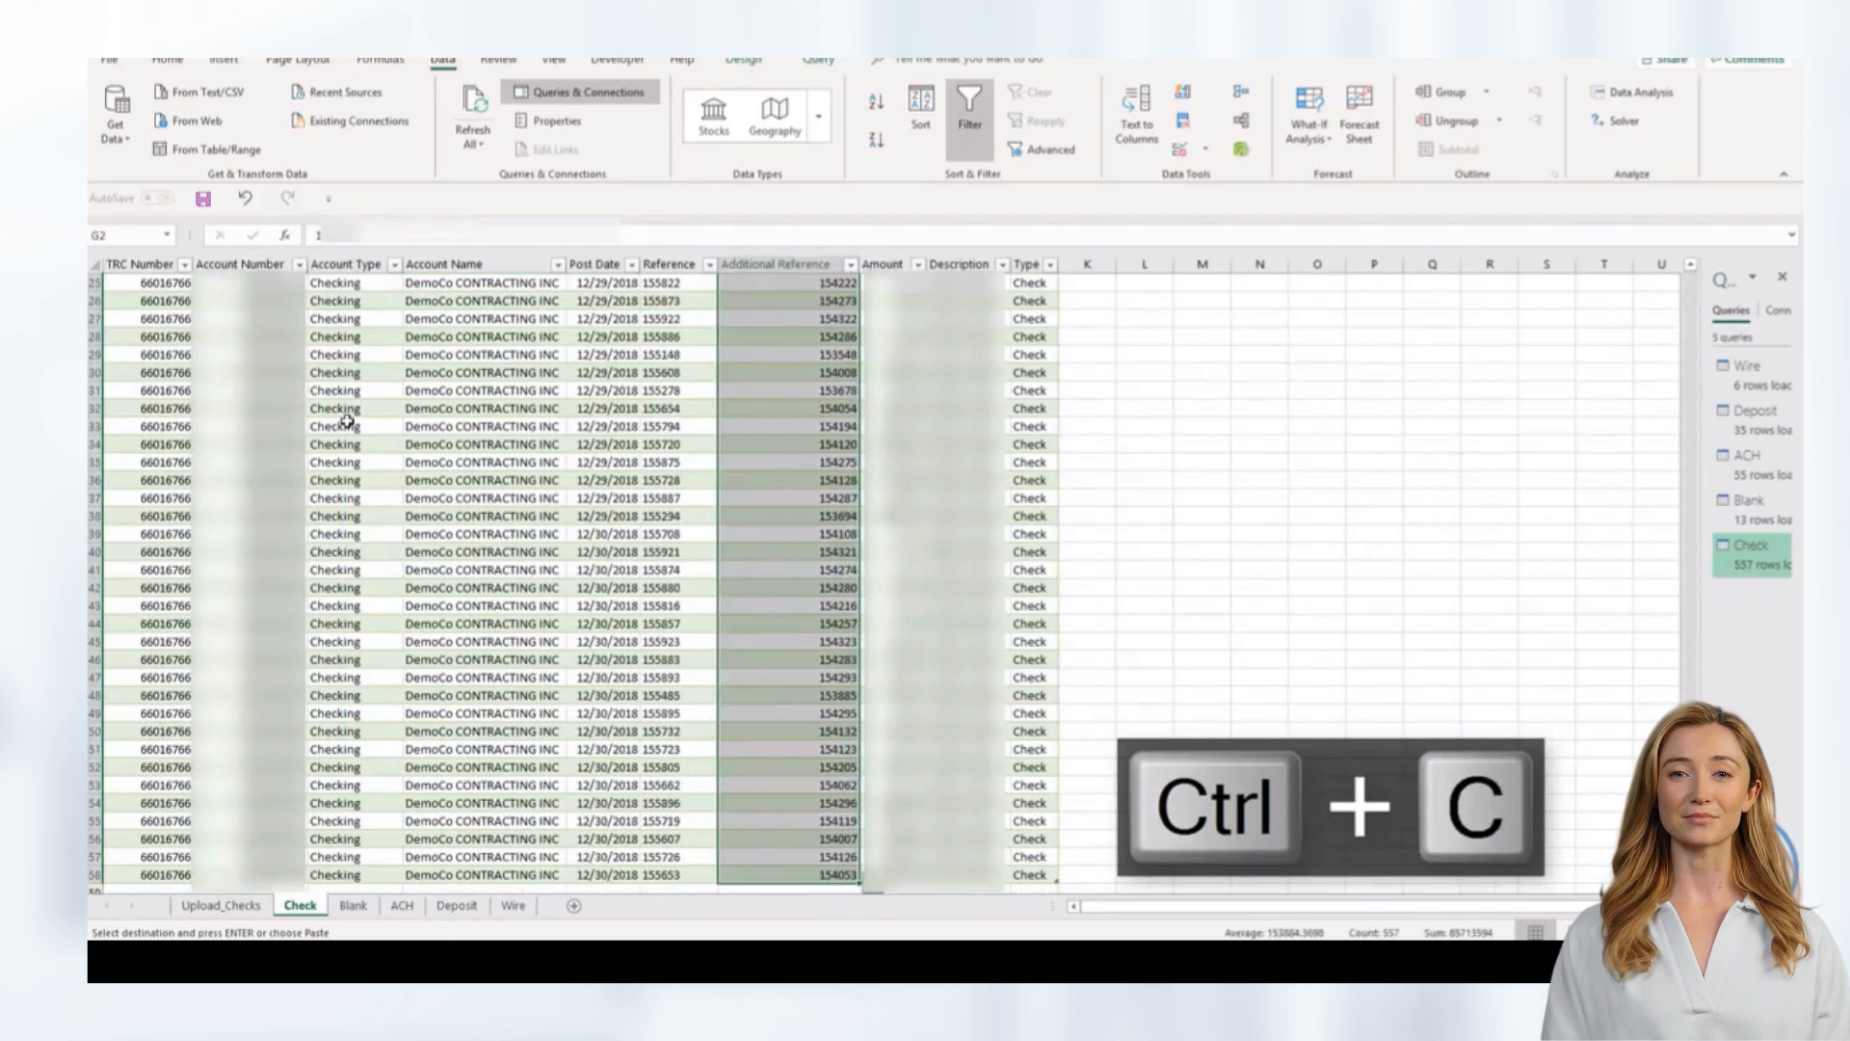
{"action": "key", "text": "ctrl+Page_Up"}
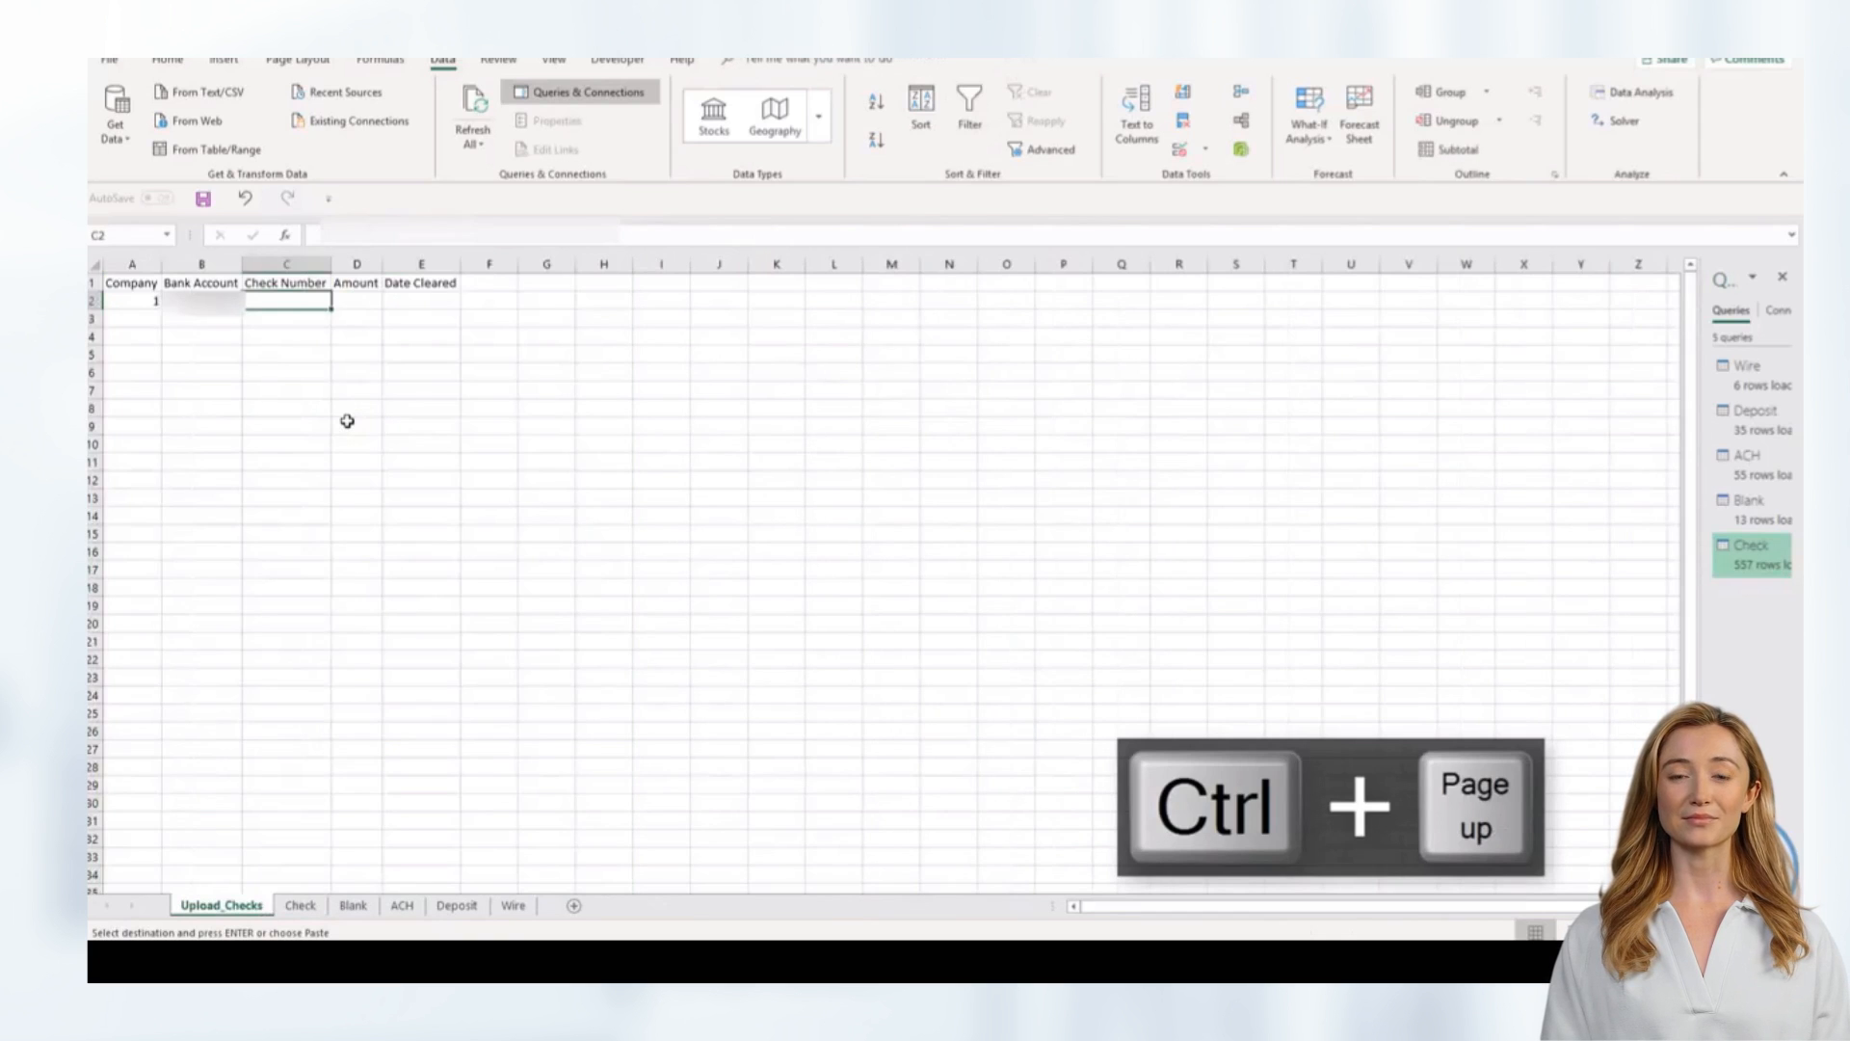
{"action": "right_click", "coordinate": [346, 421]}
{"action": "key", "text": "v"}
- Copy all Amount entries from the Check sheet and paste them as values under Amount, starting at D2 of Upload_Checks
{"action": "key", "text": "ctrl+Page_Down"}
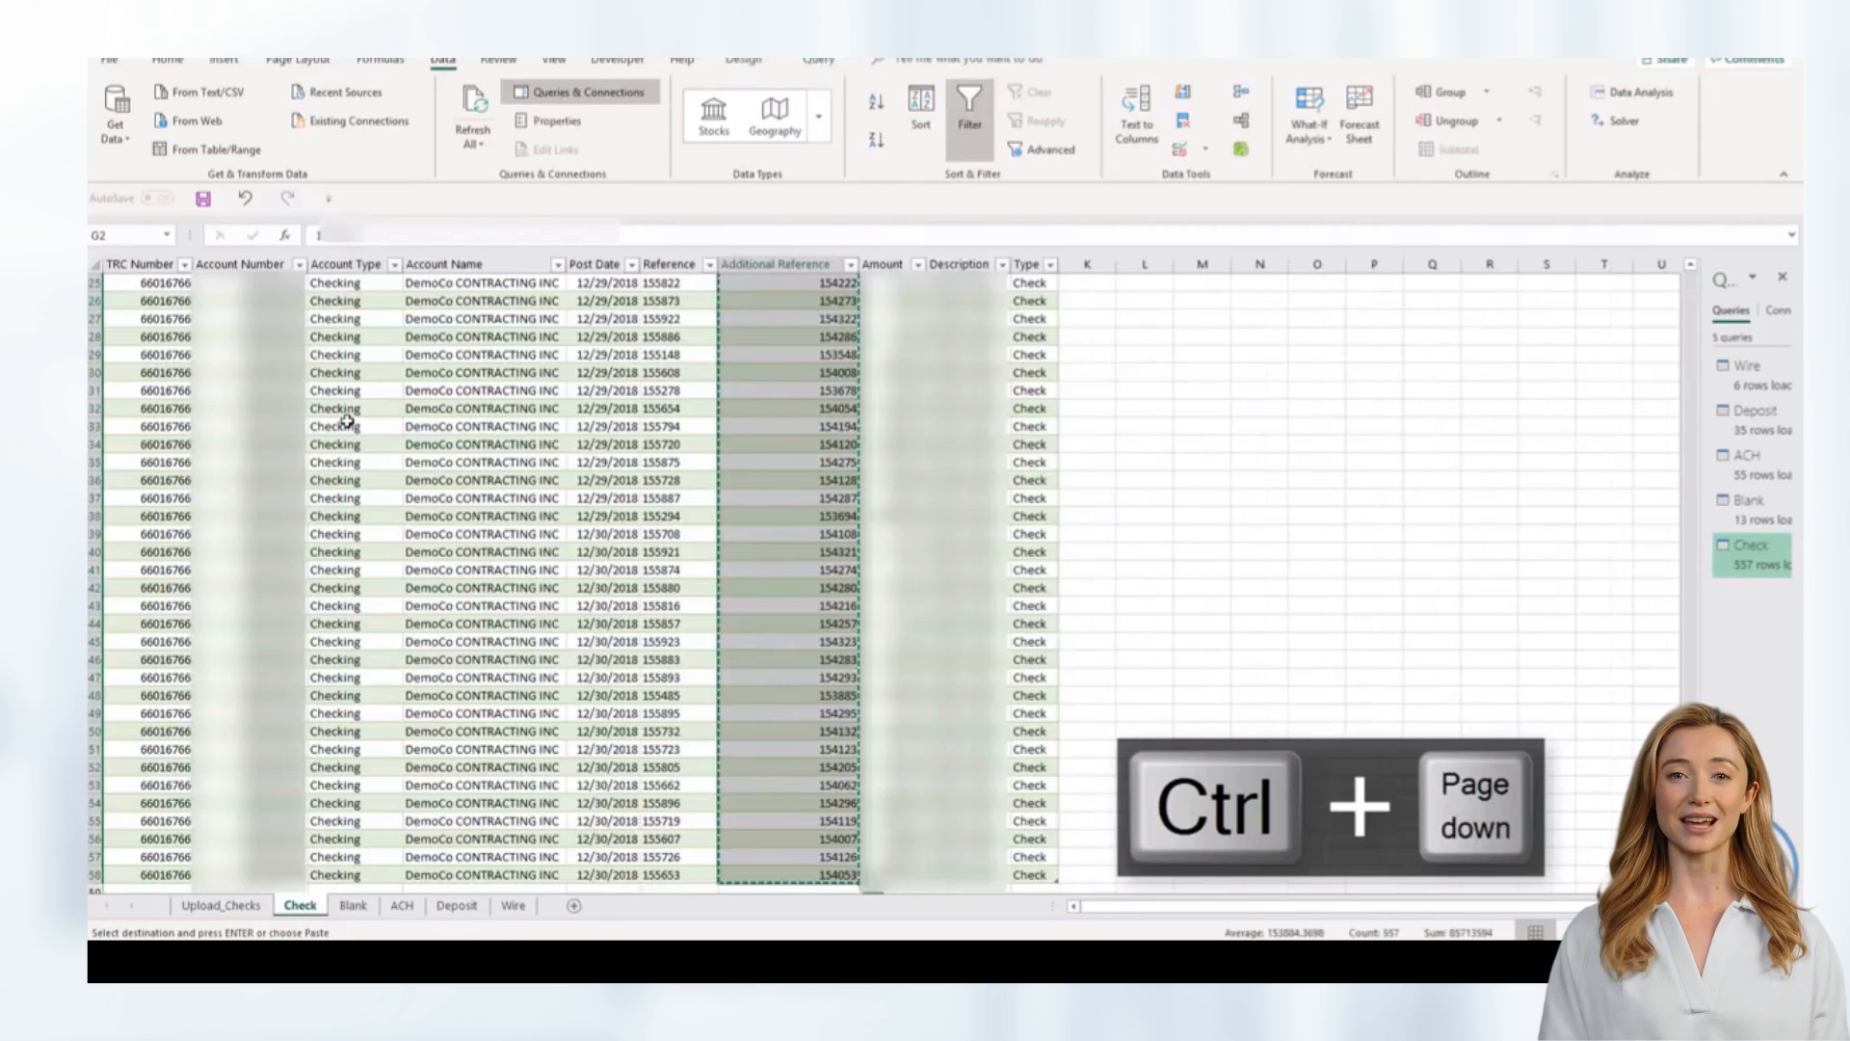
{"action": "key", "text": "Right"}
{"action": "key", "text": "ctrl+shift+Down"}
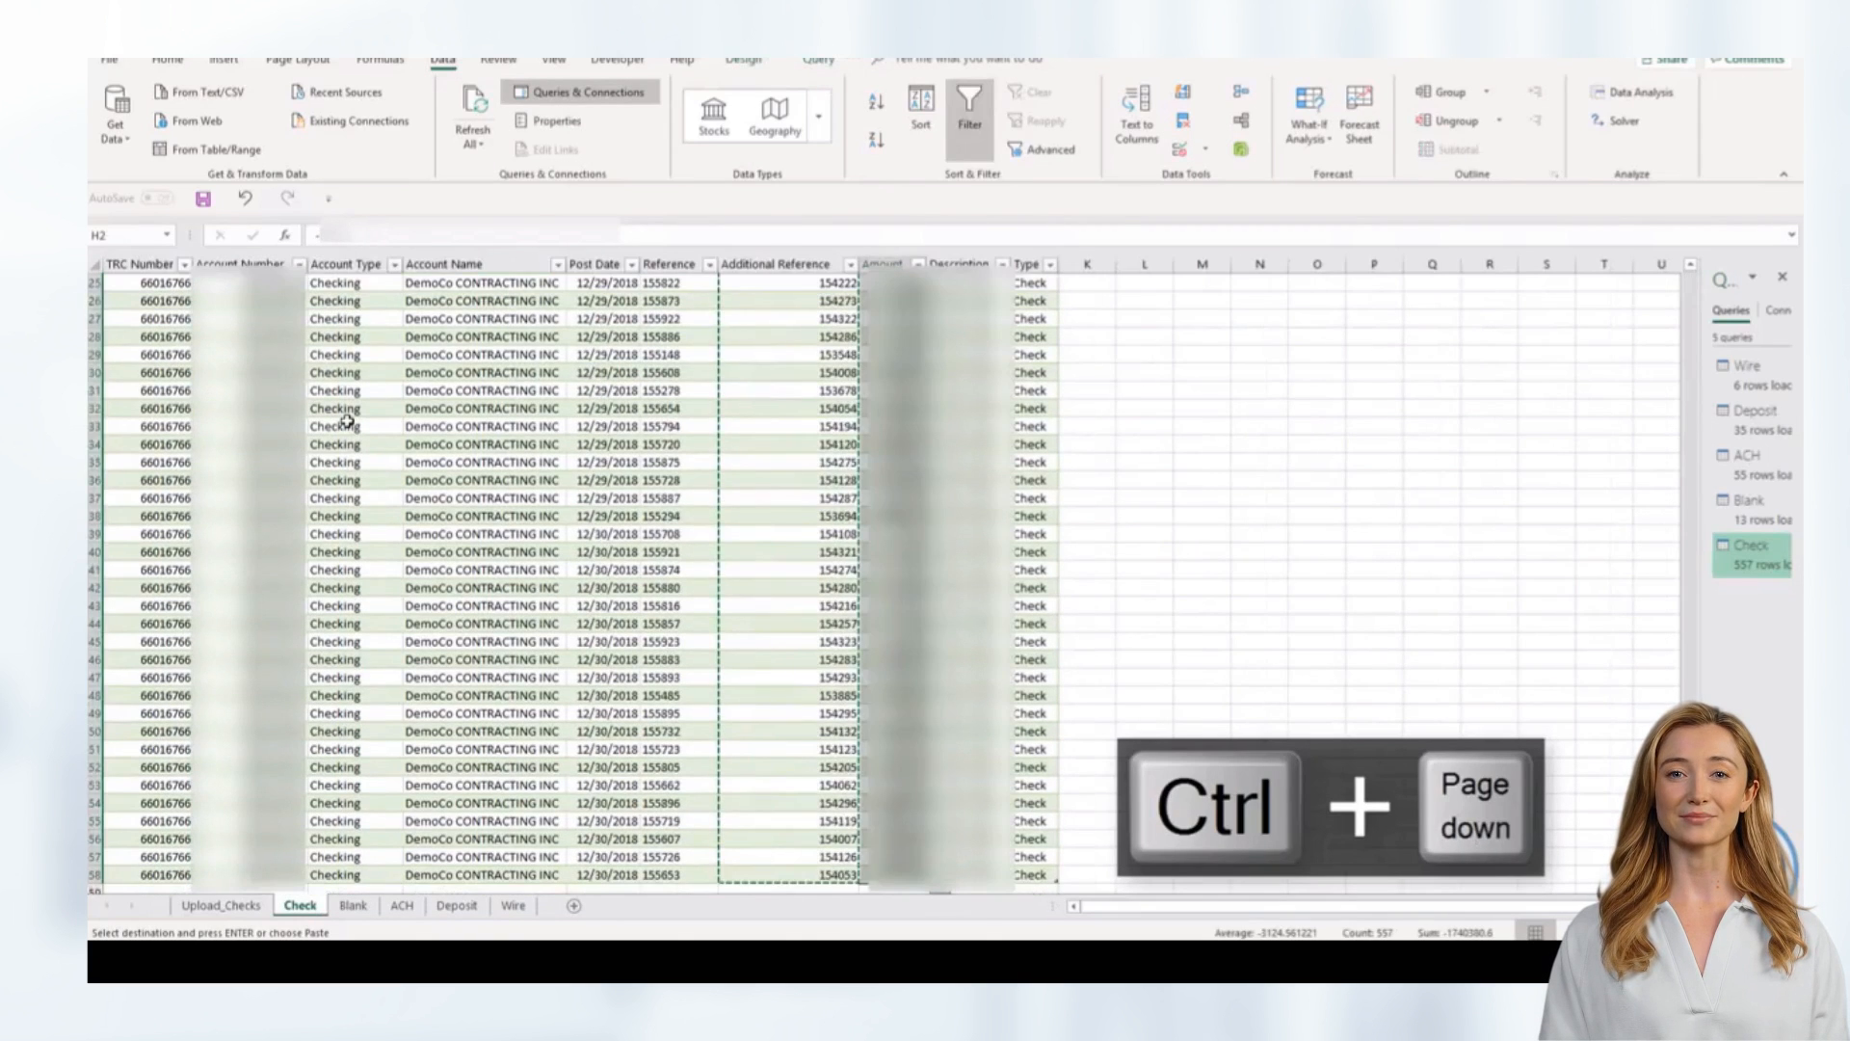
{"action": "key", "text": "ctrl+c"}
{"action": "key", "text": "ctrl+Page_Up"}
{"action": "key", "text": "shift+F10"}
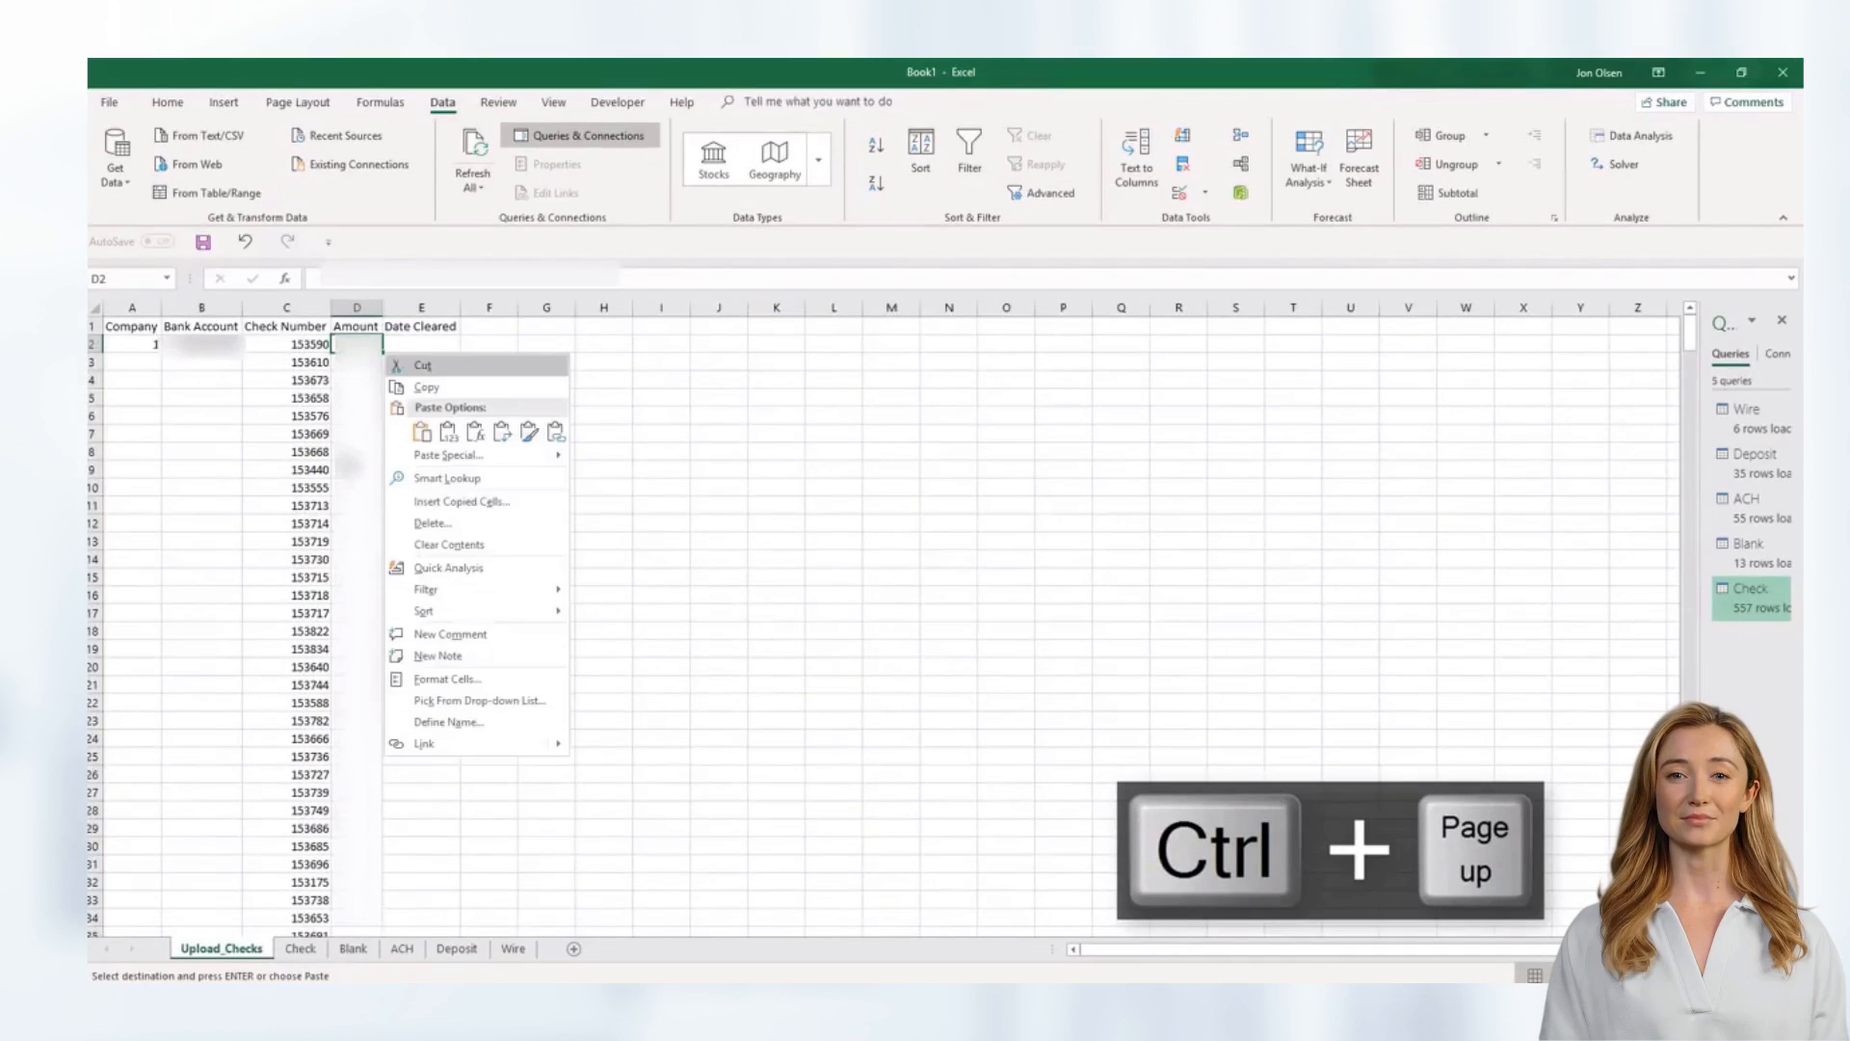
{"action": "key", "text": "v"}
- Copy all Post Date entries from the Check sheet into Date Cleared, starting at E2 of Upload_Checks, keeping the date formatting
{"action": "key", "text": "Right"}
{"action": "key", "text": "ctrl+Page_Down"}
{"action": "key", "text": "Left"}
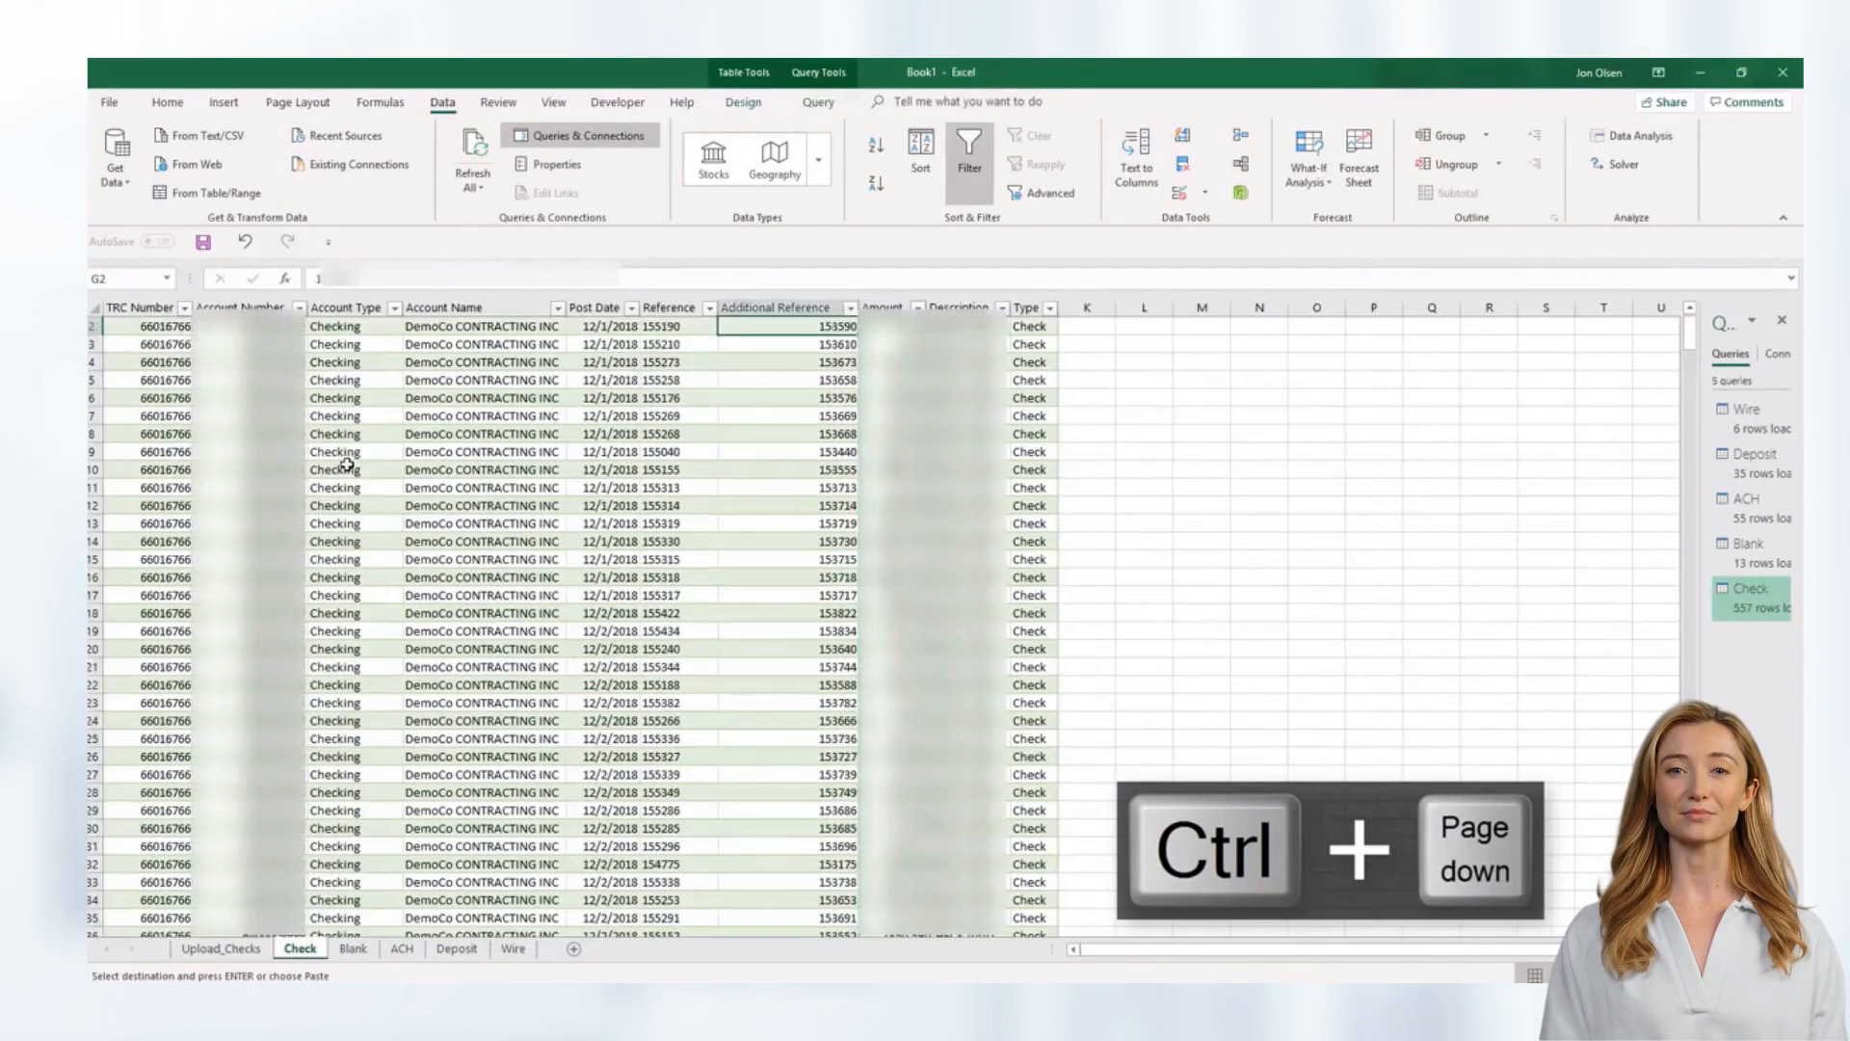
{"action": "key", "text": "Left"}
{"action": "key", "text": "Left"}
{"action": "key", "text": "ctrl+shift+Down"}
{"action": "key", "text": "ctrl+c"}
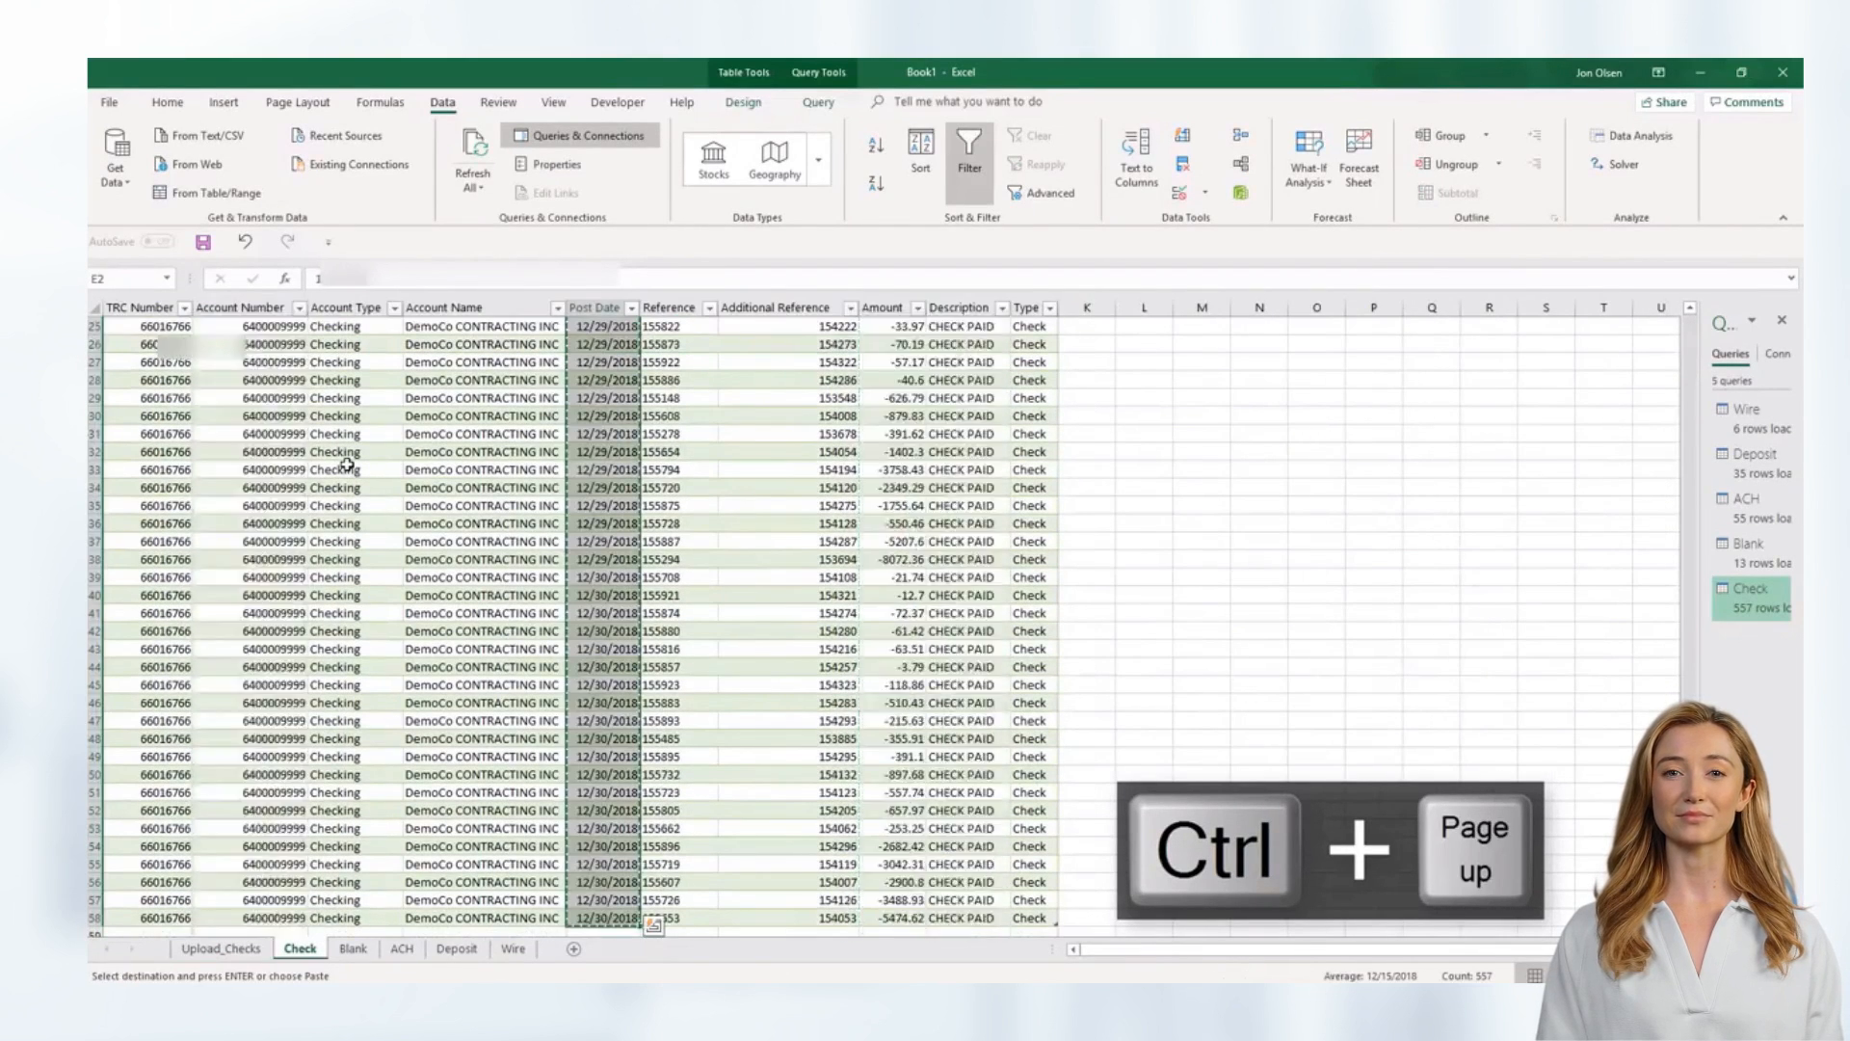
{"action": "key", "text": "ctrl+Page_Up"}
{"action": "key", "text": "shift+F10"}
{"action": "key", "text": "v"}
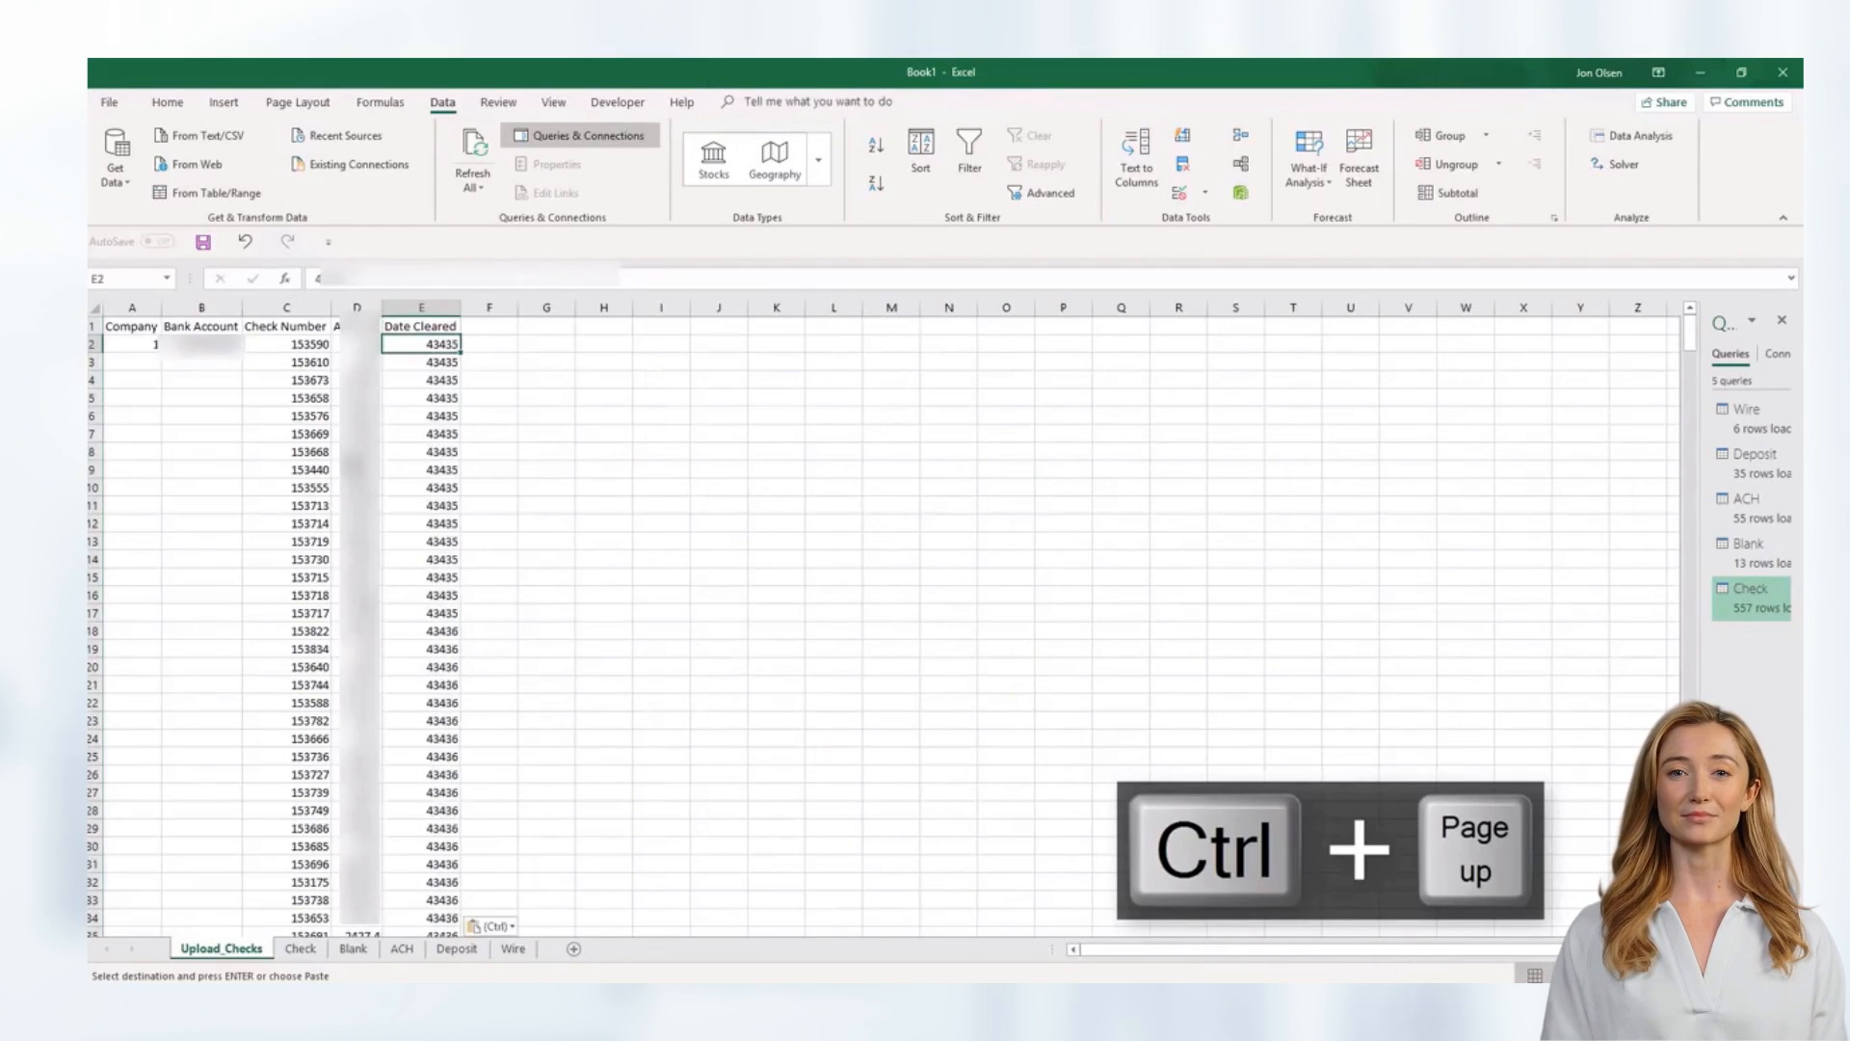
{"action": "key", "text": "ctrl+v"}
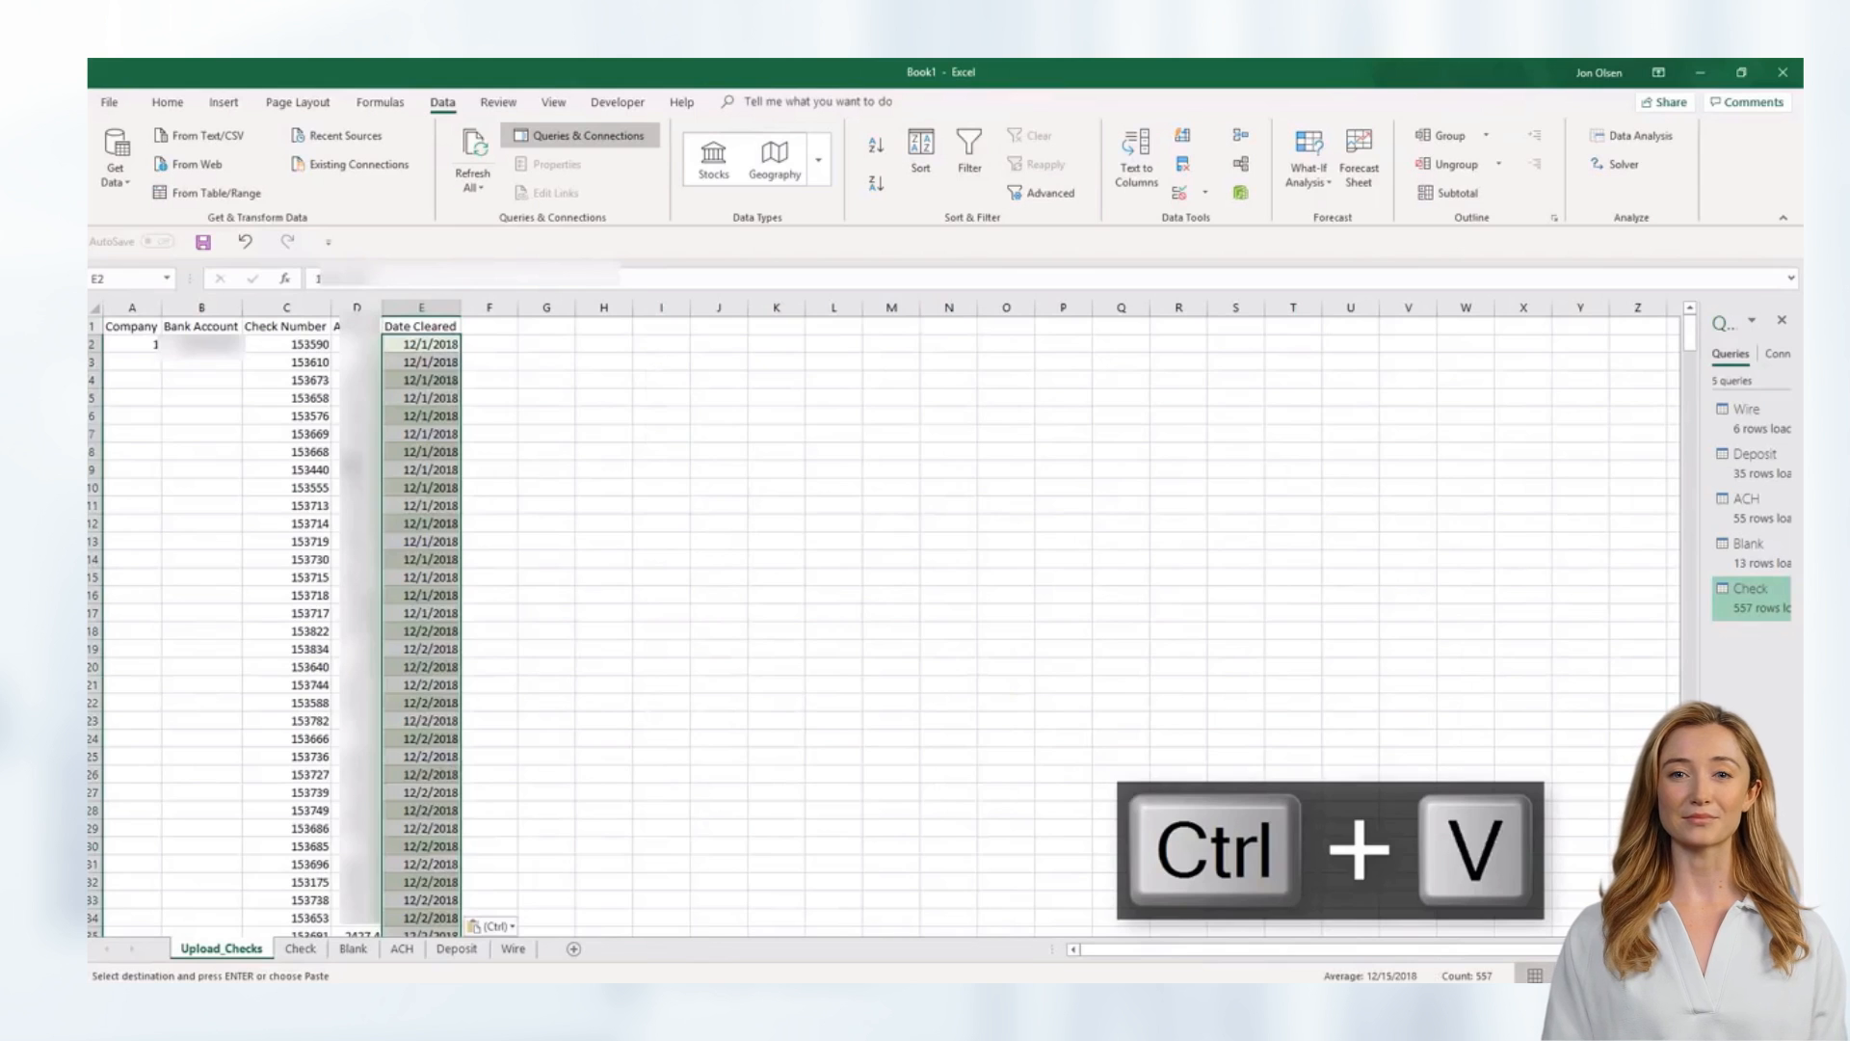
- Copy the Company and Bank Account entries from row 2 down through the last check row
{"action": "key", "text": "Left"}
{"action": "key", "text": "Left"}
{"action": "key", "text": "Left"}
{"action": "key", "text": "Left"}
{"action": "key", "text": "ctrl+c"}
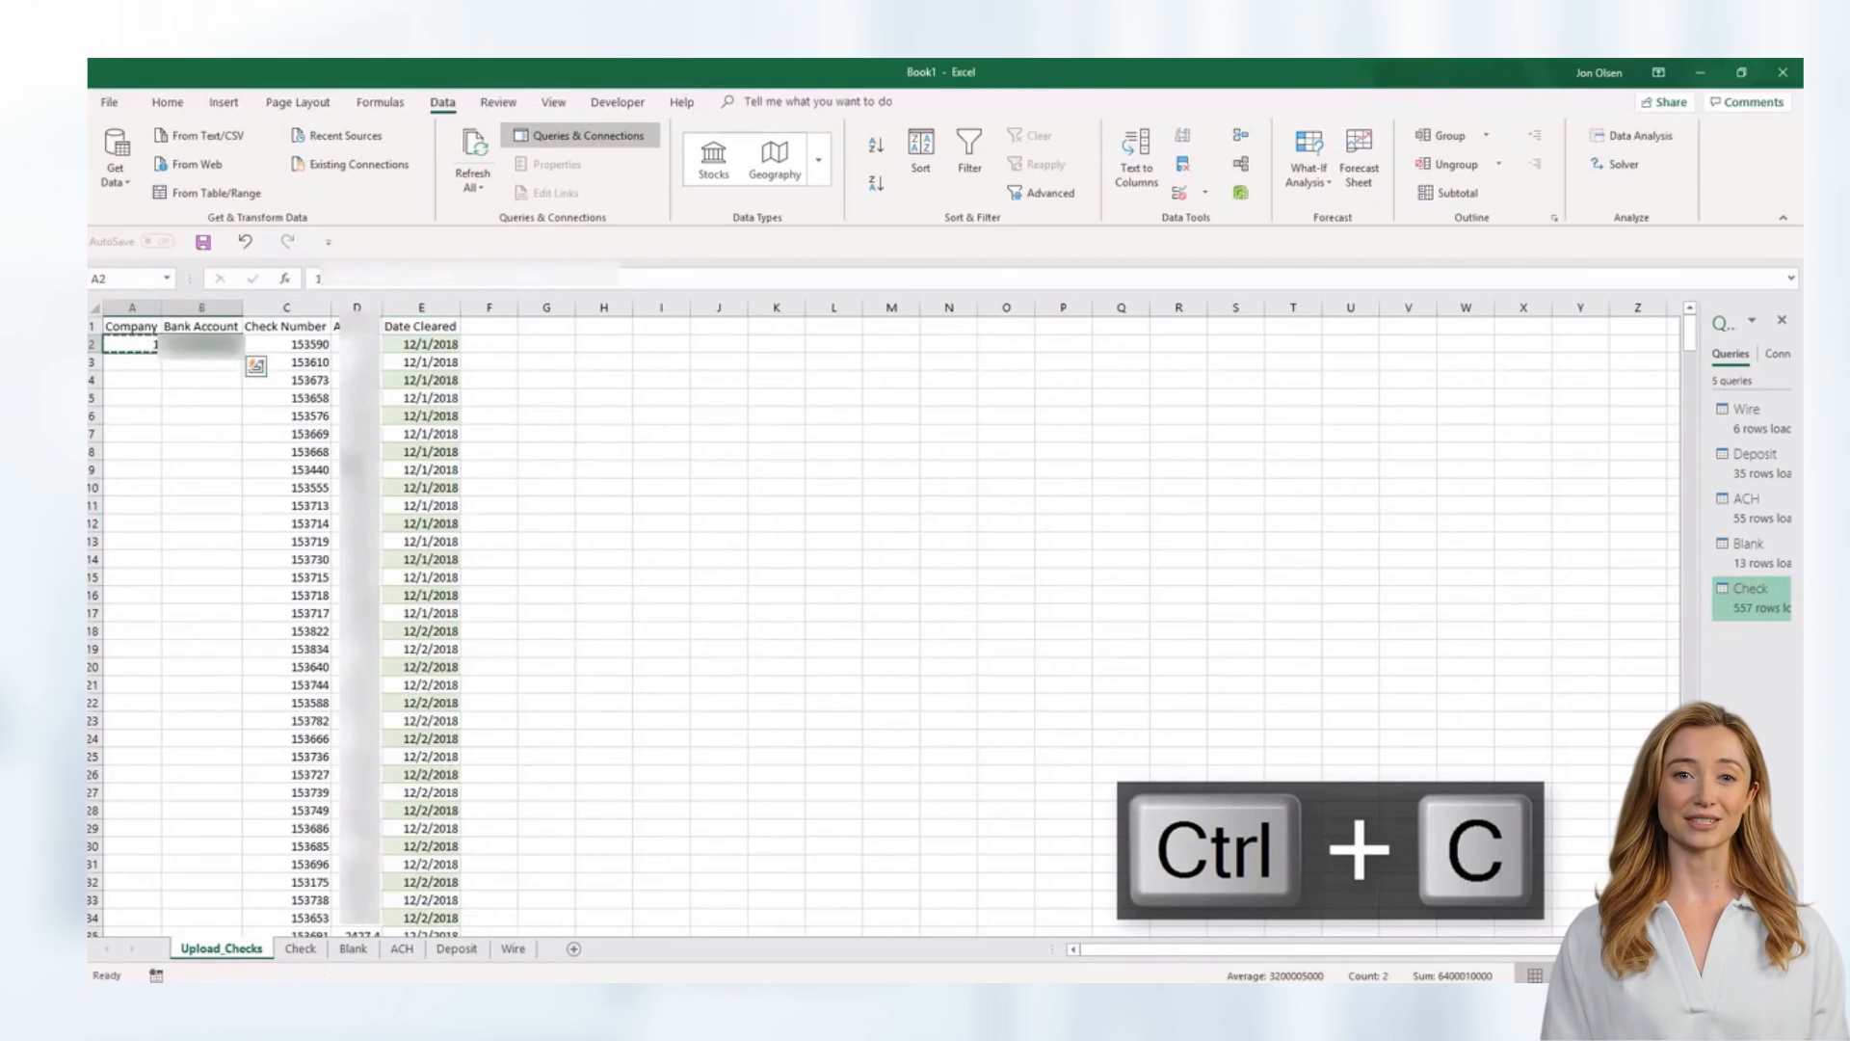
{"action": "key", "text": "Right"}
{"action": "key", "text": "Right"}
{"action": "key", "text": "ctrl+Down"}
{"action": "key", "text": "Left"}
{"action": "key", "text": "Left"}
{"action": "key", "text": "shift+Right"}
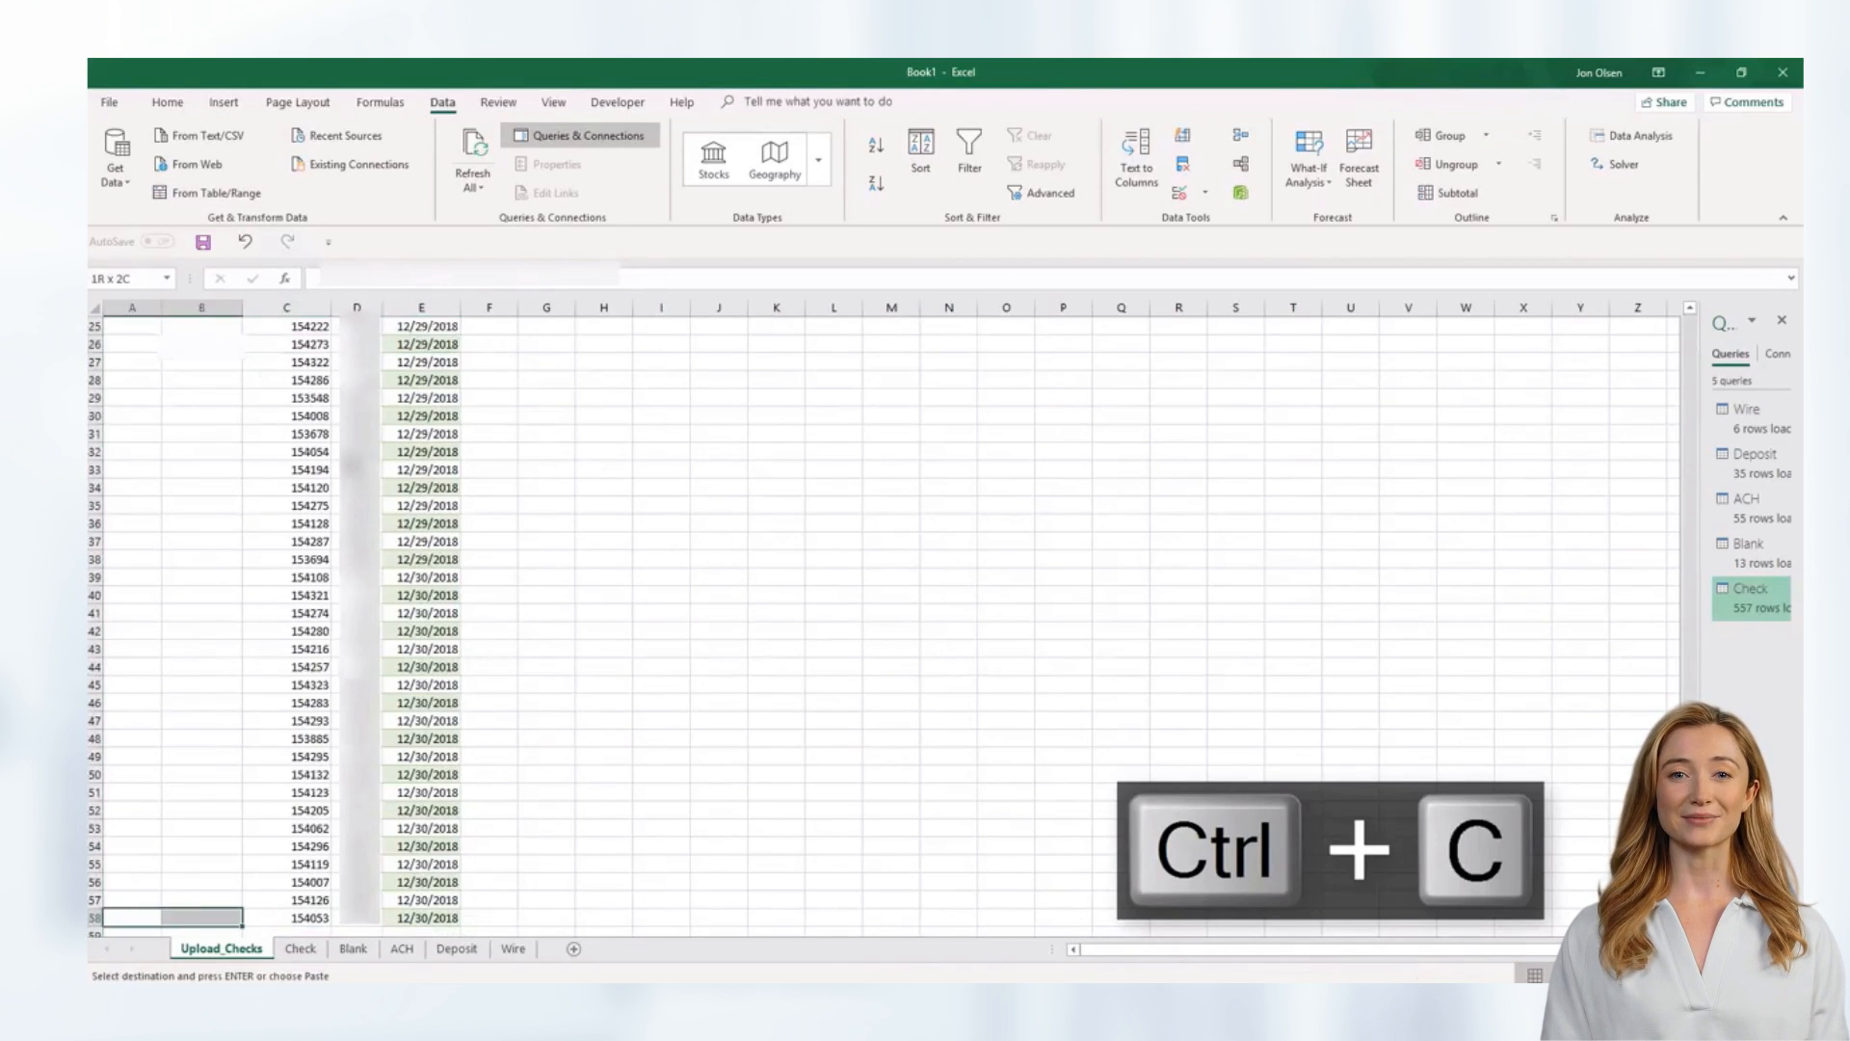
{"action": "key", "text": "ctrl+shift+Up"}
{"action": "key", "text": "Return"}
{"action": "key", "text": "ctrl+Home"}
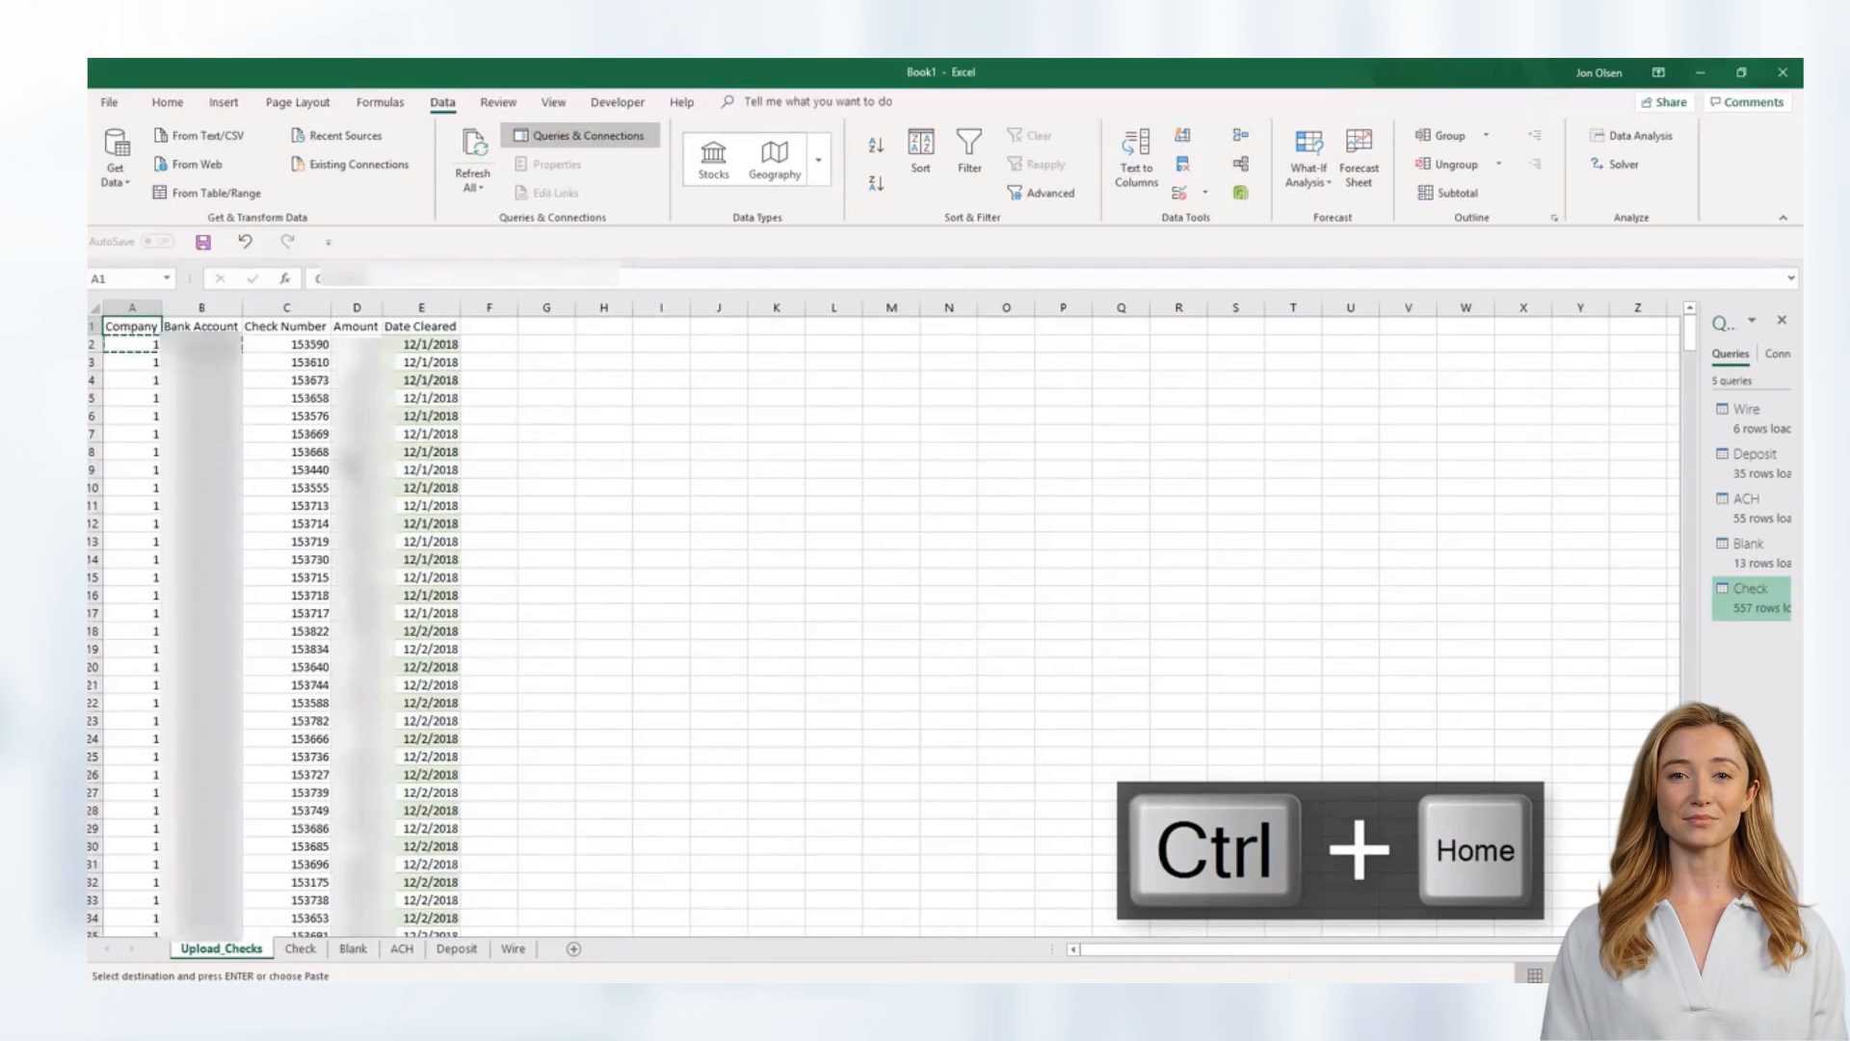
- Review the filled columns of the Upload_Checks sheet, from Company across to Date Cleared
{"action": "key", "text": "Right"}
{"action": "key", "text": "Down"}
{"action": "key", "text": "Down"}
{"action": "key", "text": "Right"}
{"action": "key", "text": "Right"}
{"action": "key", "text": "Right"}
{"action": "key", "text": "Up"}
{"action": "key", "text": "Up"}
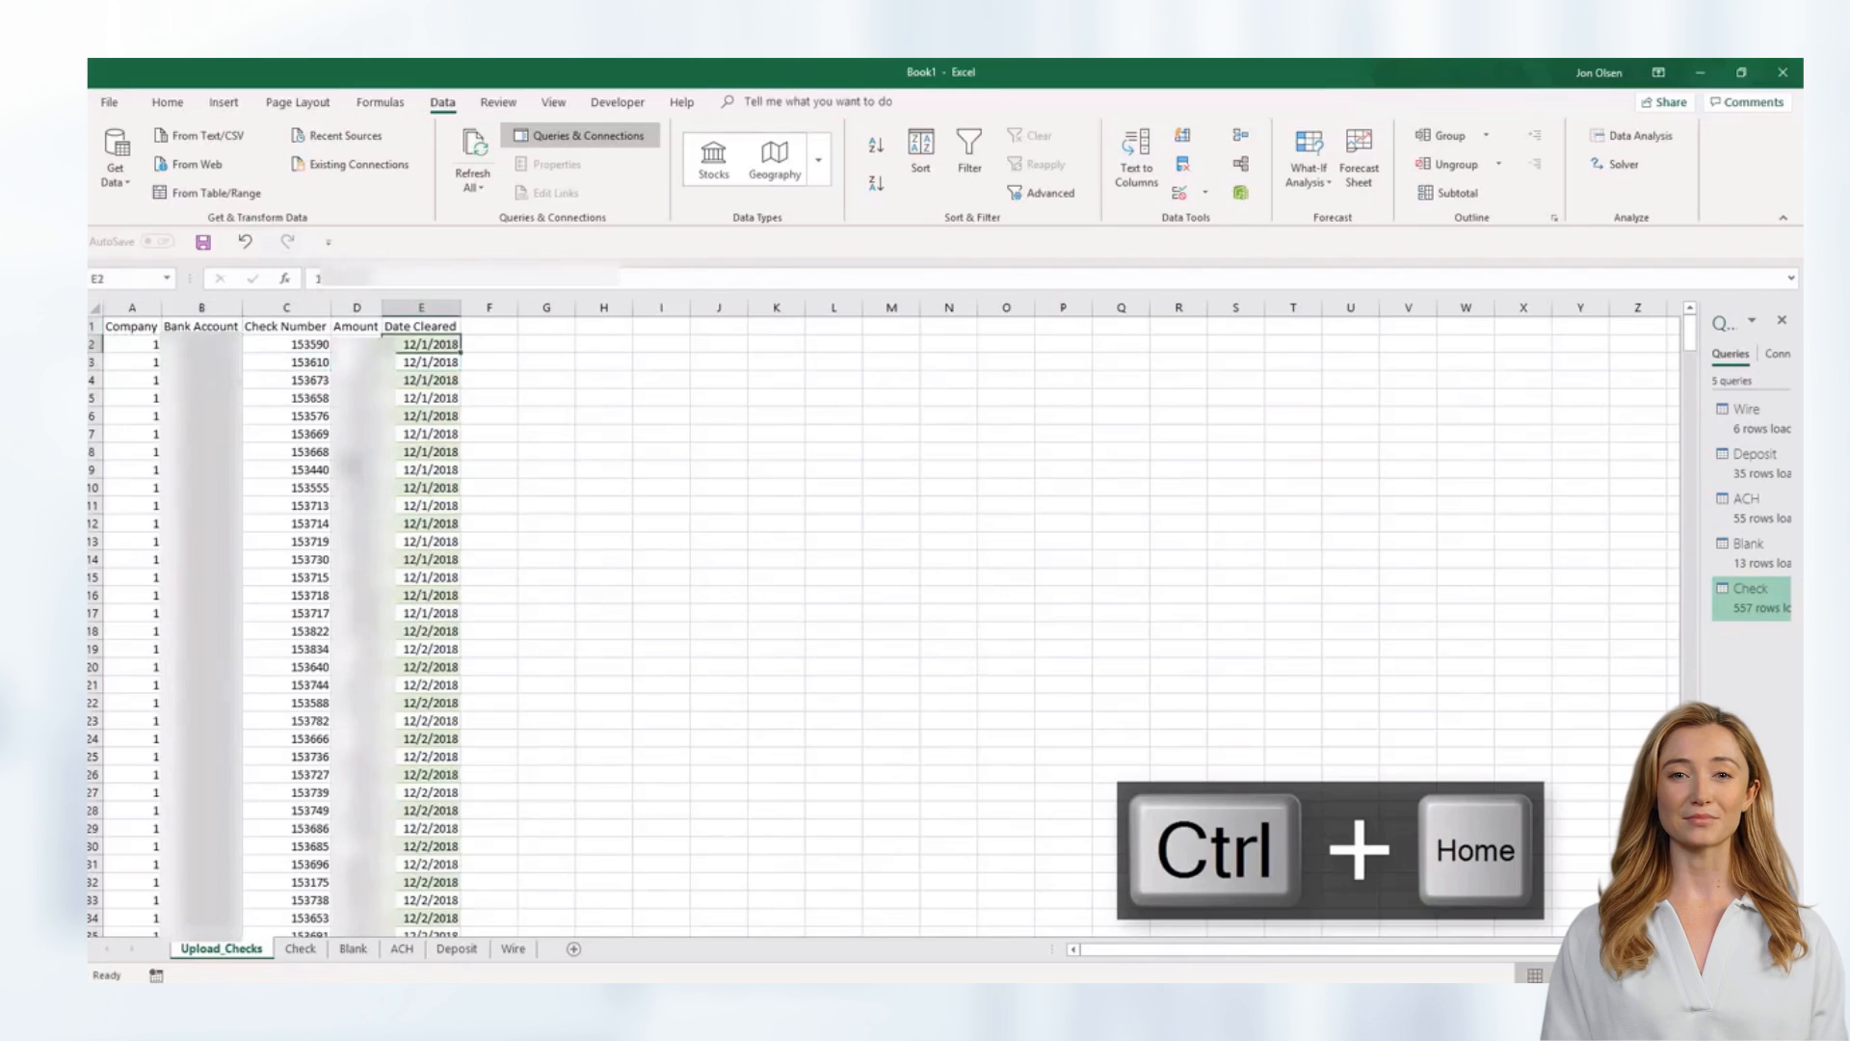
{"action": "key", "text": "Left"}
{"action": "key", "text": "Left"}
{"action": "key", "text": "Left"}
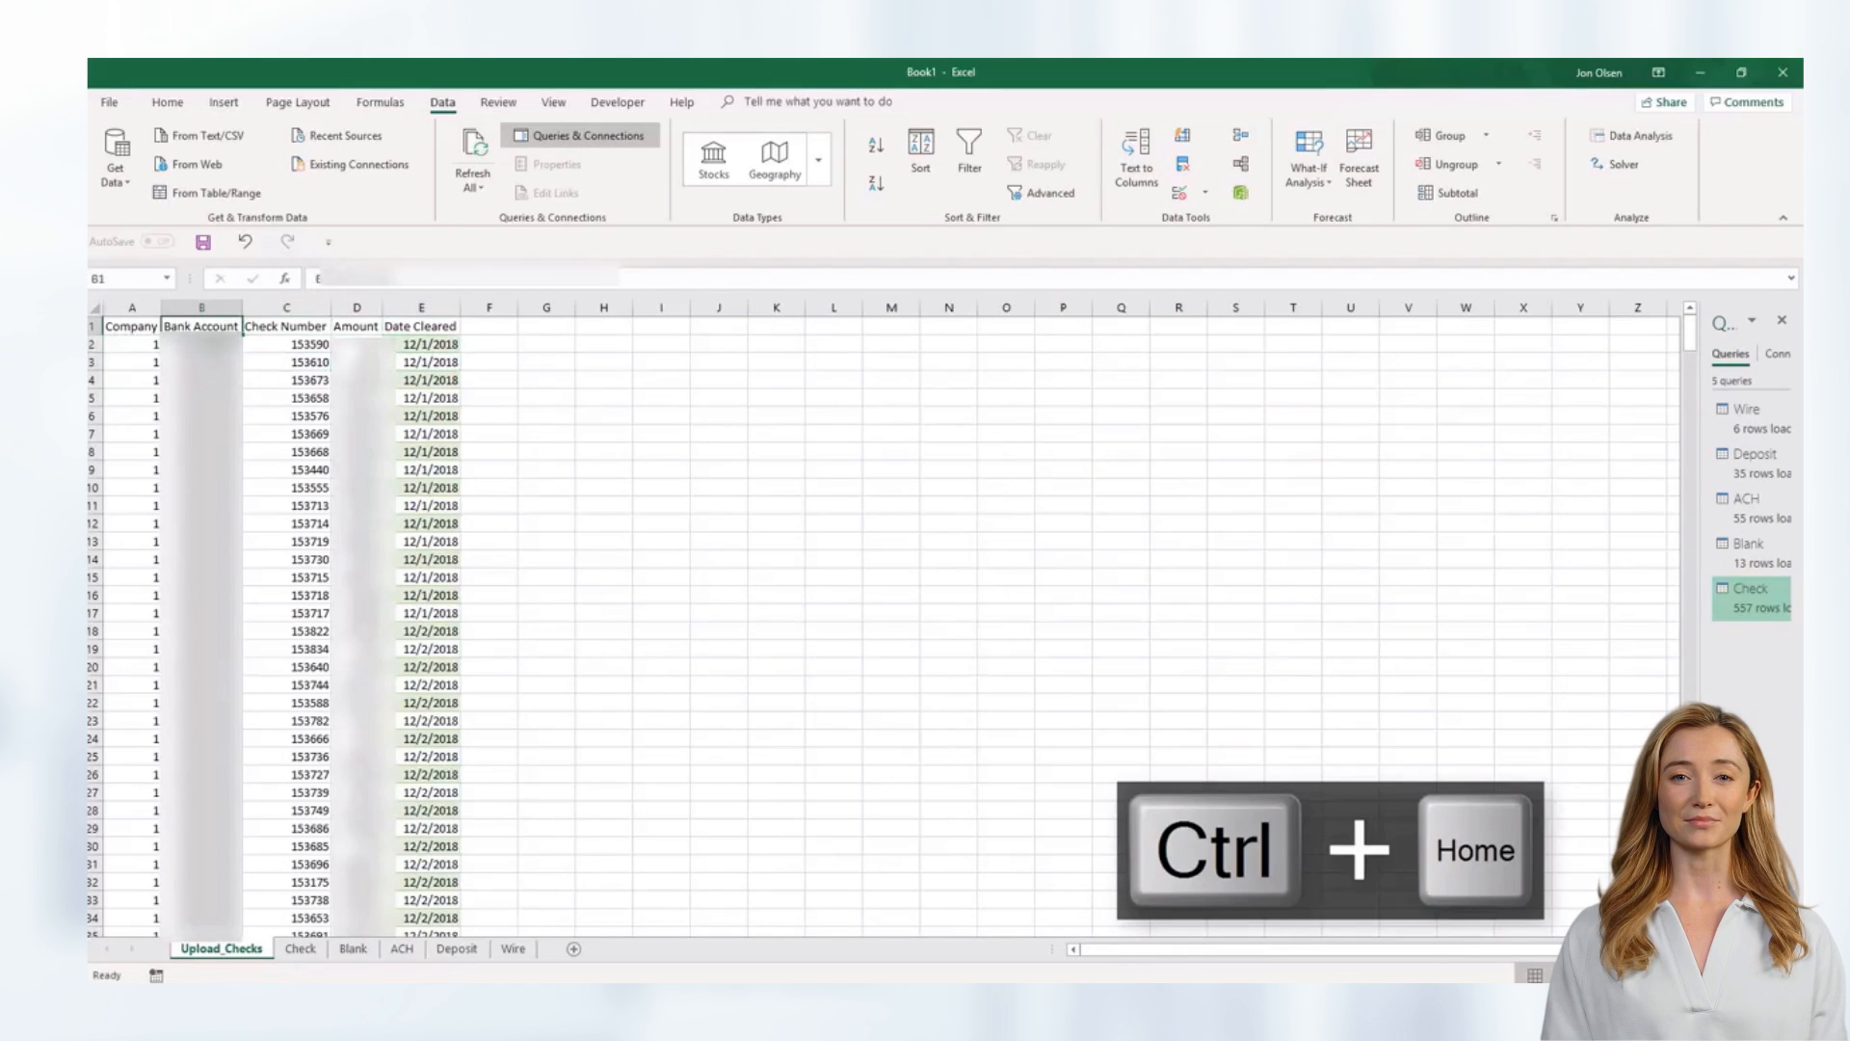
{"action": "key", "text": "ctrl+Home"}
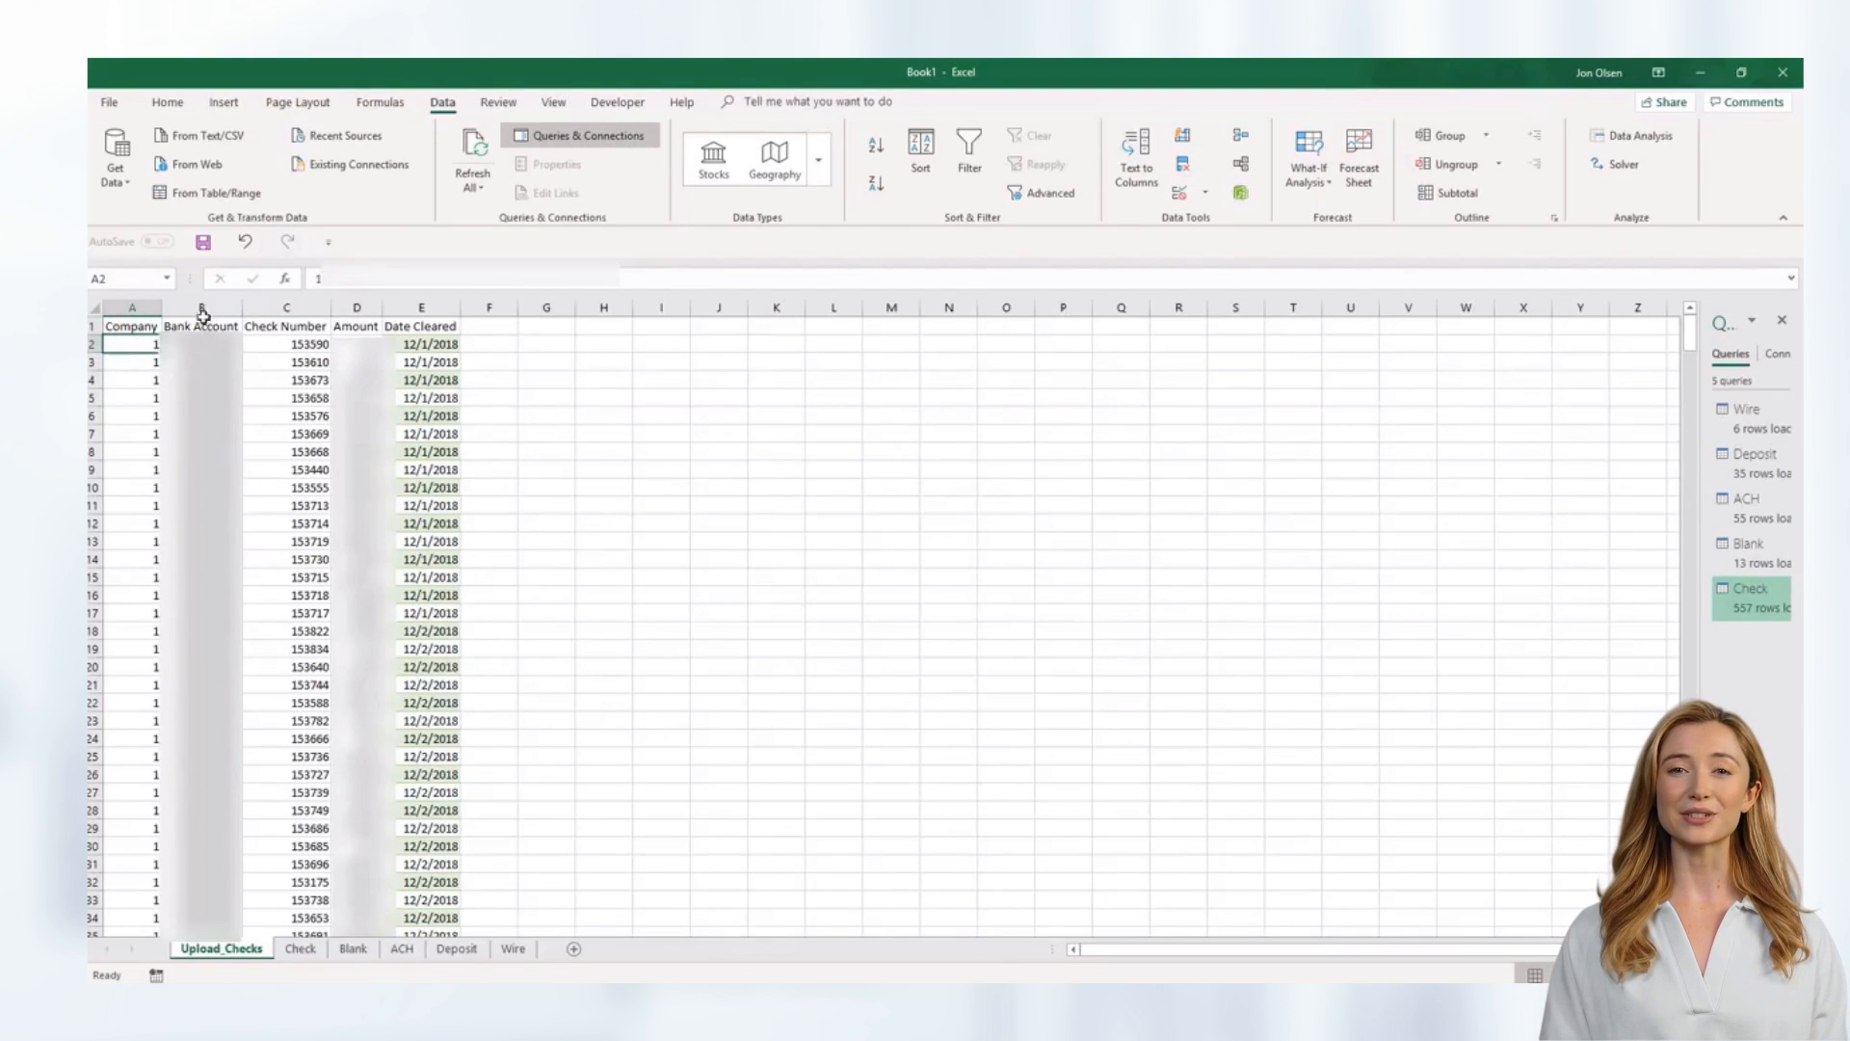
{"action": "left_click", "coordinate": [144, 308]}
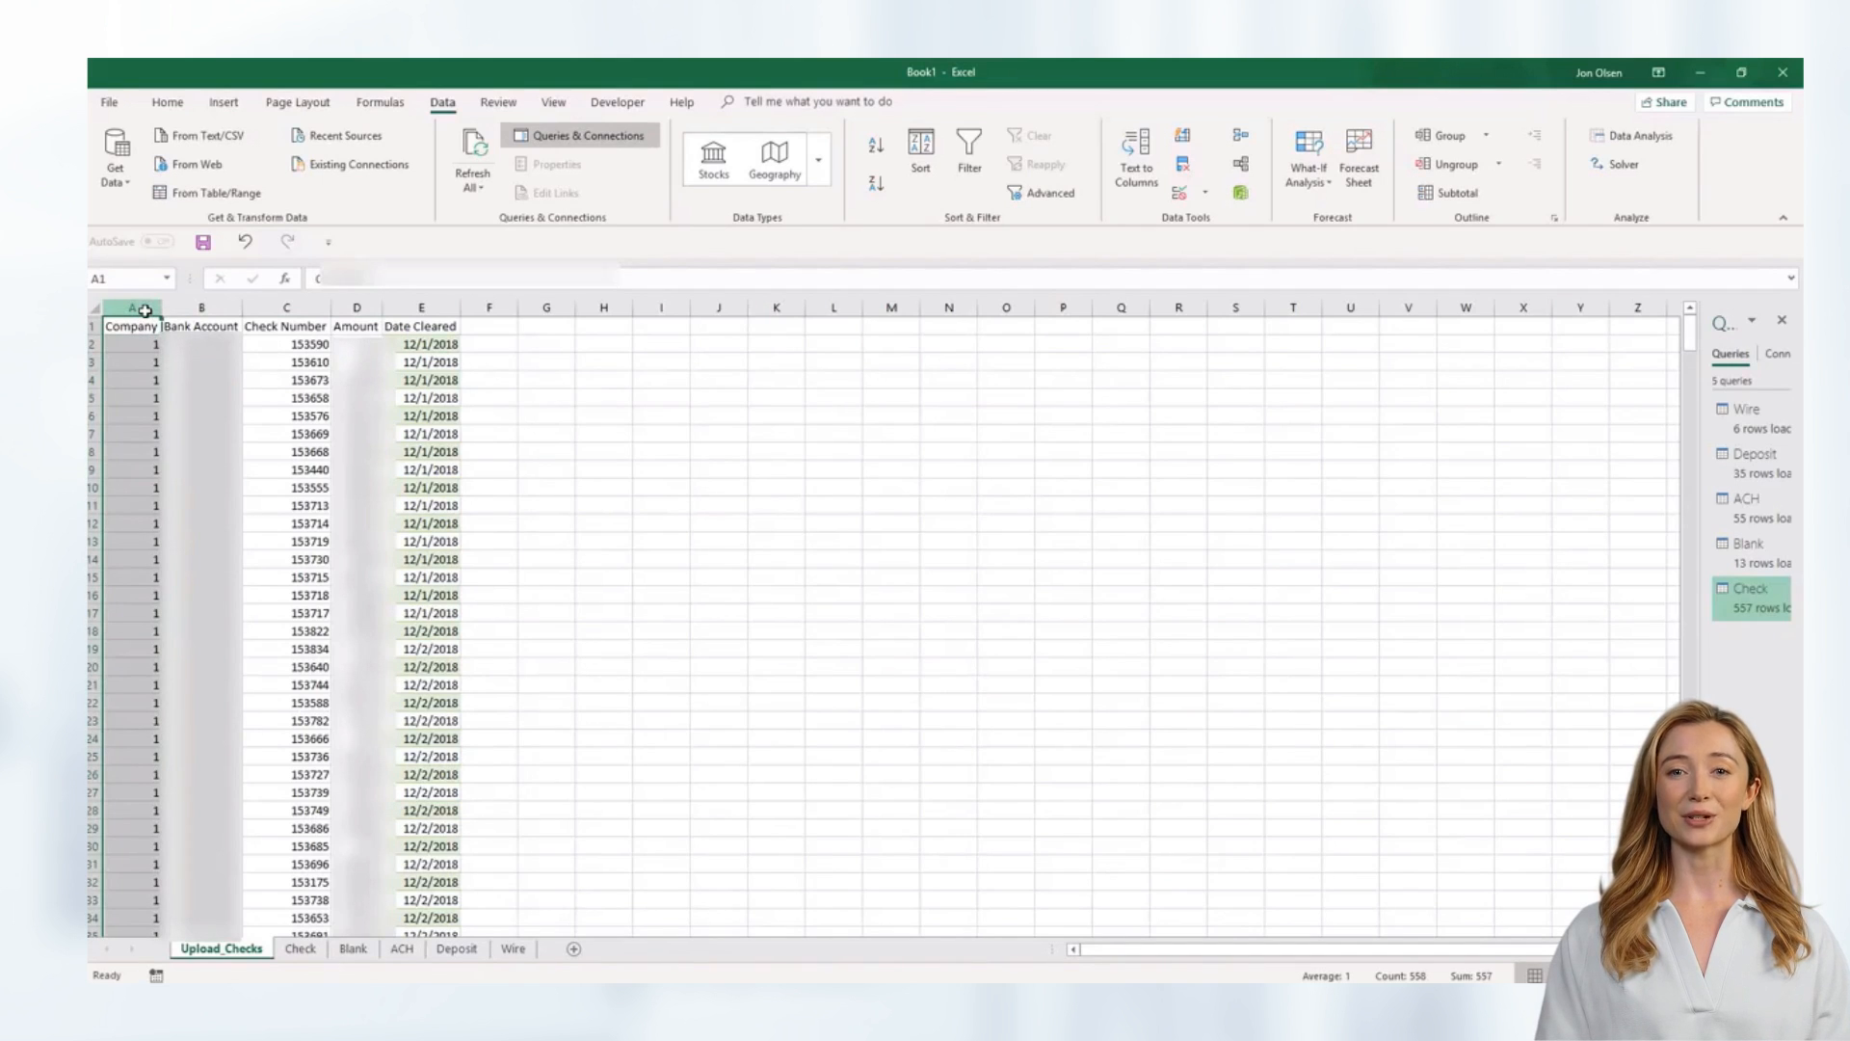
{"action": "left_click", "coordinate": [310, 415]}
- Launch the Power Query Editor and open the Check query
{"action": "left_click", "coordinate": [115, 164]}
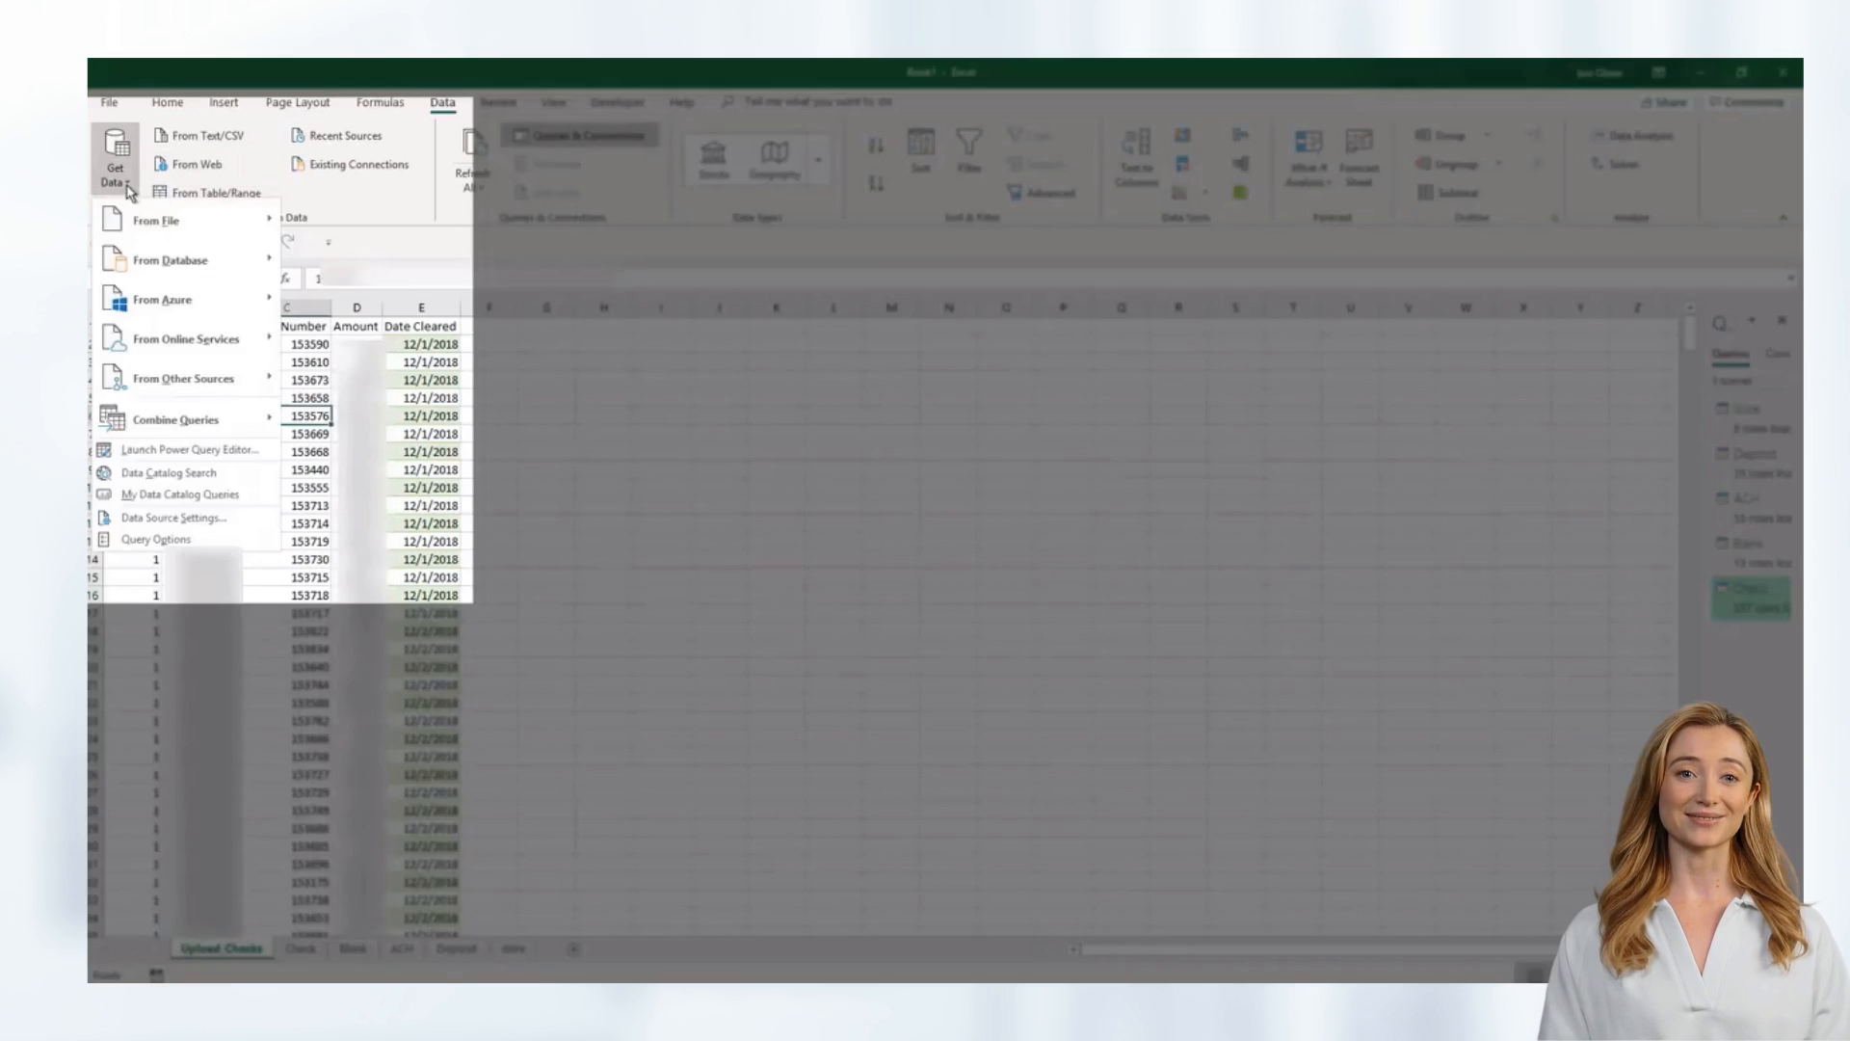
{"action": "left_click", "coordinate": [185, 453]}
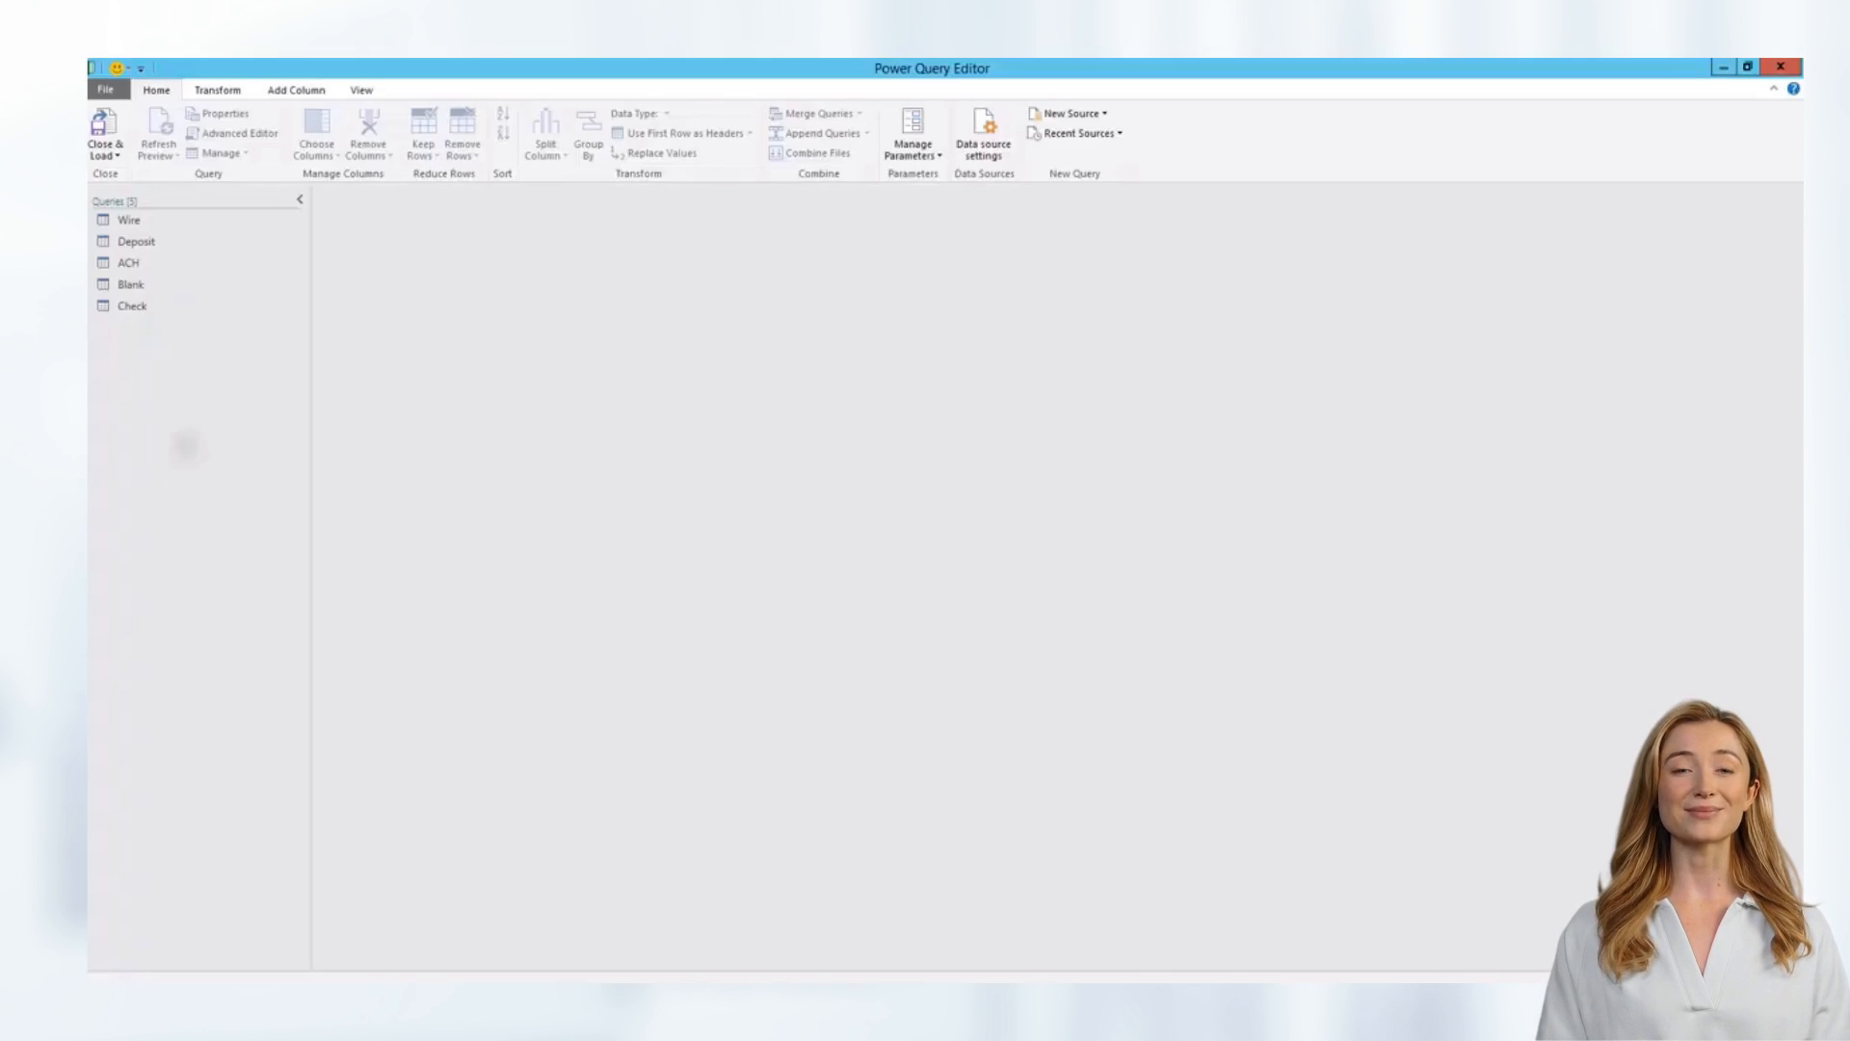
{"action": "left_click", "coordinate": [137, 306]}
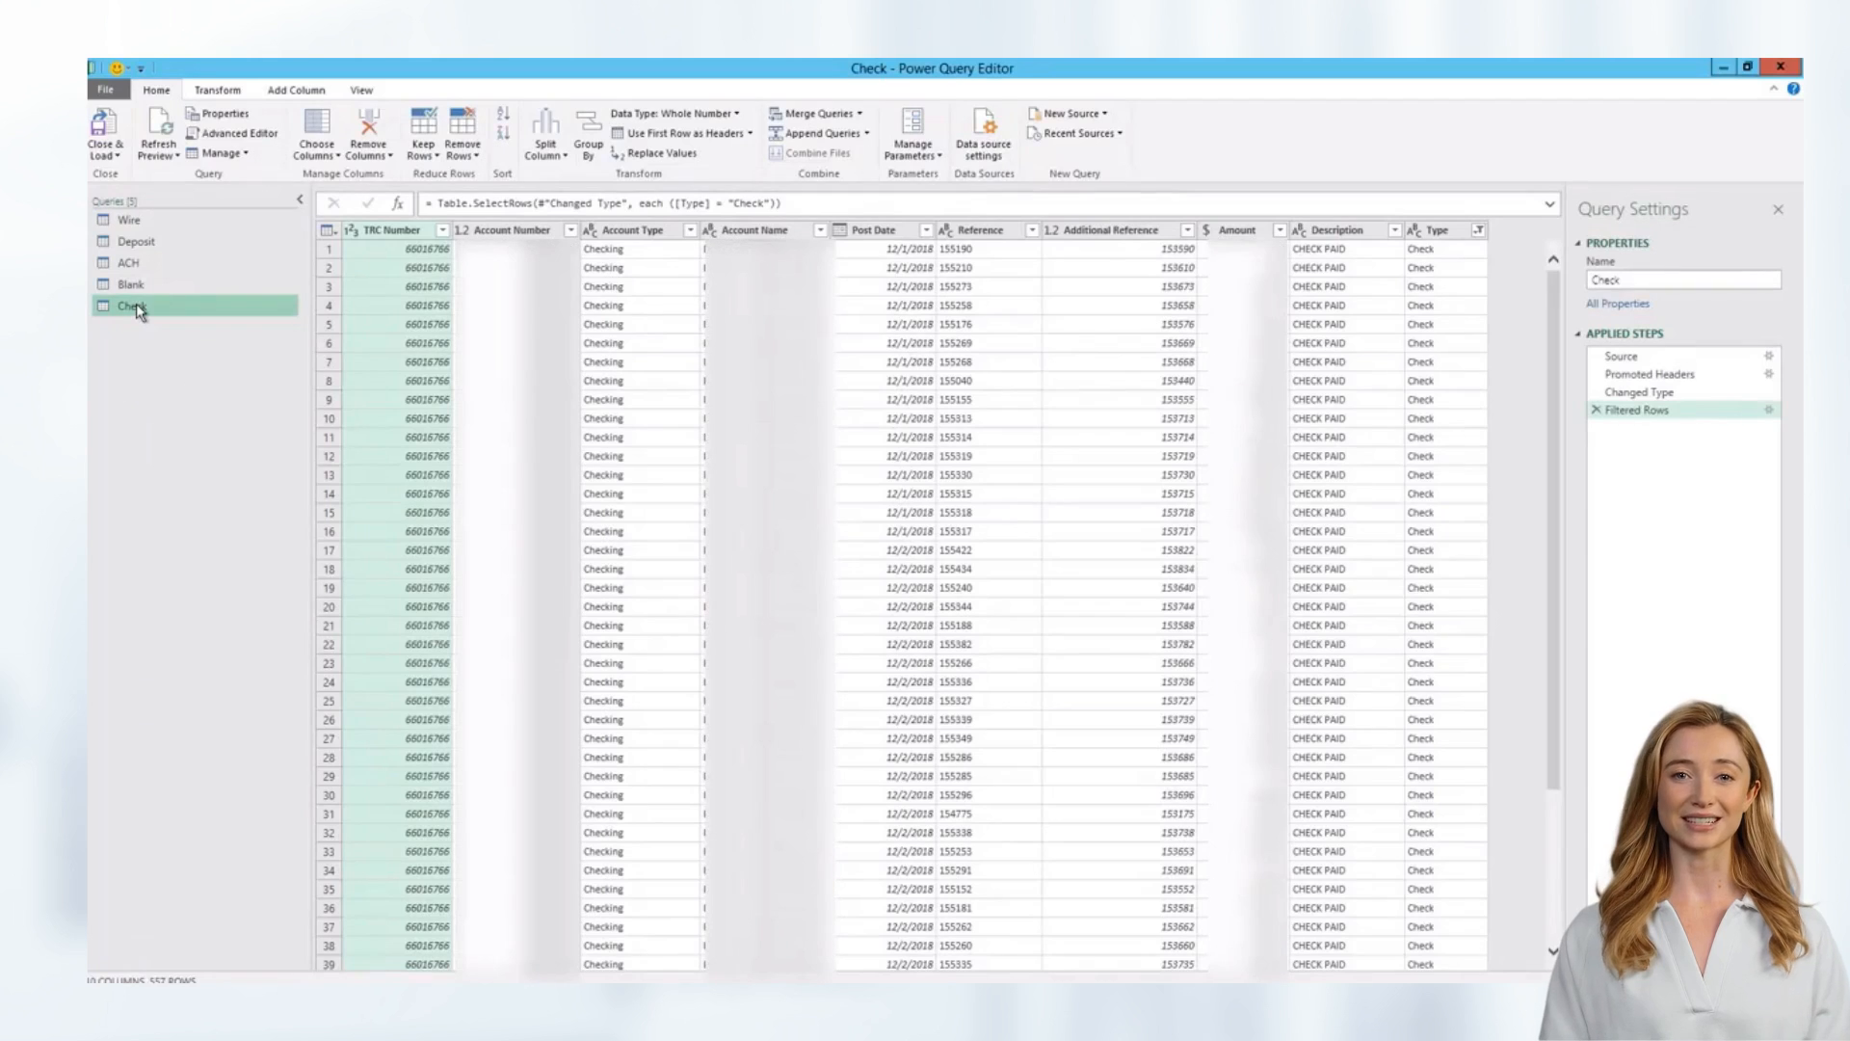
- Add an index column starting from 1 to the Check query
{"action": "left_click", "coordinate": [306, 91]}
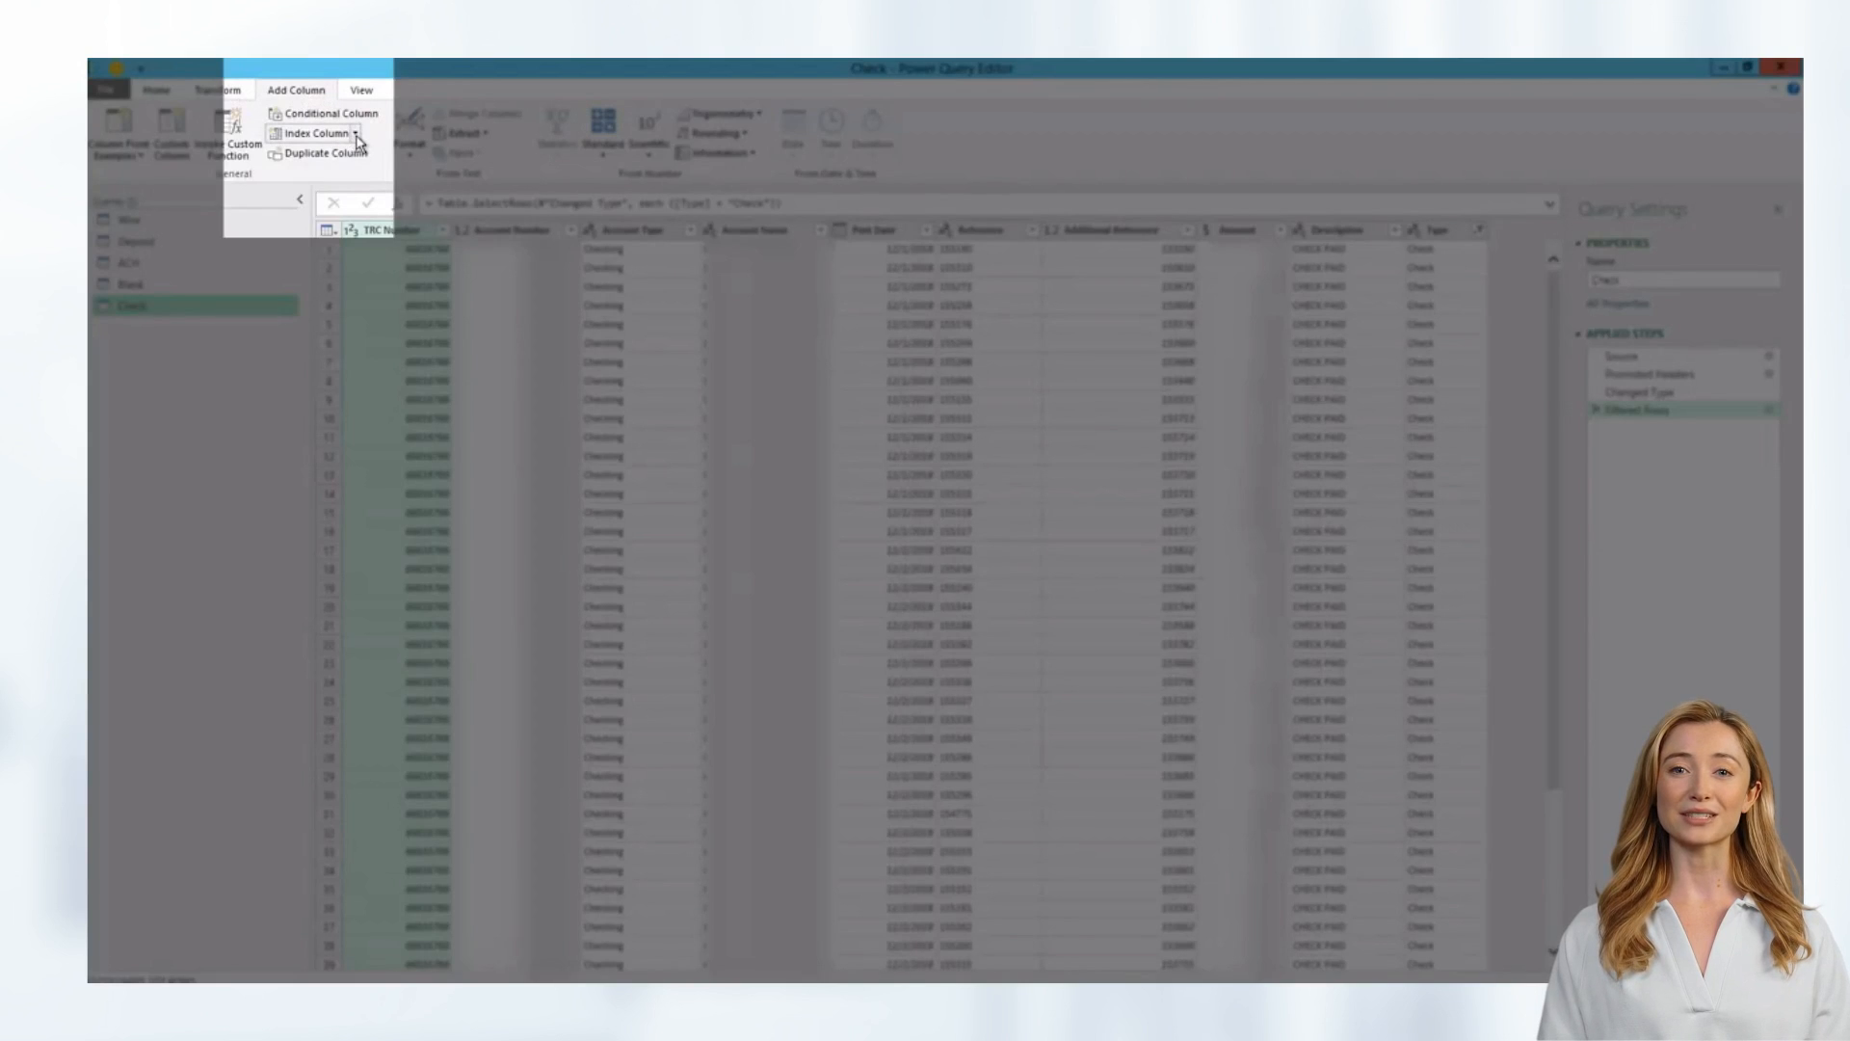
{"action": "left_click", "coordinate": [355, 135]}
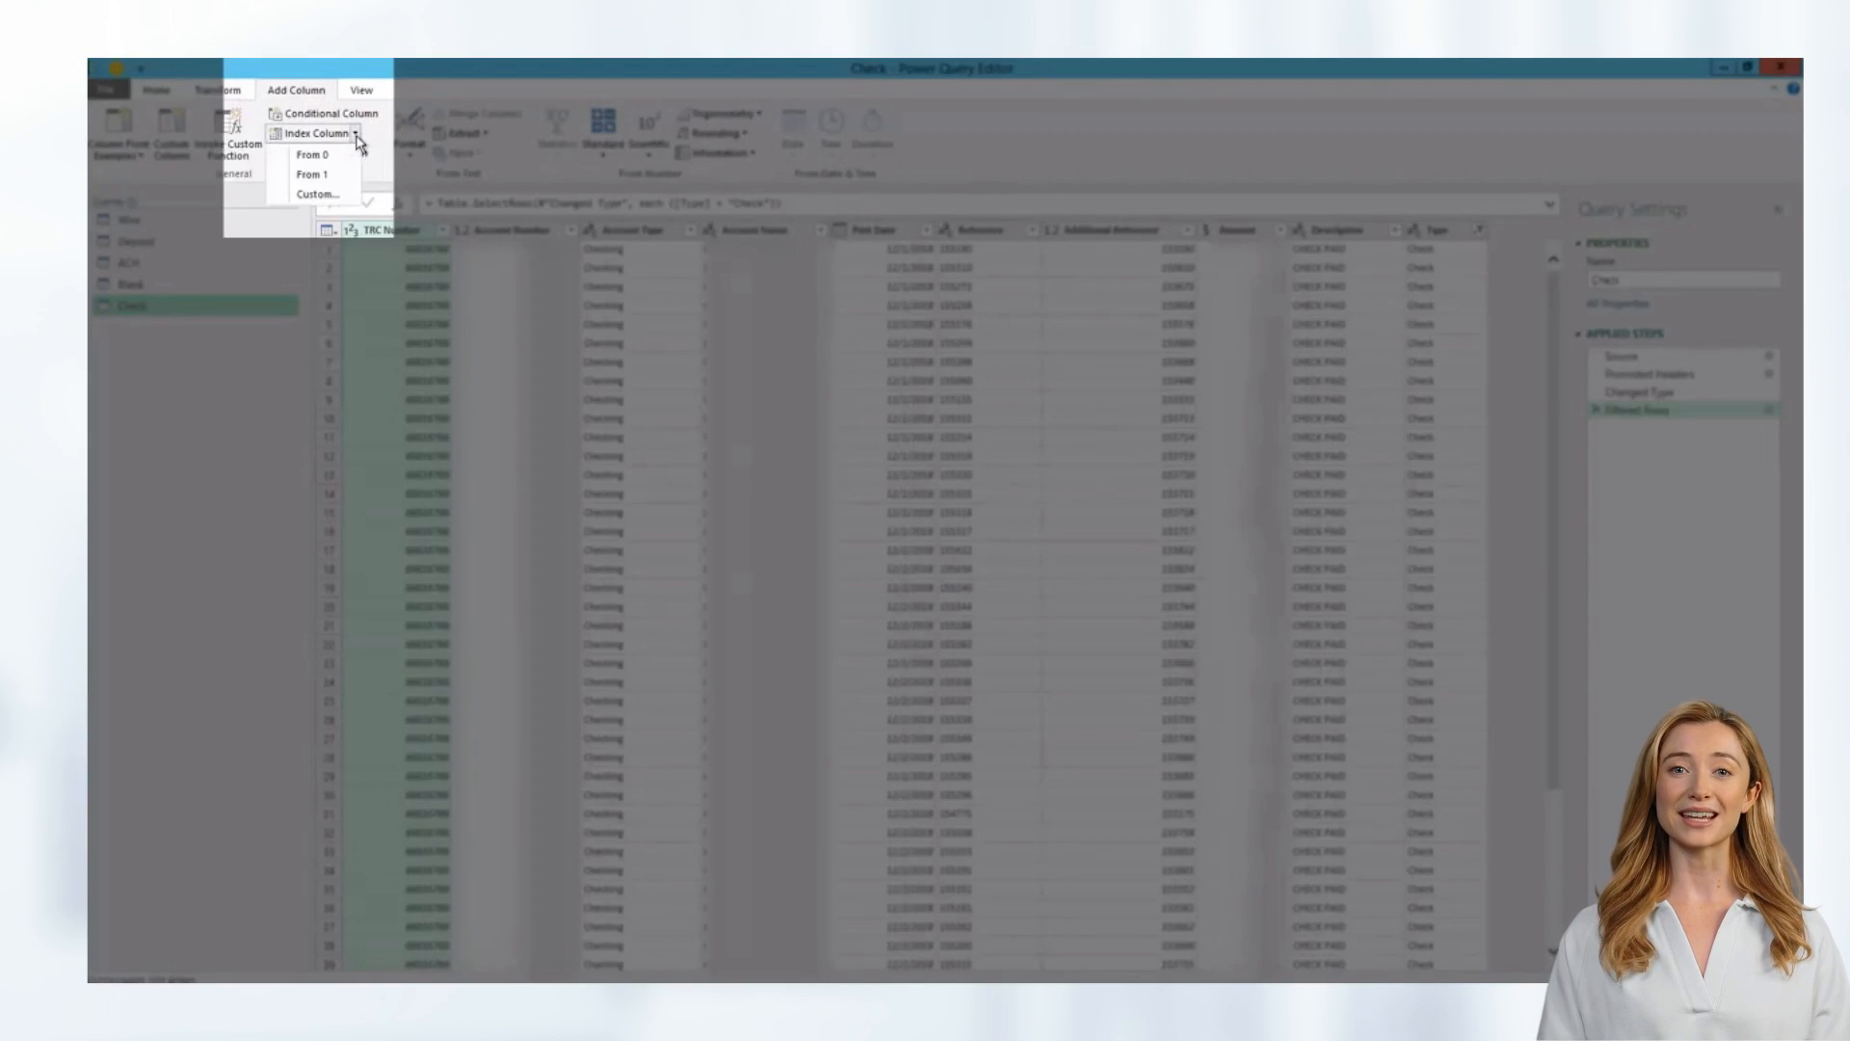
{"action": "left_click", "coordinate": [327, 176]}
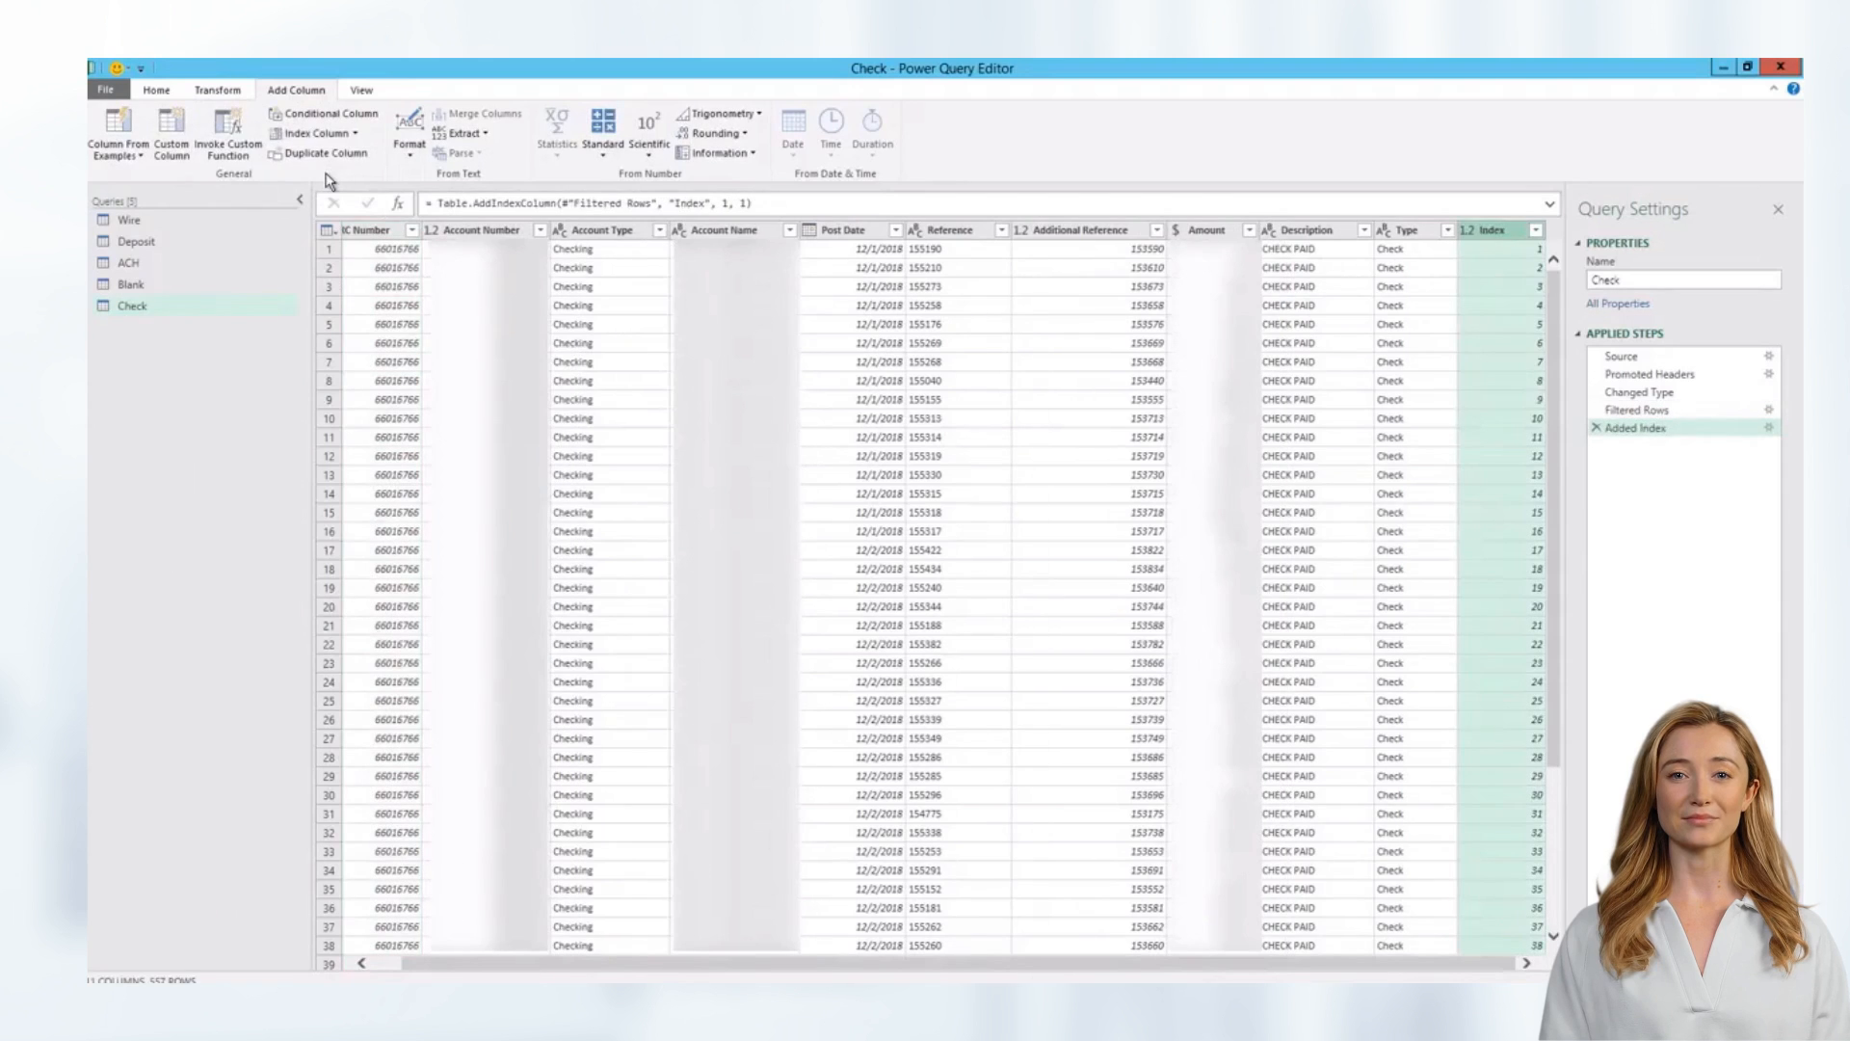
- Move the Index column to the beginning of the Check query and select its first value
{"action": "right_click", "coordinate": [1499, 229]}
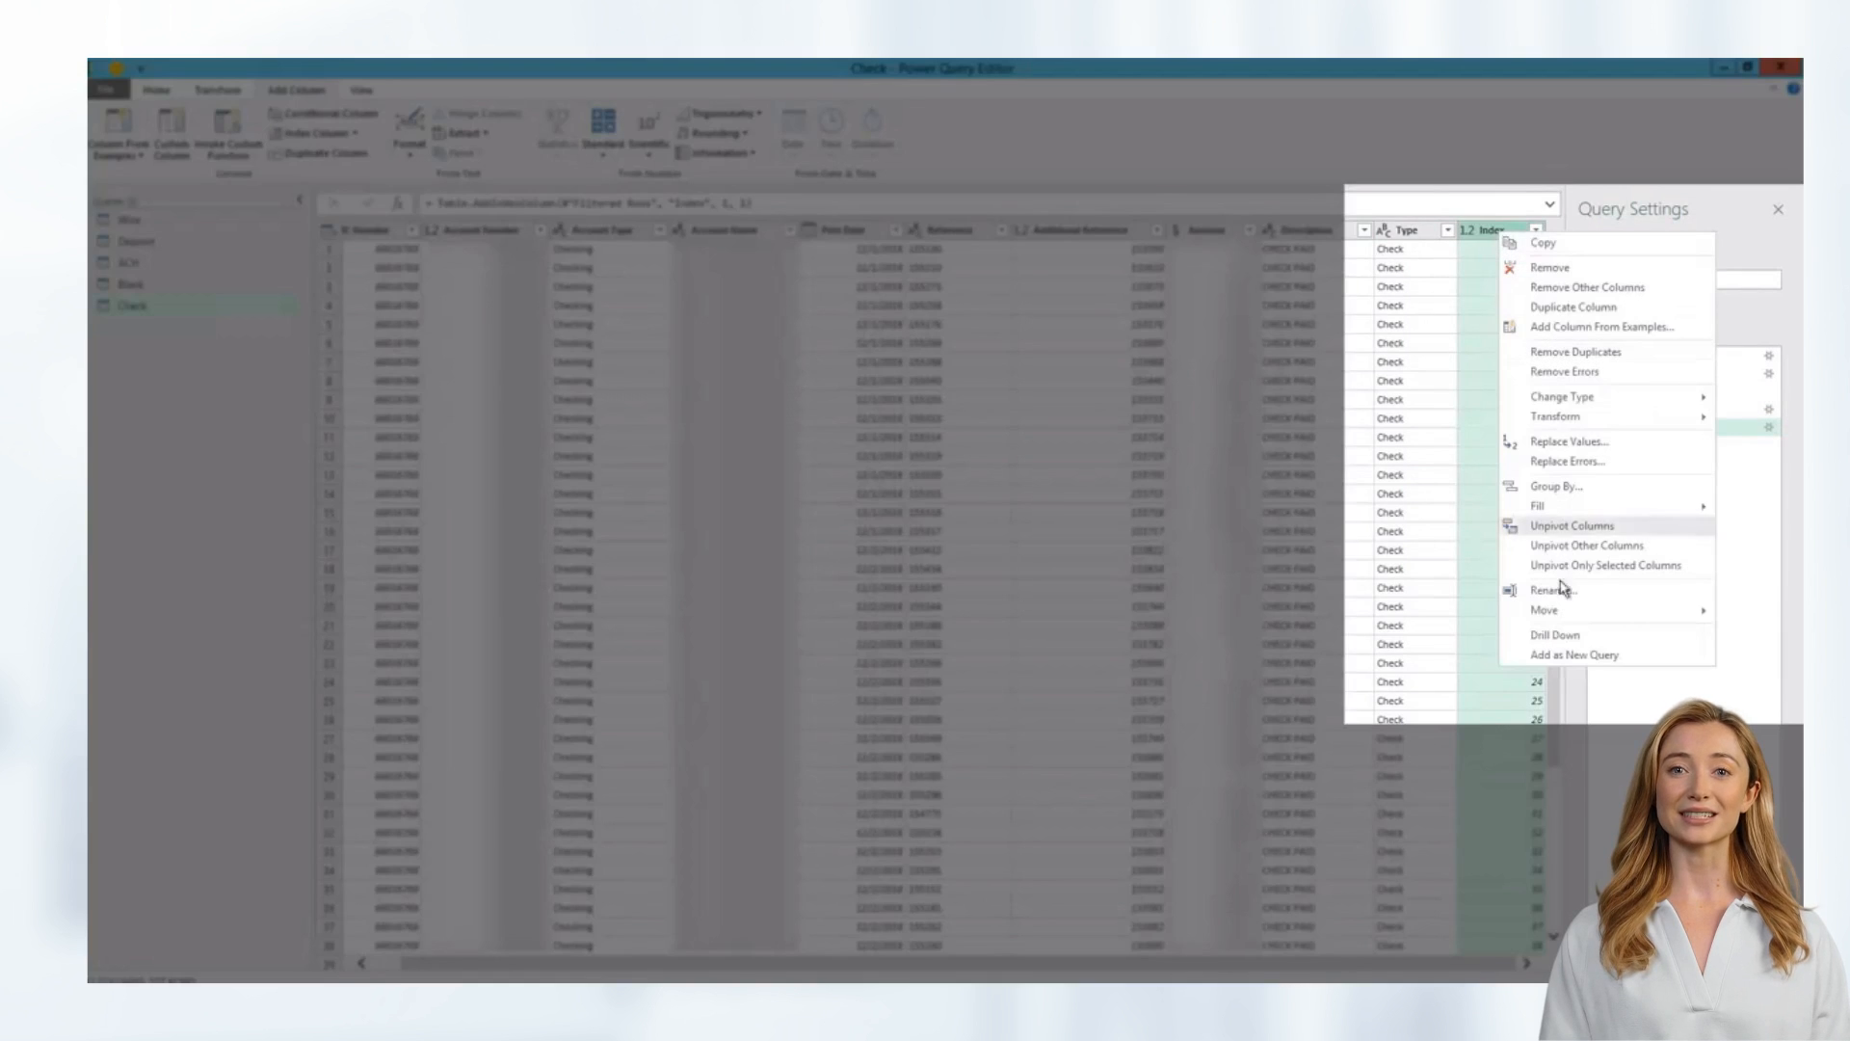
{"action": "mouse_move", "coordinate": [1547, 617]}
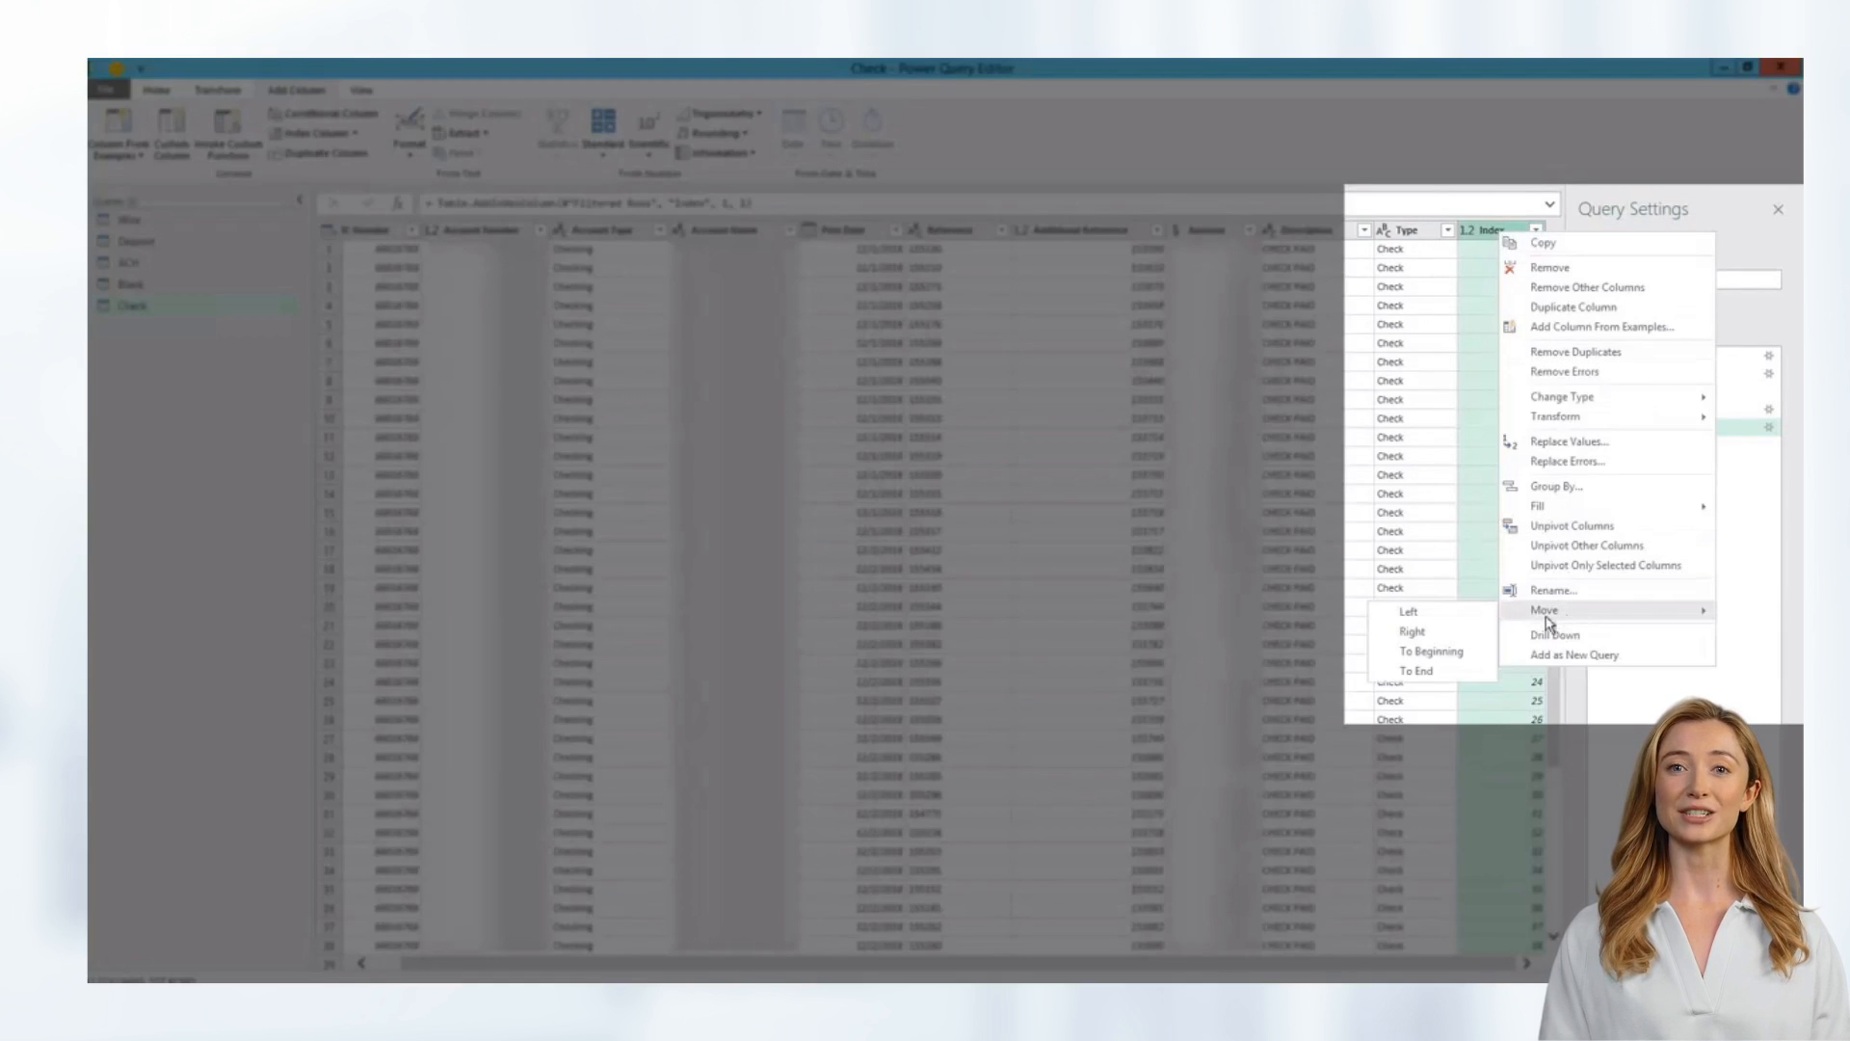
{"action": "left_click", "coordinate": [1457, 652]}
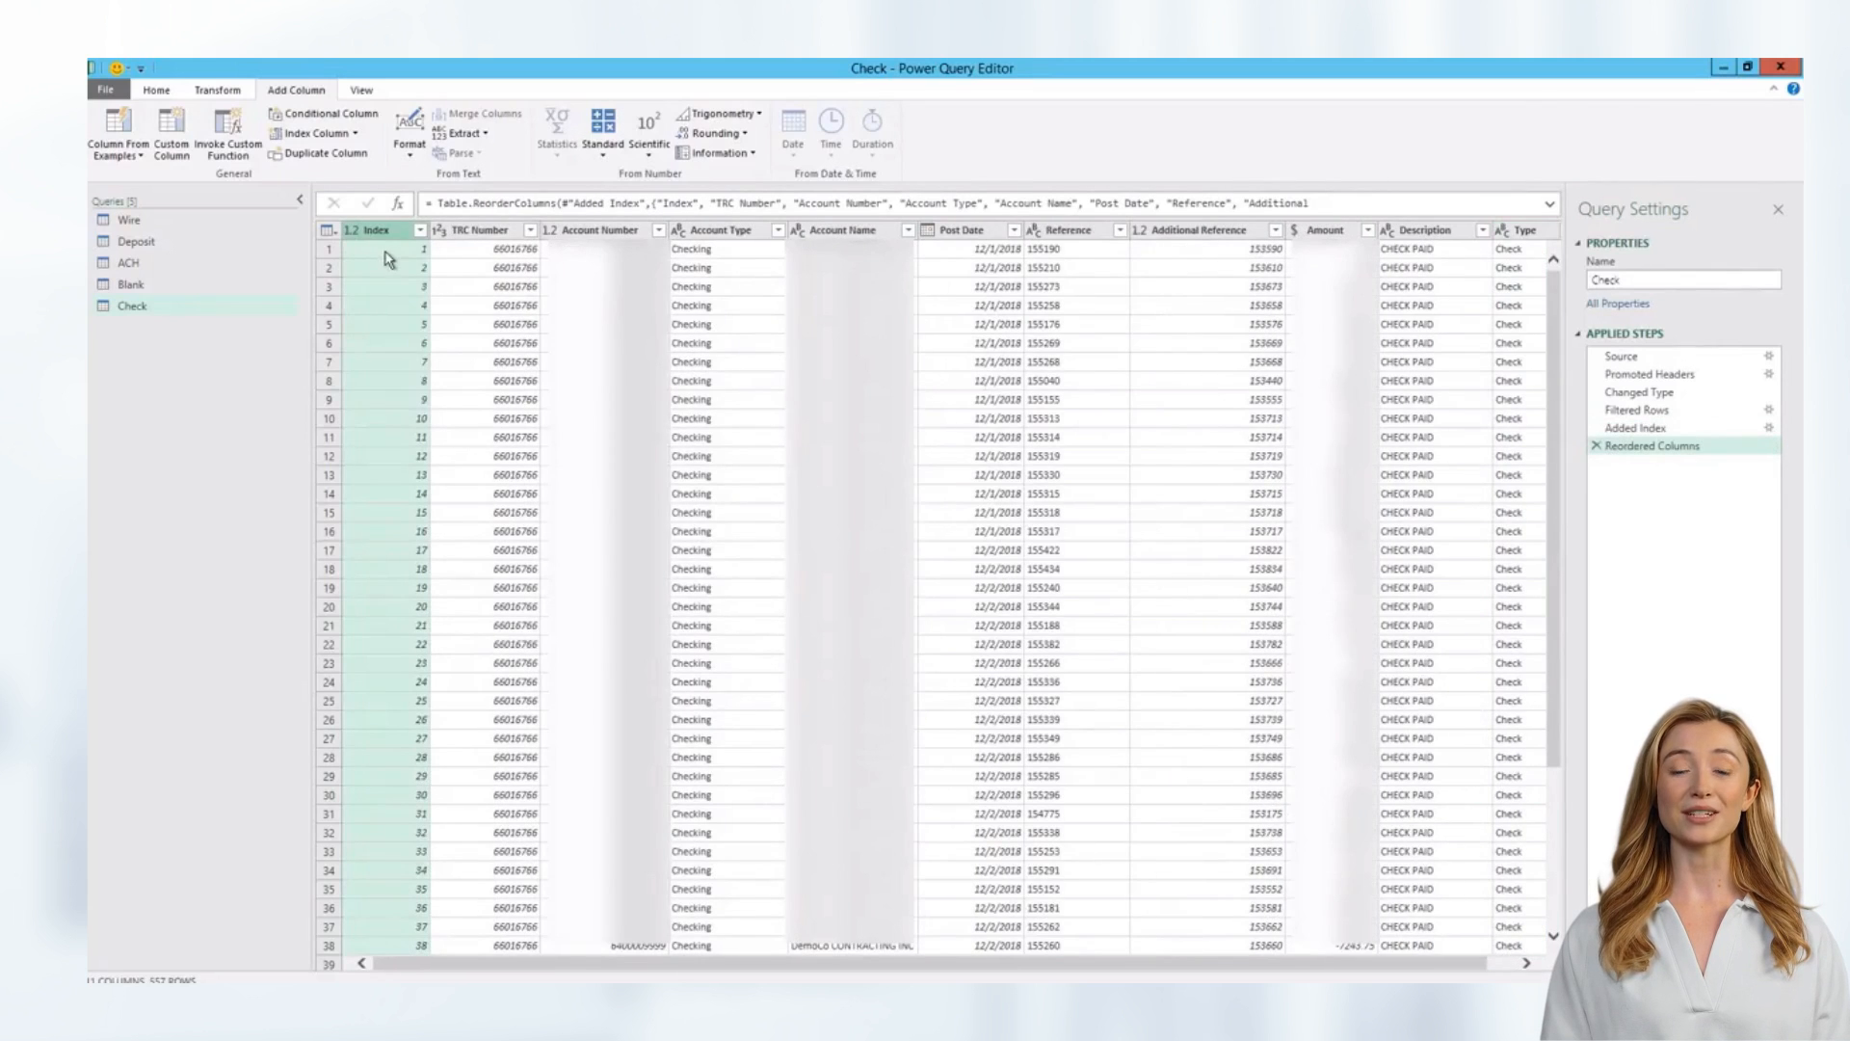
{"action": "left_click", "coordinate": [387, 252]}
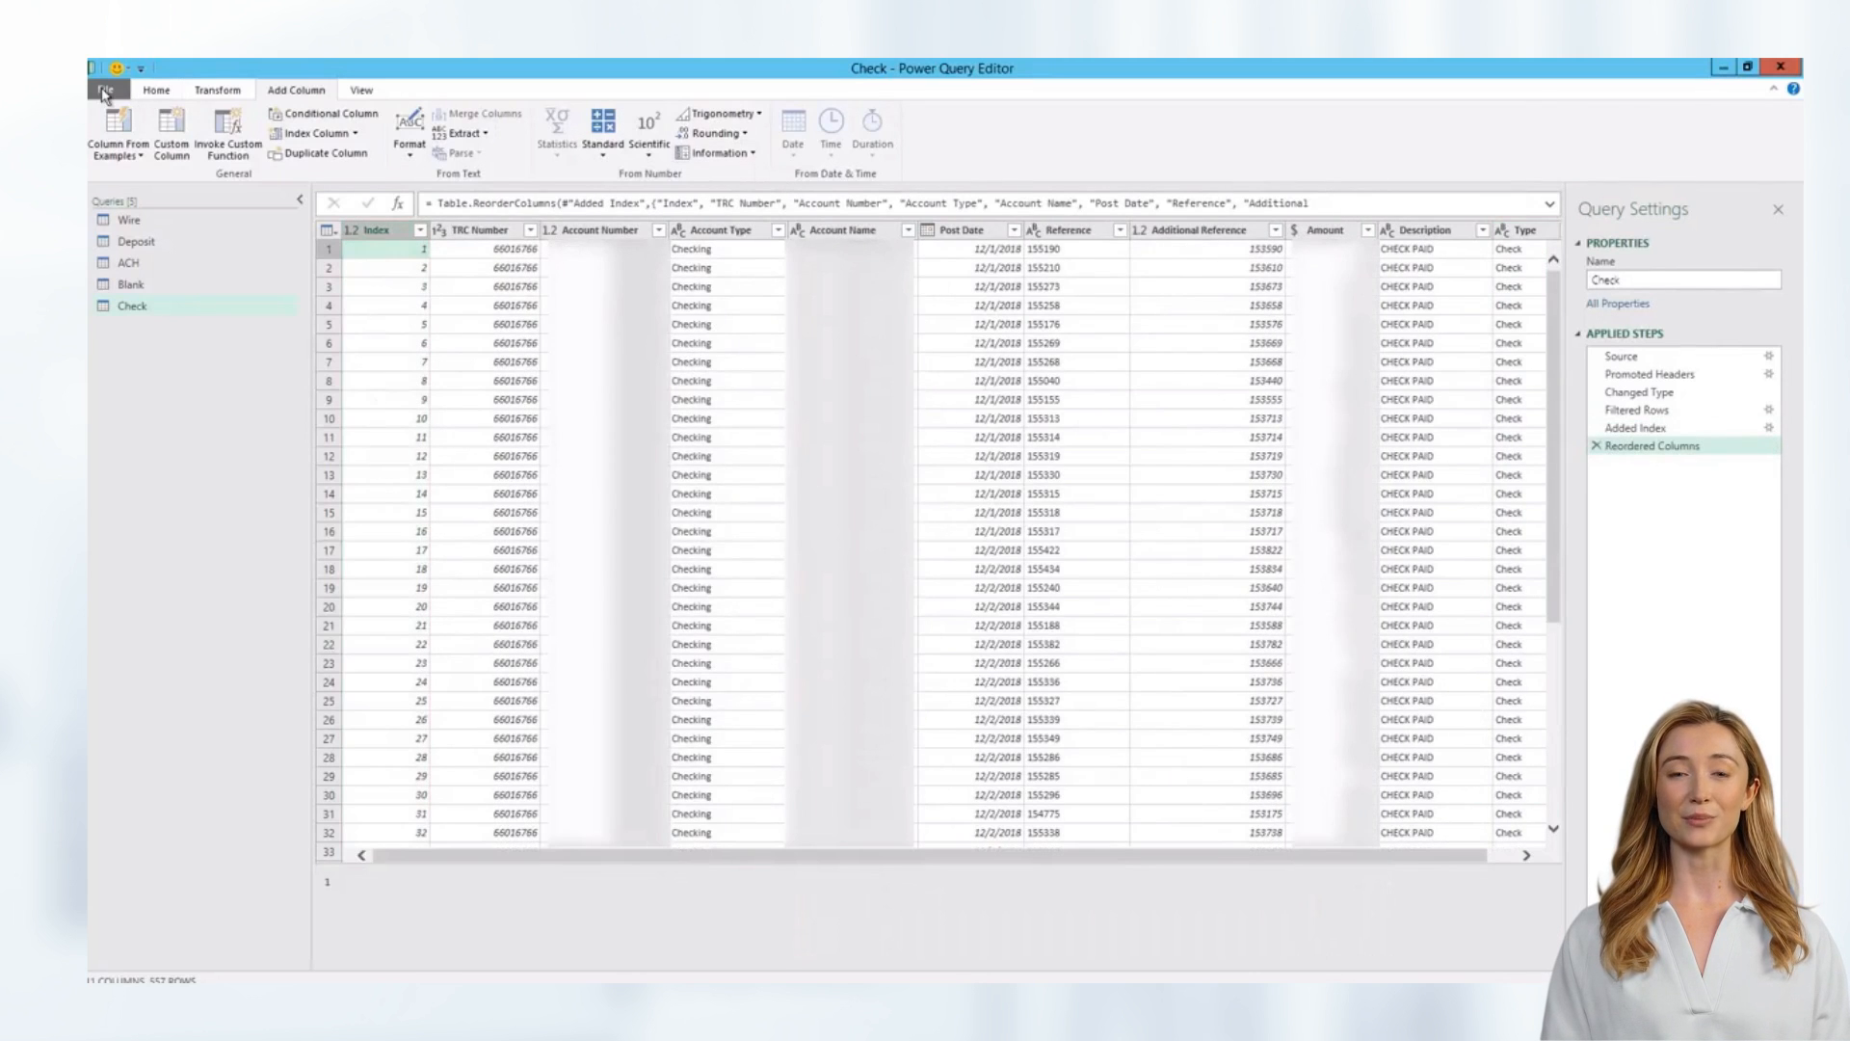
- Load the updated Check query back into the workbook and inspect the Index column on the Check sheet
{"action": "left_click", "coordinate": [156, 89]}
{"action": "left_click", "coordinate": [106, 135]}
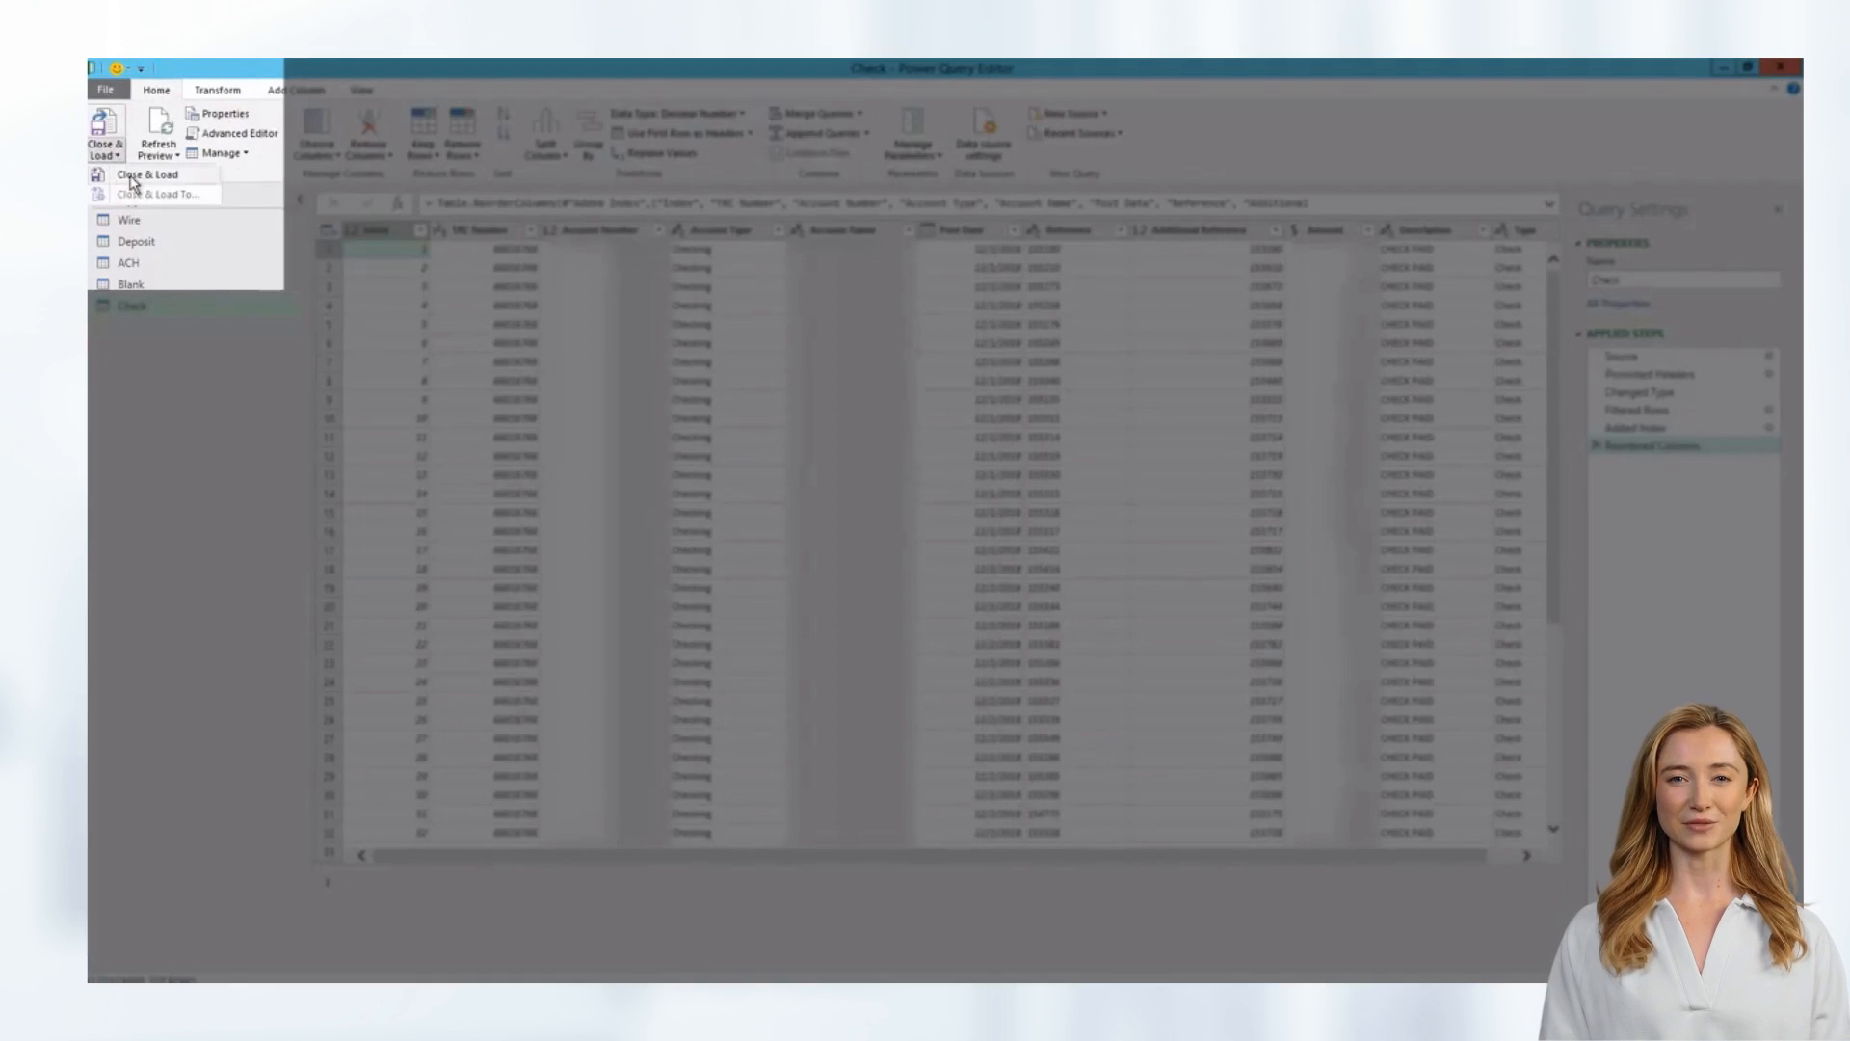
{"action": "left_click", "coordinate": [132, 178]}
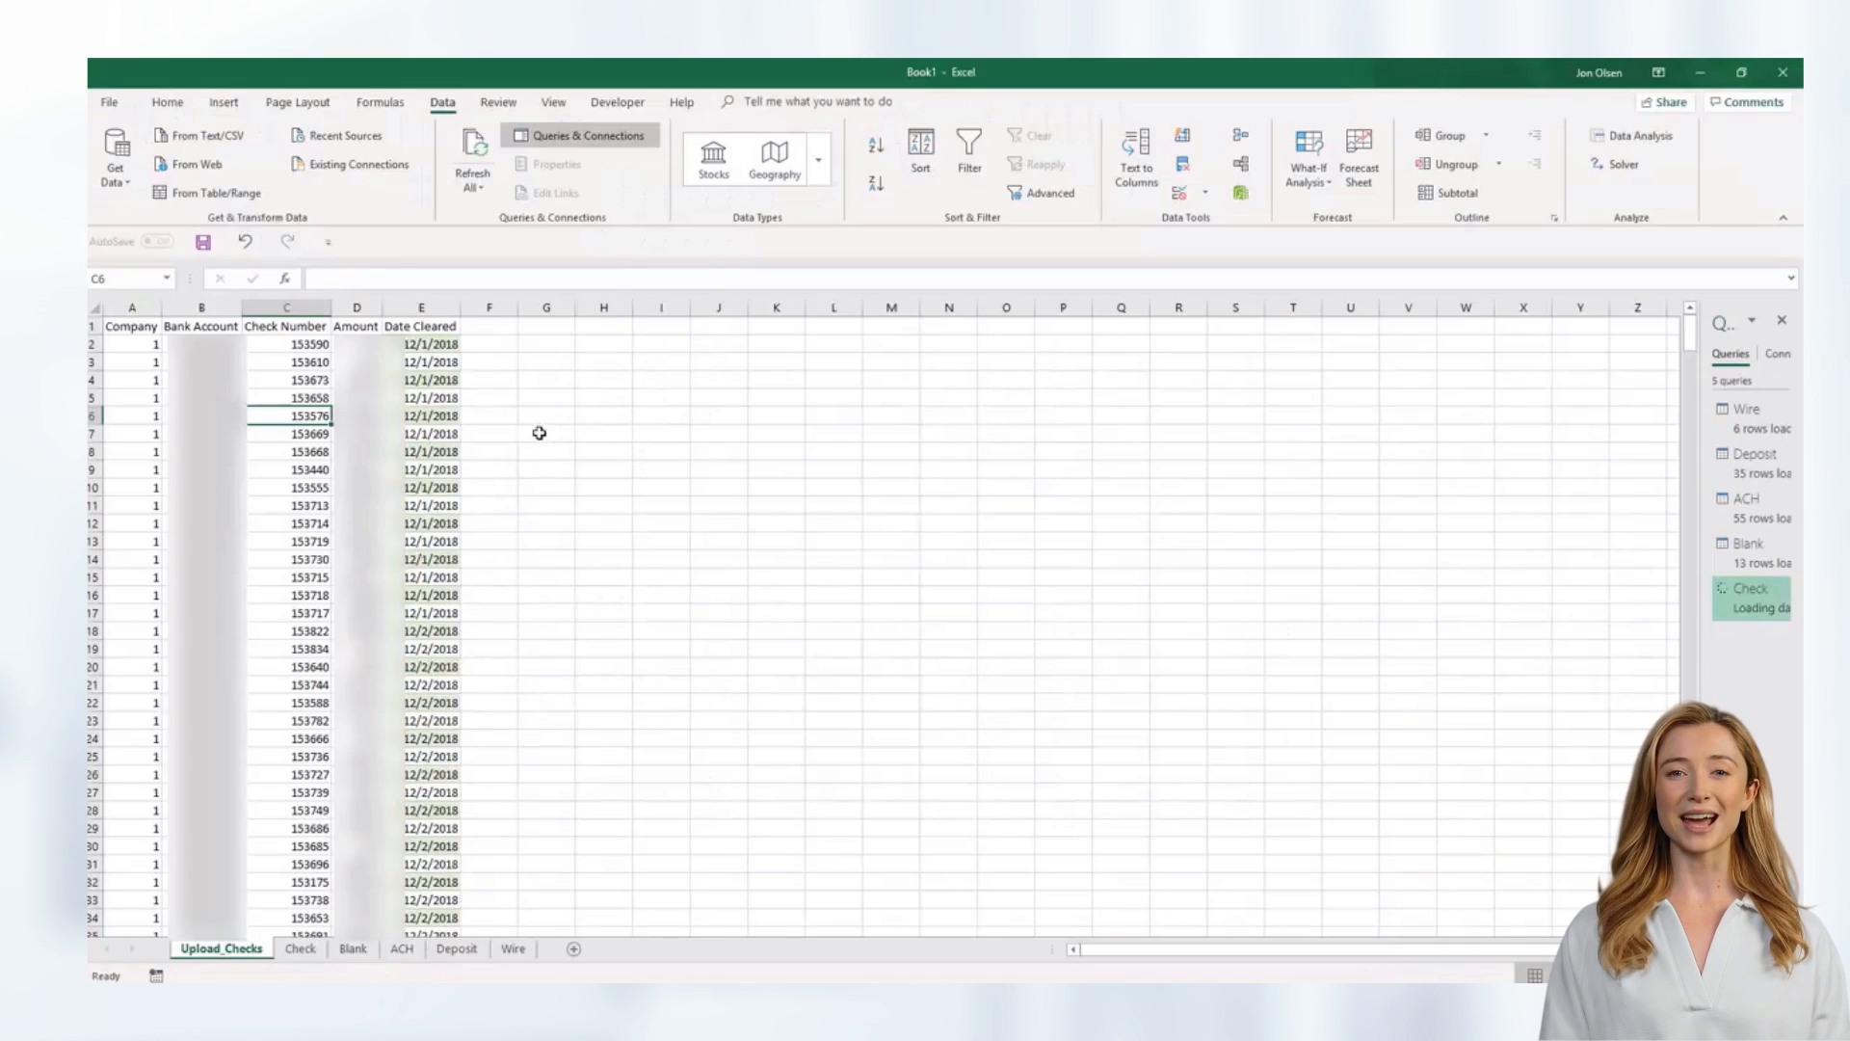
{"action": "left_click", "coordinate": [300, 949]}
{"action": "key", "text": "ctrl+Home"}
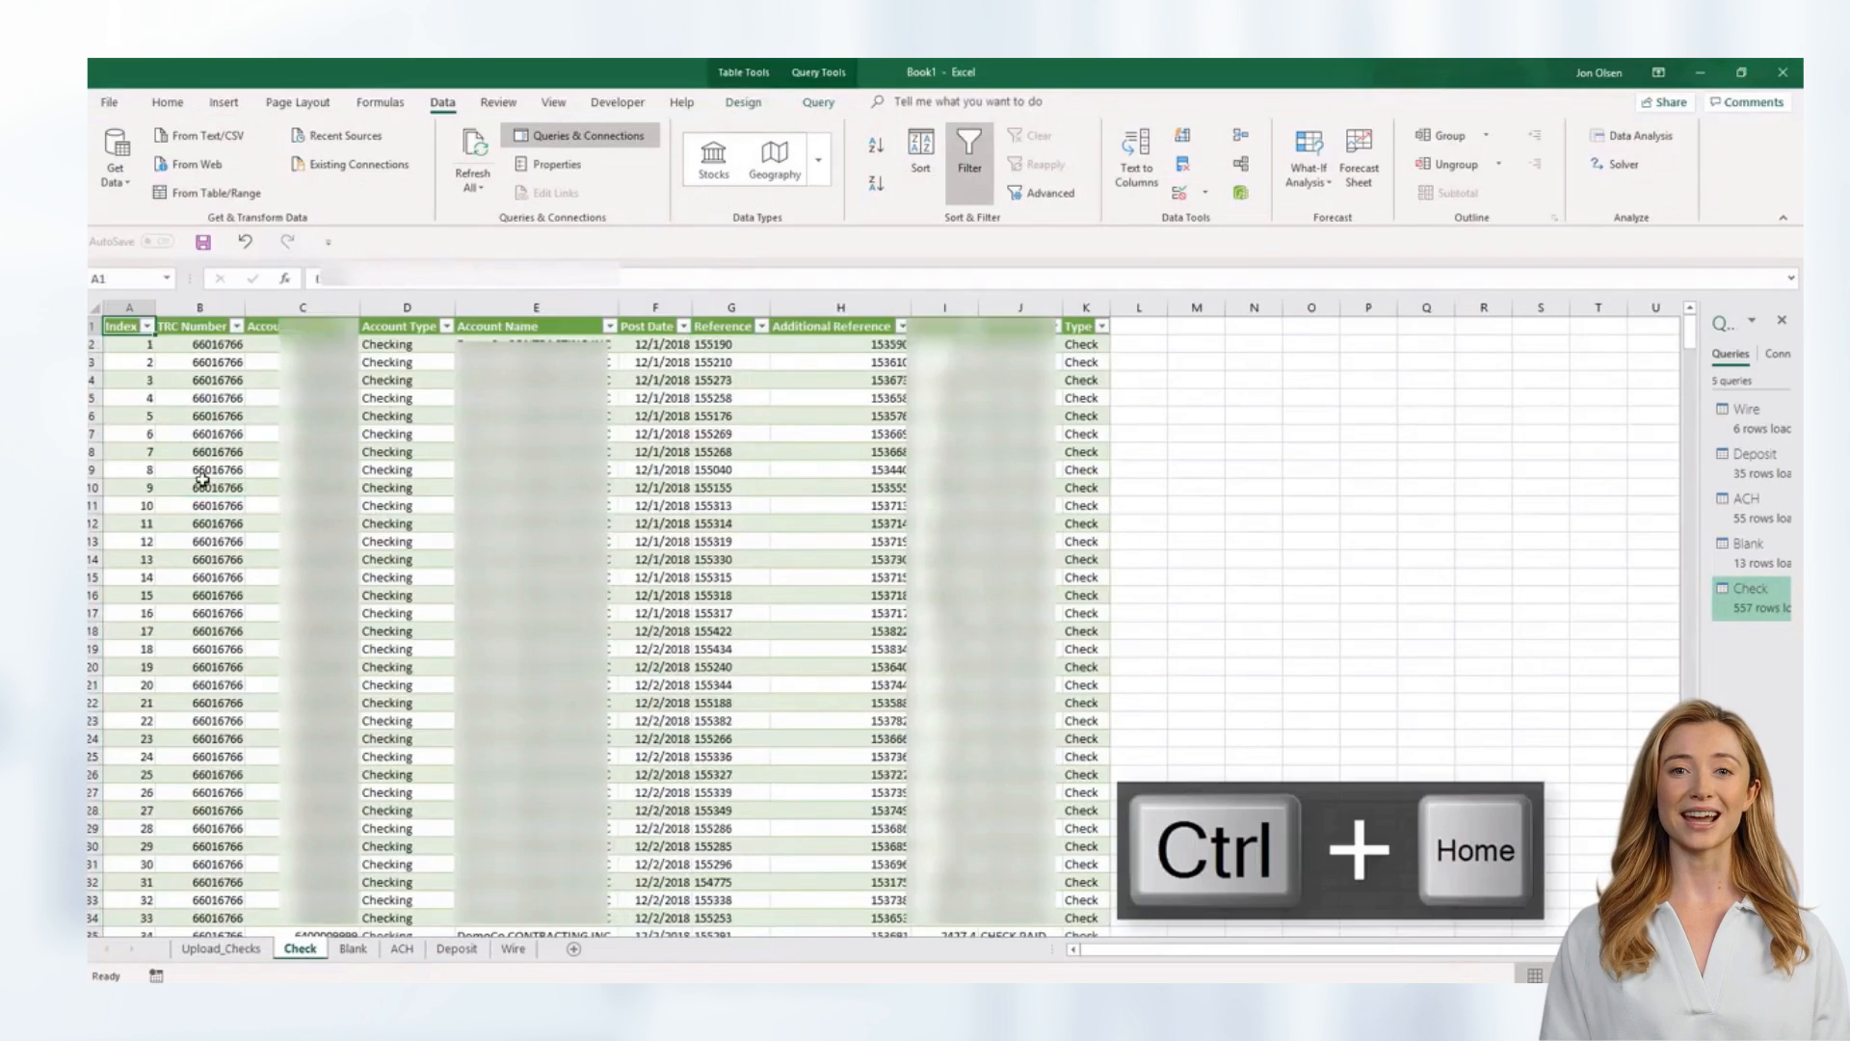
{"action": "left_click_drag", "start_coordinate": [136, 346], "coordinate": [129, 560]}
{"action": "left_click", "coordinate": [136, 502]}
- Insert a blank column before Company on the Upload_Checks sheet
{"action": "key", "text": "ctrl+Page_Up"}
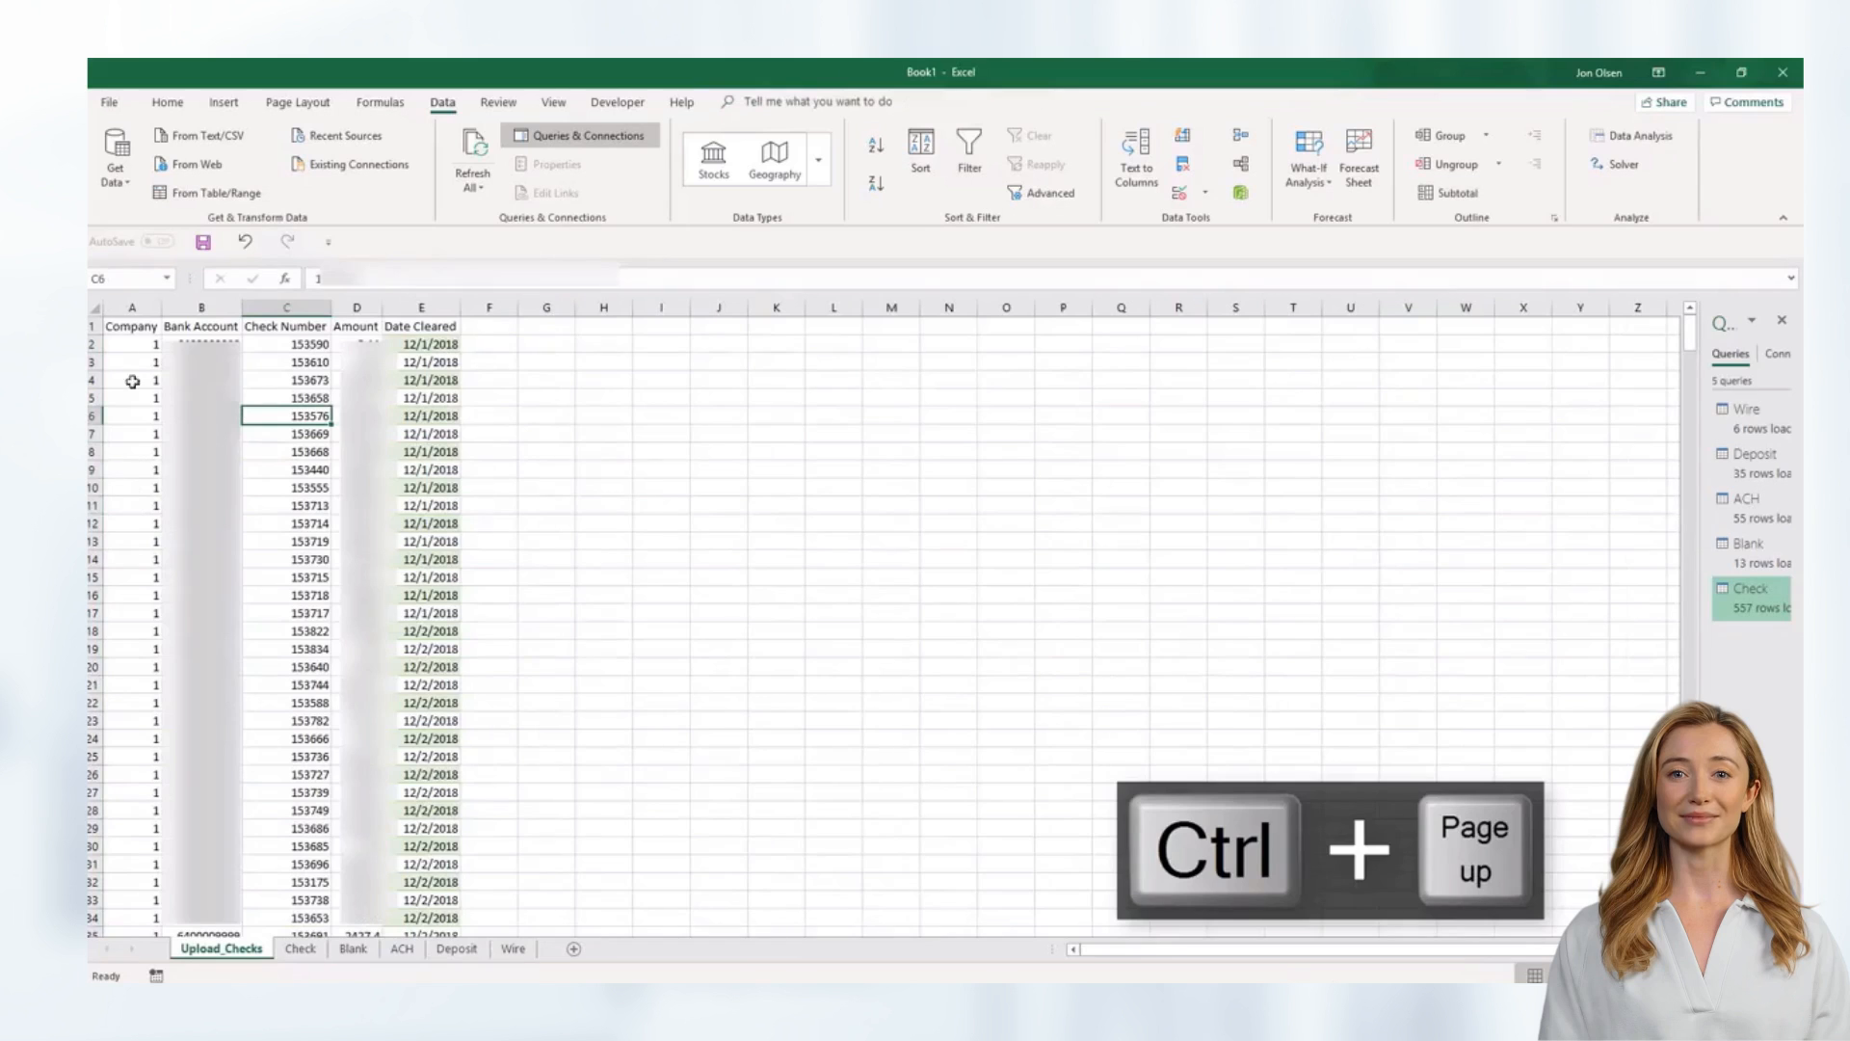
{"action": "right_click", "coordinate": [132, 306]}
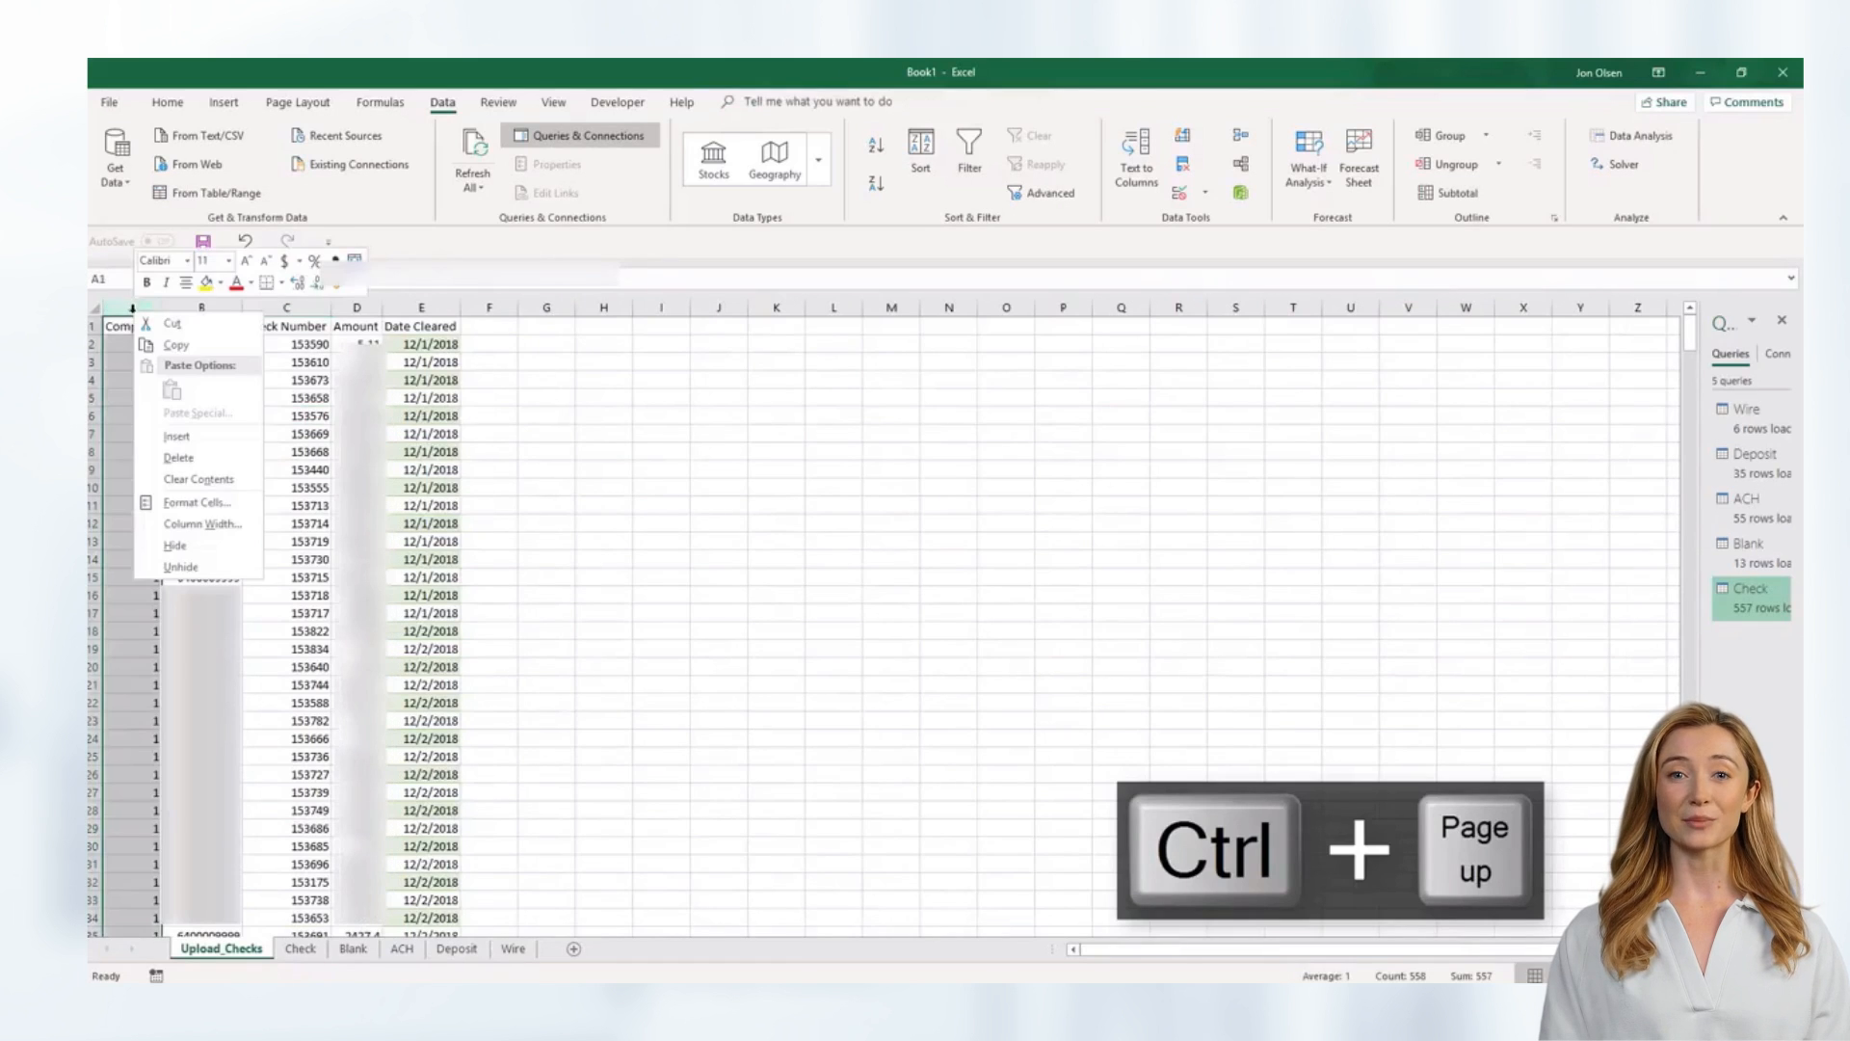
{"action": "key", "text": "i"}
- In cell A2 of Upload_Checks, enter a formula referencing the first Index value on the Check sheet
{"action": "left_click", "coordinate": [136, 344]}
{"action": "key", "text": "F2"}
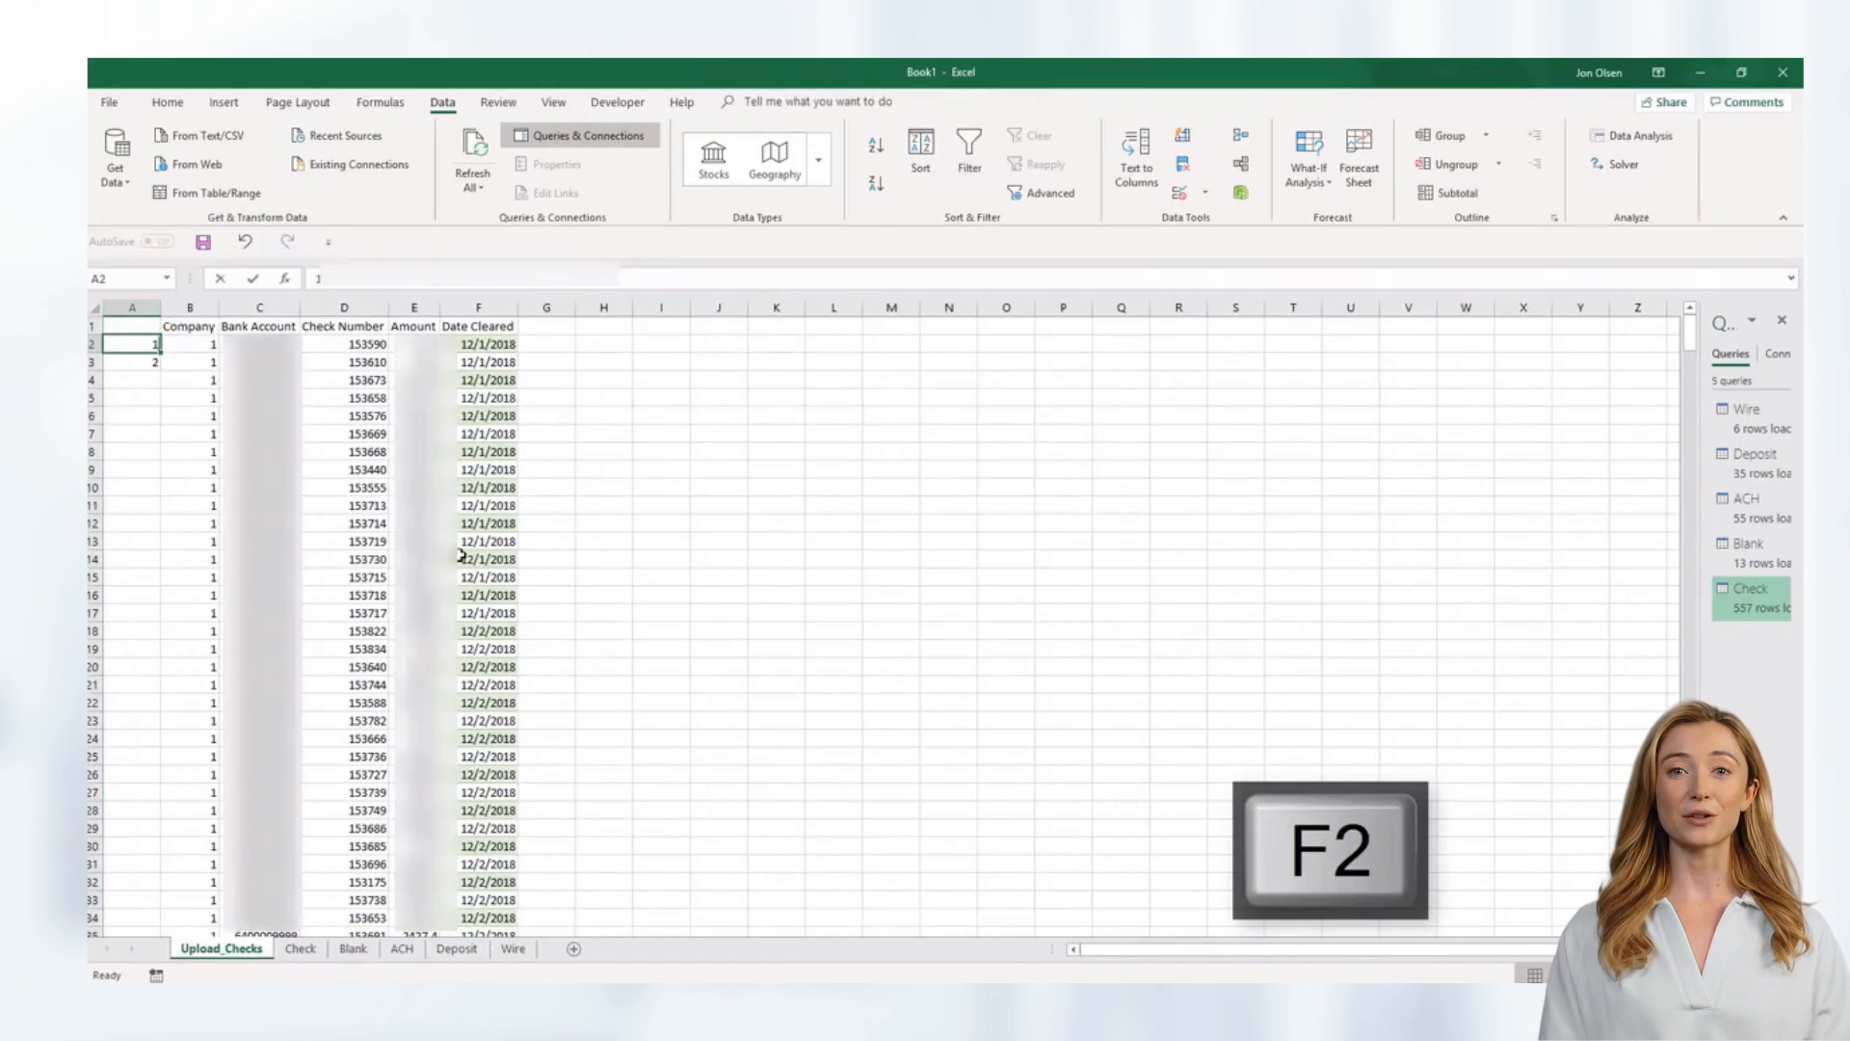
{"action": "type", "text": "="}
{"action": "key", "text": "ctrl+Page_Down"}
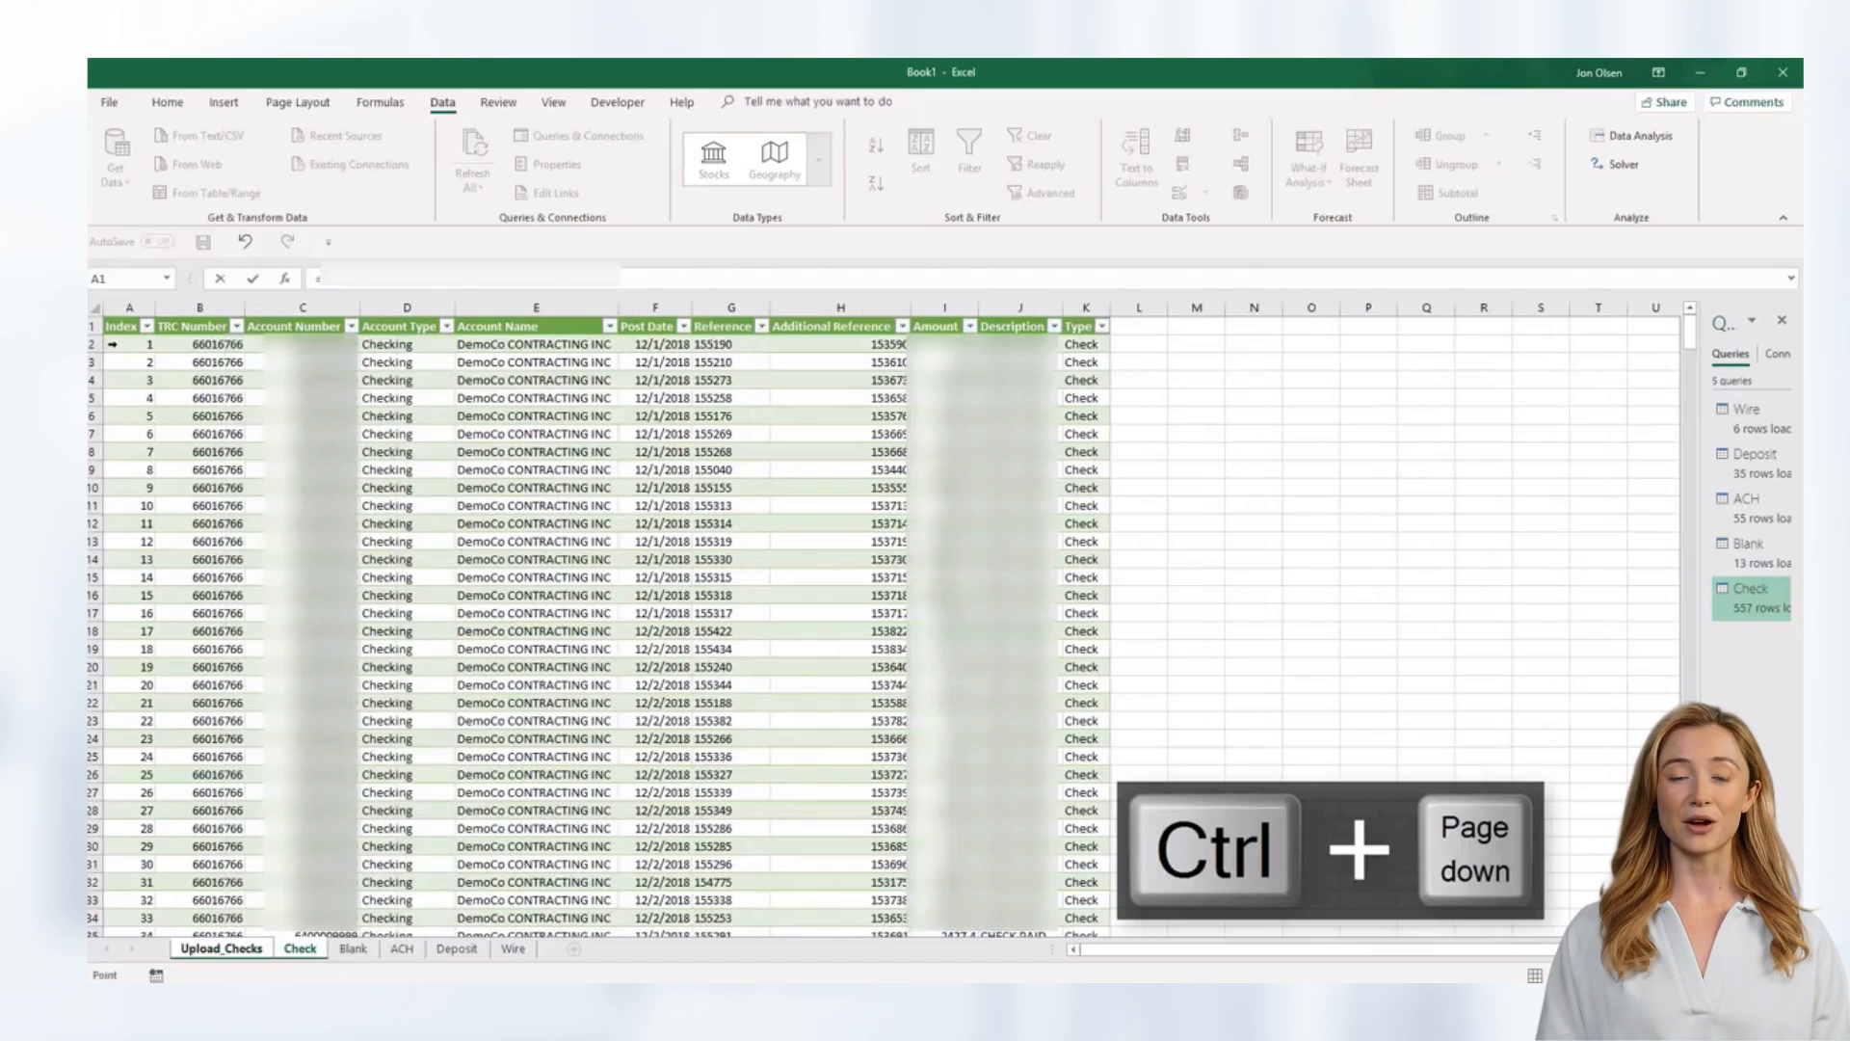
{"action": "left_click", "coordinate": [116, 344]}
{"action": "key", "text": "Return"}
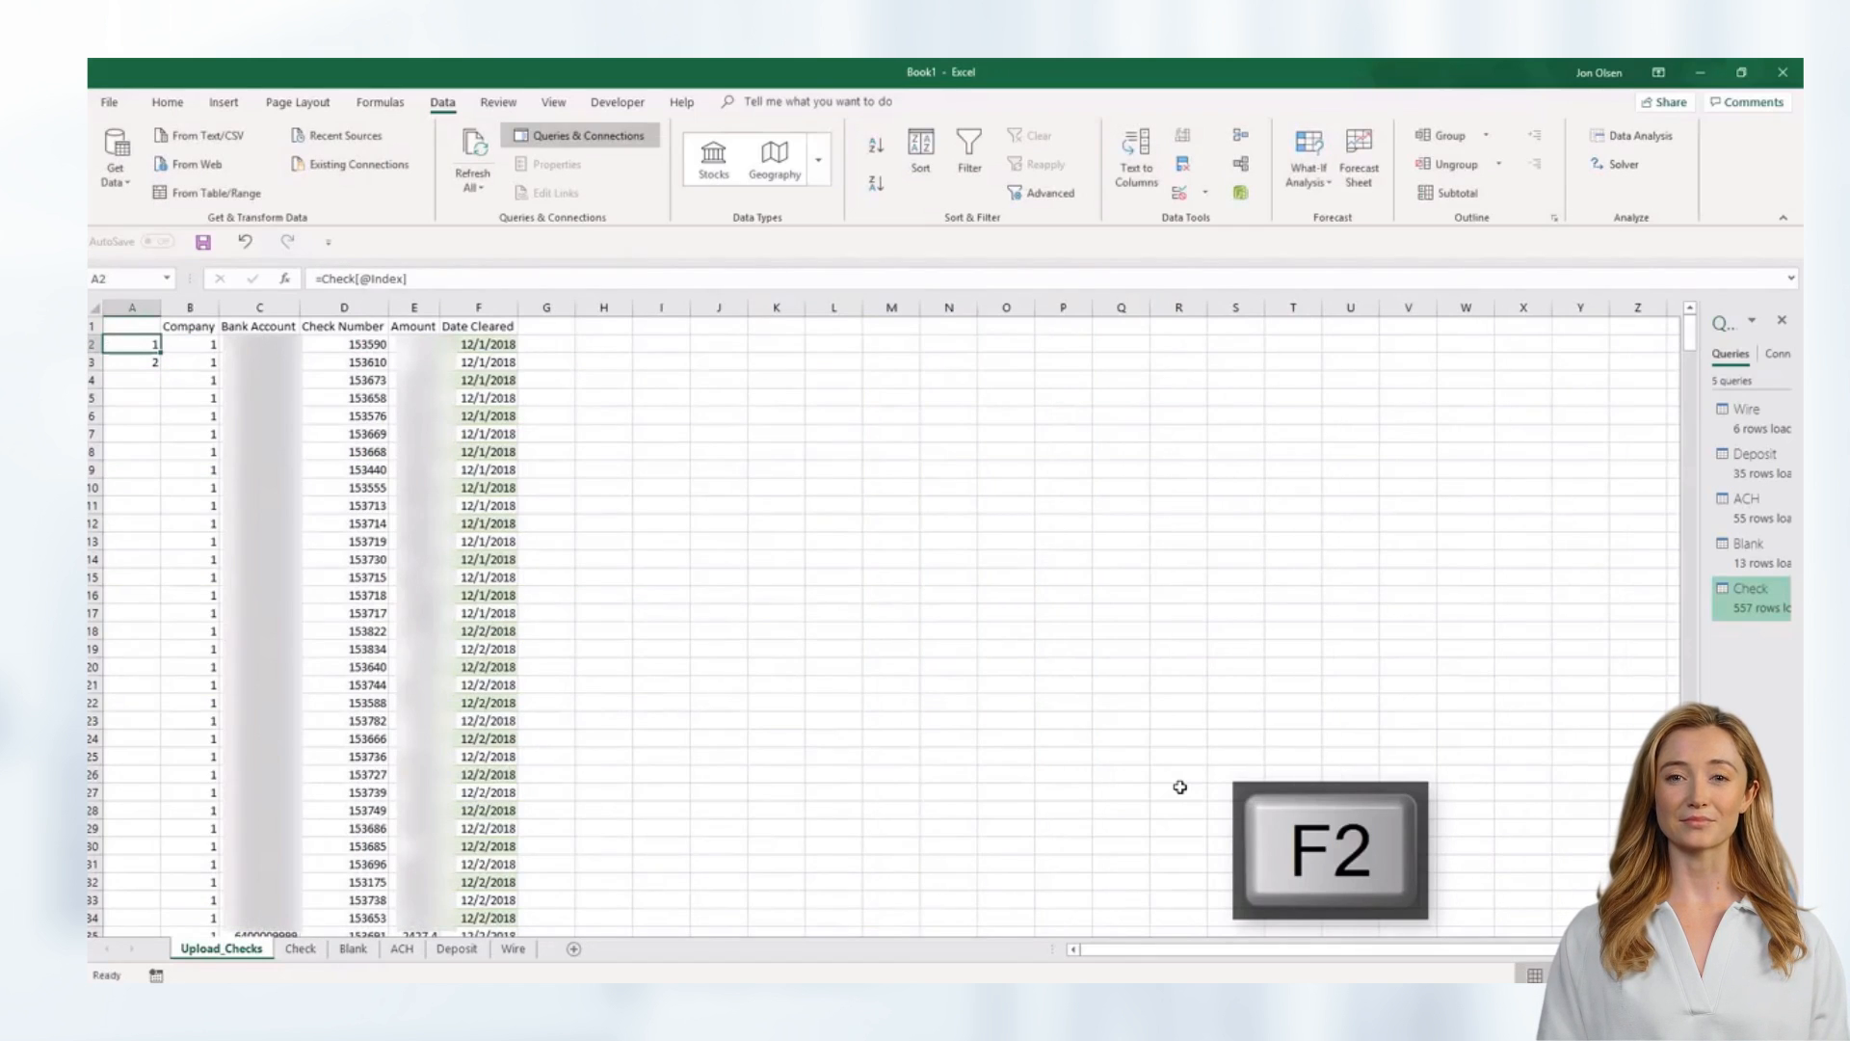
{"action": "key", "text": "F2"}
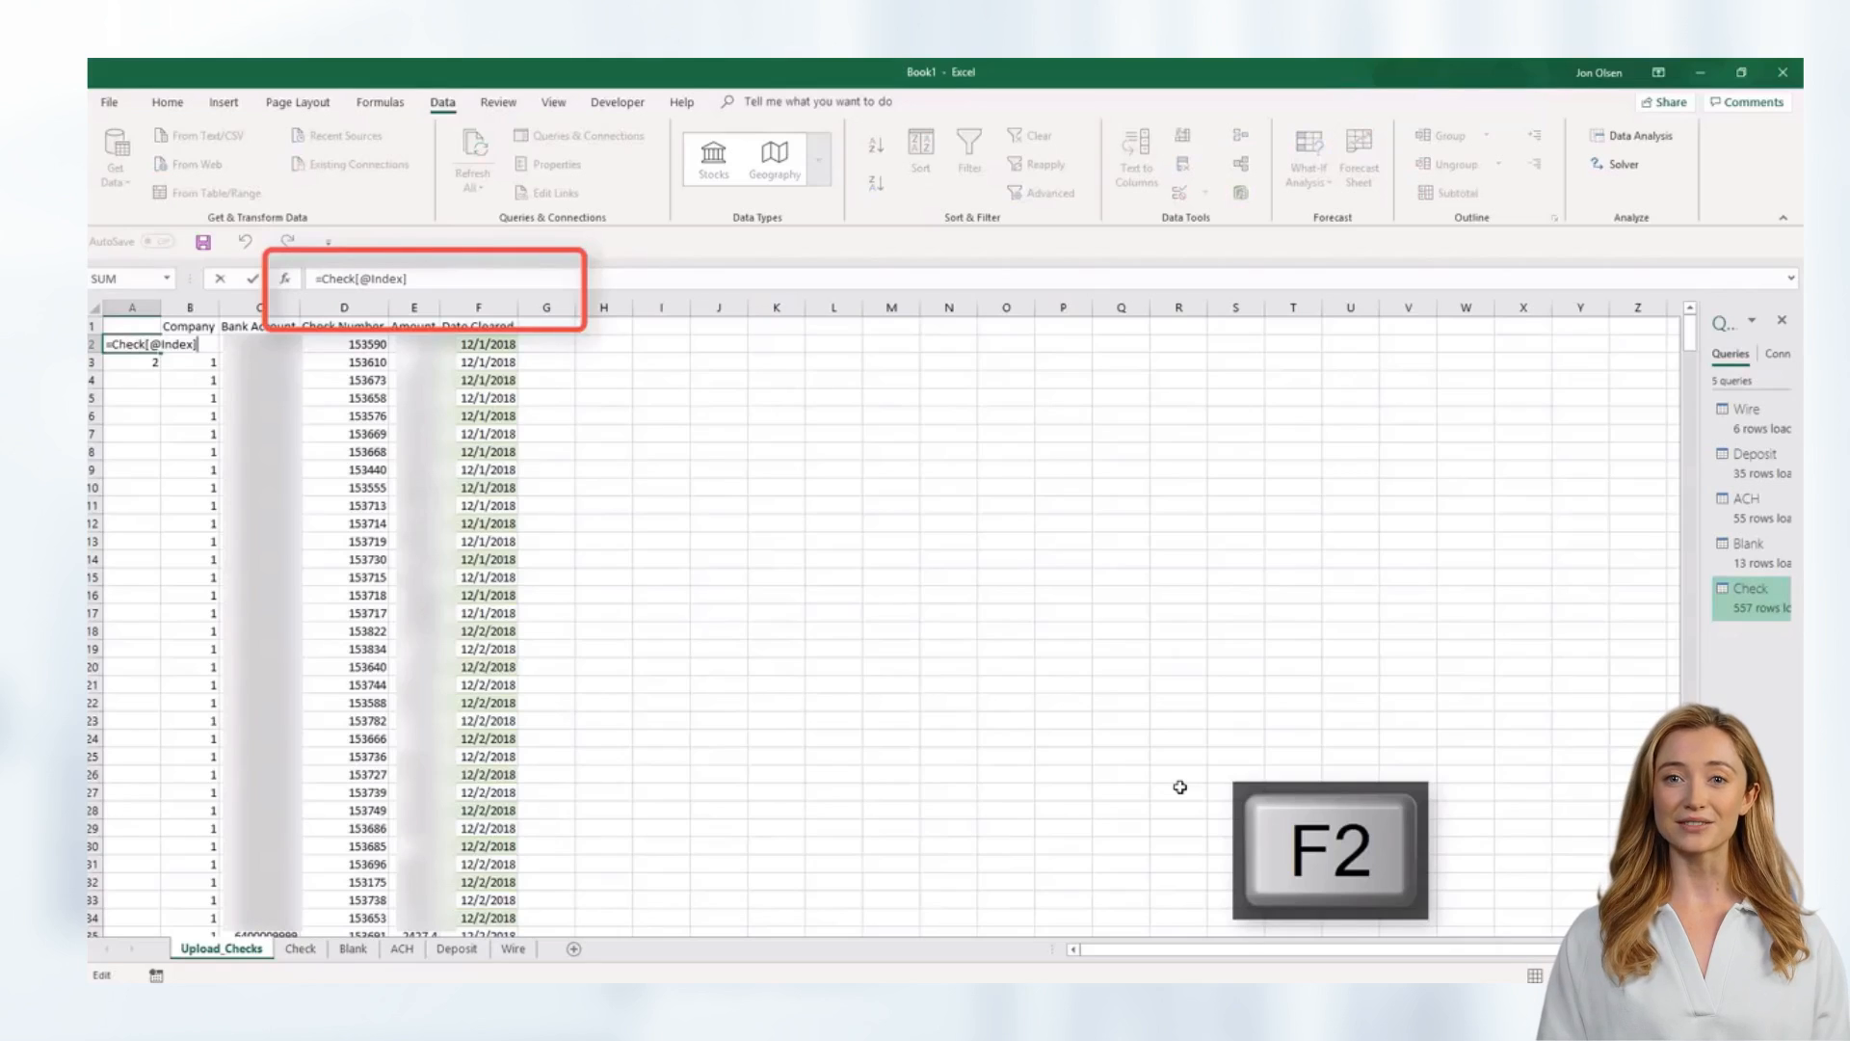
{"action": "key", "text": "Home"}
{"action": "key", "text": "Right"}
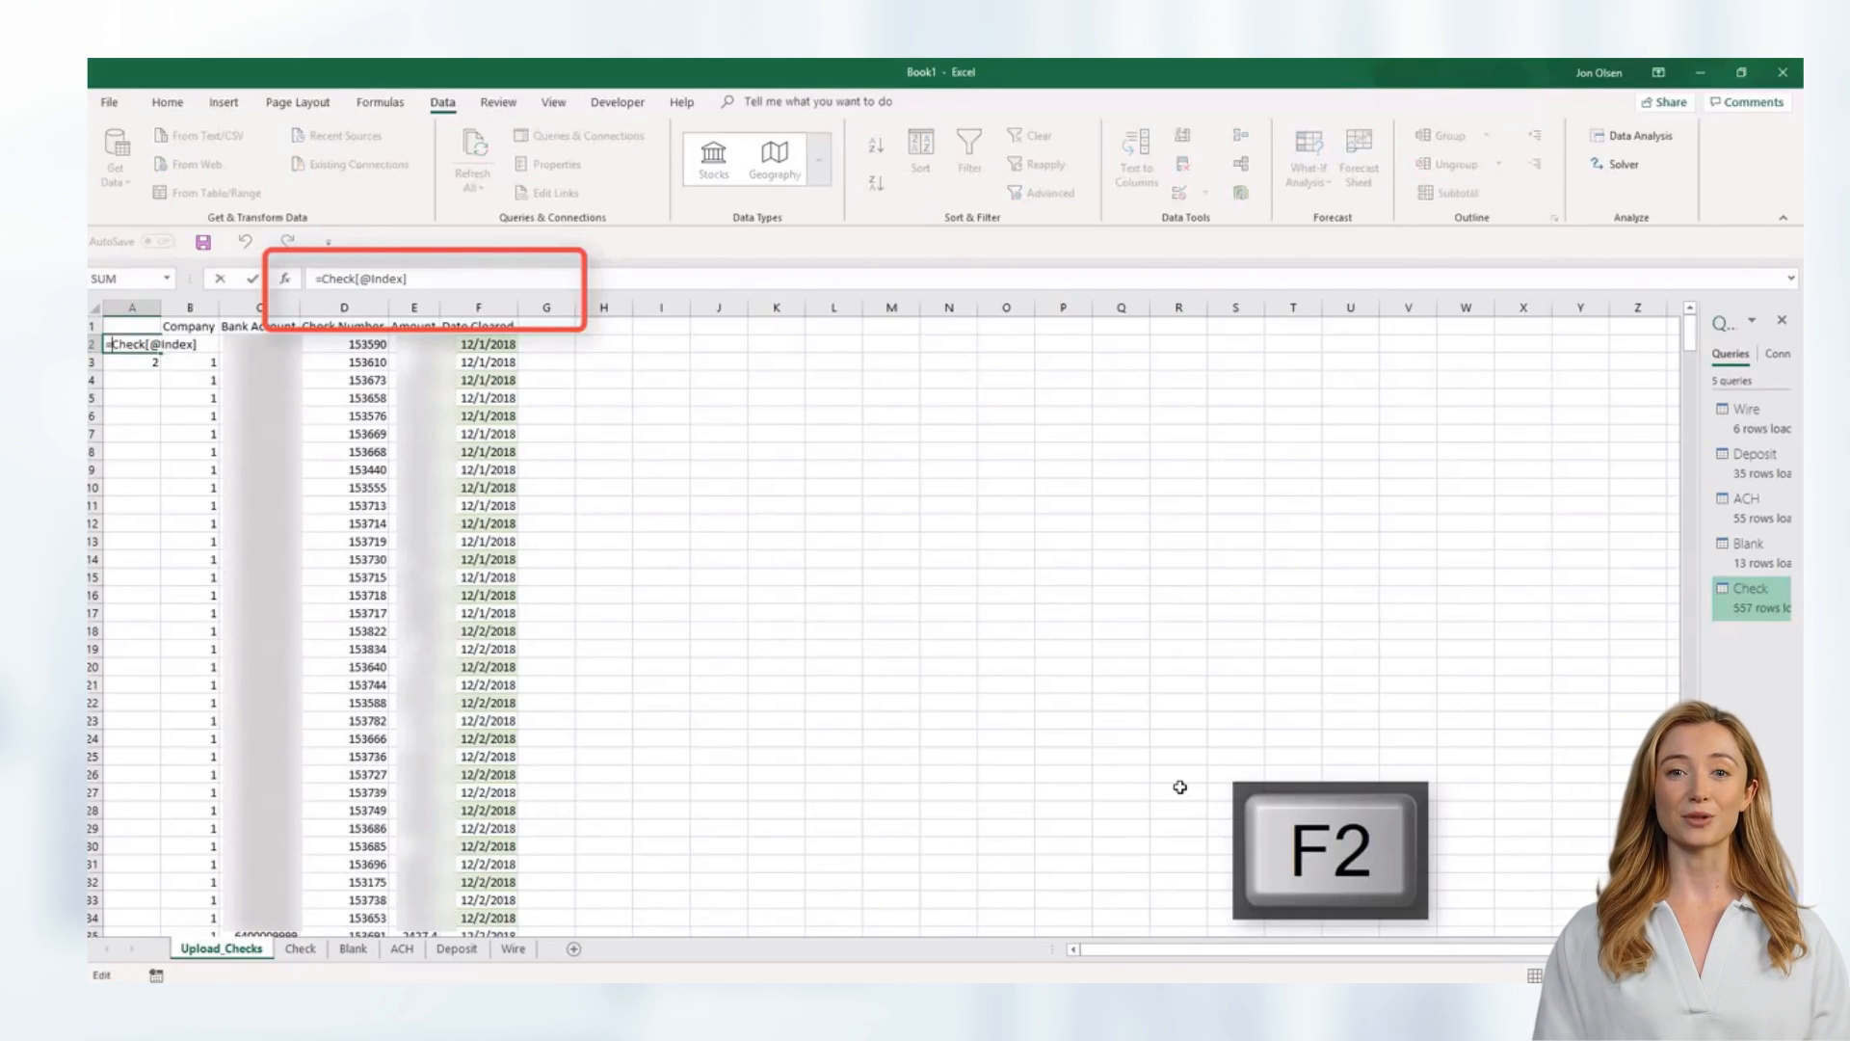
{"action": "type", "text": "if("}
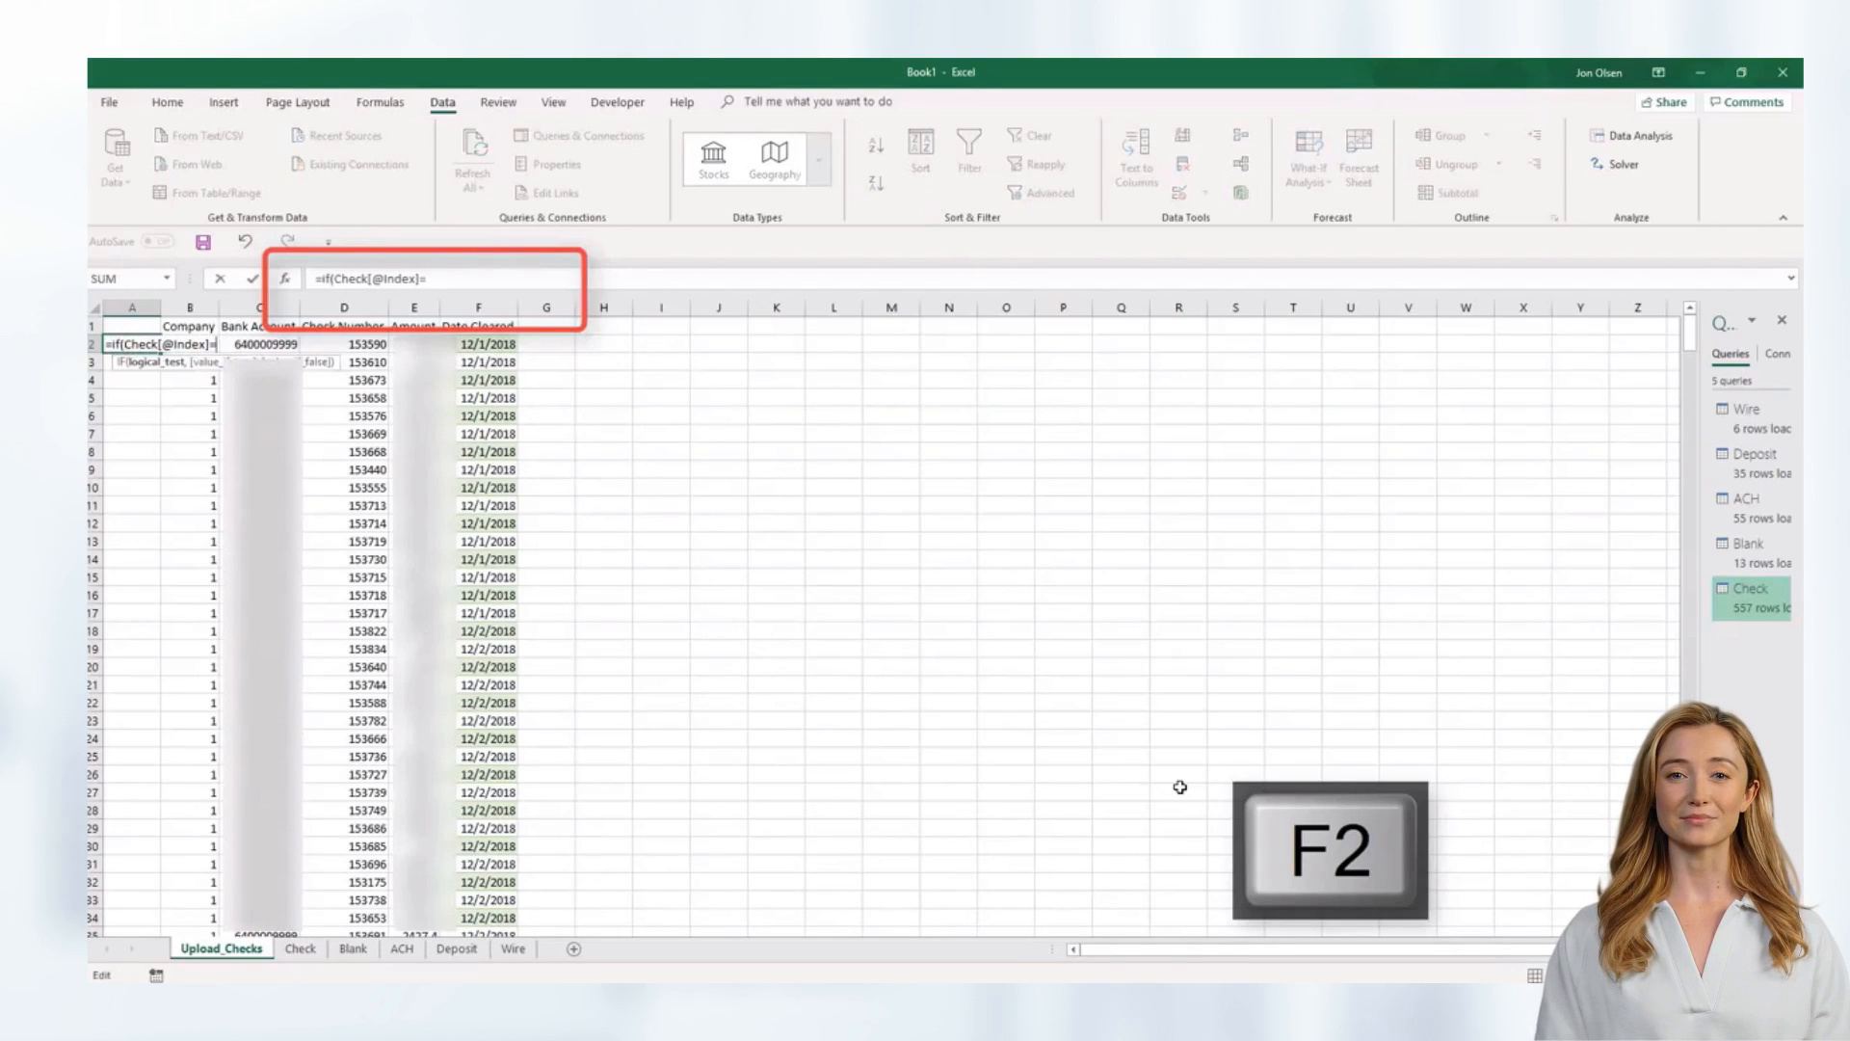
{"action": "type", "text": "=\"\","}
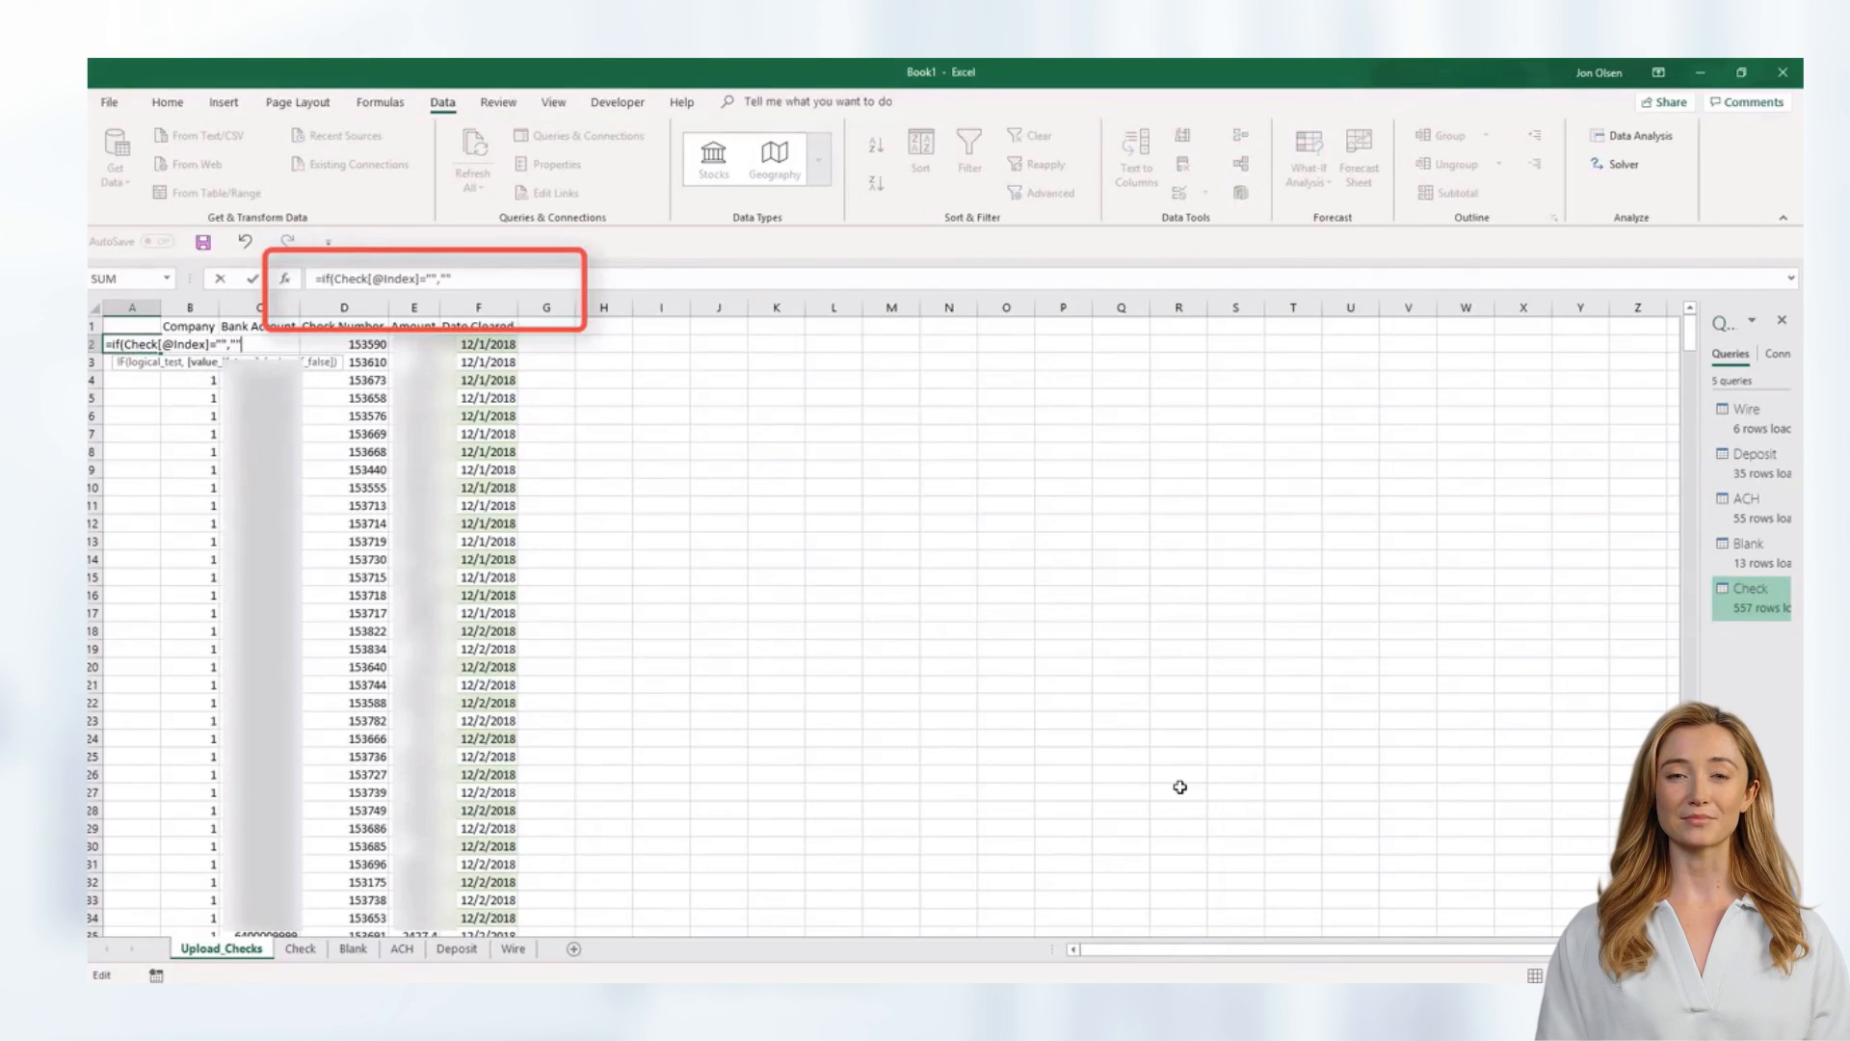
{"action": "type", "text": "\"\","}
{"action": "left_click", "coordinate": [299, 949]}
{"action": "left_click", "coordinate": [134, 343]}
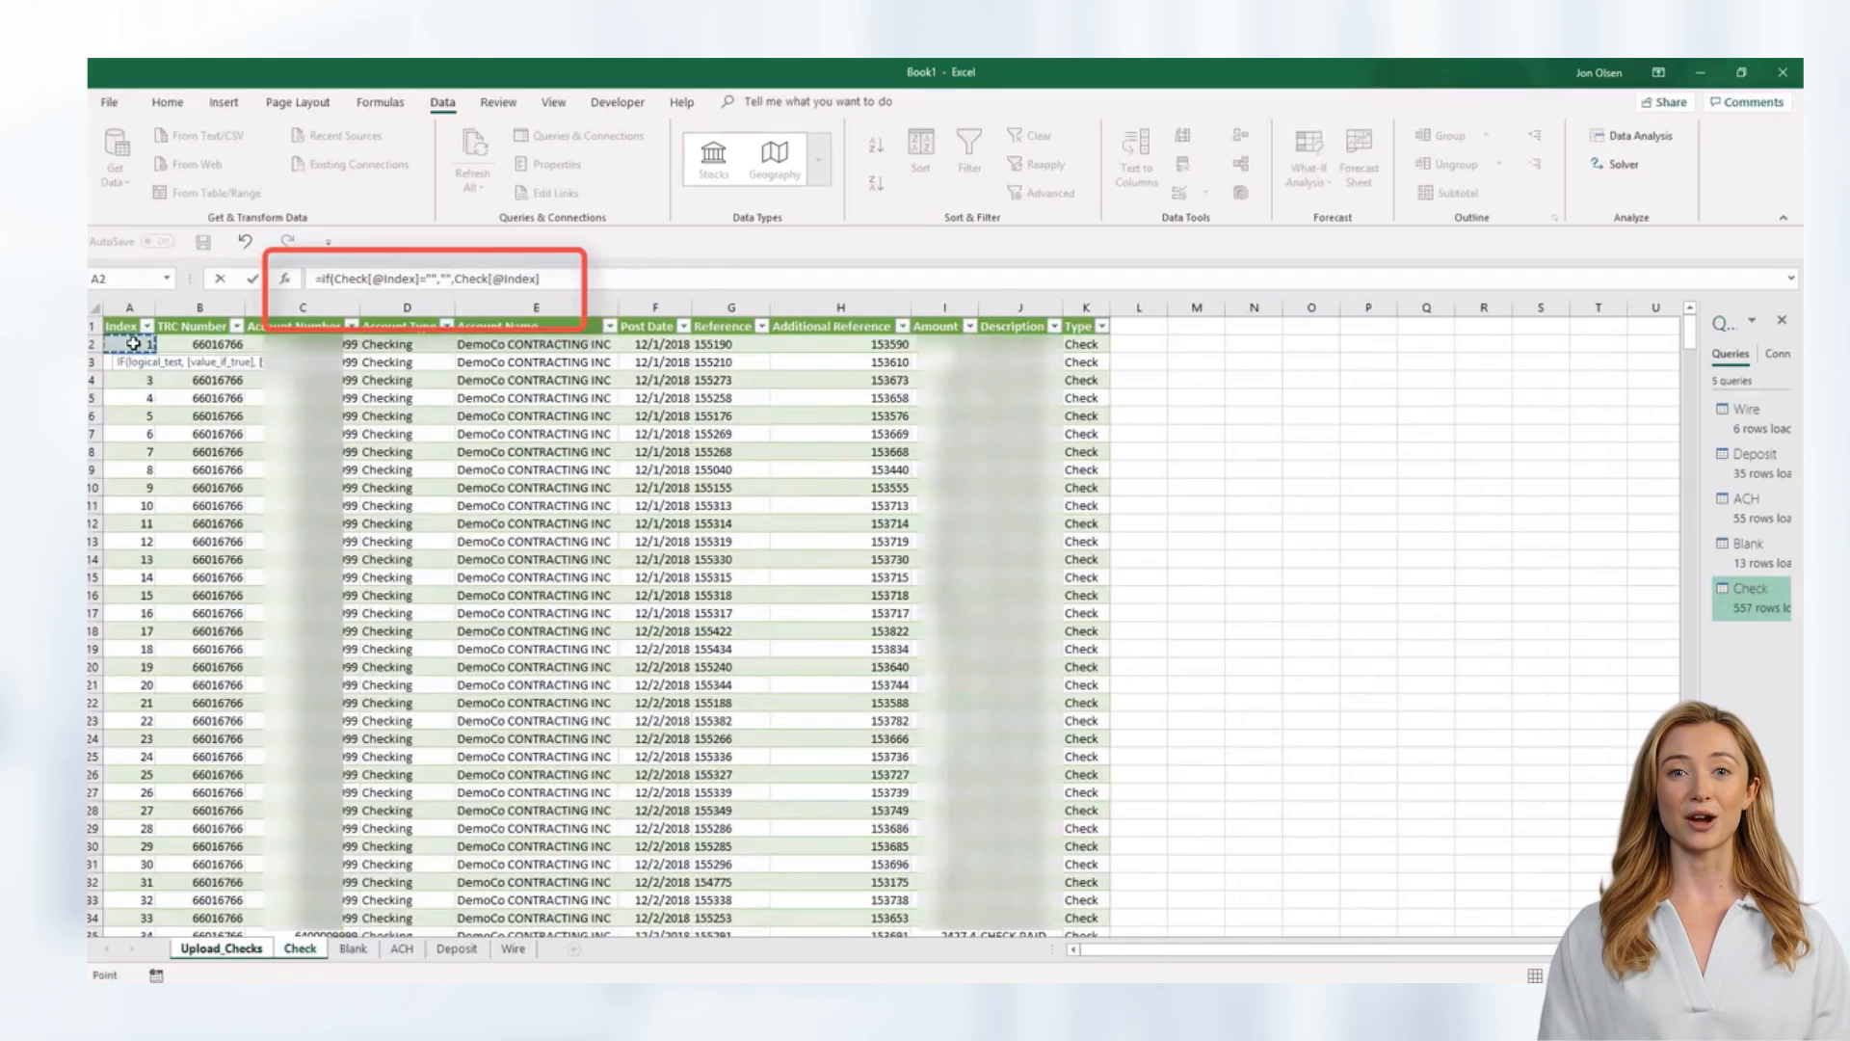
{"action": "key", "text": "Return"}
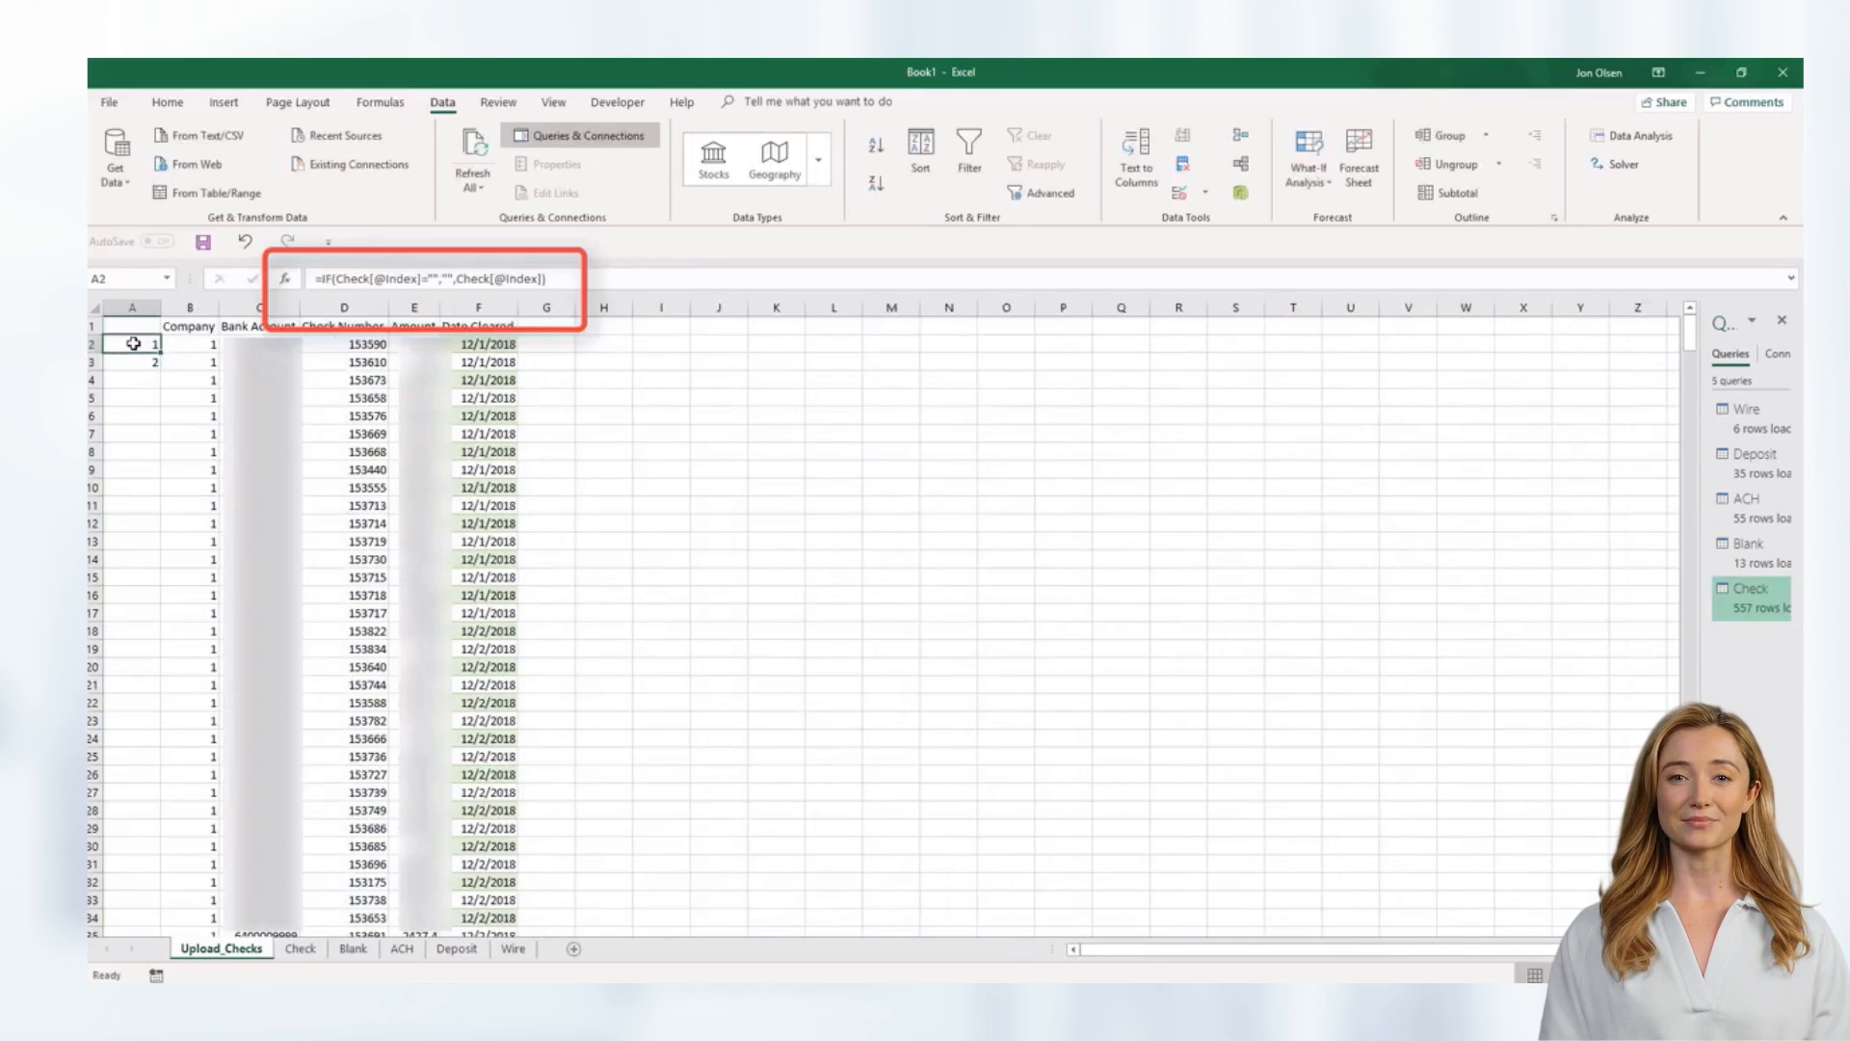
- Fill the A2 index formula down column A to the last check row, row 558
{"action": "left_click_drag", "start_coordinate": [161, 352], "coordinate": [161, 906]}
{"action": "left_click", "coordinate": [130, 852]}
{"action": "scroll", "coordinate": [128, 850], "scroll_direction": "down", "scroll_amount": 2}
{"action": "left_click", "coordinate": [154, 792]}
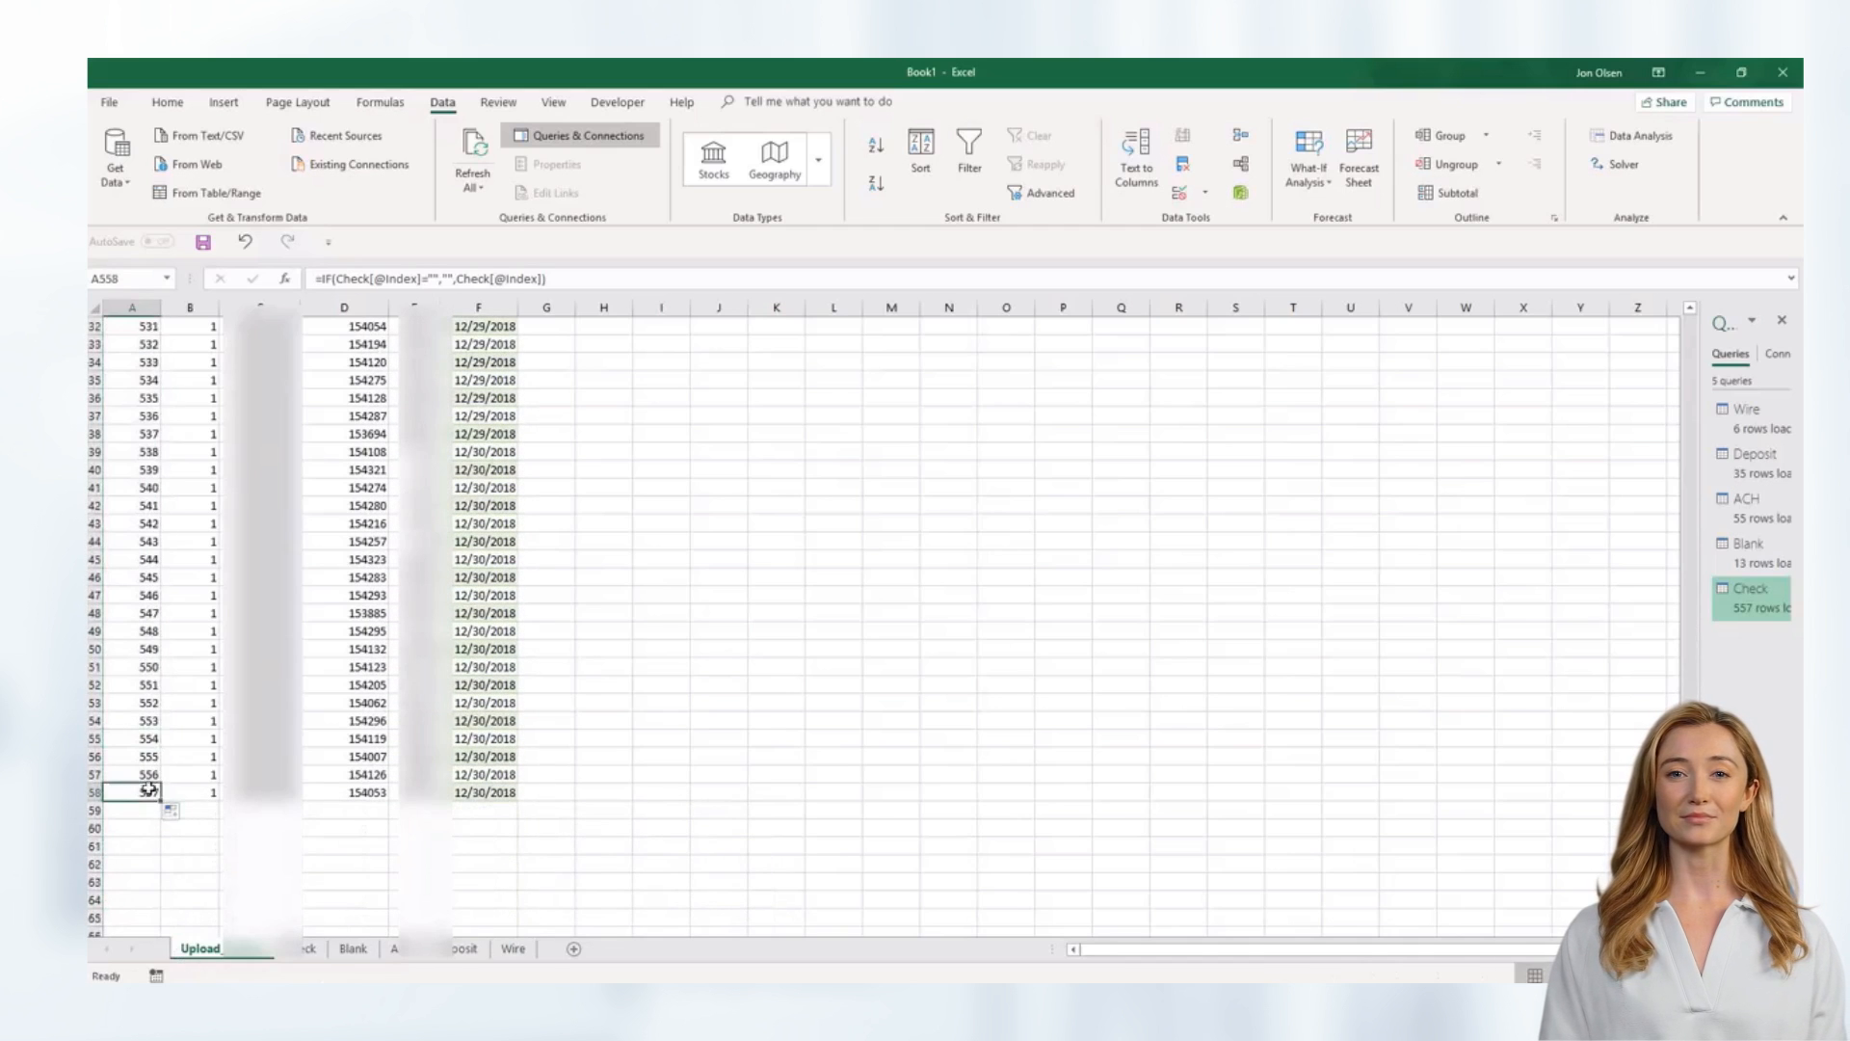
- Extend the index formula ten rows past the end of the check data, through row 568
{"action": "scroll", "coordinate": [155, 789], "scroll_direction": "down", "scroll_amount": 1}
{"action": "scroll", "coordinate": [154, 788], "scroll_direction": "down", "scroll_amount": 2}
{"action": "left_click_drag", "start_coordinate": [161, 640], "coordinate": [168, 814]}
{"action": "left_click", "coordinate": [133, 654]}
{"action": "key", "text": "F2"}
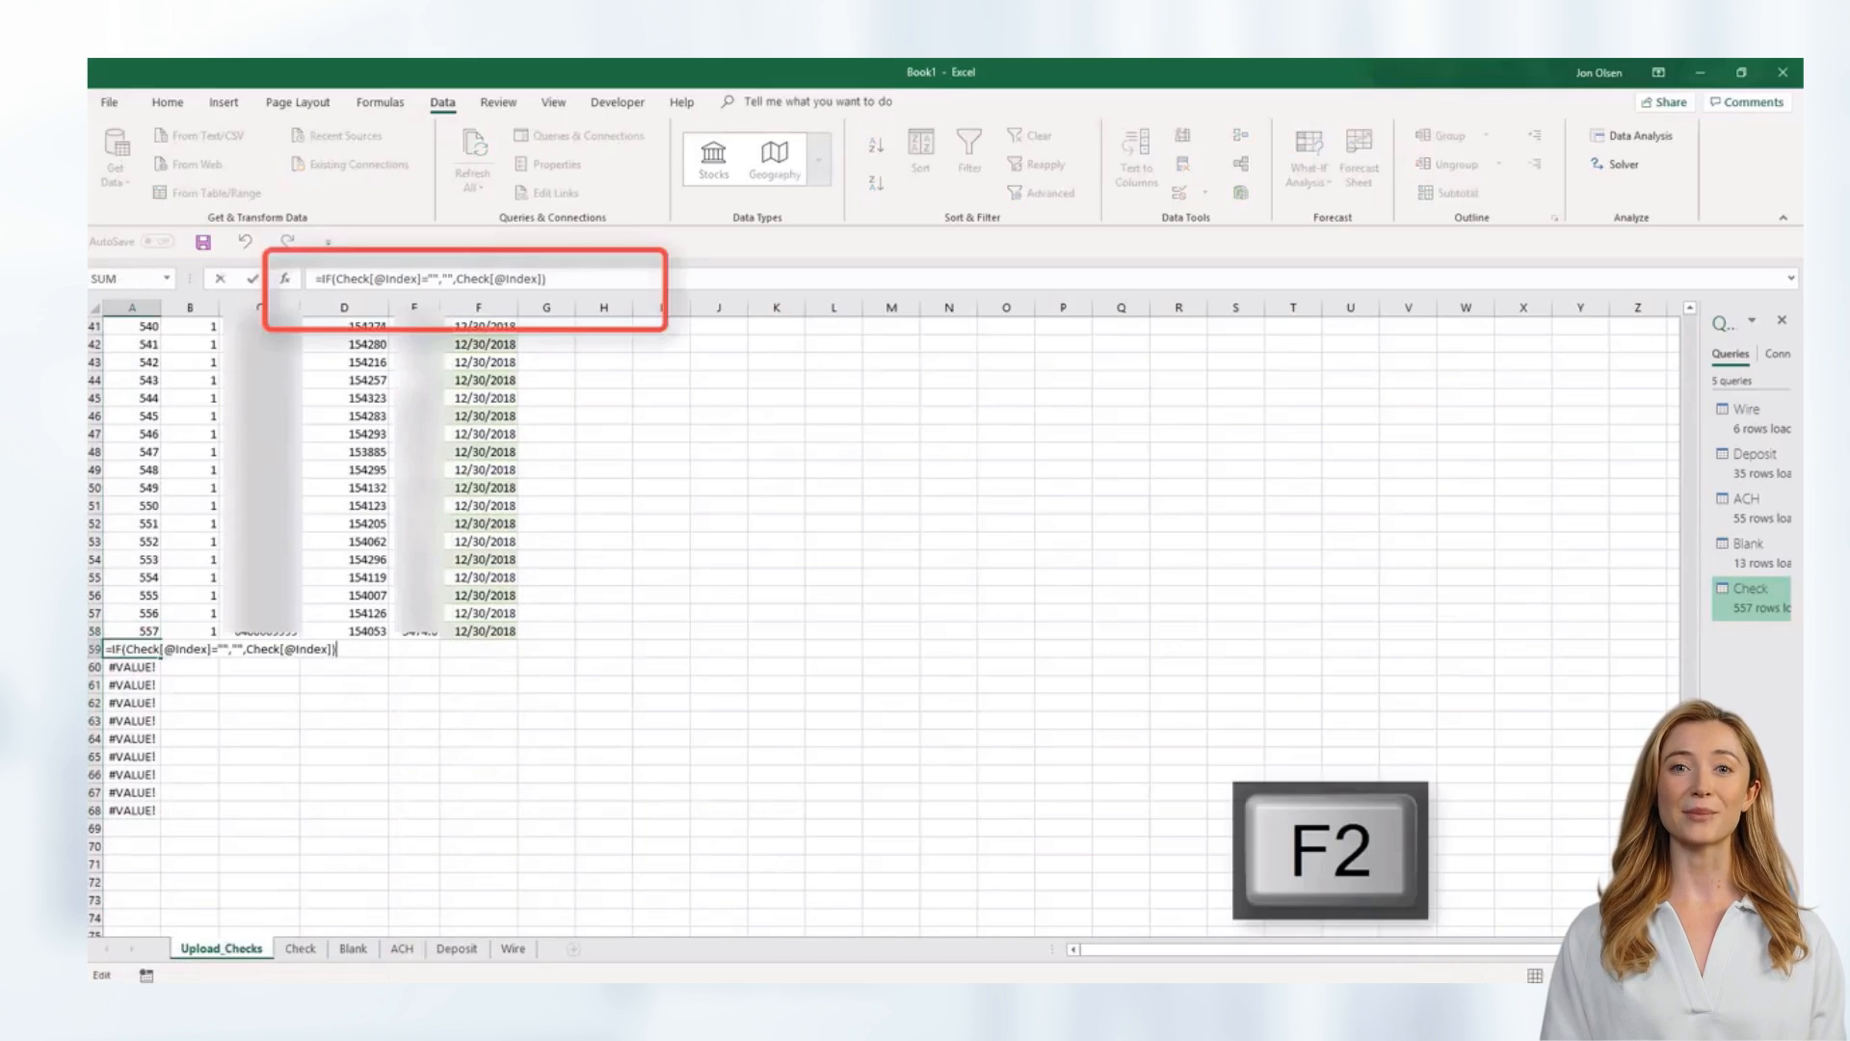
{"action": "type", "text": "ifer"}
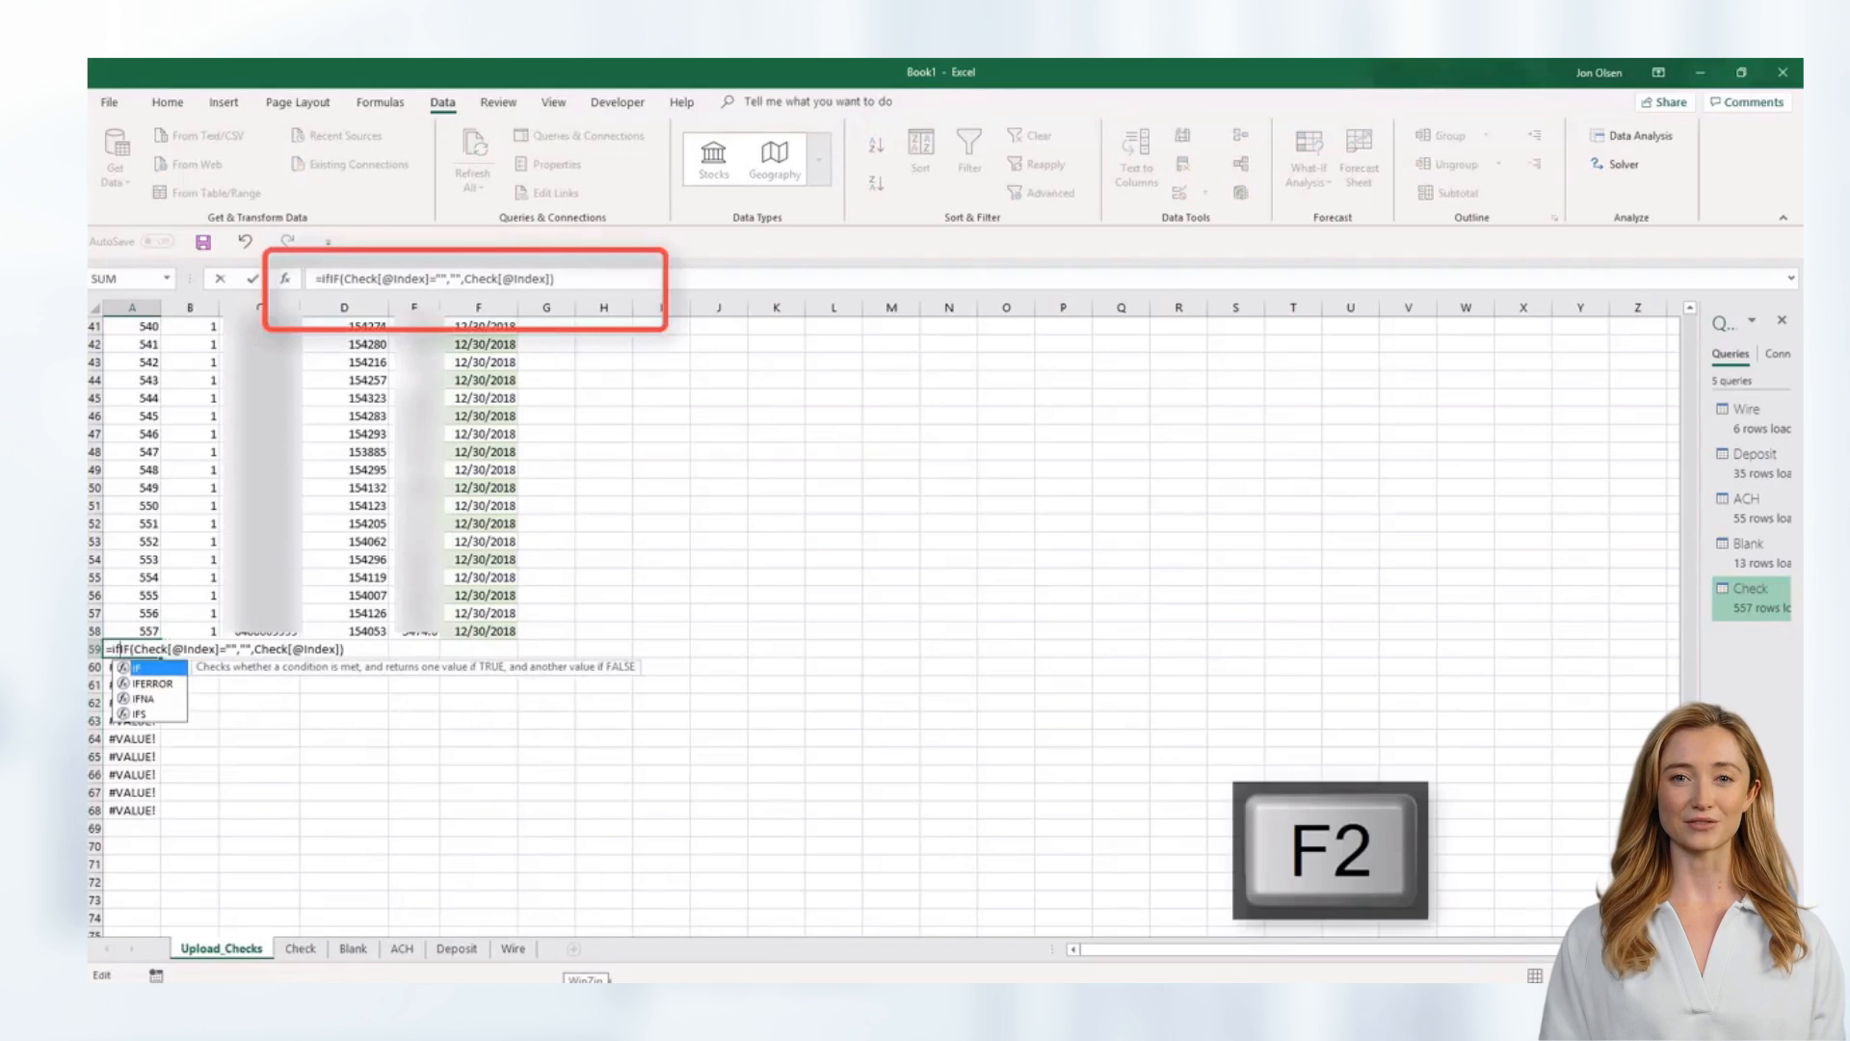
{"action": "type", "text": "ror("}
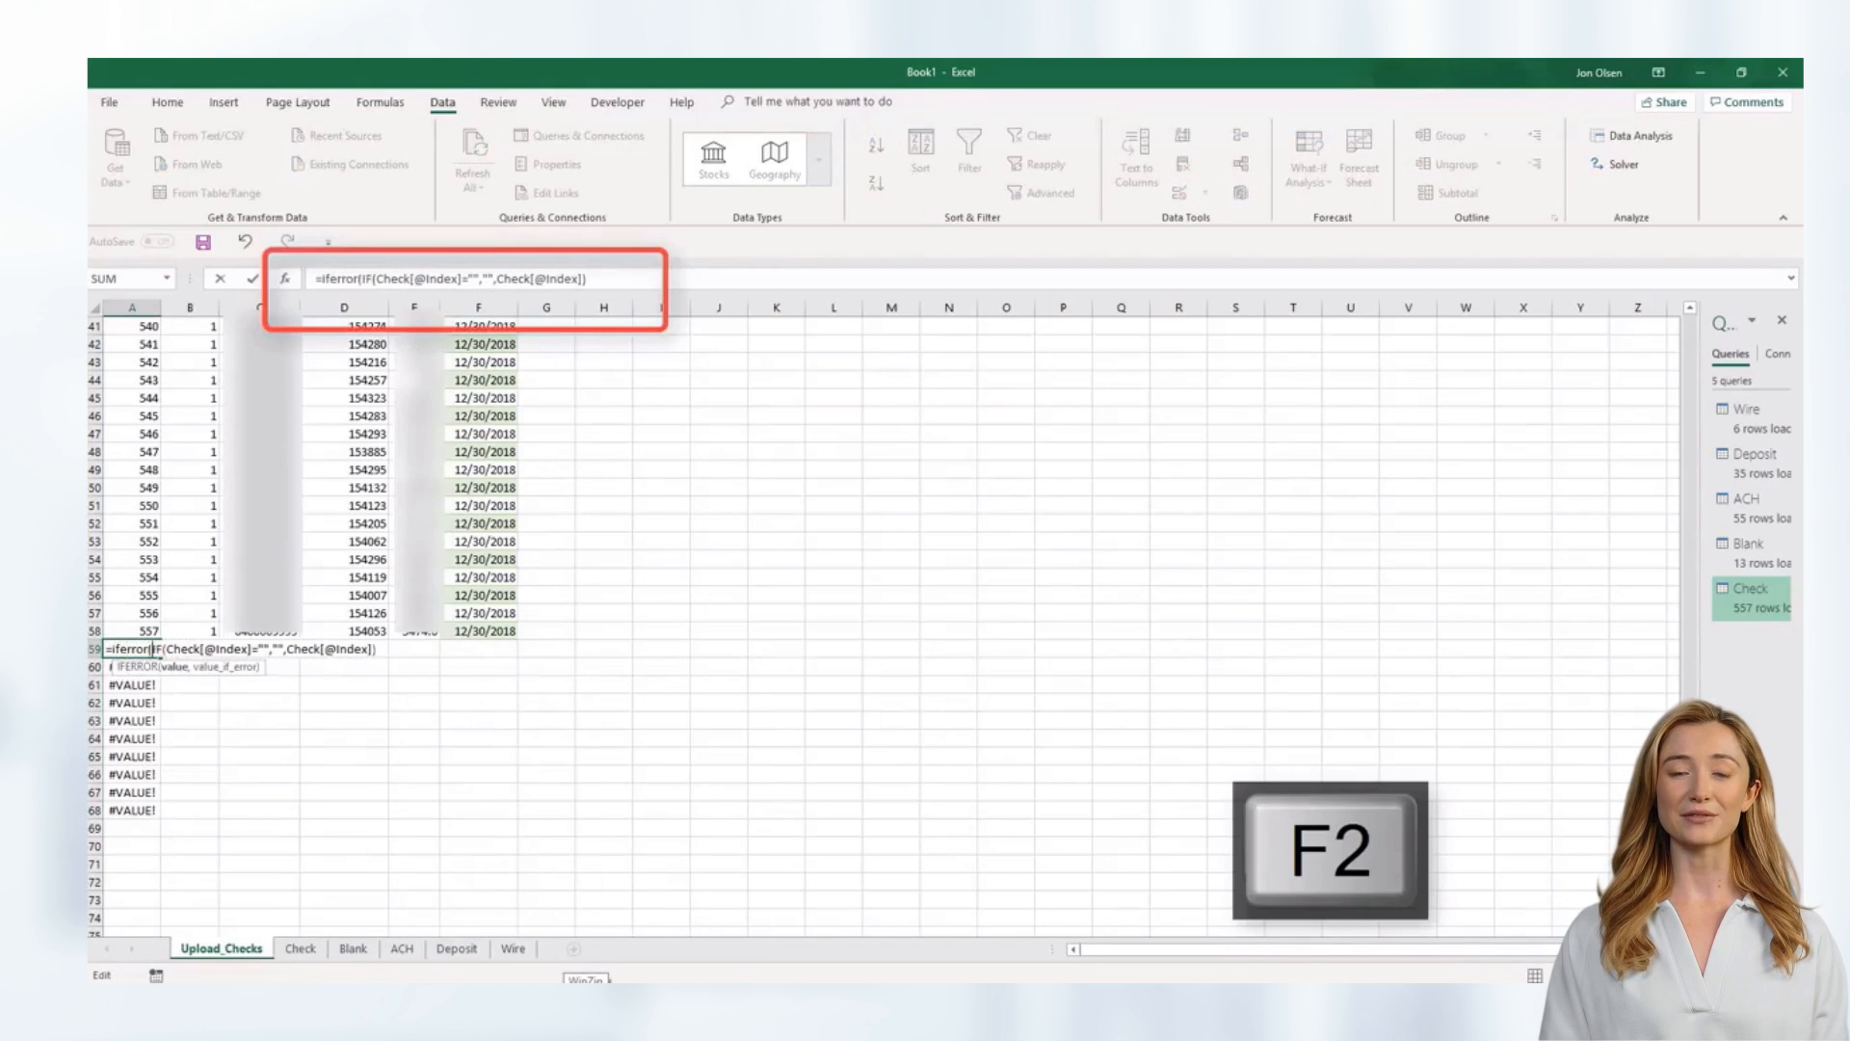
{"action": "type", "text": ","}
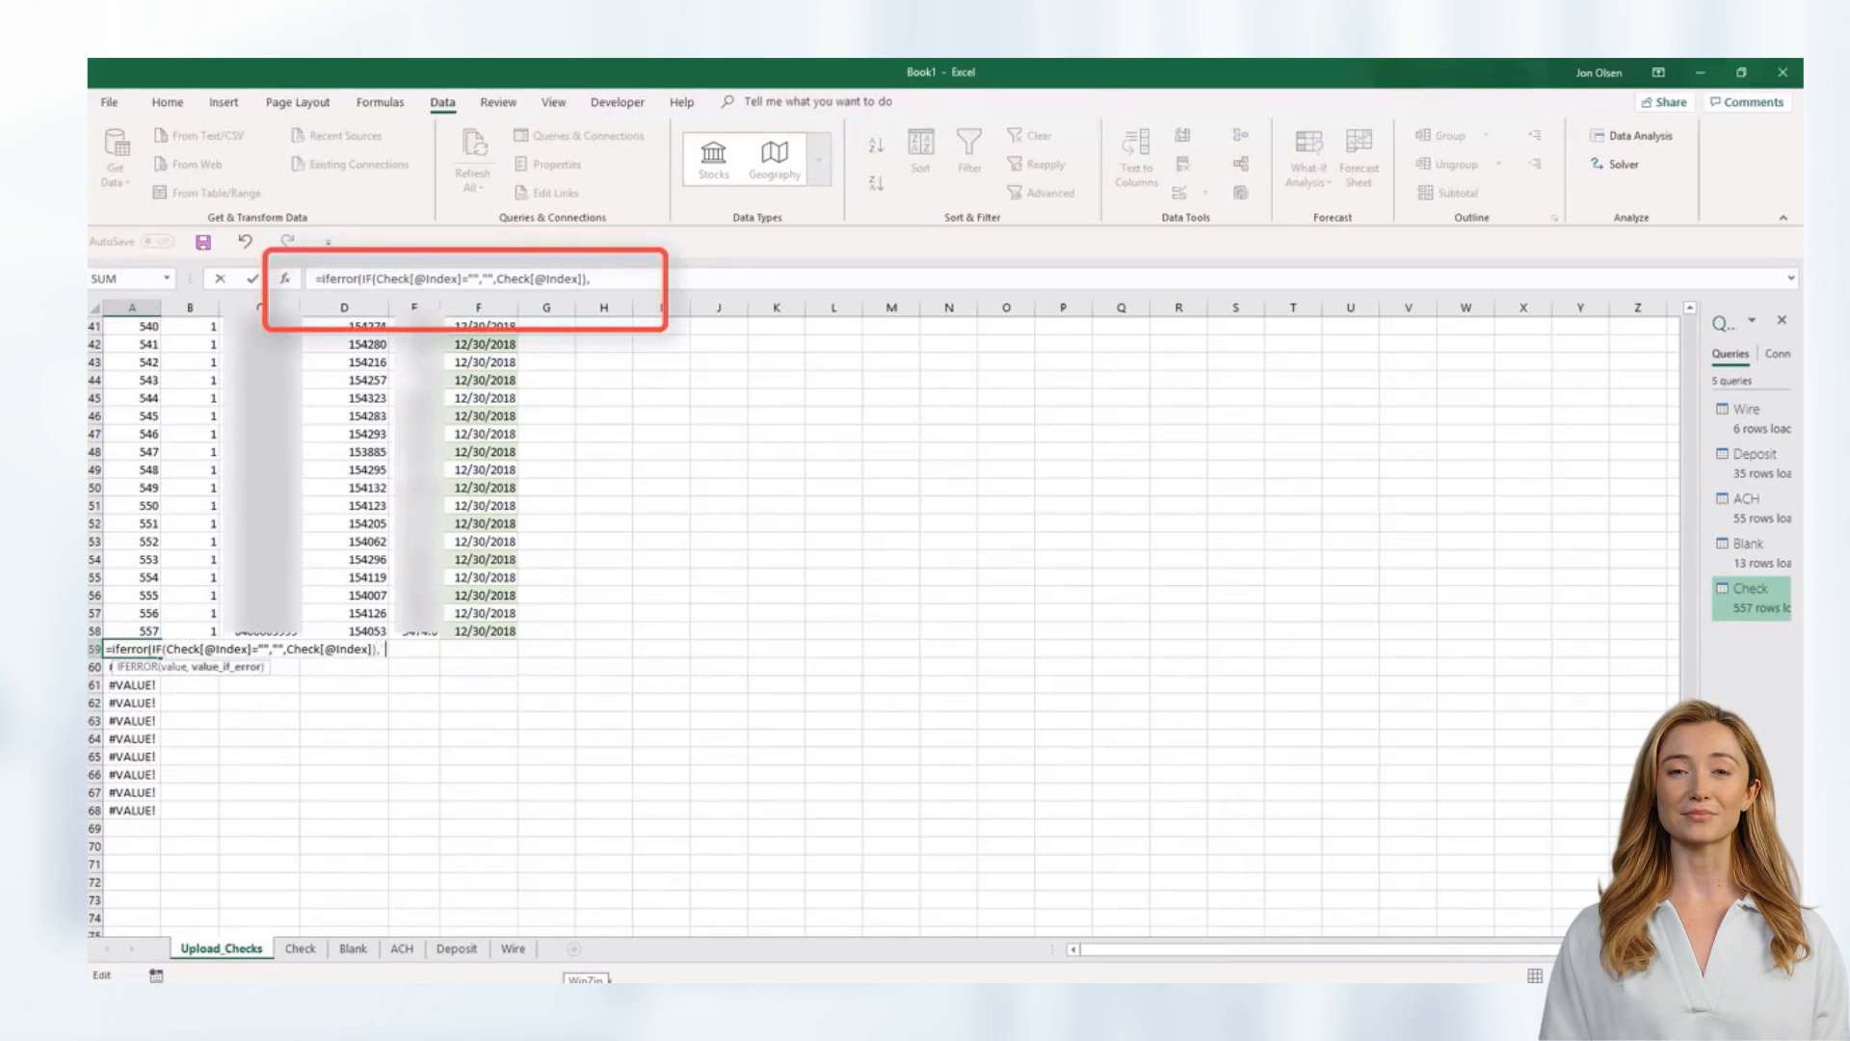
{"action": "type", "text": "\"\")"}
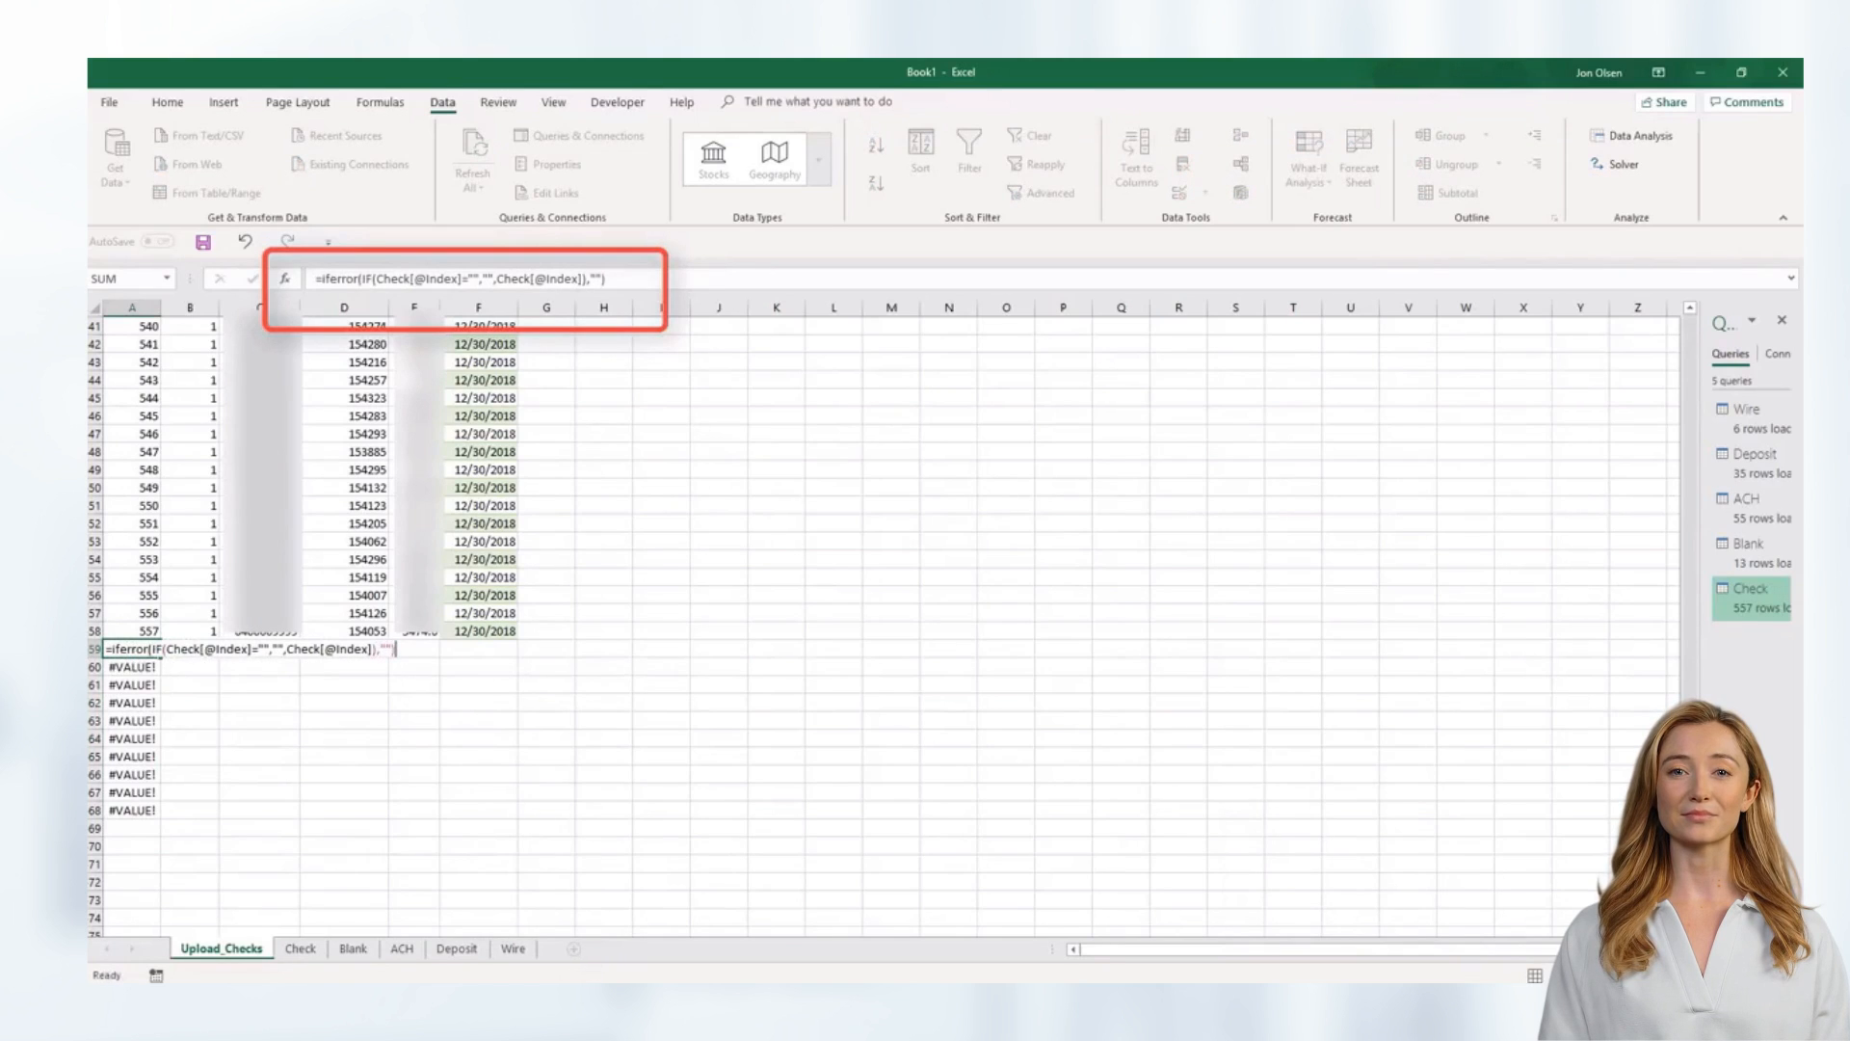
{"action": "key", "text": "Return"}
- Copy the IFERROR formula from cell A559, just below the last numbered row in column A
{"action": "key", "text": "ctrl+Home"}
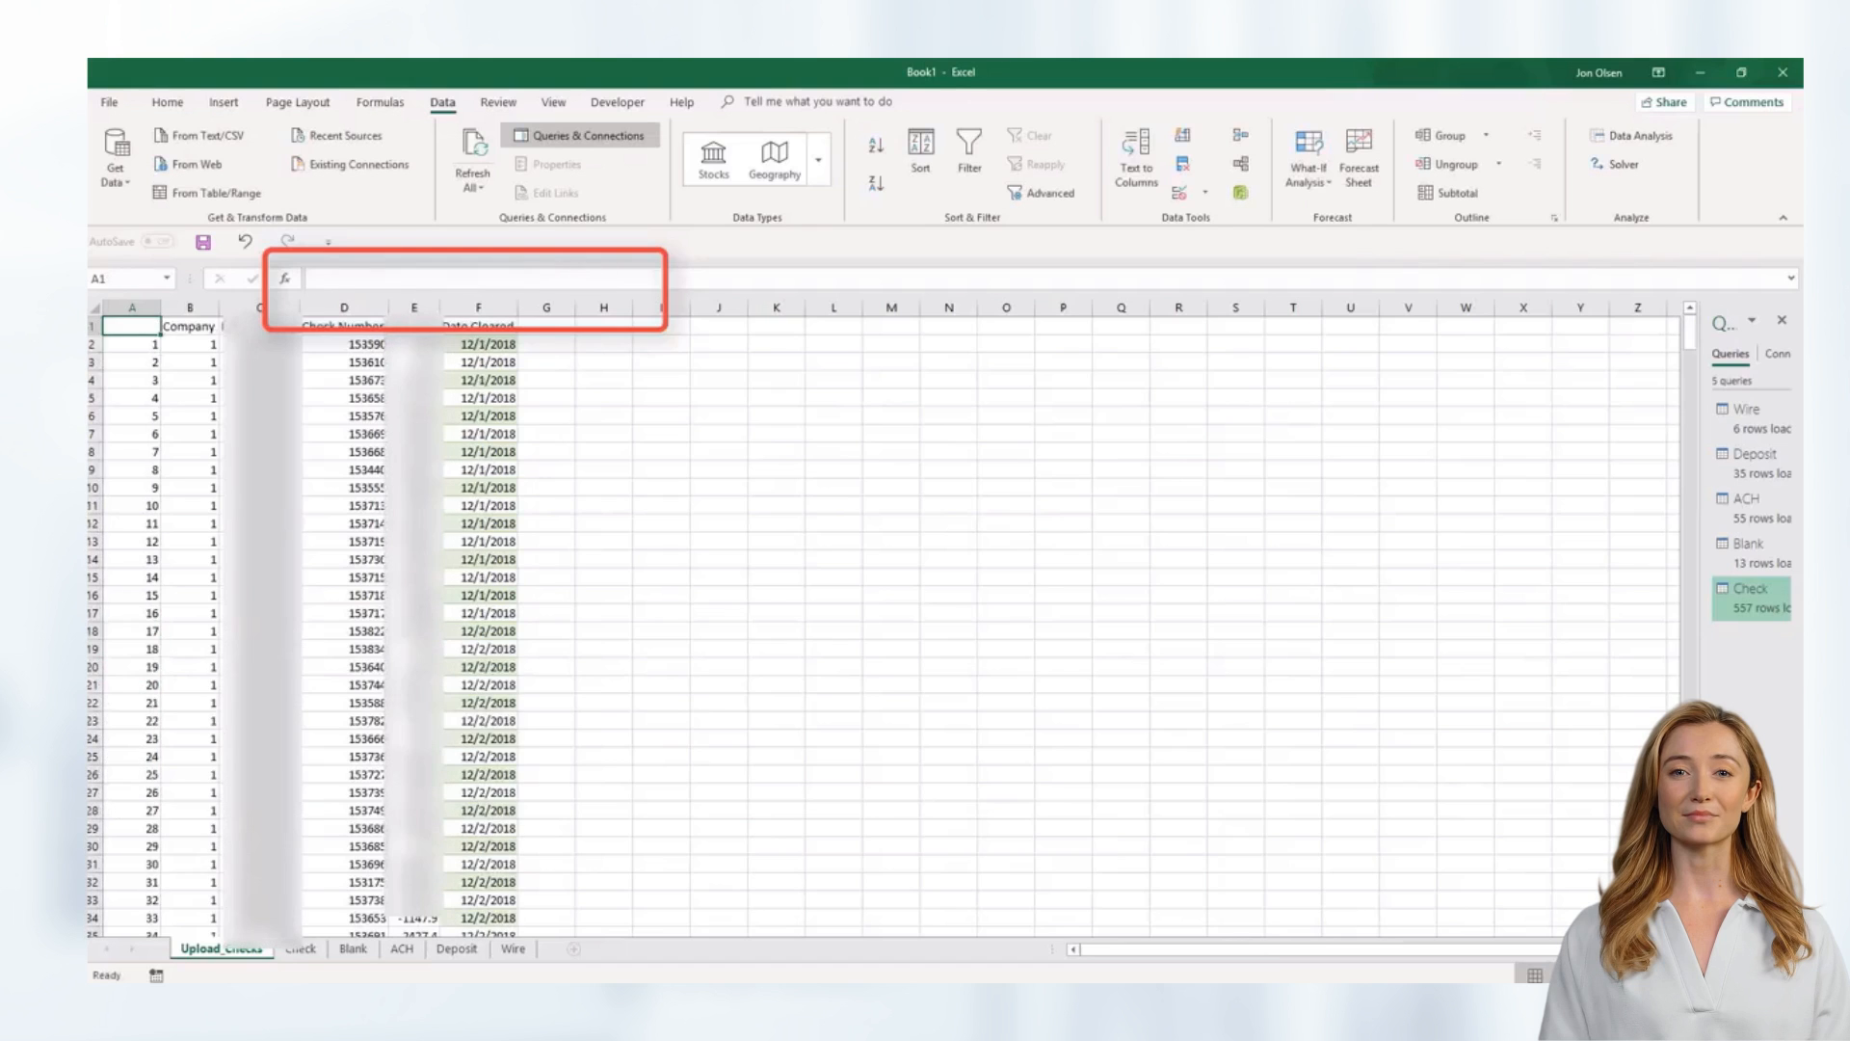
{"action": "key", "text": "Down"}
{"action": "key", "text": "ctrl+shift+Down"}
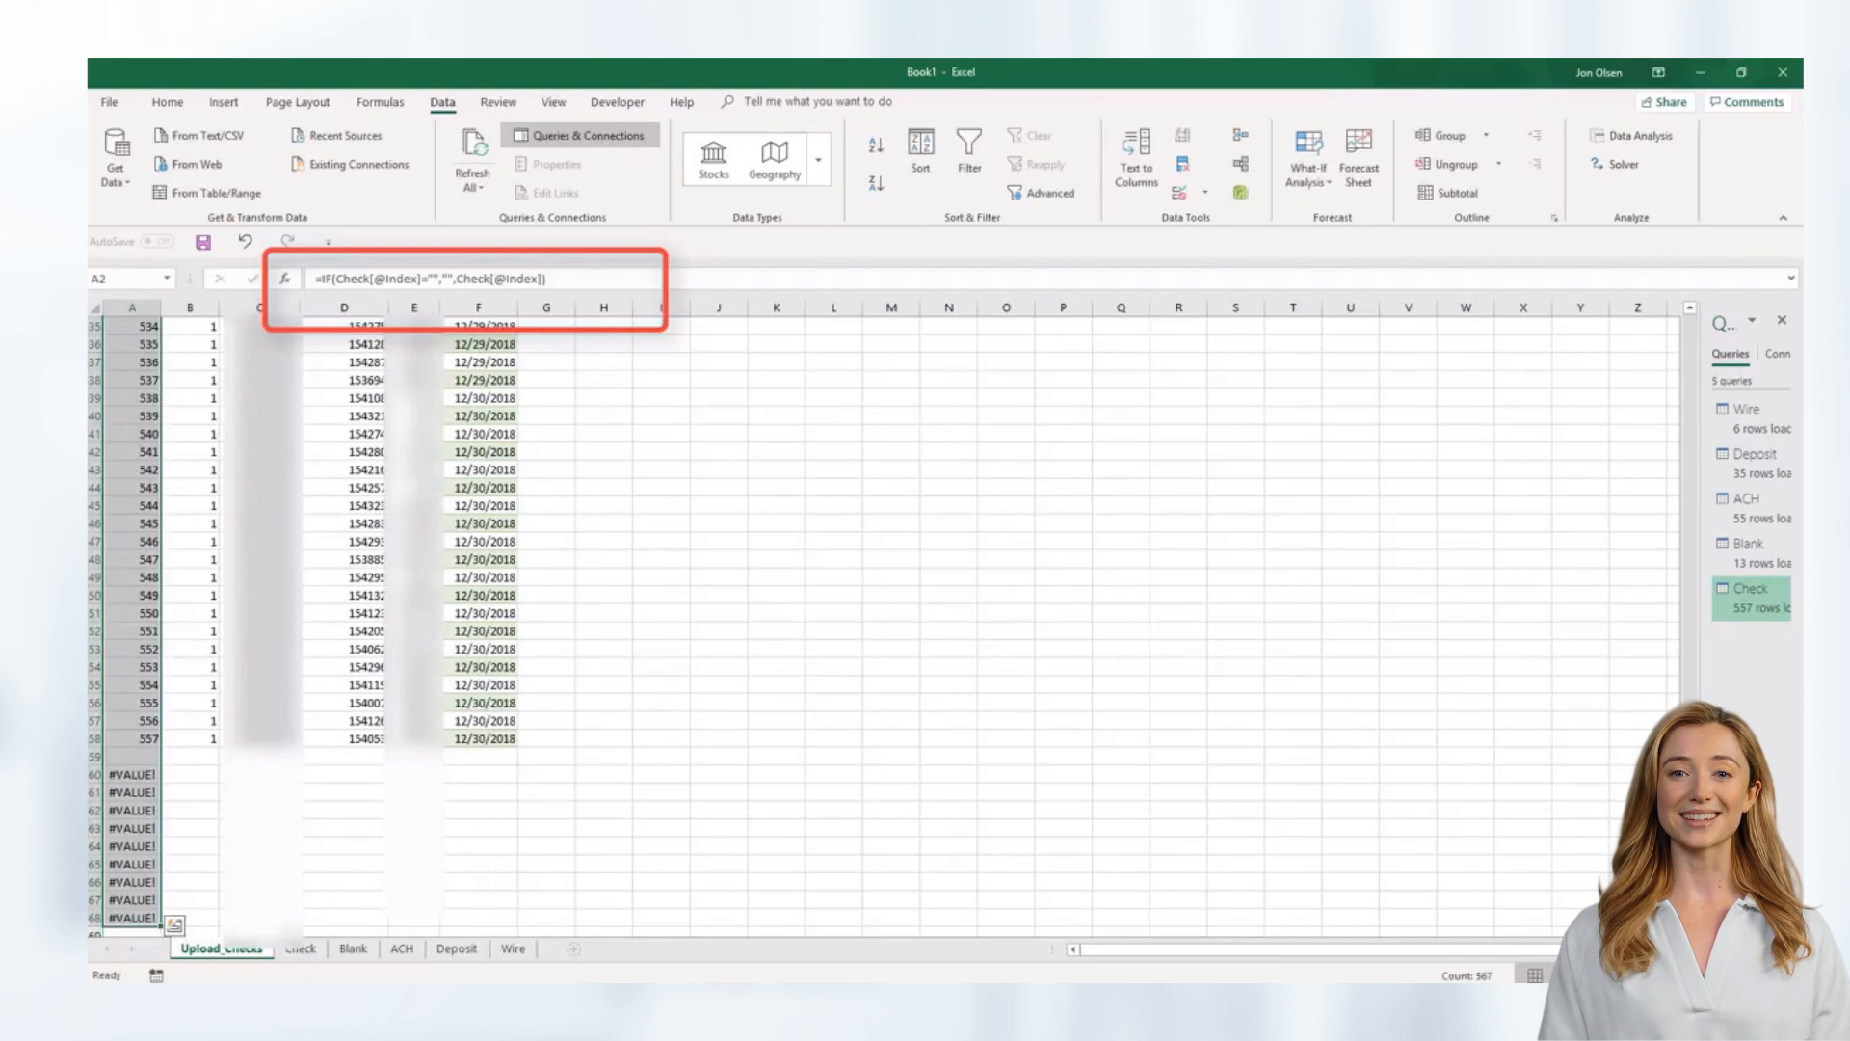
{"action": "key", "text": "ctrl+Down"}
{"action": "key", "text": "Up"}
{"action": "key", "text": "Up"}
{"action": "key", "text": "Up"}
{"action": "key", "text": "Up"}
{"action": "key", "text": "Up"}
{"action": "key", "text": "Up"}
{"action": "key", "text": "Up"}
{"action": "key", "text": "Up"}
{"action": "key", "text": "Up"}
{"action": "key", "text": "Up"}
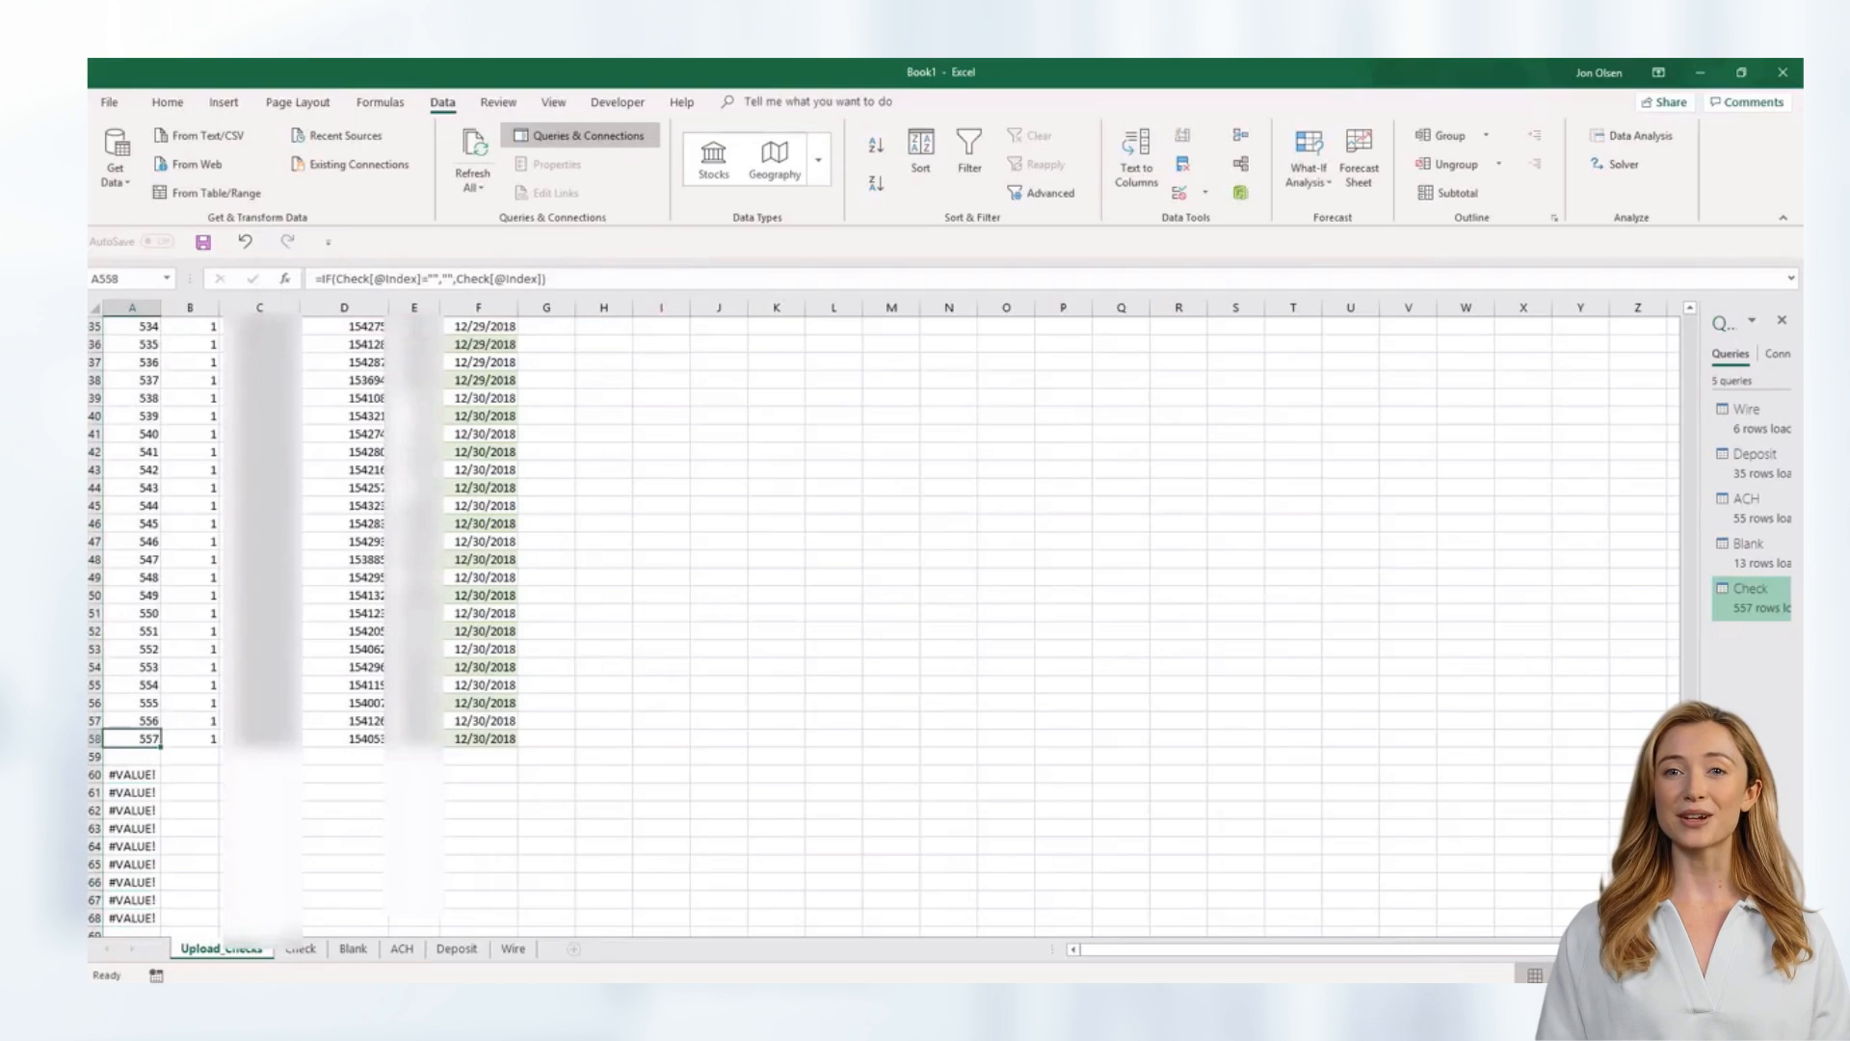
{"action": "key", "text": "ctrl+c"}
- Paste the copied IFERROR formula over column A from A2 down through row 1000
{"action": "key", "text": "ctrl+Home"}
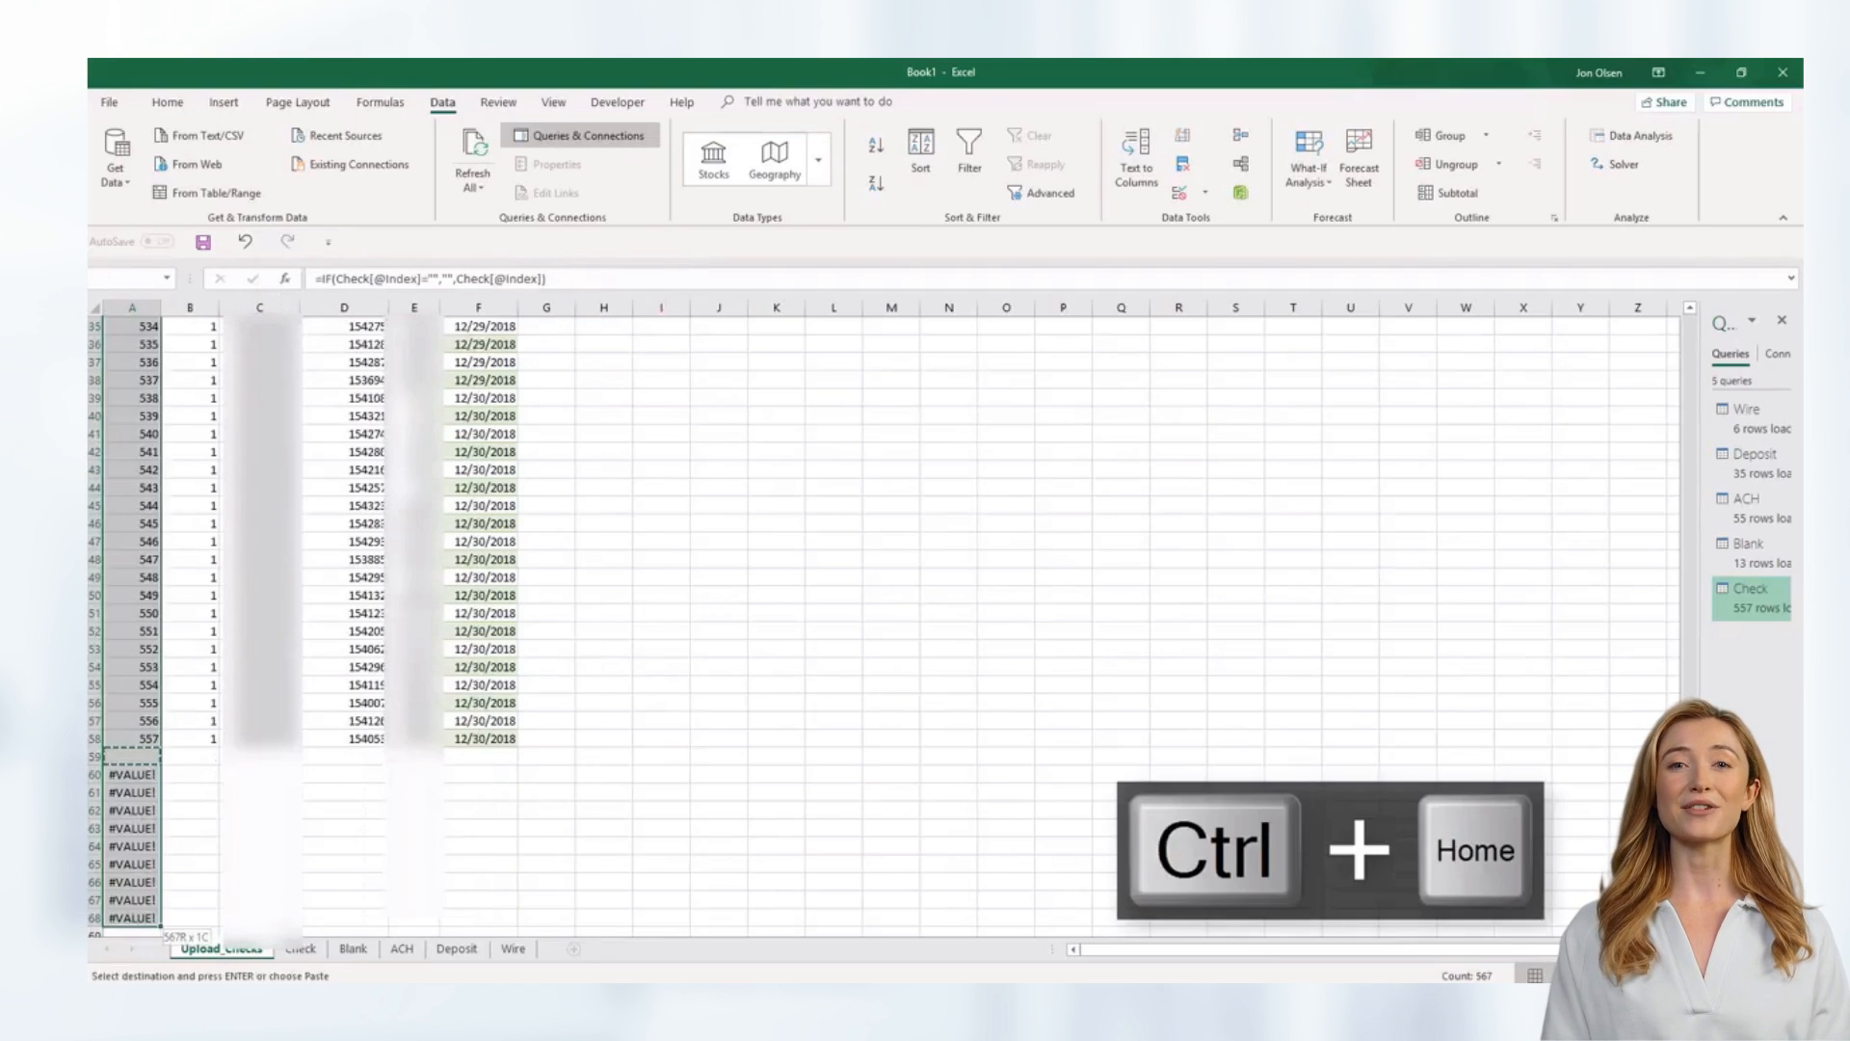
{"action": "key", "text": "shift+Page_Down"}
{"action": "key", "text": "shift+Page_Down"}
{"action": "key", "text": "shift+Page_Down"}
{"action": "key", "text": "shift+Page_Down"}
{"action": "key", "text": "shift+Page_Down"}
{"action": "key", "text": "shift+Page_Down"}
{"action": "key", "text": "shift+Page_Down"}
{"action": "key", "text": "shift+Page_Down"}
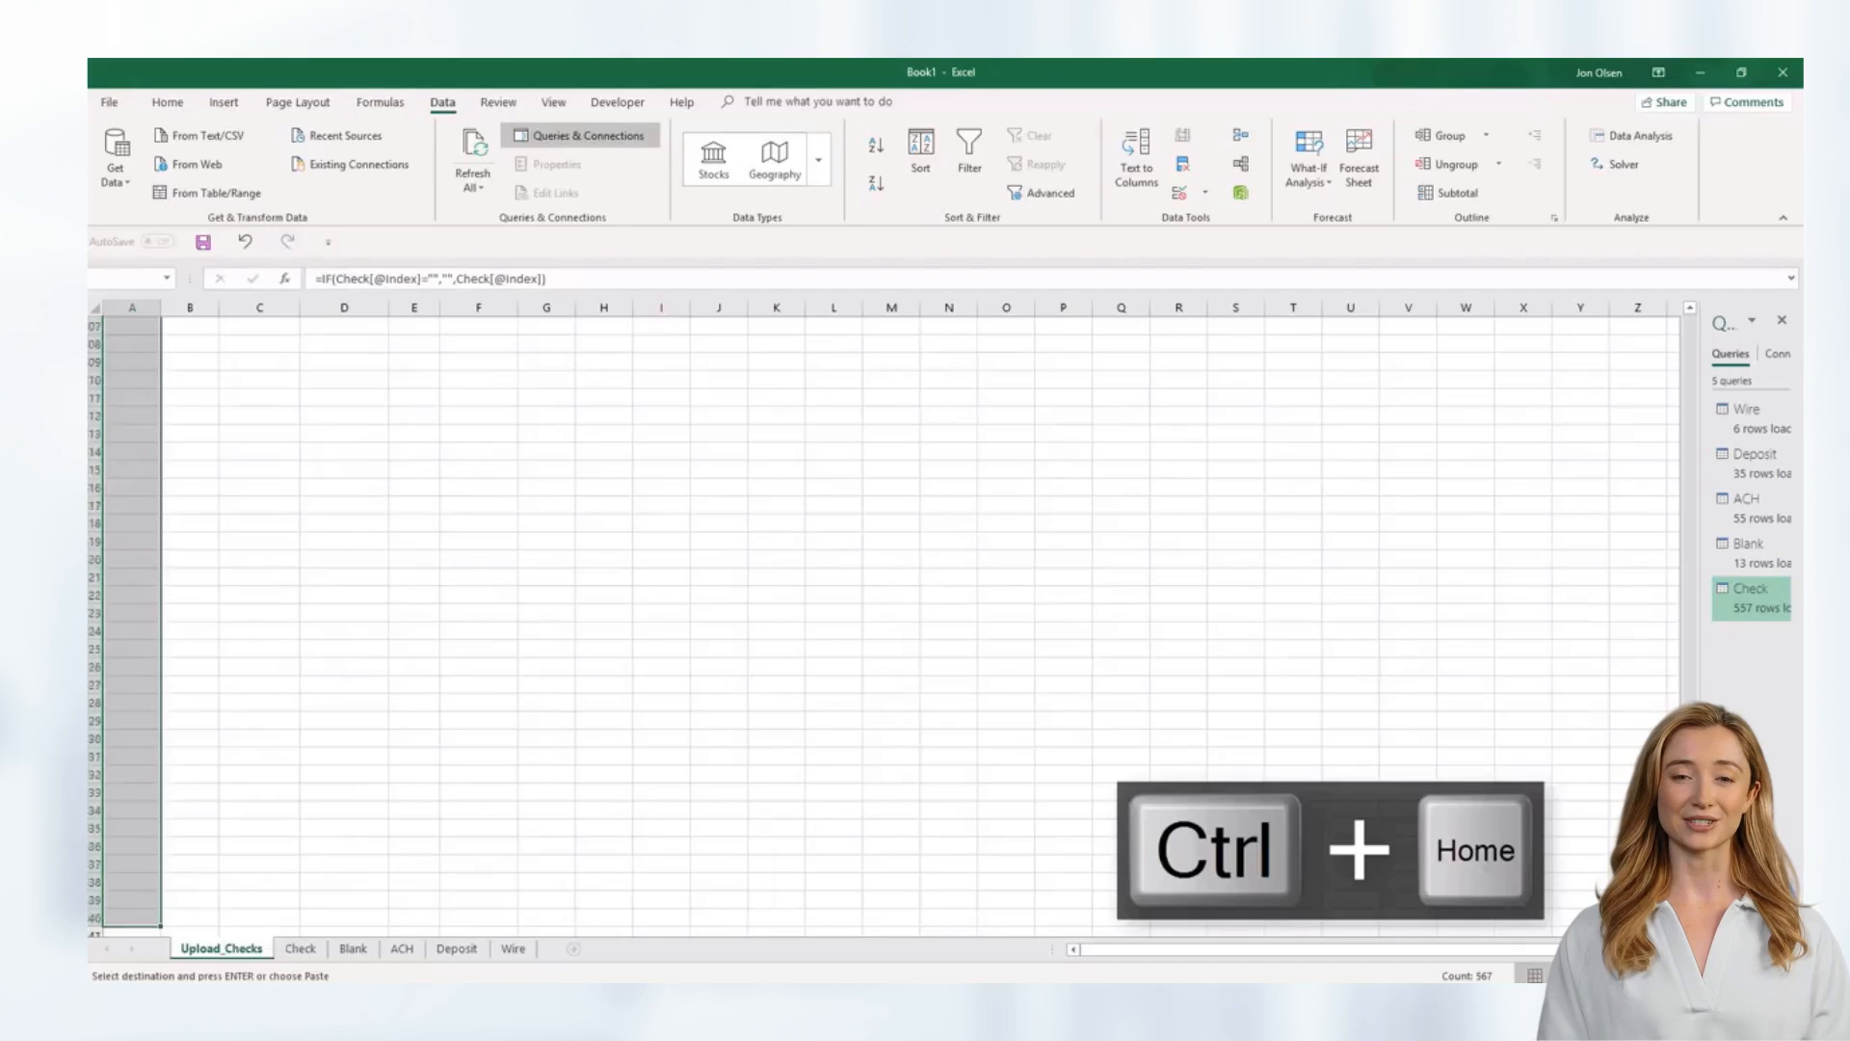
{"action": "key", "text": "shift+Page_Down"}
{"action": "key", "text": "shift+Page_Down"}
{"action": "key", "text": "shift+Page_Down"}
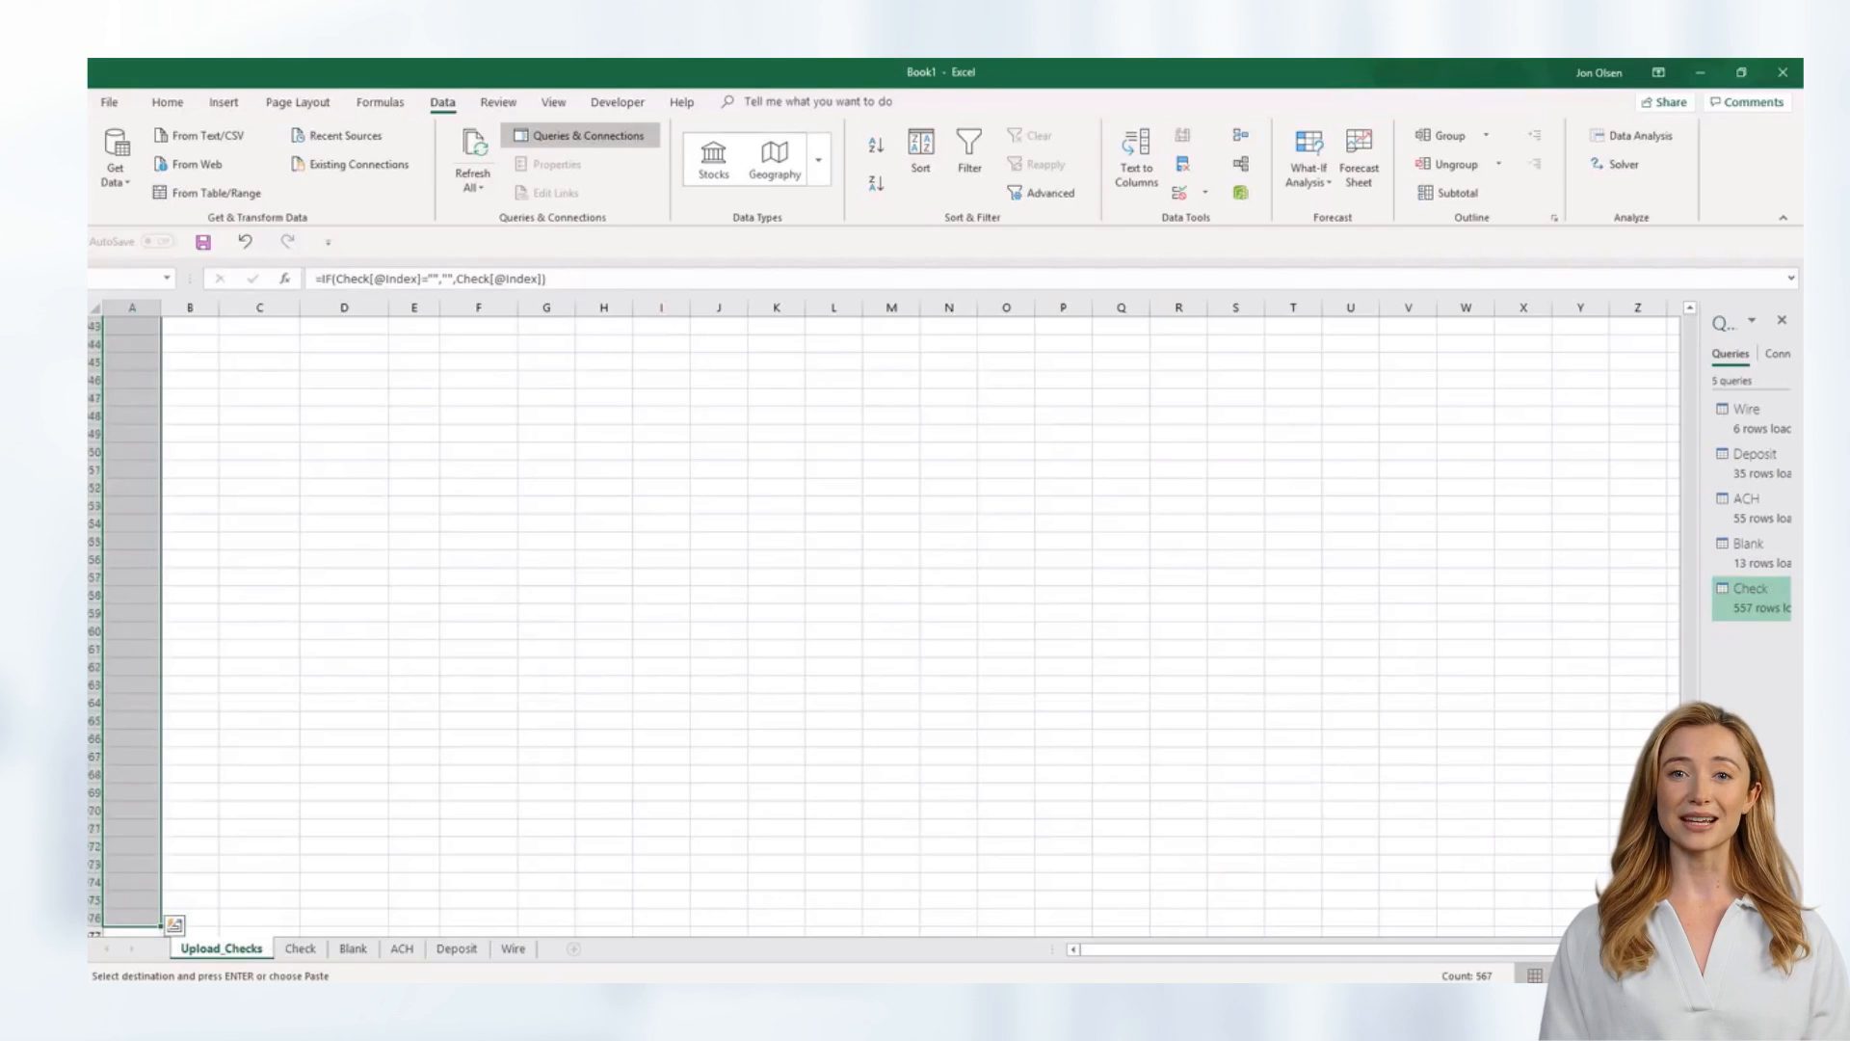
{"action": "key", "text": "shift+Page_Down"}
{"action": "key", "text": "shift+Up"}
{"action": "key", "text": "shift+Up"}
{"action": "key", "text": "shift+Up"}
{"action": "key", "text": "shift+Up"}
{"action": "key", "text": "shift+Up"}
{"action": "key", "text": "shift+Up"}
{"action": "key", "text": "shift+Up"}
{"action": "key", "text": "shift+Up"}
{"action": "key", "text": "shift+Up"}
{"action": "key", "text": "shift+Up"}
{"action": "key", "text": "shift+Up"}
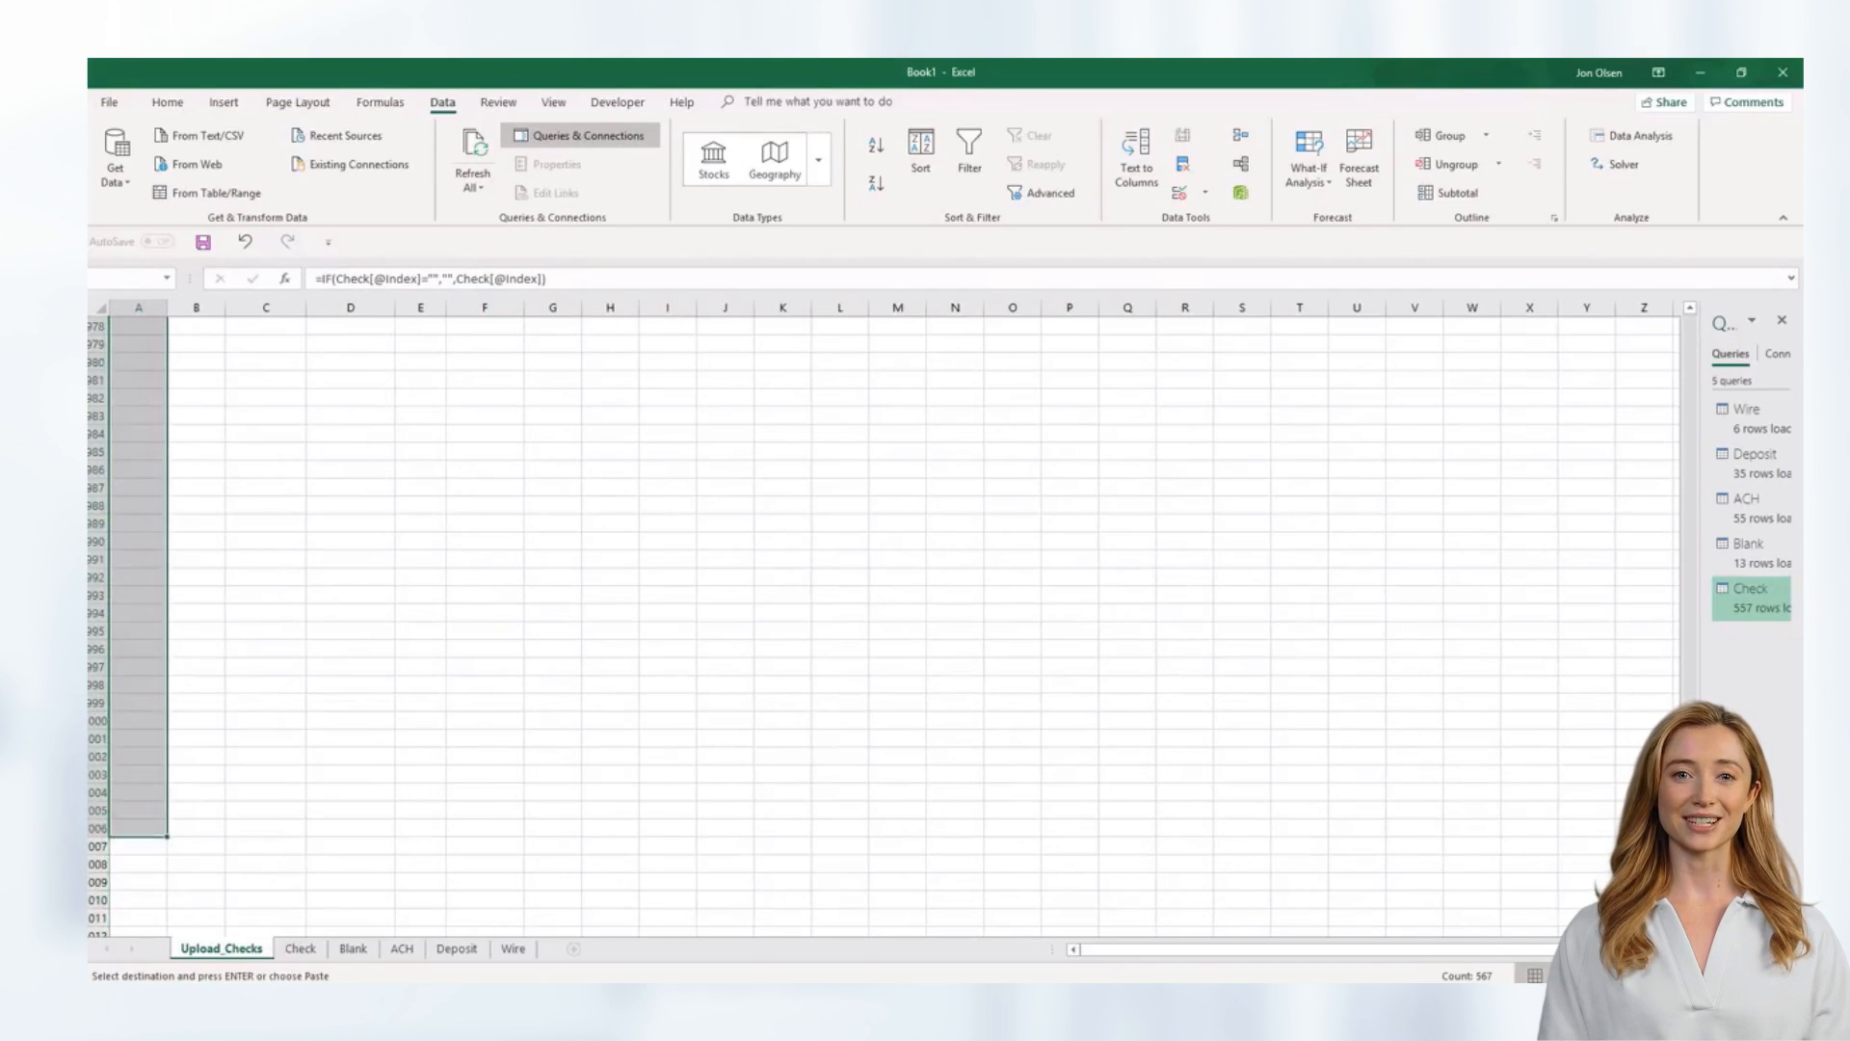
{"action": "key", "text": "ctrl+v"}
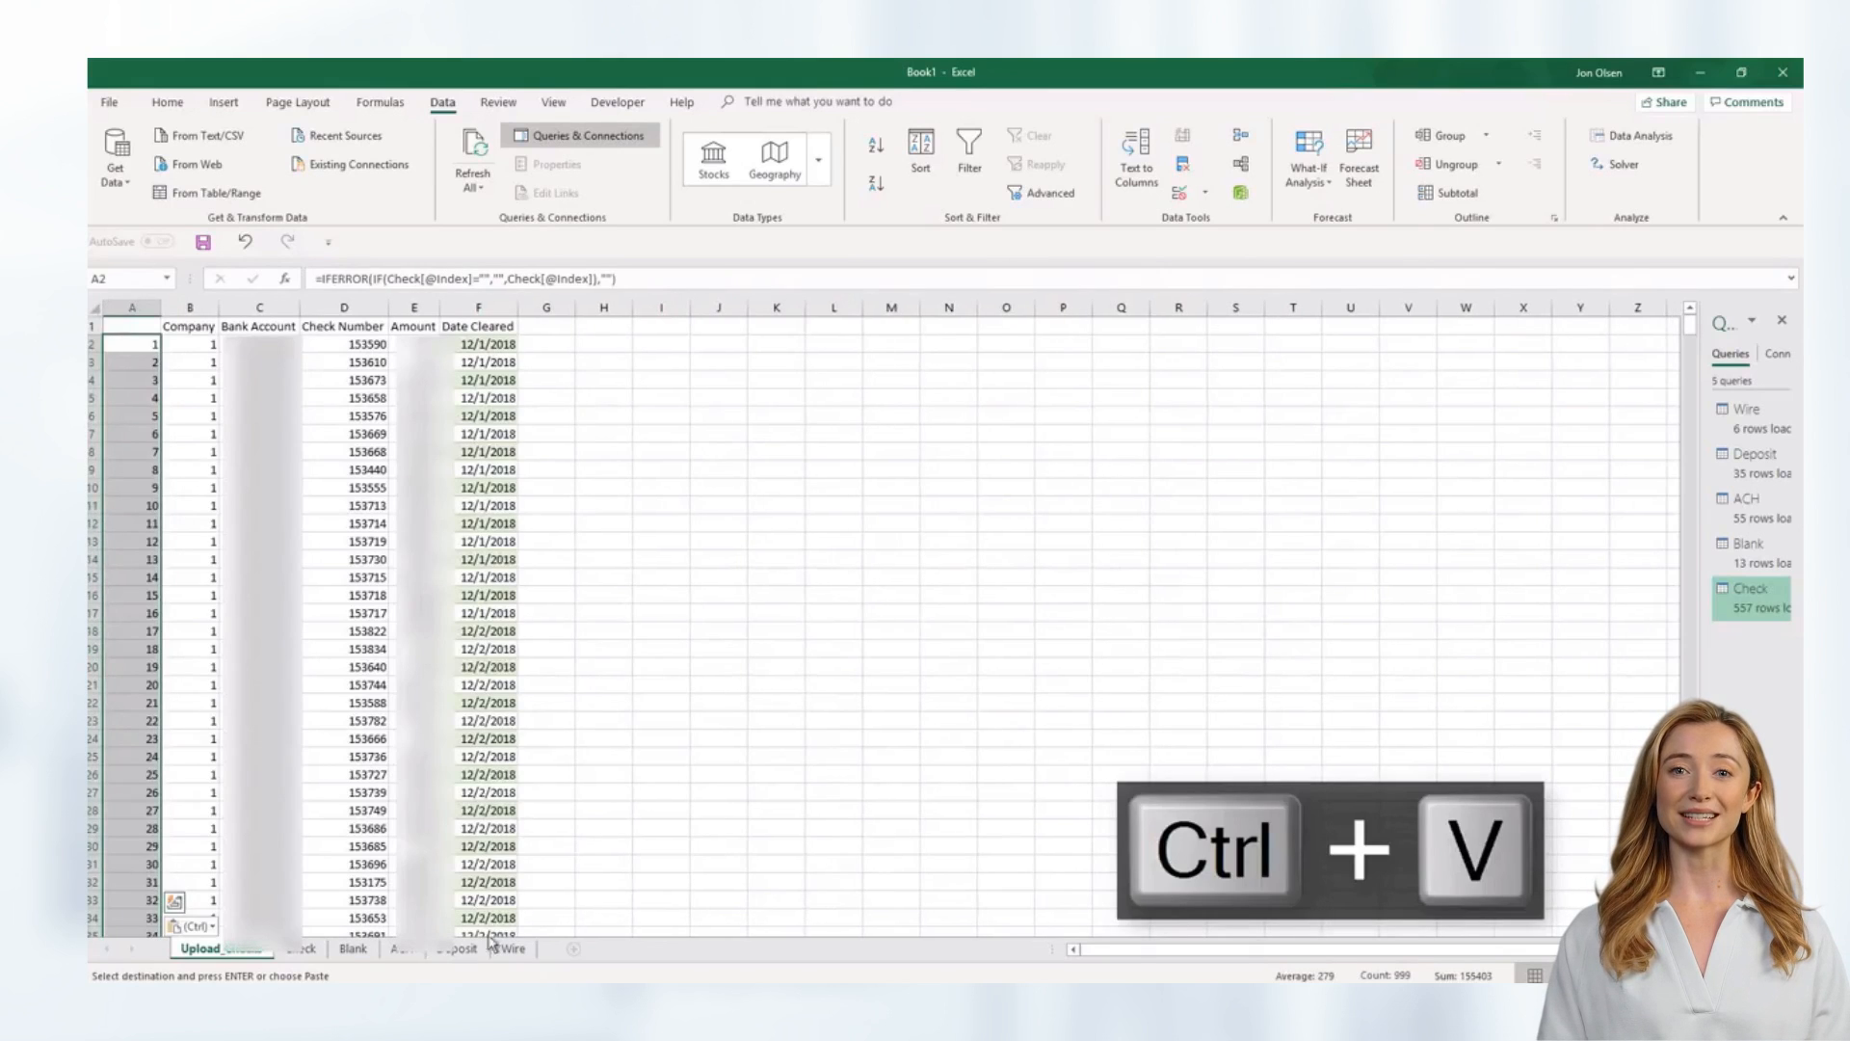
- Apply a blue fill to the index column, column A, from A1 down
{"action": "left_click", "coordinate": [144, 325]}
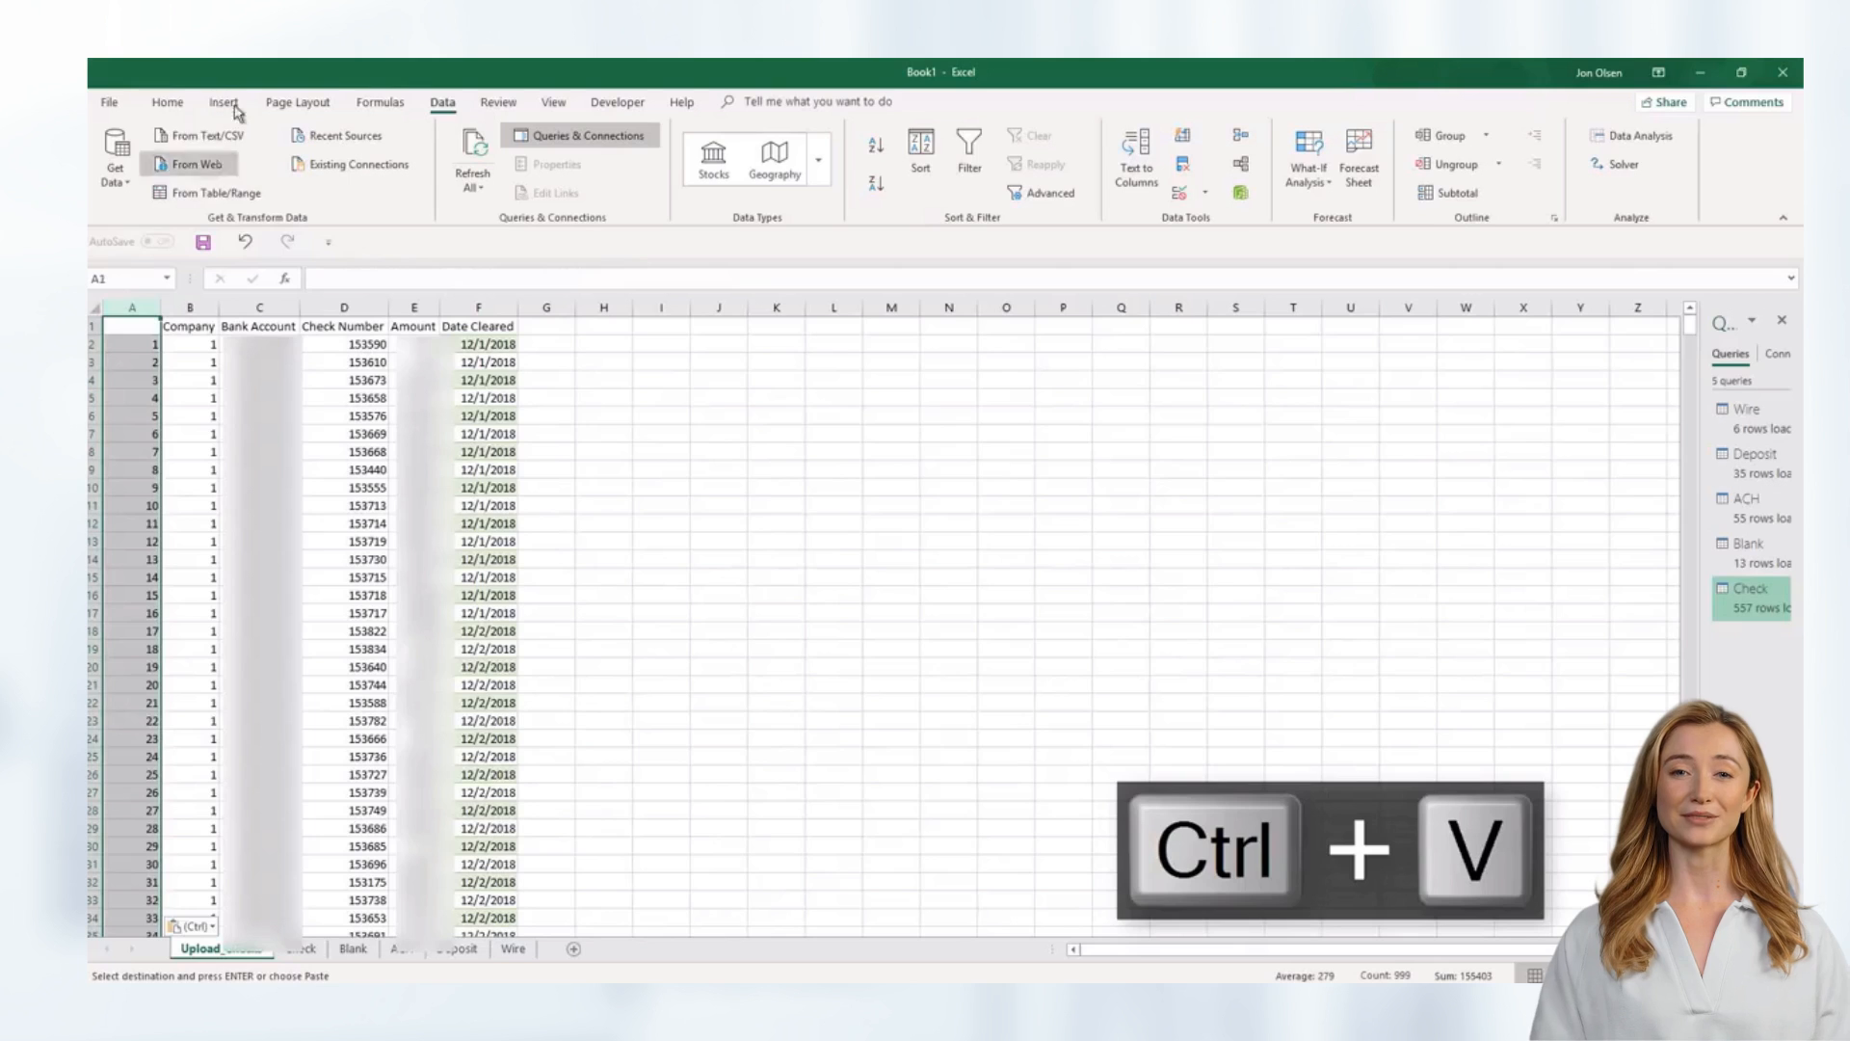
{"action": "left_click", "coordinate": [167, 102]}
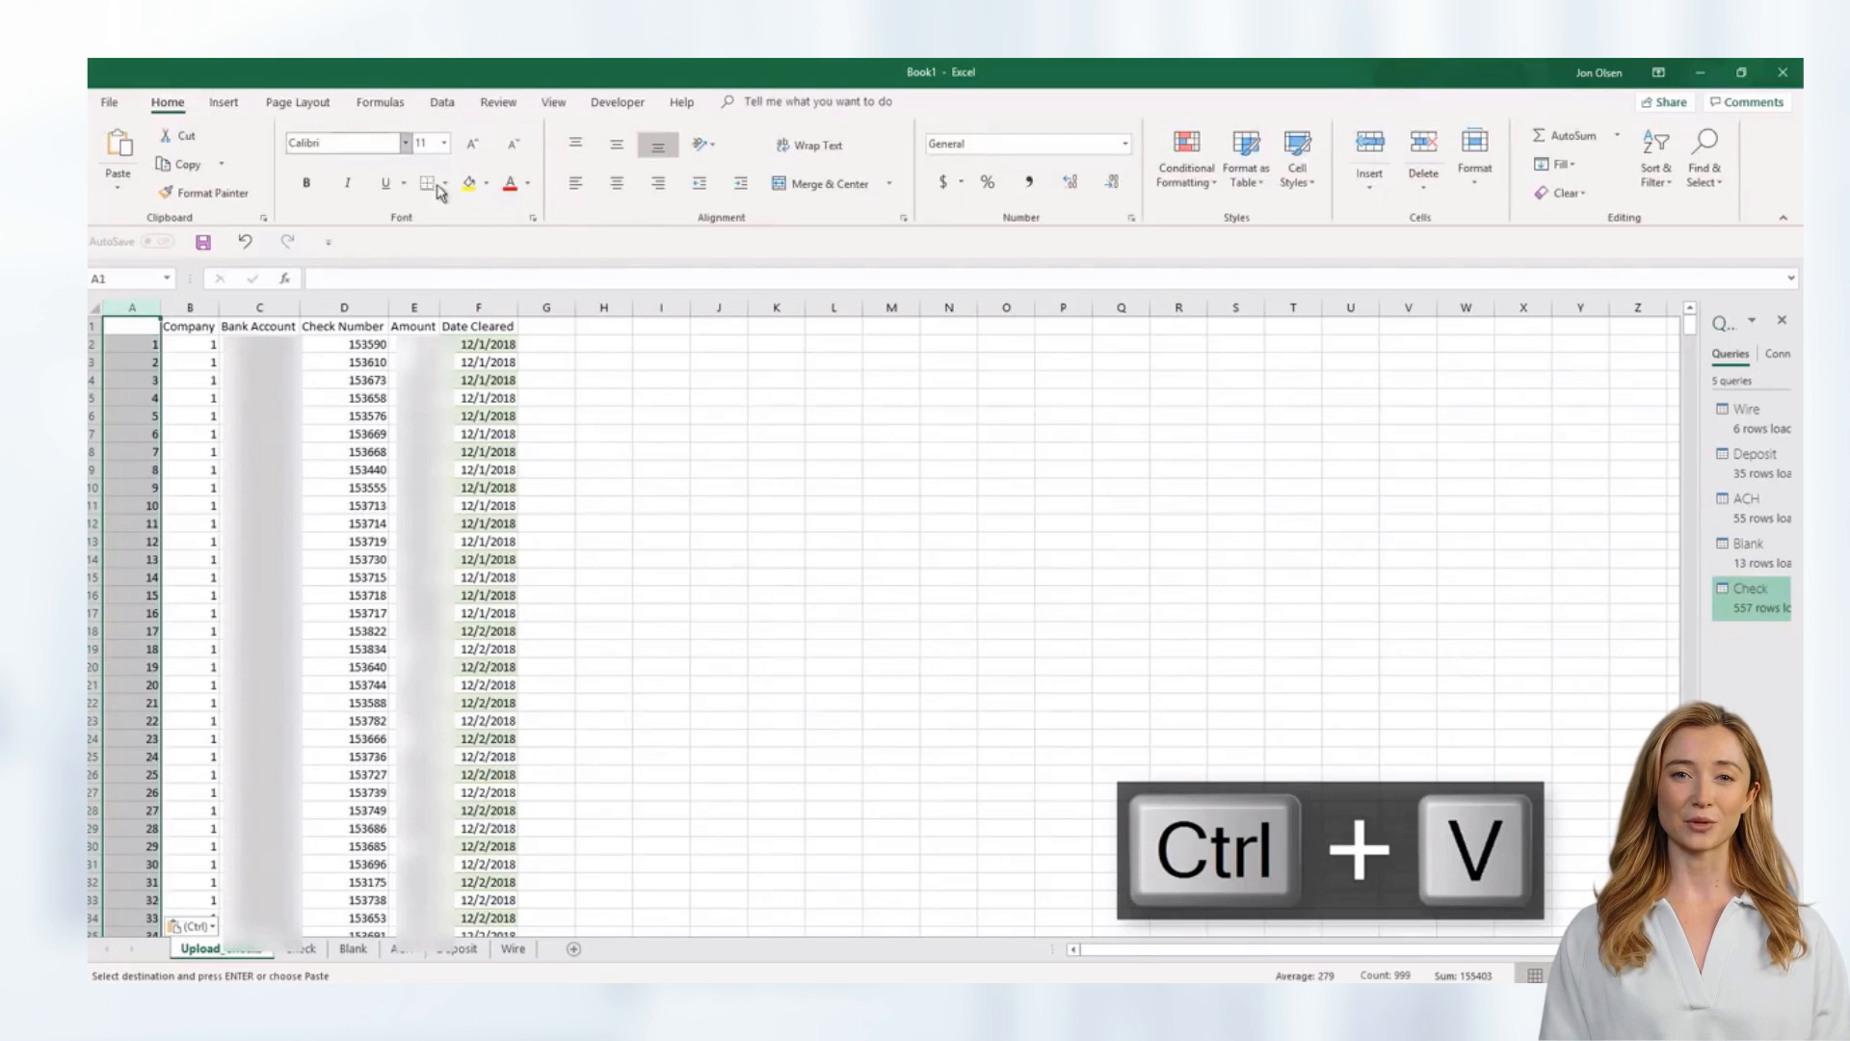
{"action": "left_click", "coordinate": [487, 183]}
{"action": "left_click", "coordinate": [583, 278]}
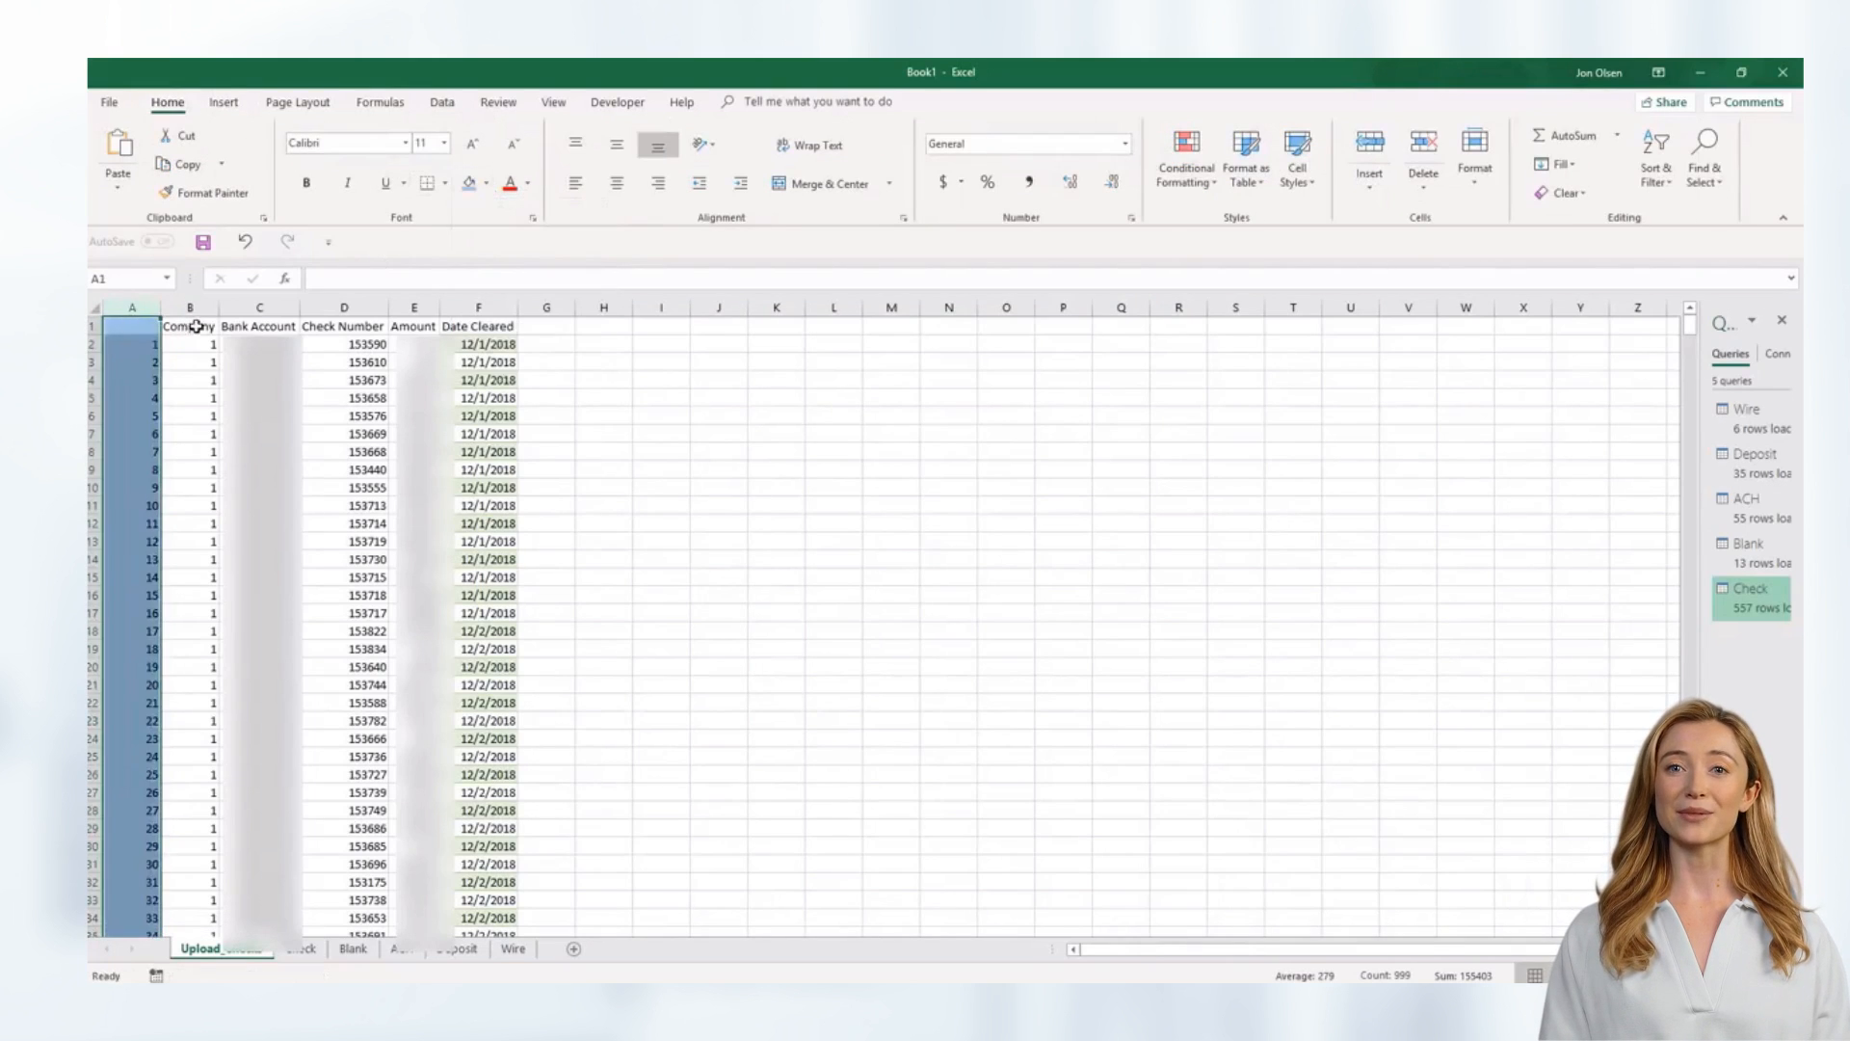
- Enter the header Index in cell A1
{"action": "left_click", "coordinate": [123, 328]}
{"action": "type", "text": "Index"}
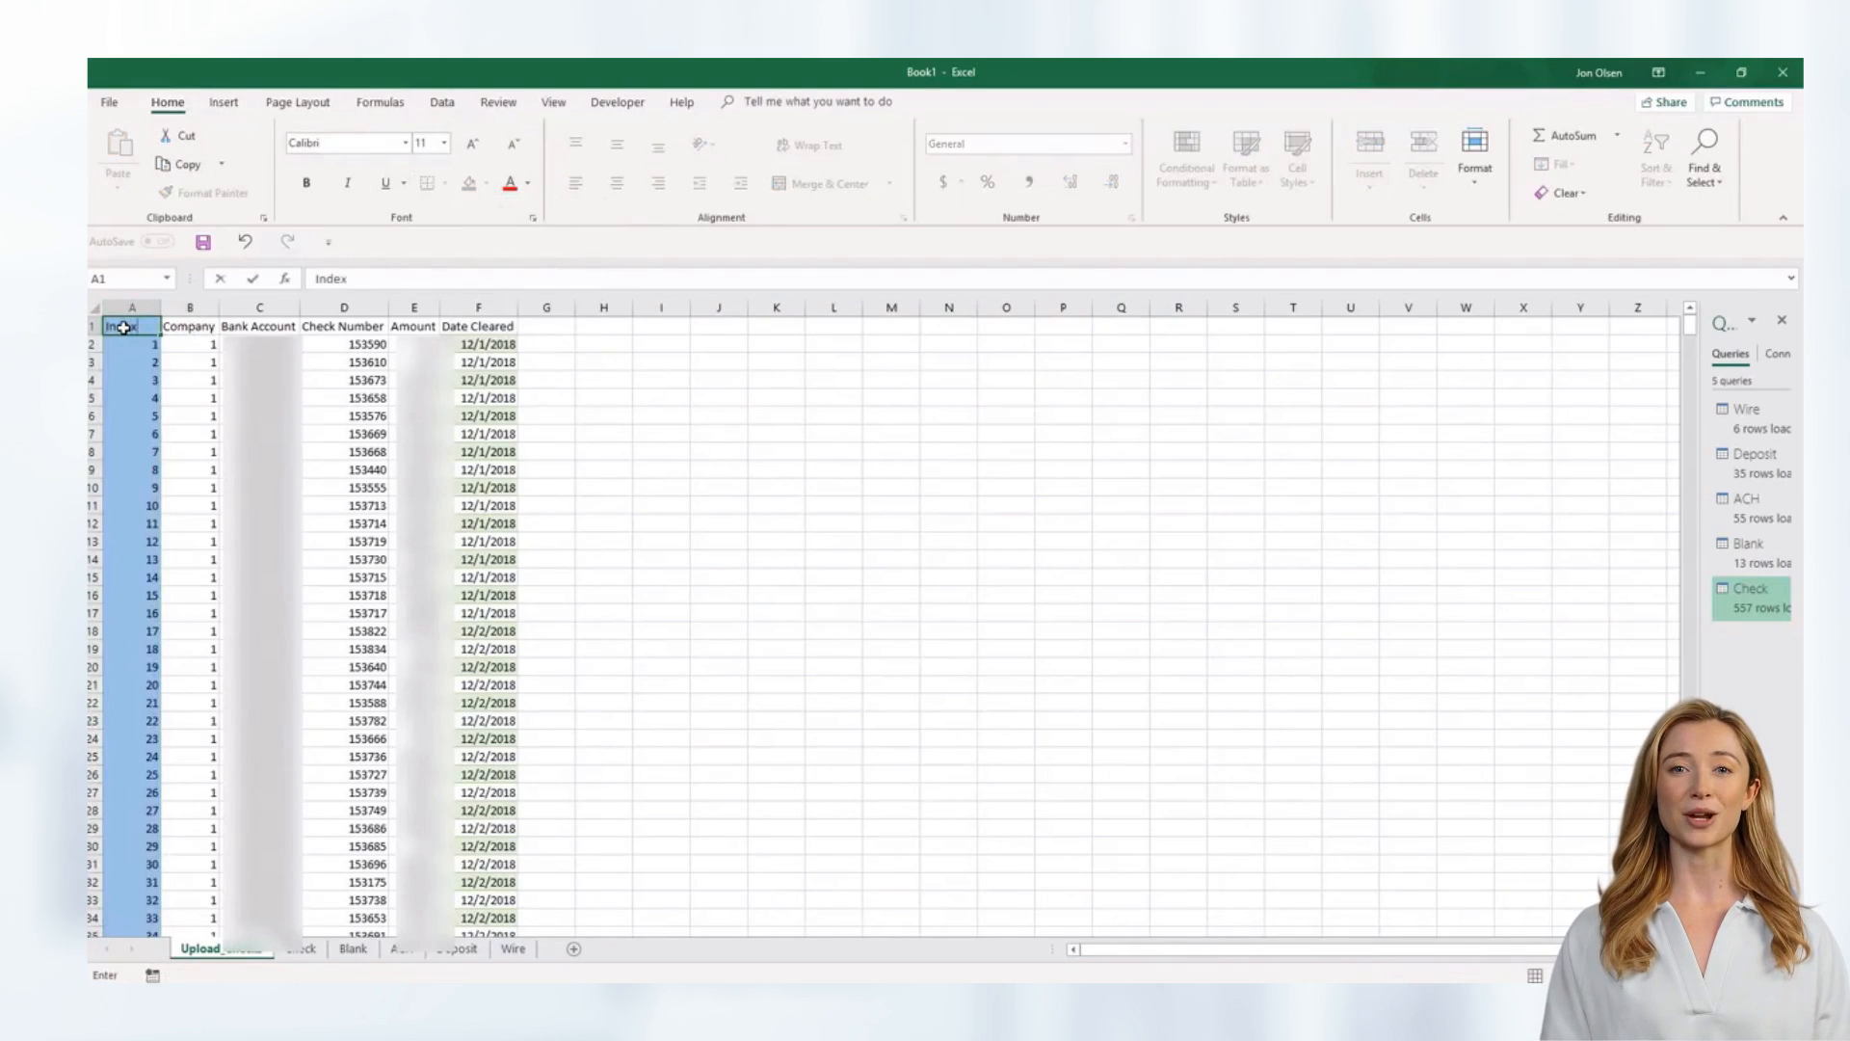
{"action": "key", "text": "Return"}
- Apply a light orange fill to the first Company and Bank Account values in B2:C2
{"action": "key", "text": "Up"}
{"action": "key", "text": "Right"}
{"action": "key", "text": "Down"}
{"action": "key", "text": "F2"}
{"action": "key", "text": "Escape"}
{"action": "key", "text": "Up"}
{"action": "key", "text": "Down"}
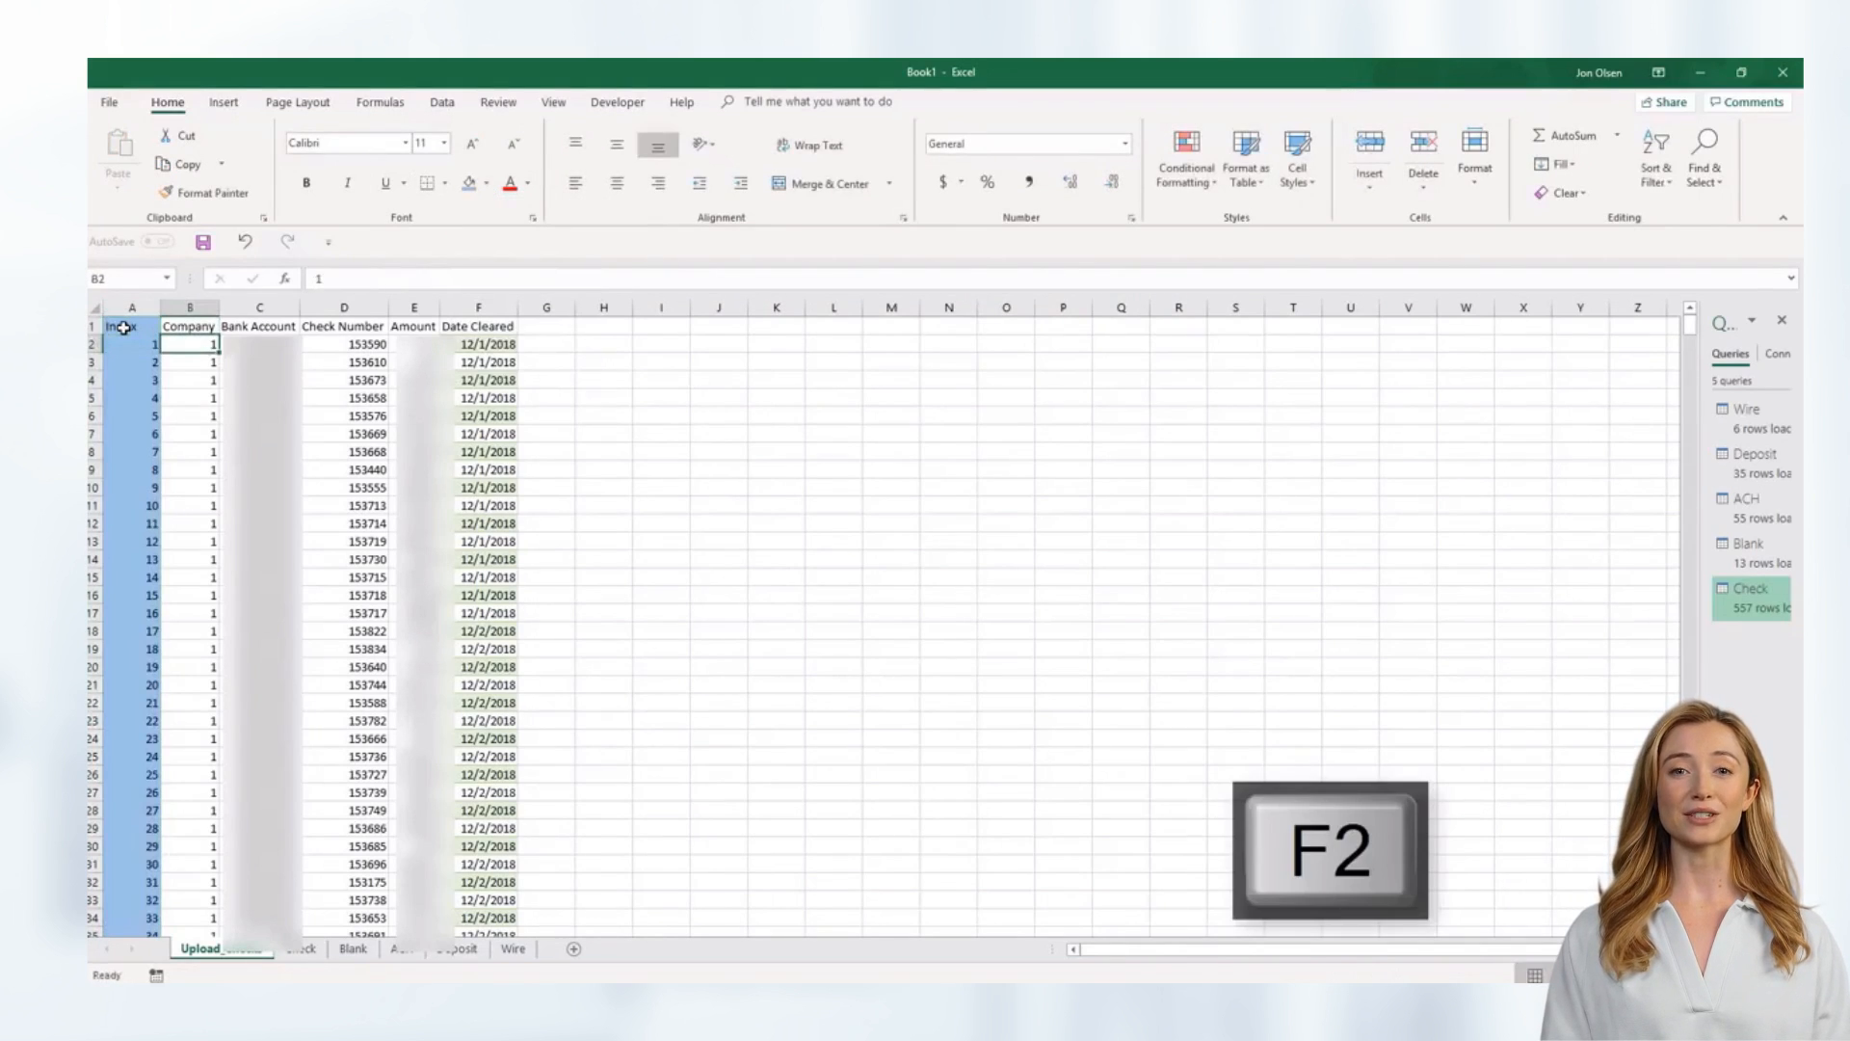
{"action": "key", "text": "Right"}
{"action": "key", "text": "Left"}
{"action": "key", "text": "shift+Right"}
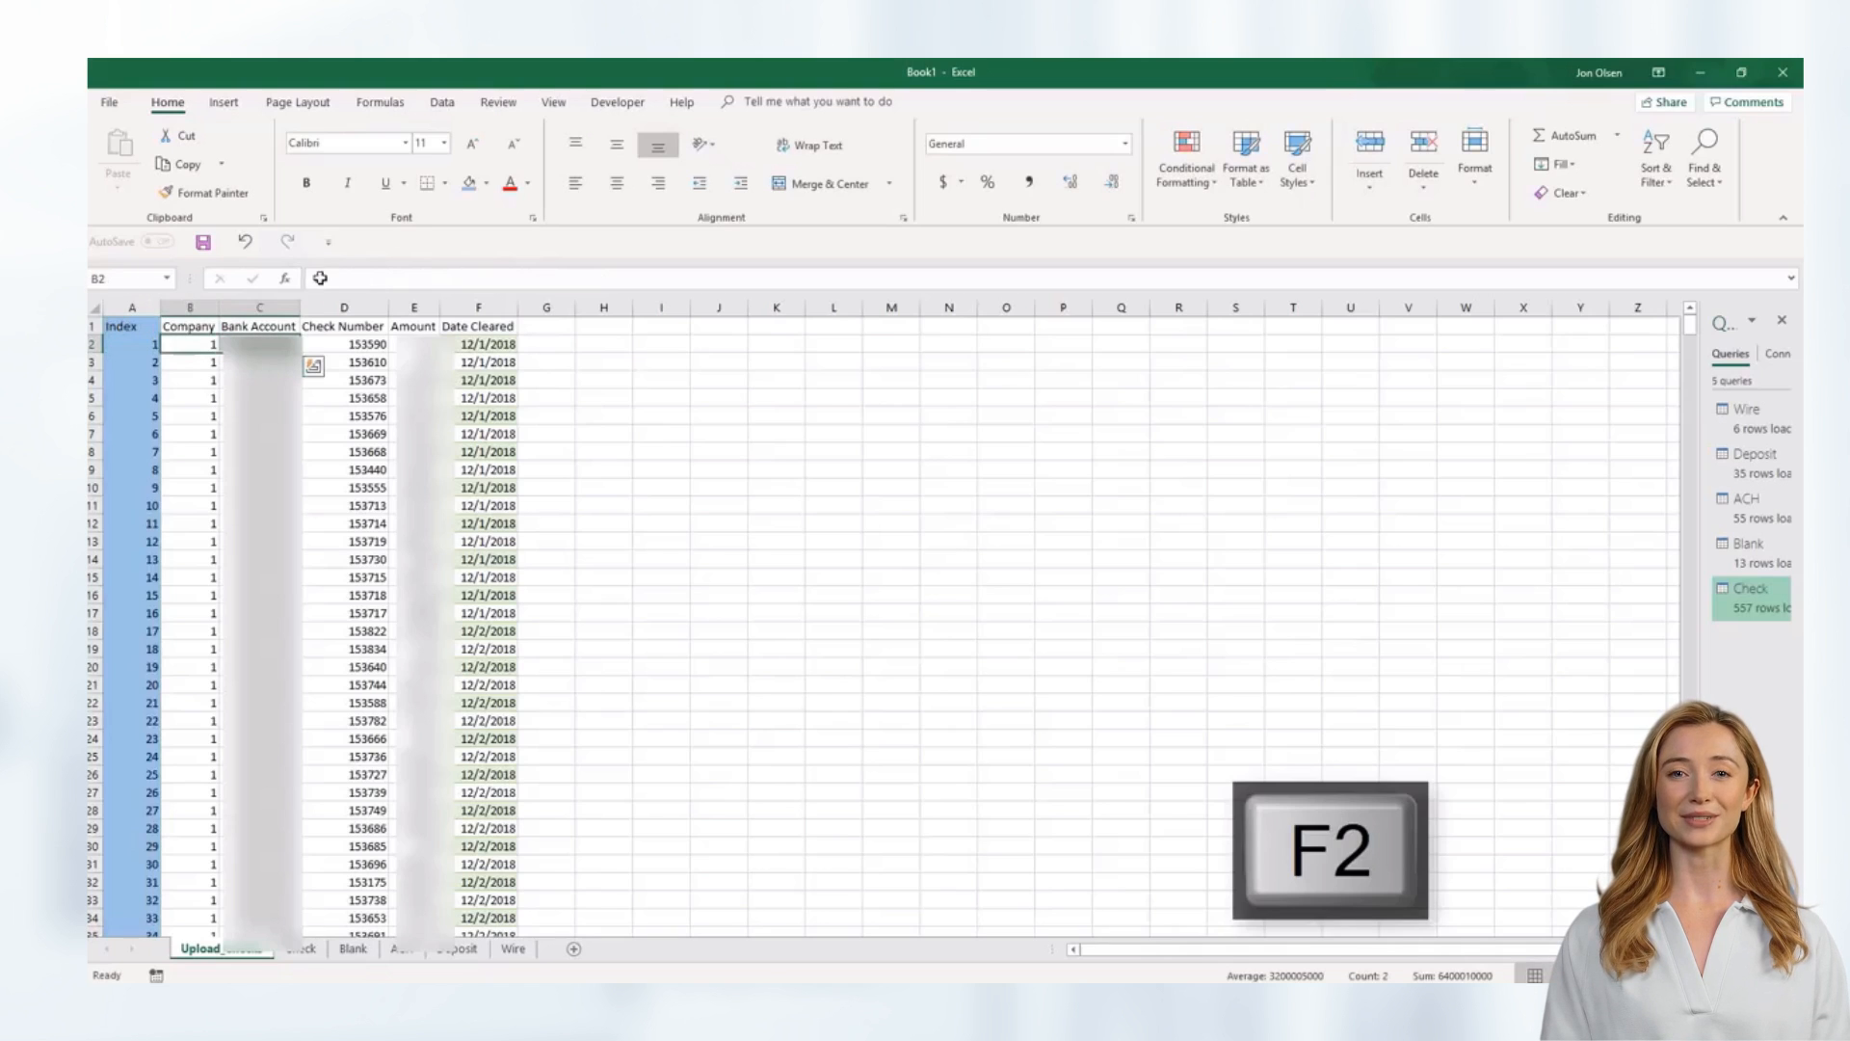
{"action": "left_click", "coordinate": [487, 183]}
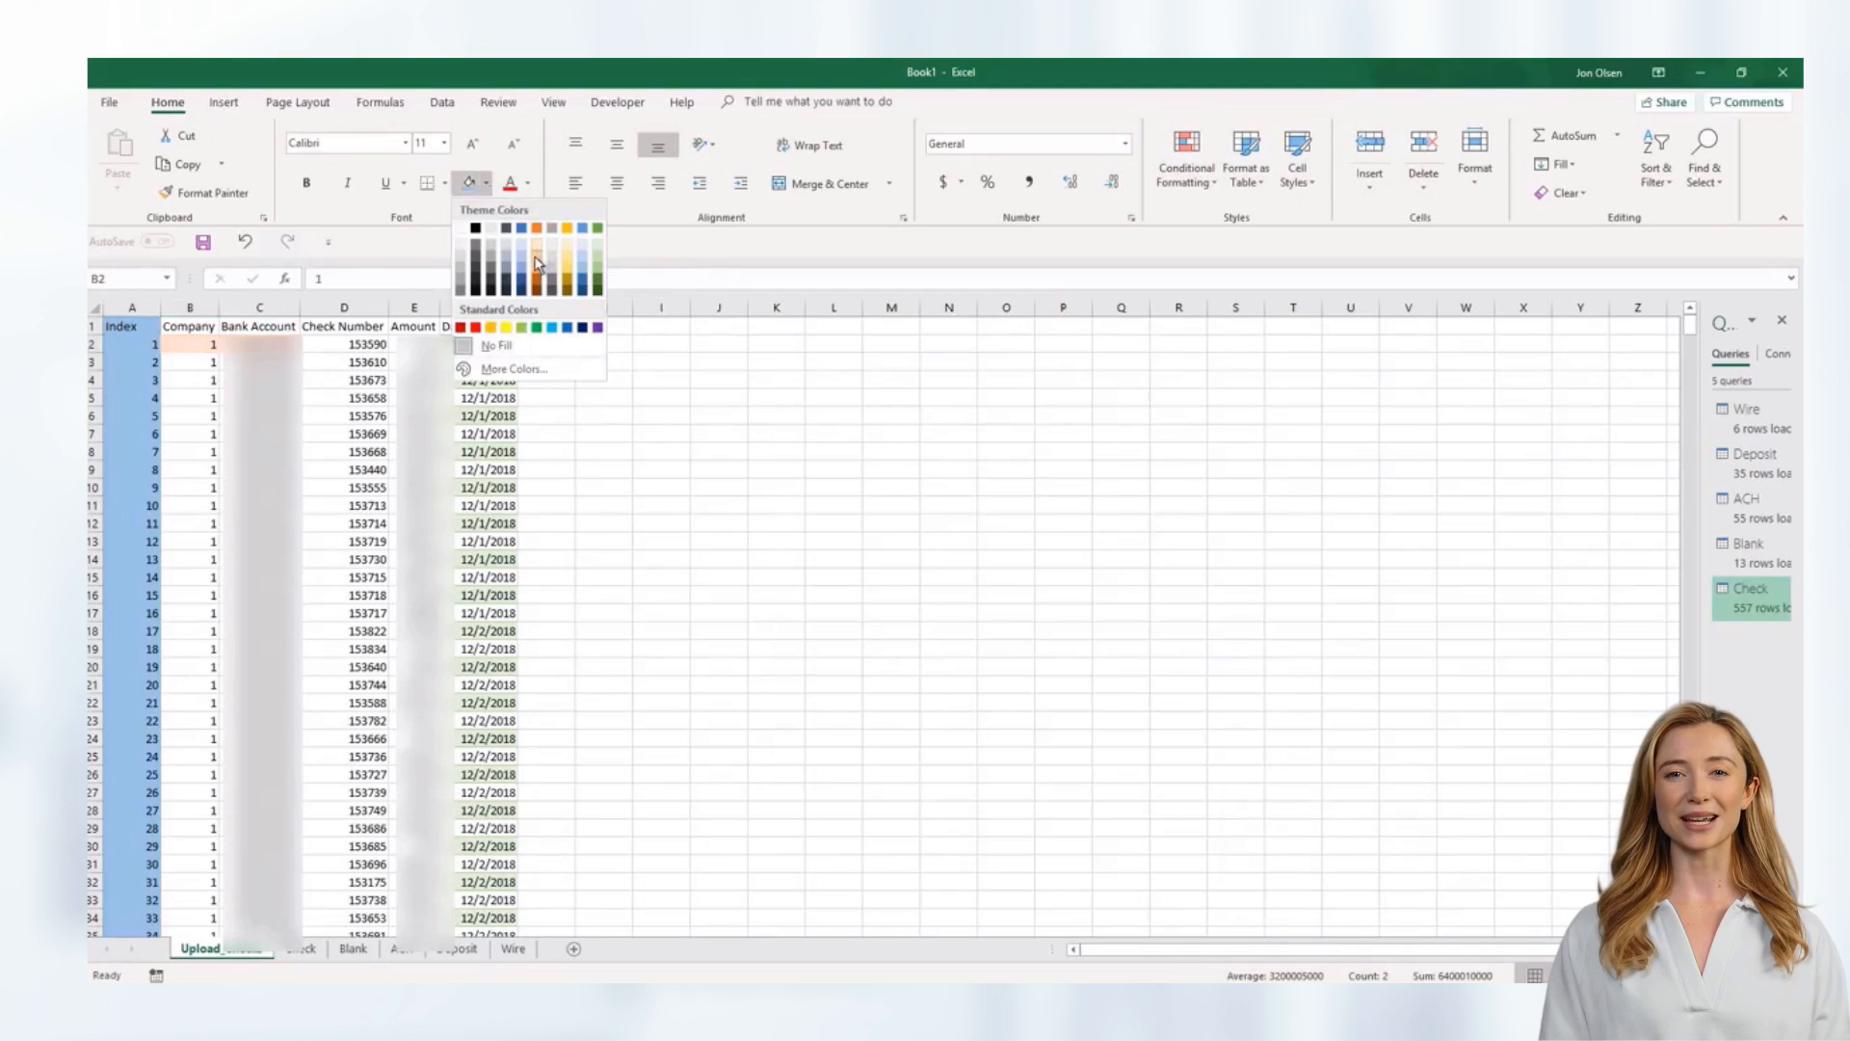
{"action": "left_click", "coordinate": [538, 256]}
- Enter formulas in B3 and C3 that repeat the cell directly above, with =B2 in B3
{"action": "left_click", "coordinate": [202, 346]}
{"action": "left_click", "coordinate": [272, 353]}
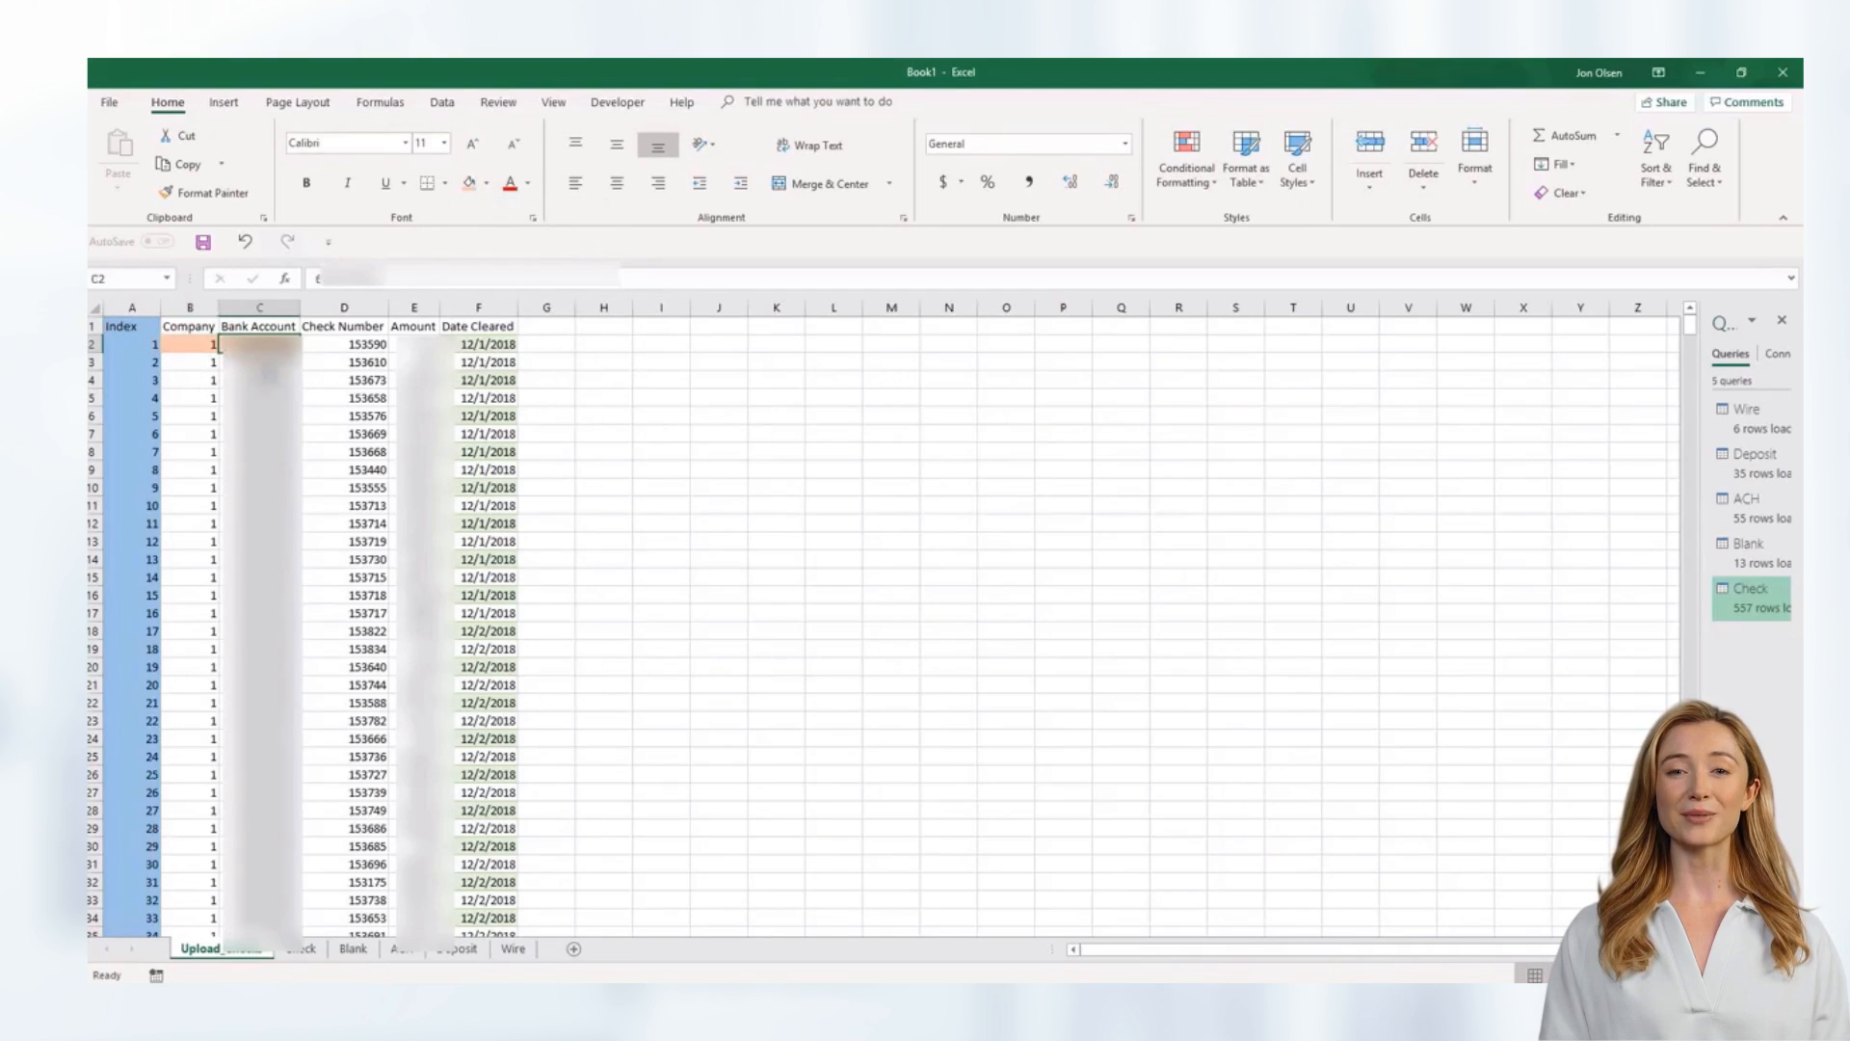
{"action": "key", "text": "Down"}
{"action": "key", "text": "Left"}
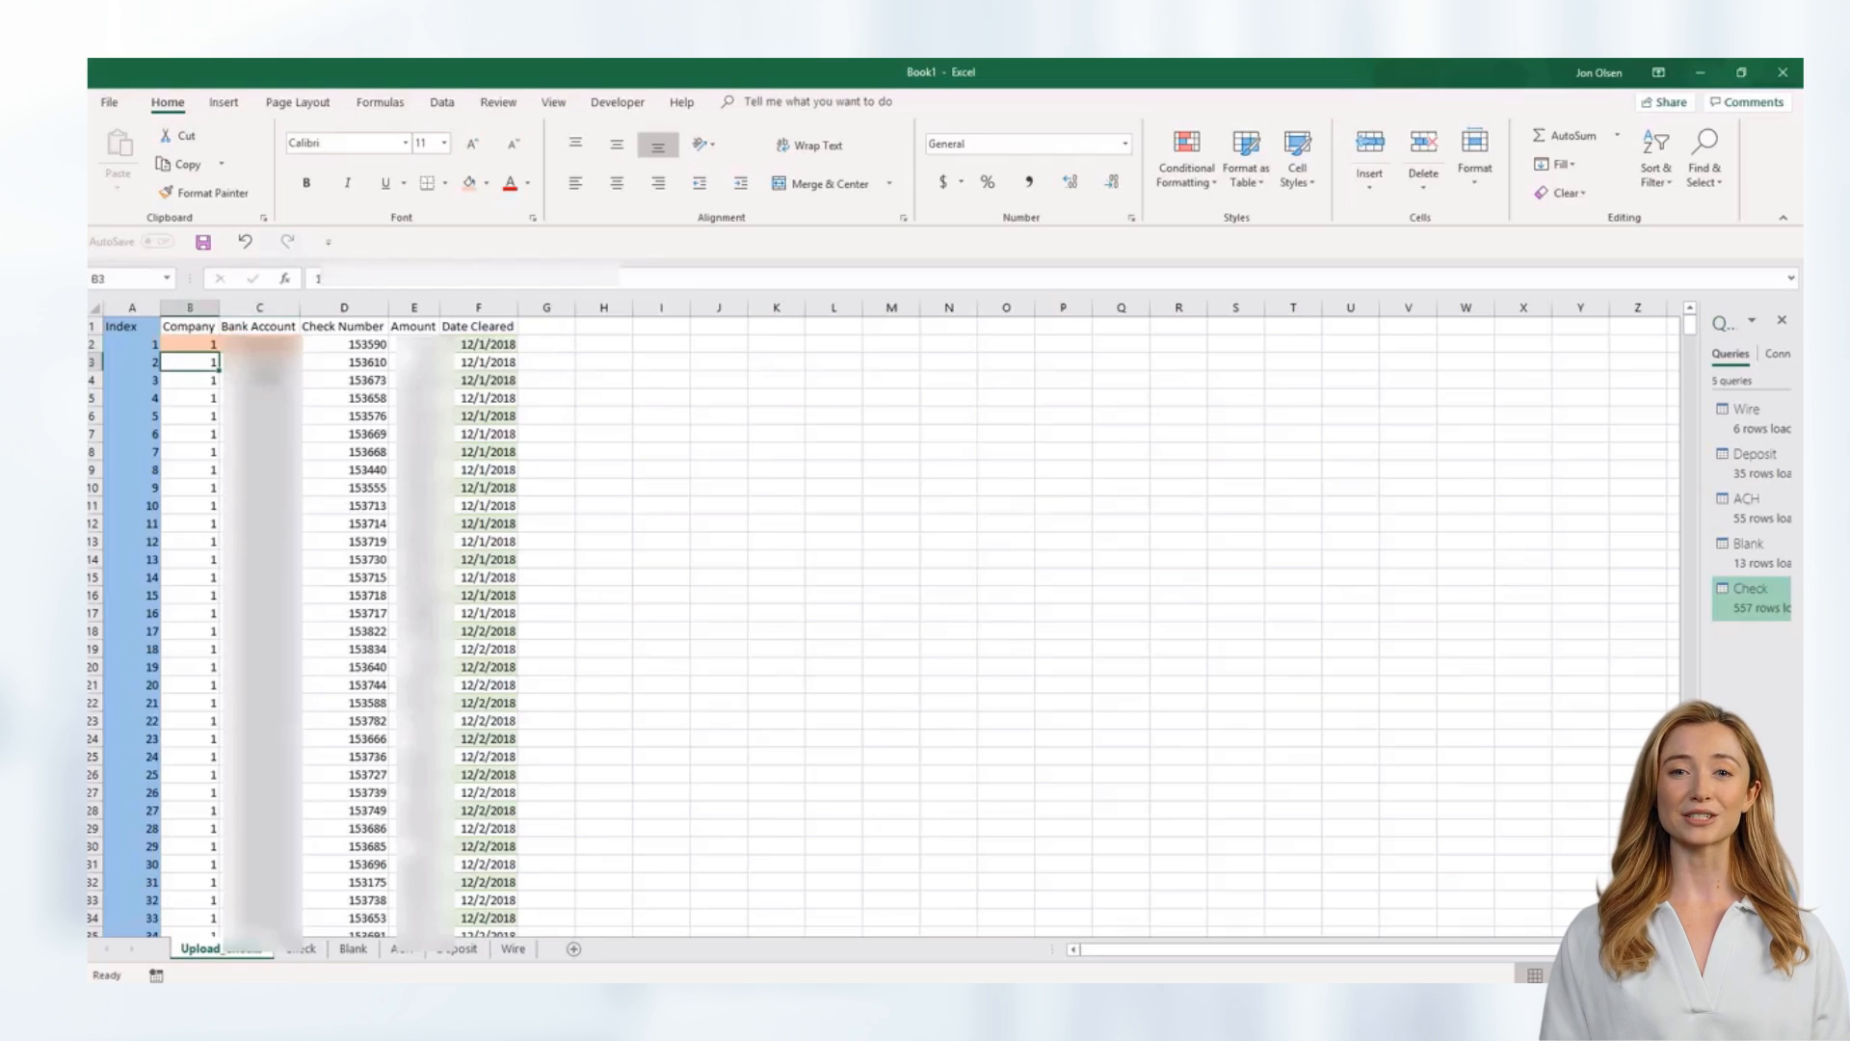
{"action": "key", "text": "Right"}
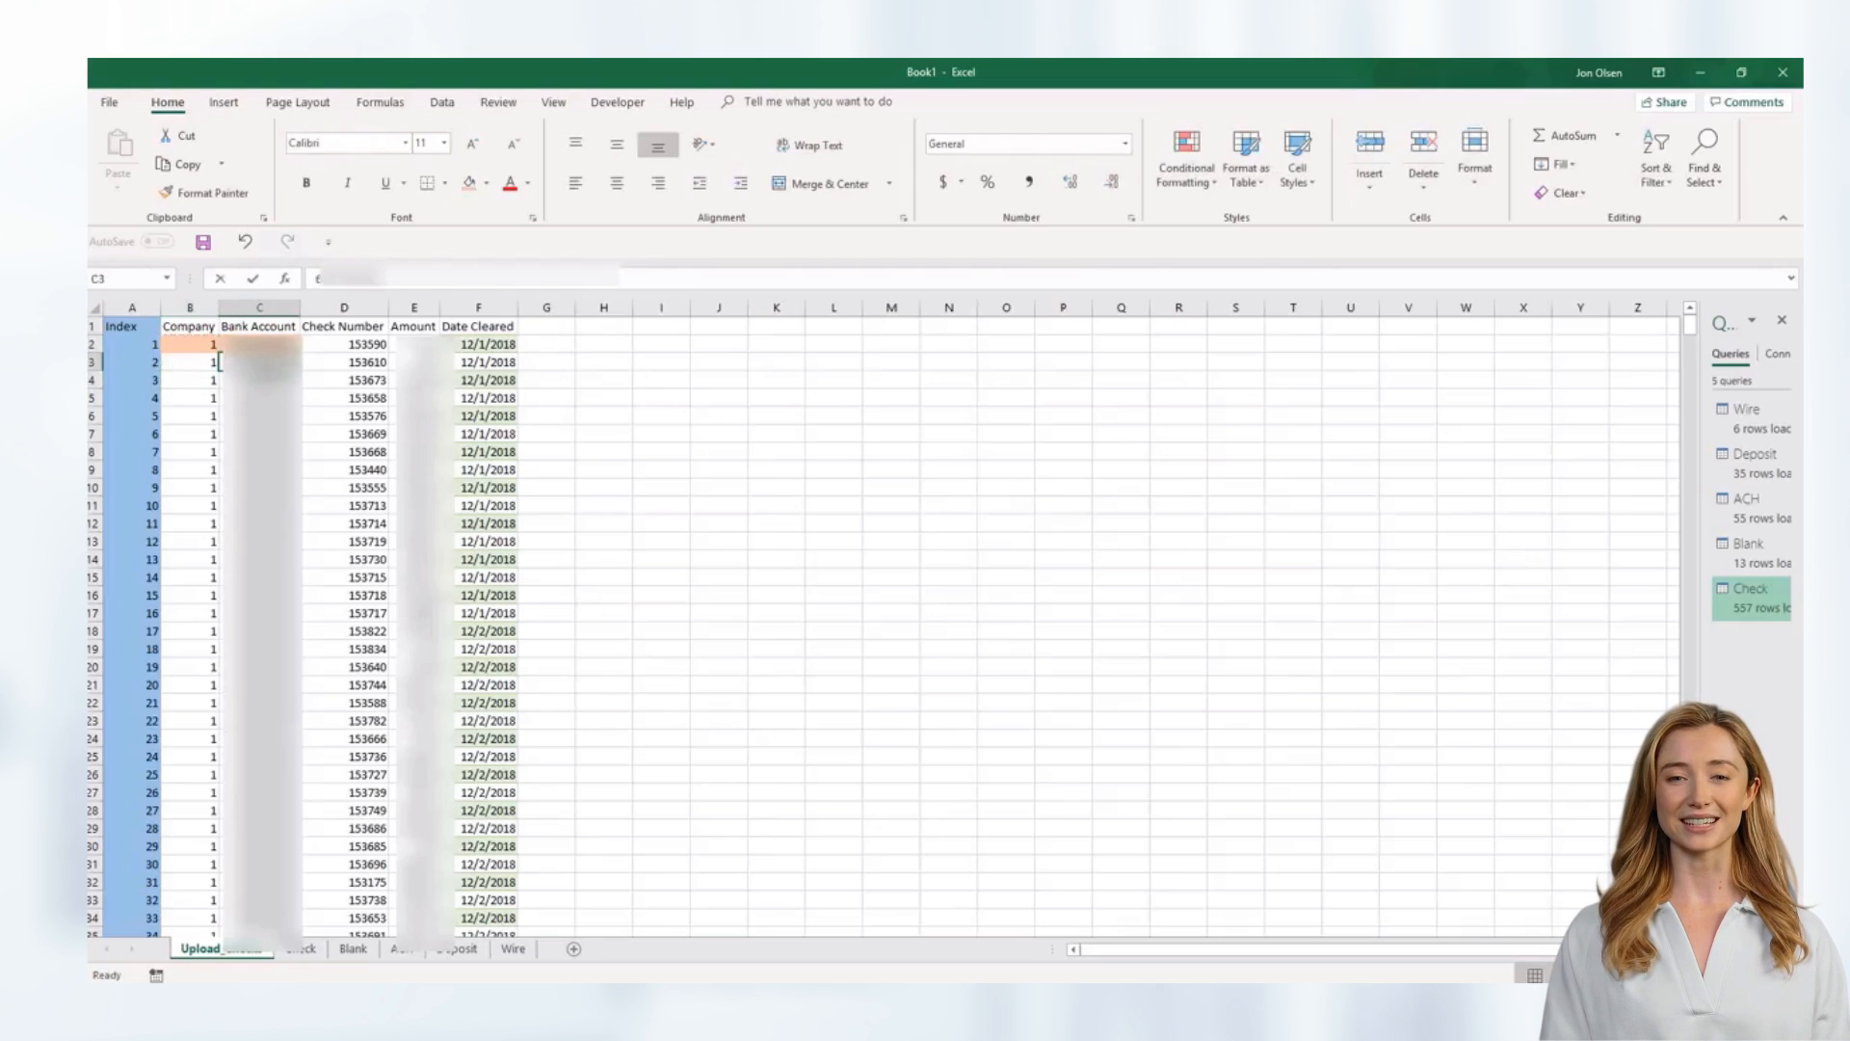
{"action": "key", "text": "Return"}
{"action": "key", "text": "Up"}
{"action": "key", "text": "Left"}
- Copy the formulas in B3:C3 down columns B and C, extending well past the last numbered row
{"action": "key", "text": "shift+Right"}
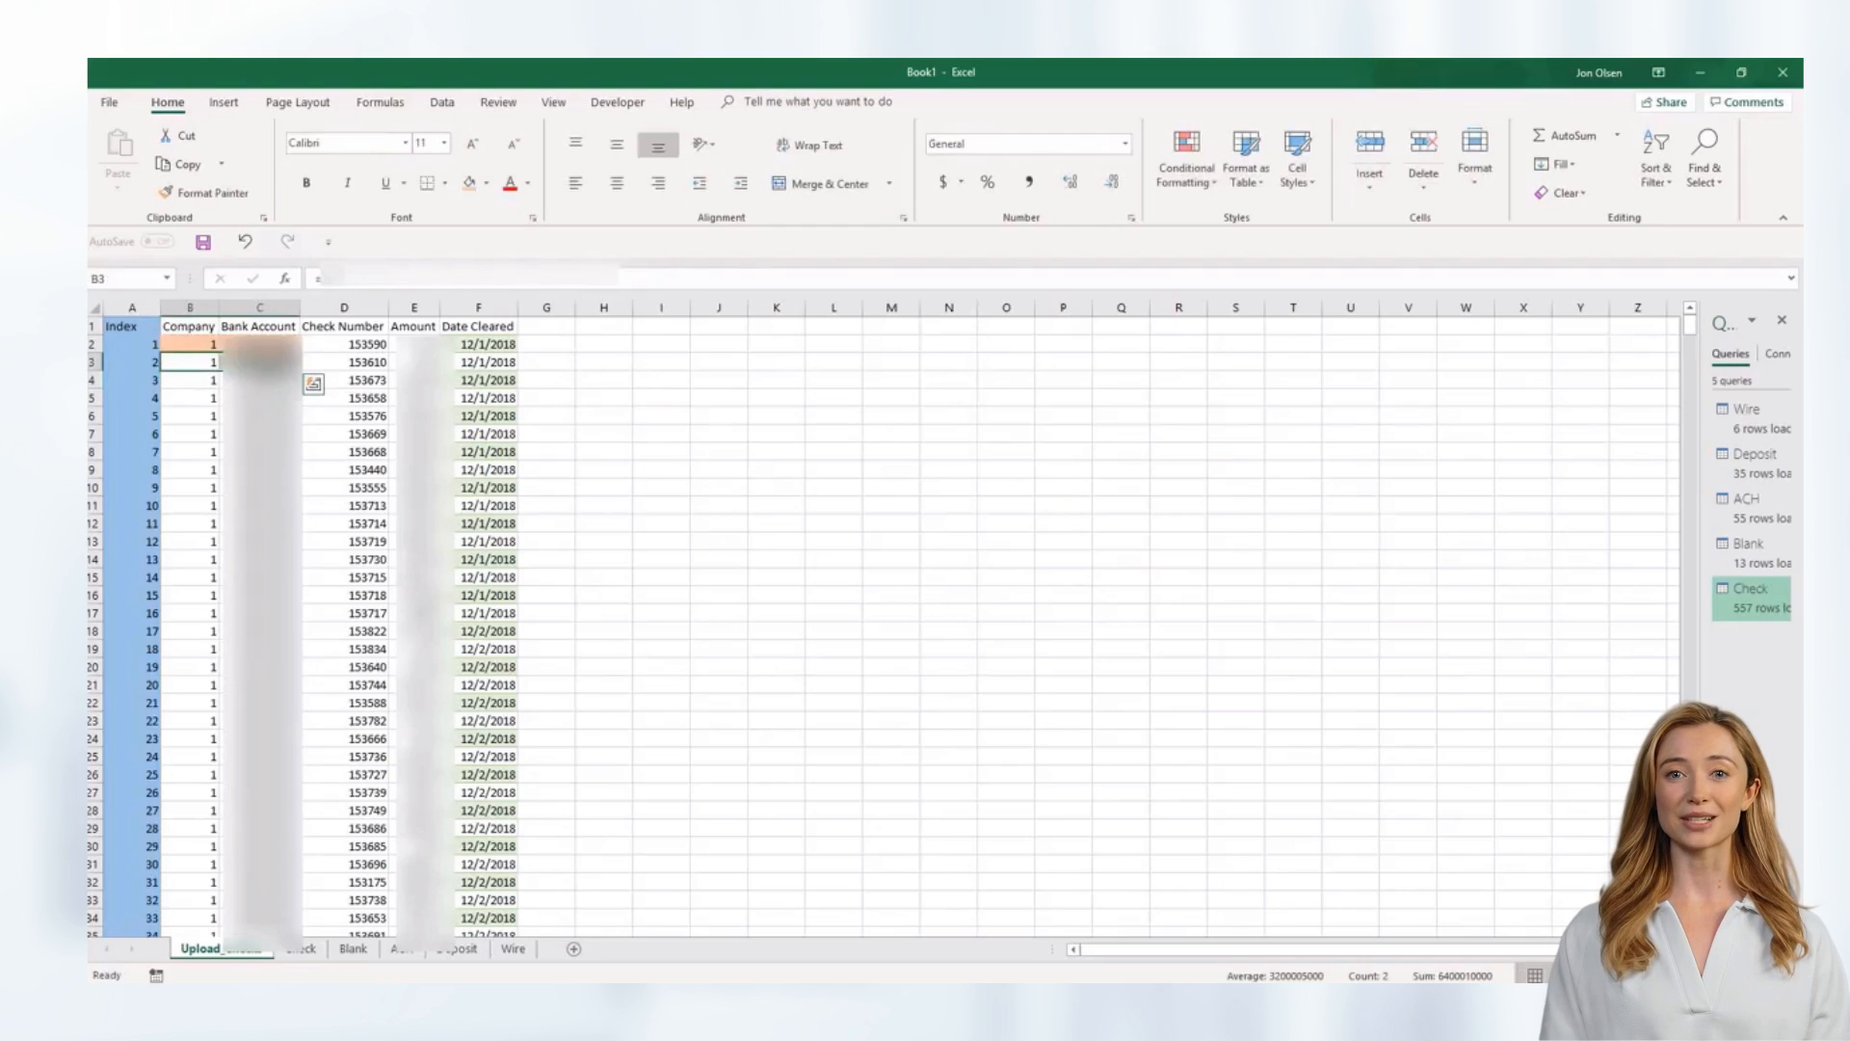
{"action": "key", "text": "ctrl+c"}
{"action": "key", "text": "ctrl+shift+Down"}
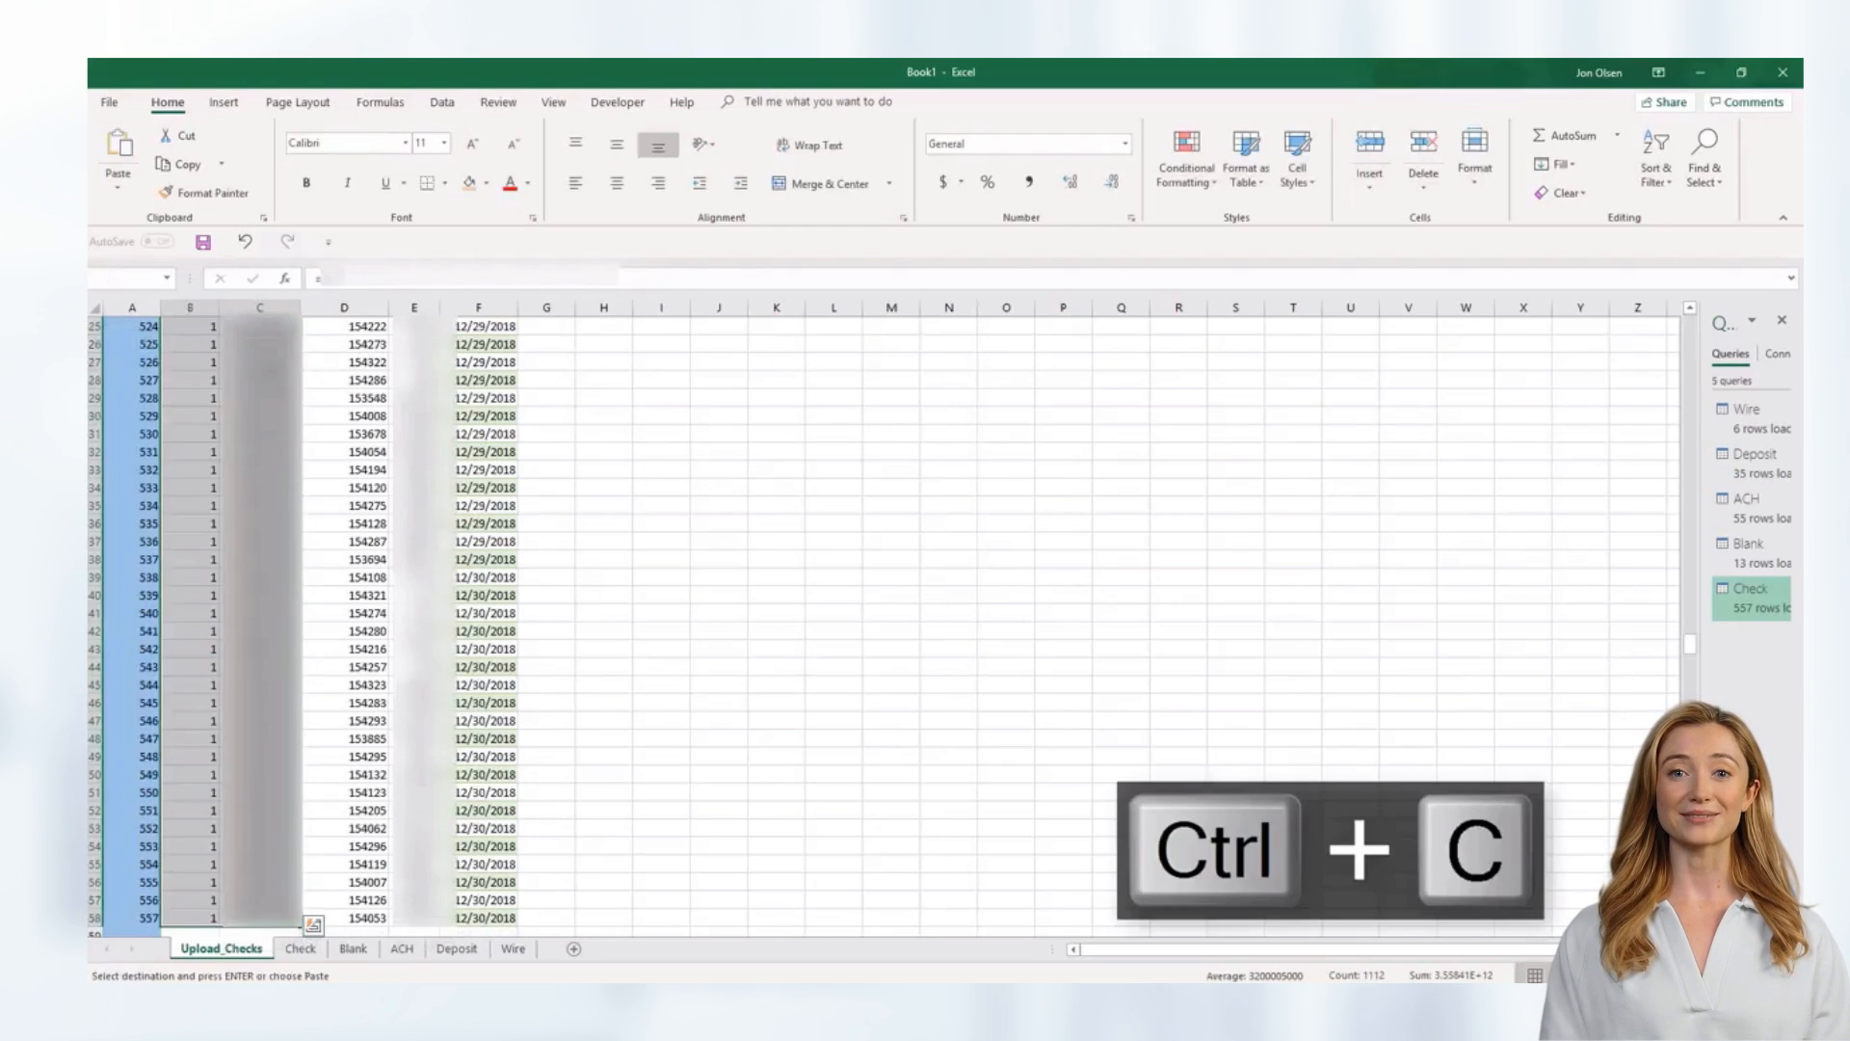
{"action": "key", "text": "ctrl+shift+Down"}
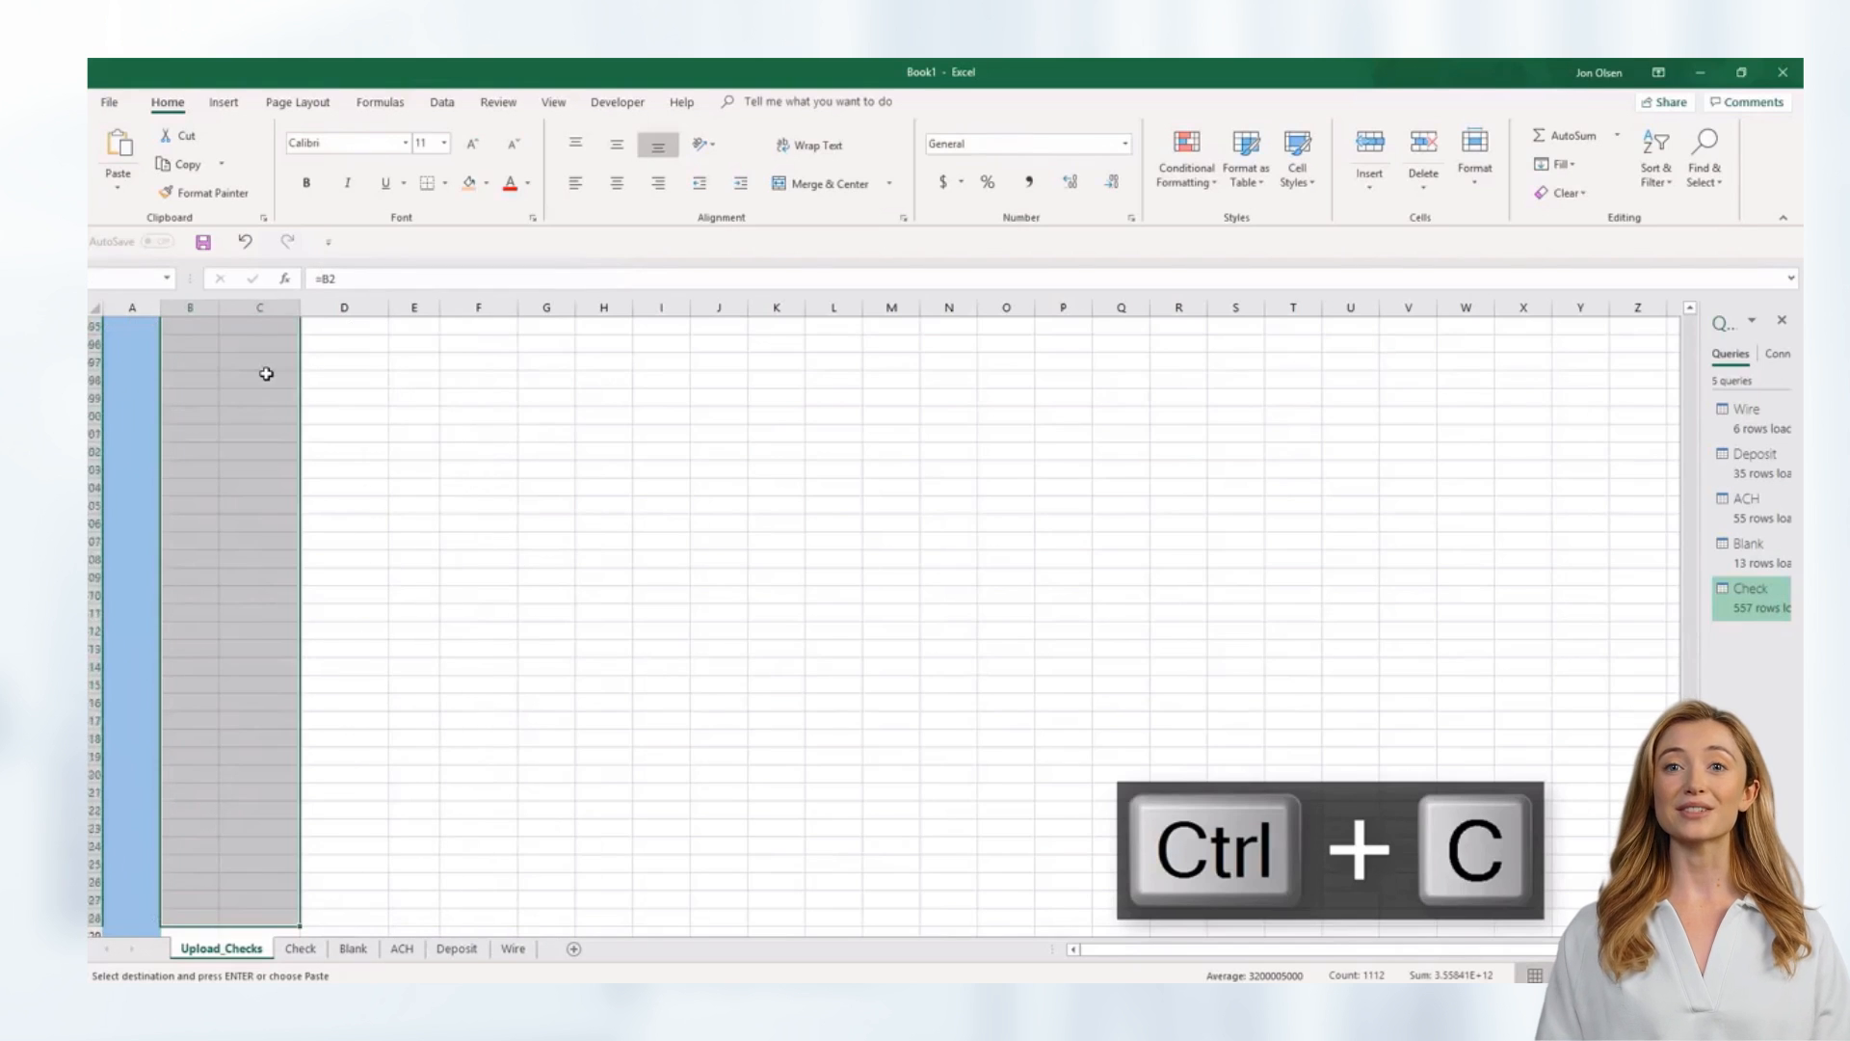
{"action": "key", "text": "ctrl+v"}
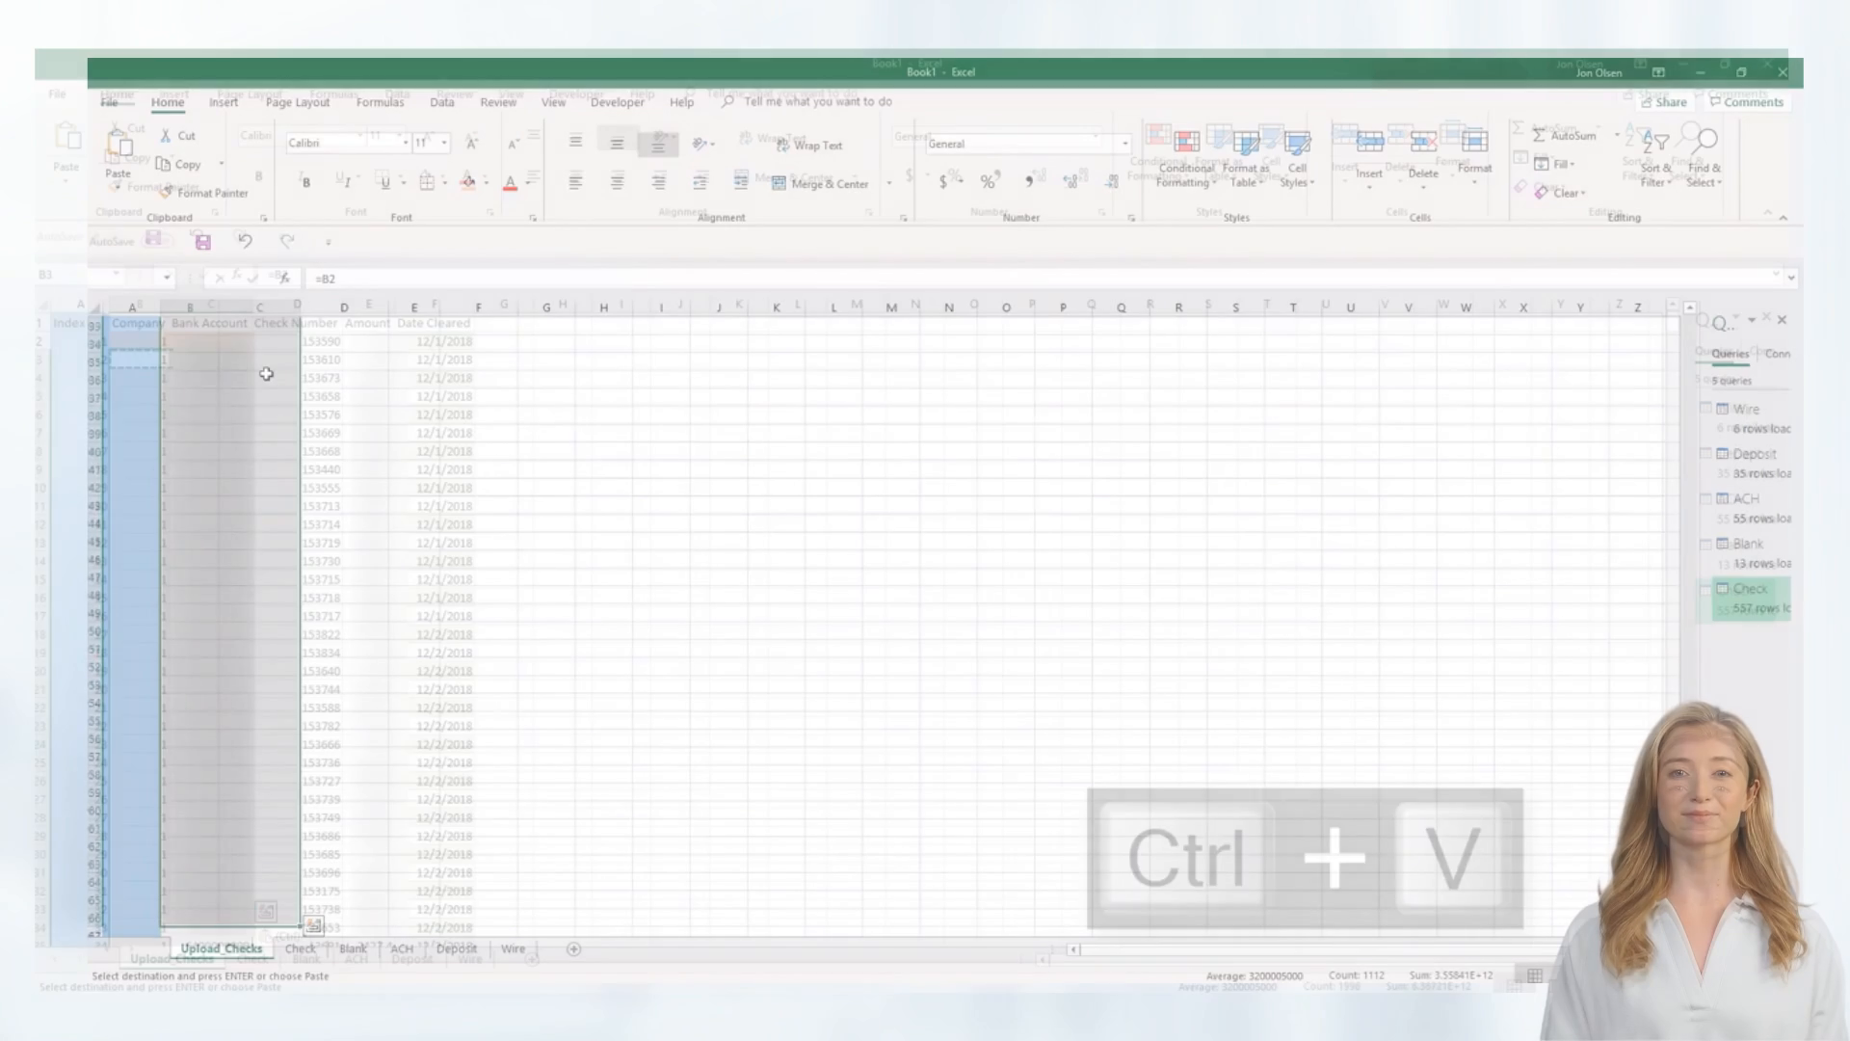
{"action": "key", "text": "ctrl+Home"}
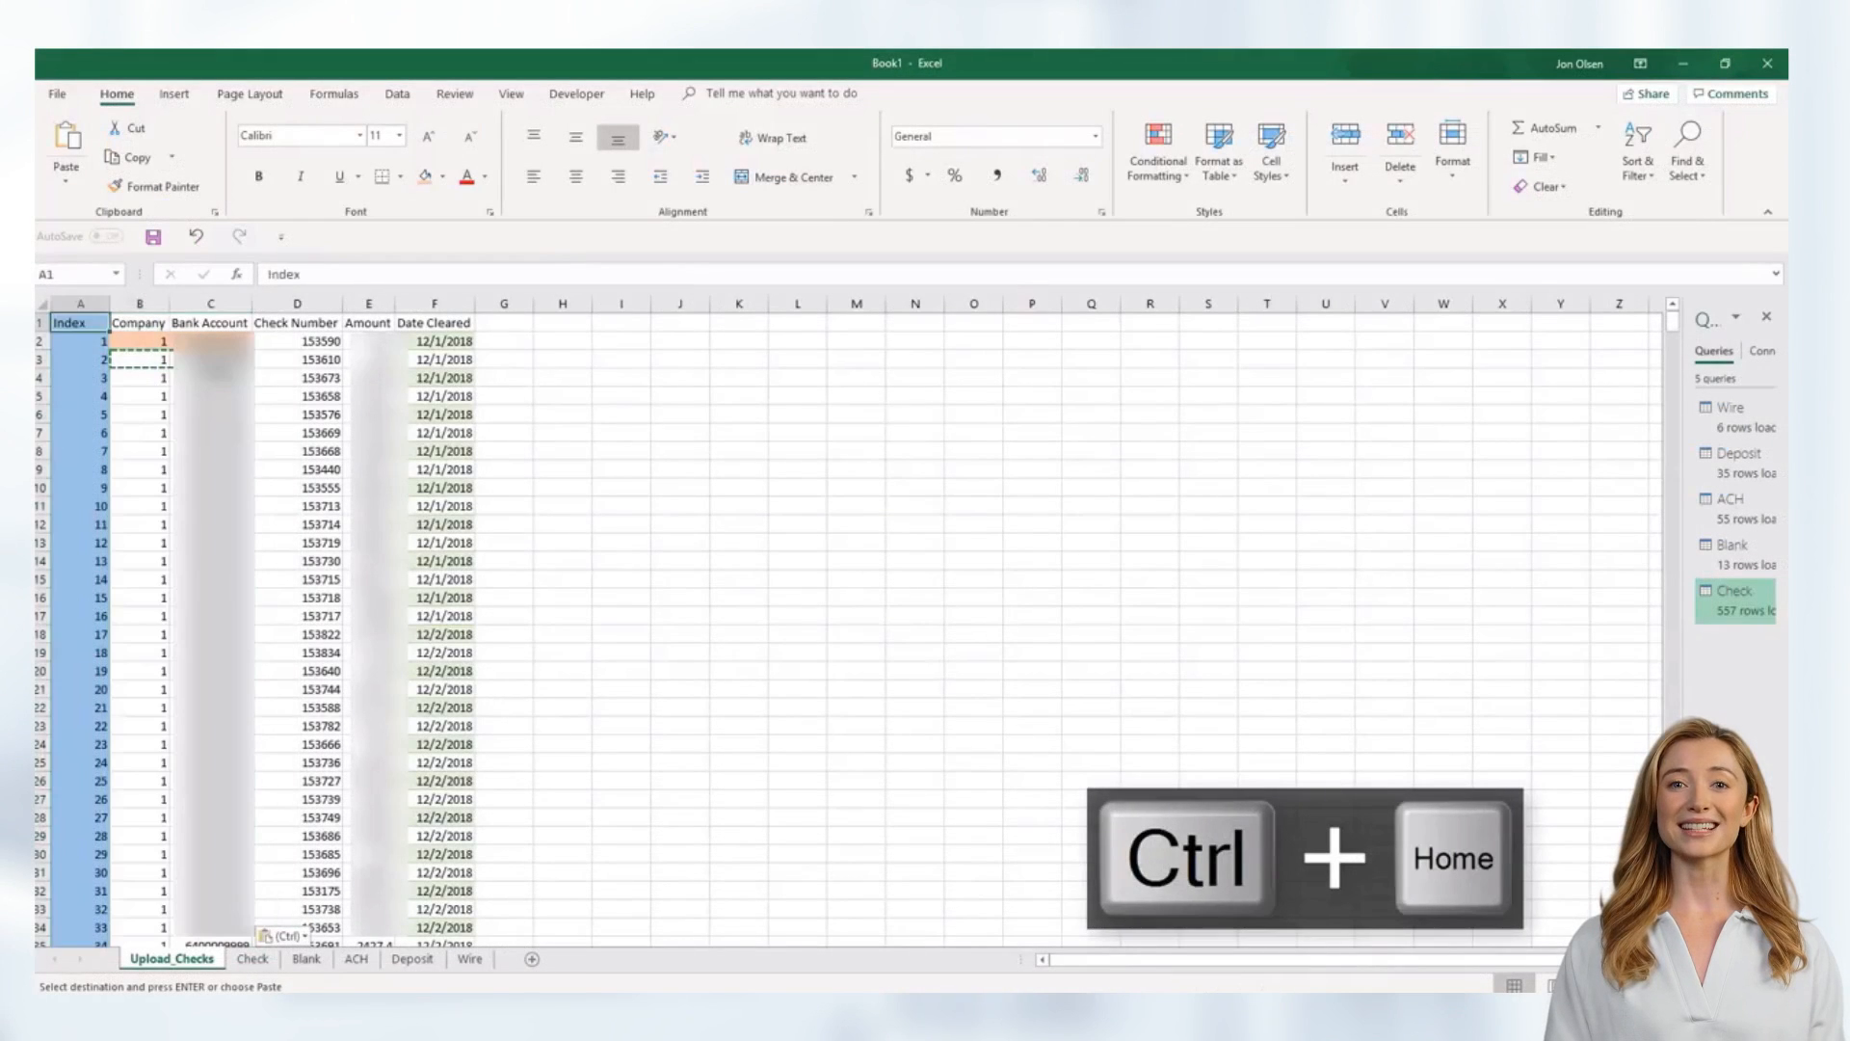
- Enter =VLOOKUP(A2,Check!A:G,7,0) in D2 to pull the check number from the Check sheet
{"action": "key", "text": "Down"}
{"action": "key", "text": "Right"}
{"action": "key", "text": "Right"}
{"action": "key", "text": "Right"}
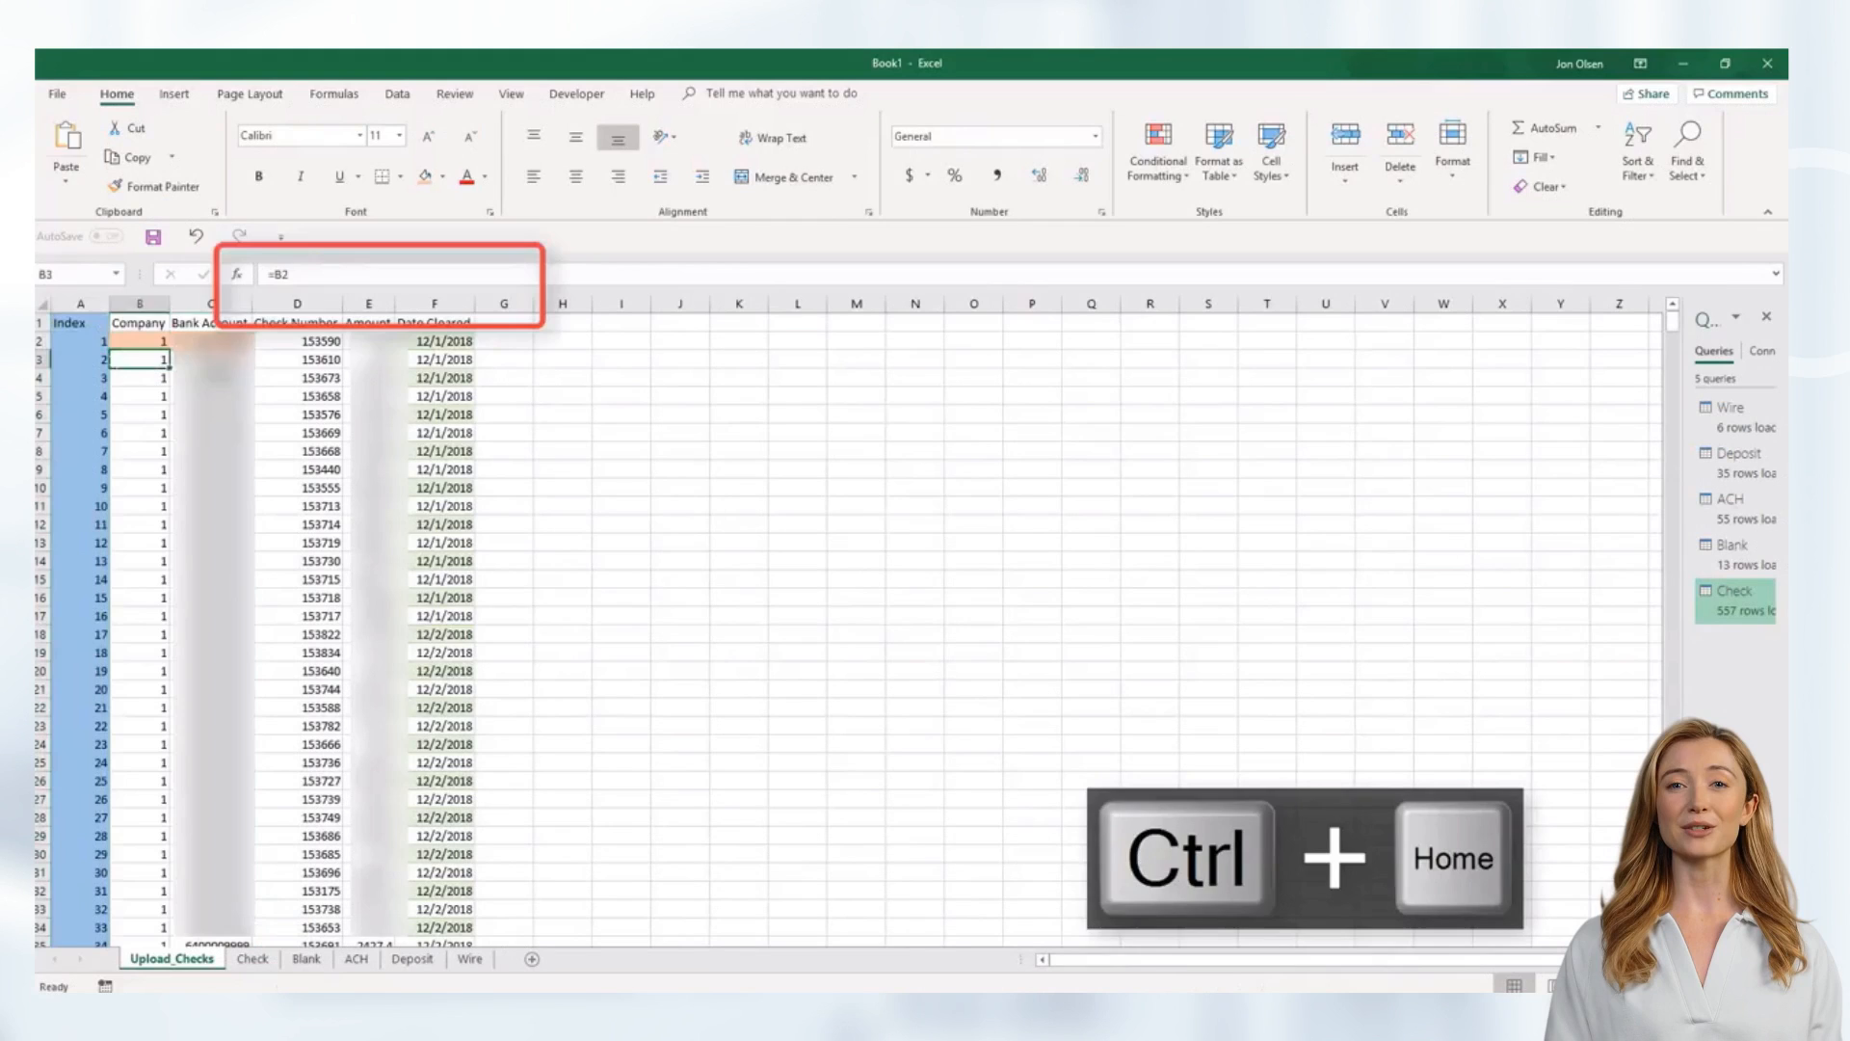
{"action": "key", "text": "F2"}
{"action": "key", "text": "Escape"}
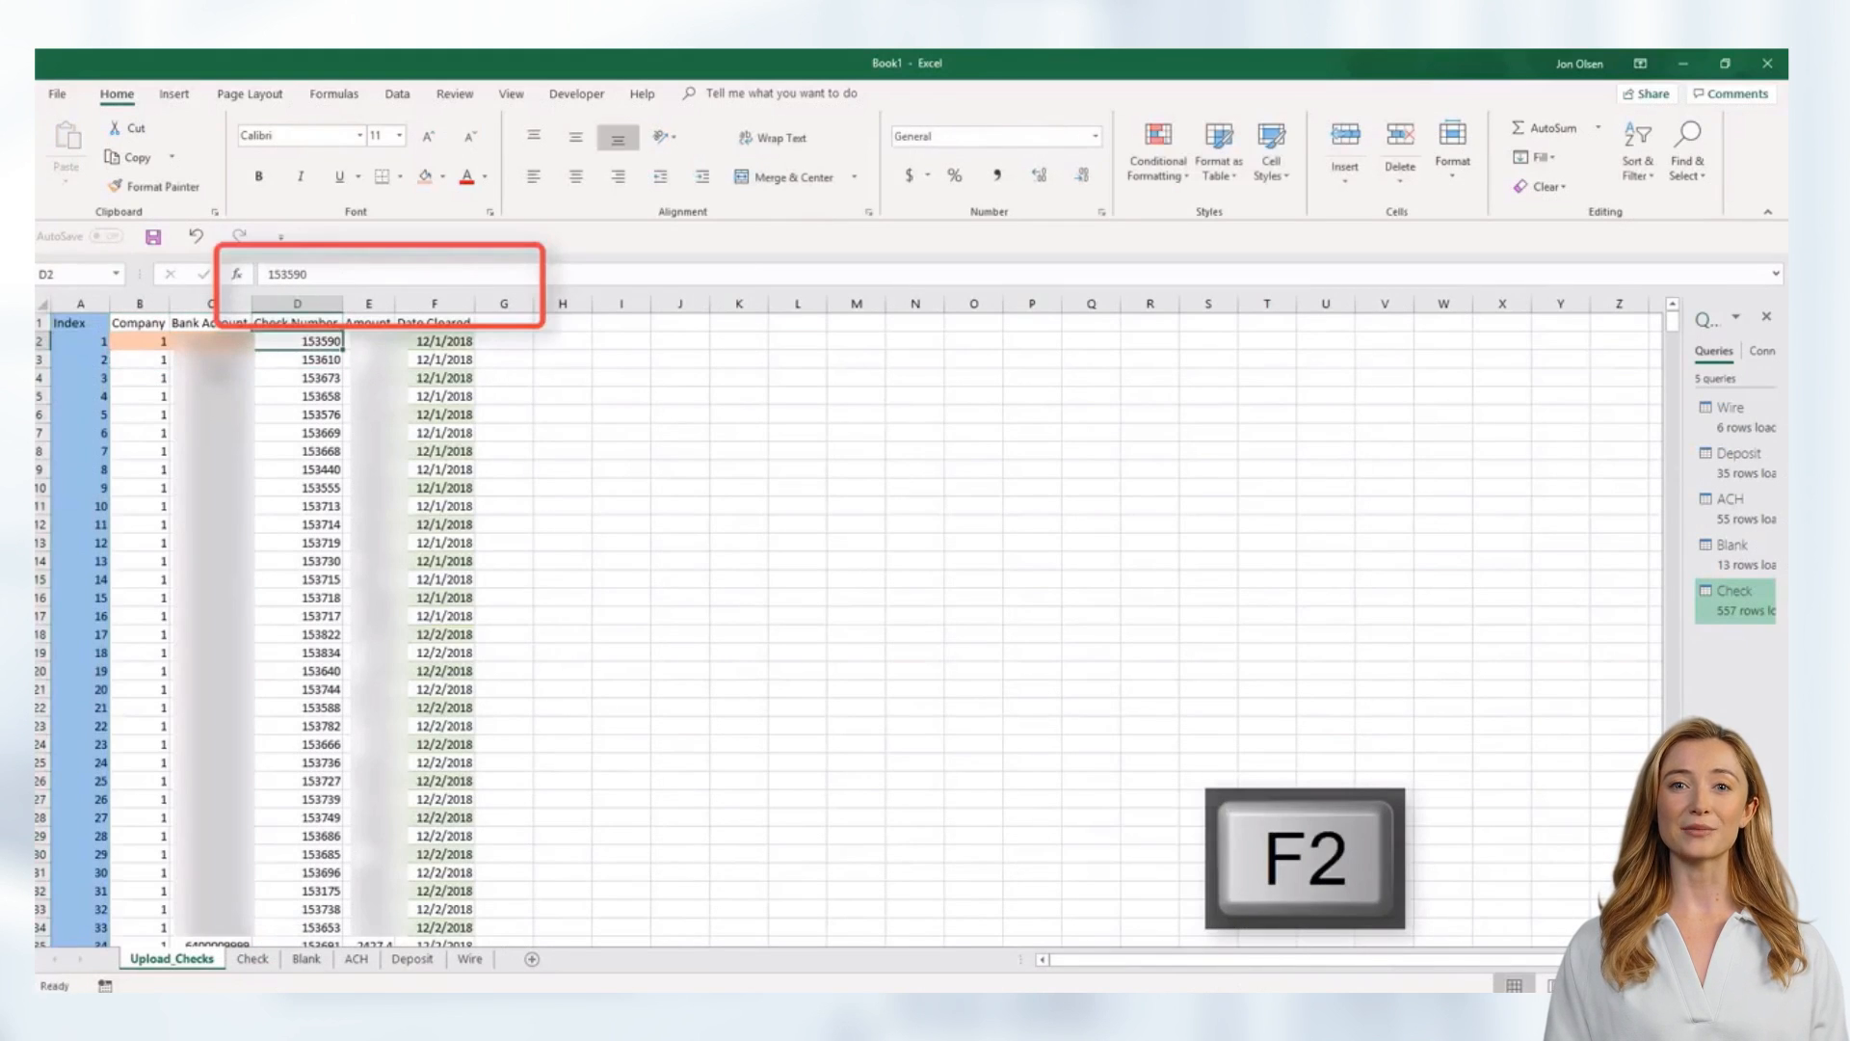
{"action": "type", "text": "=vlookup("}
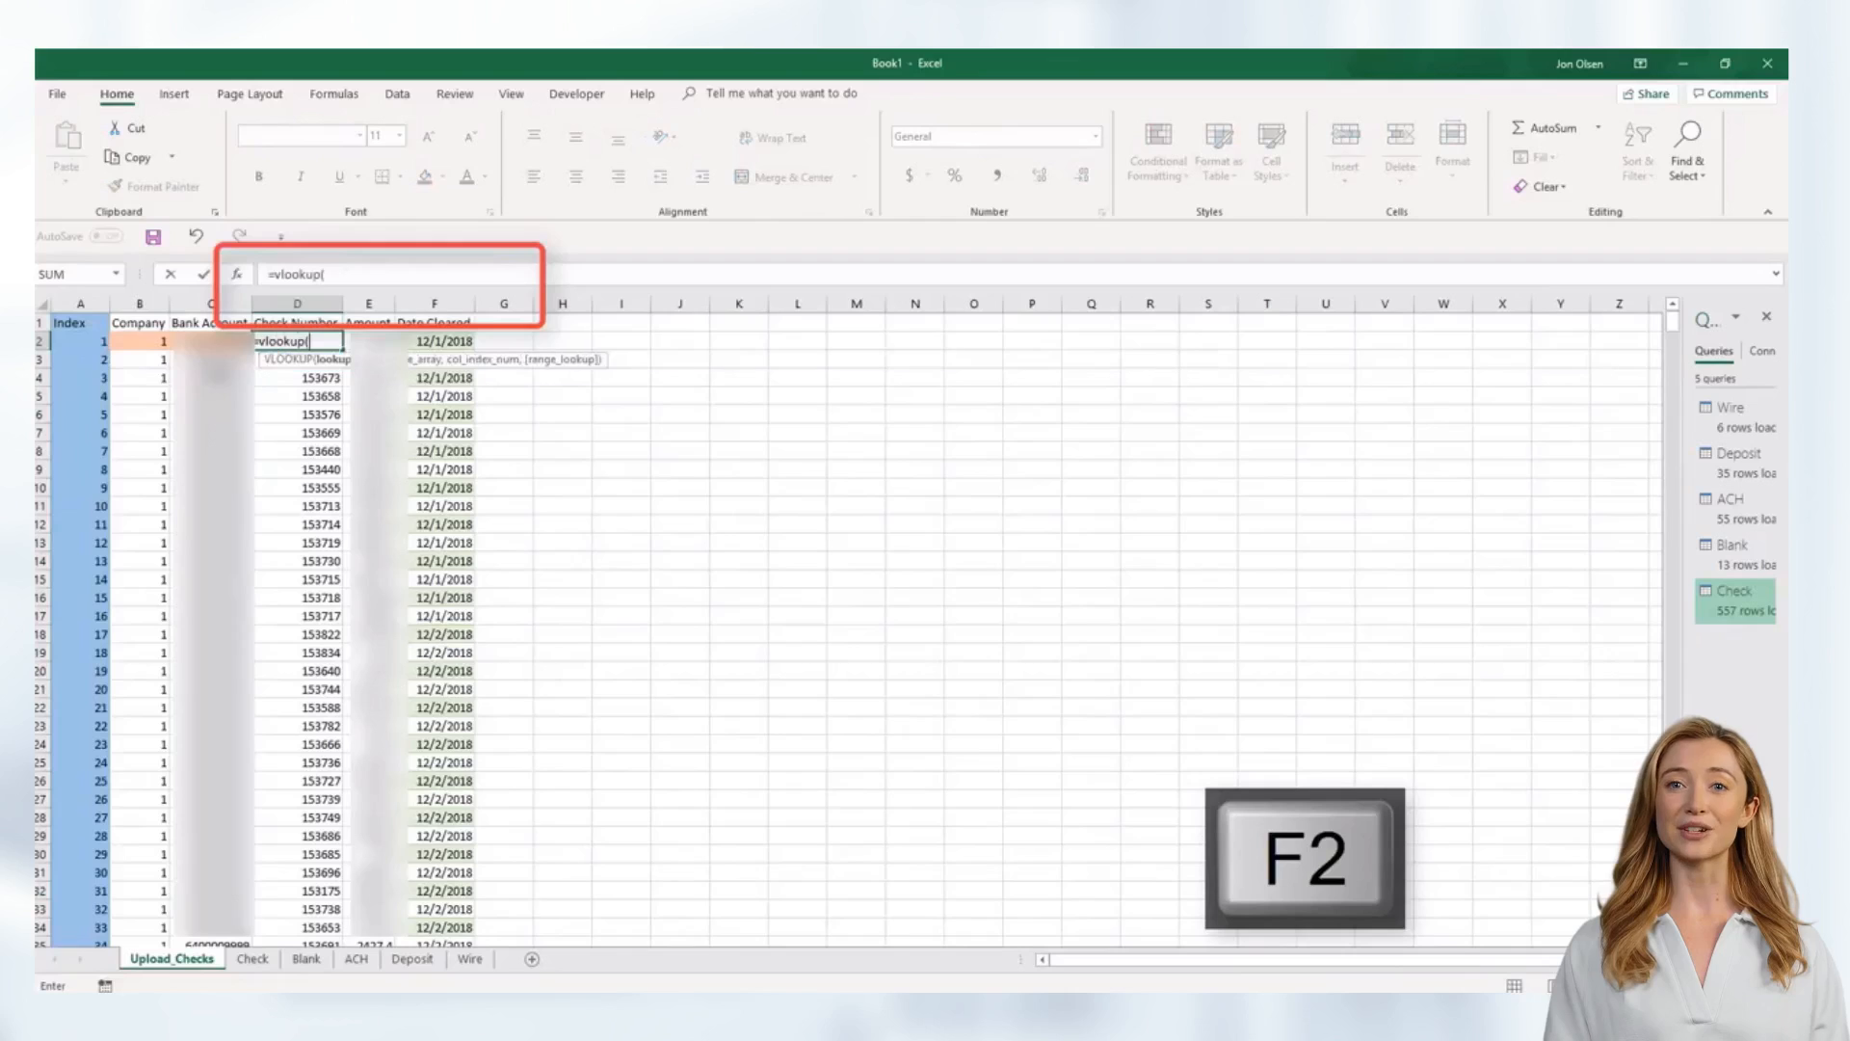
{"action": "key", "text": "Left"}
{"action": "key", "text": "Left"}
{"action": "key", "text": "Left"}
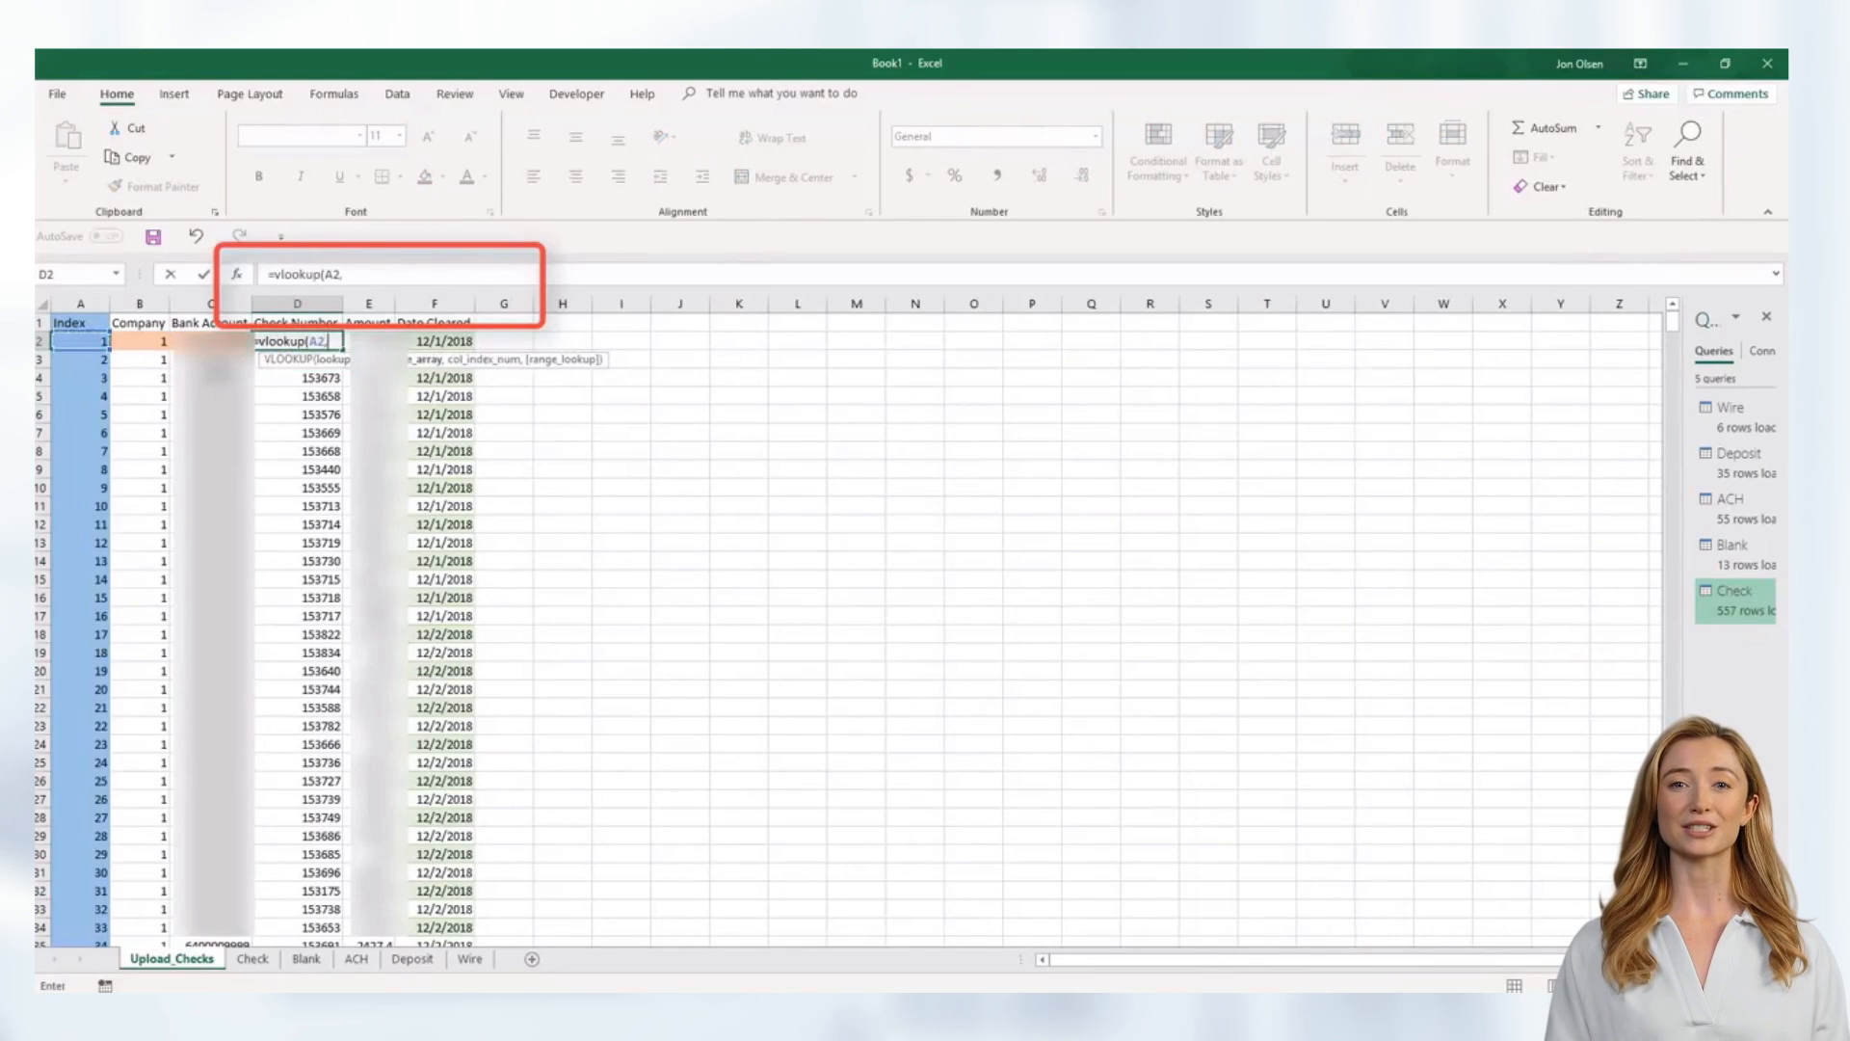
{"action": "type", "text": ","}
{"action": "key", "text": "ctrl+Page_Down"}
{"action": "key", "text": "ctrl+Home"}
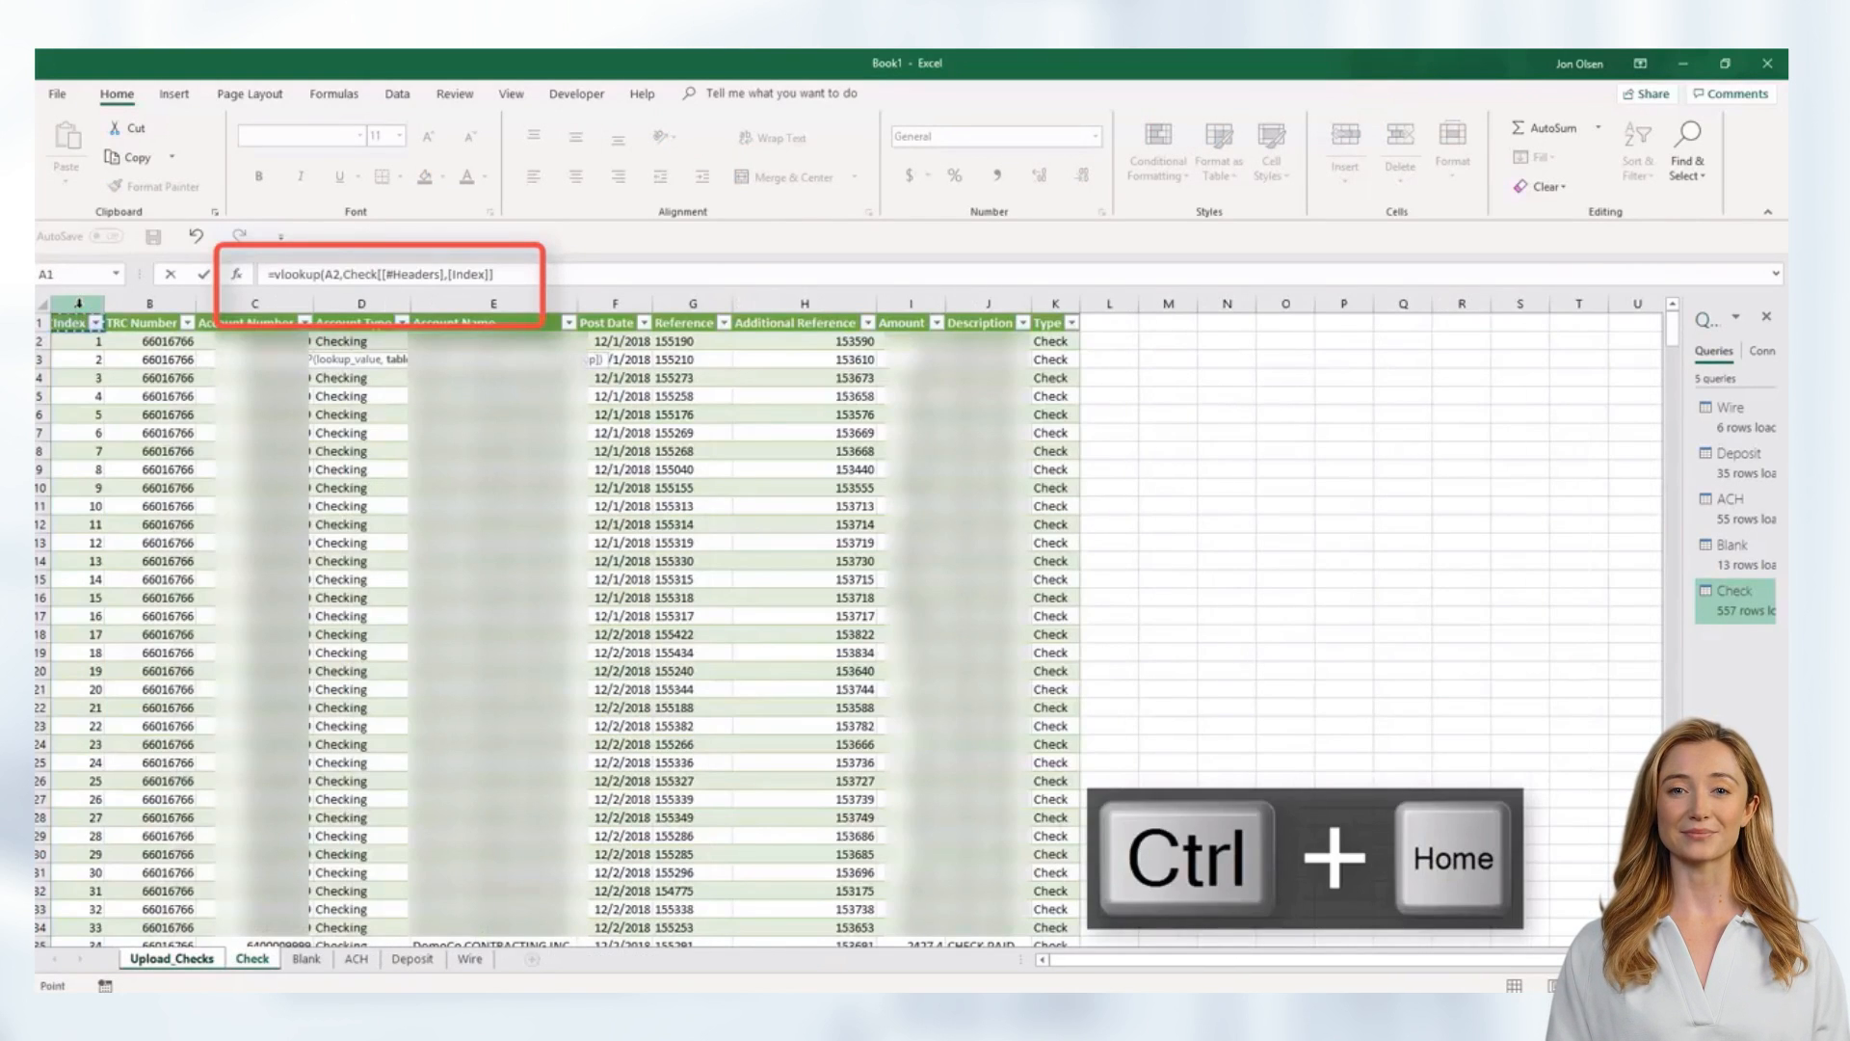
{"action": "left_click_drag", "start_coordinate": [78, 303], "coordinate": [682, 334]}
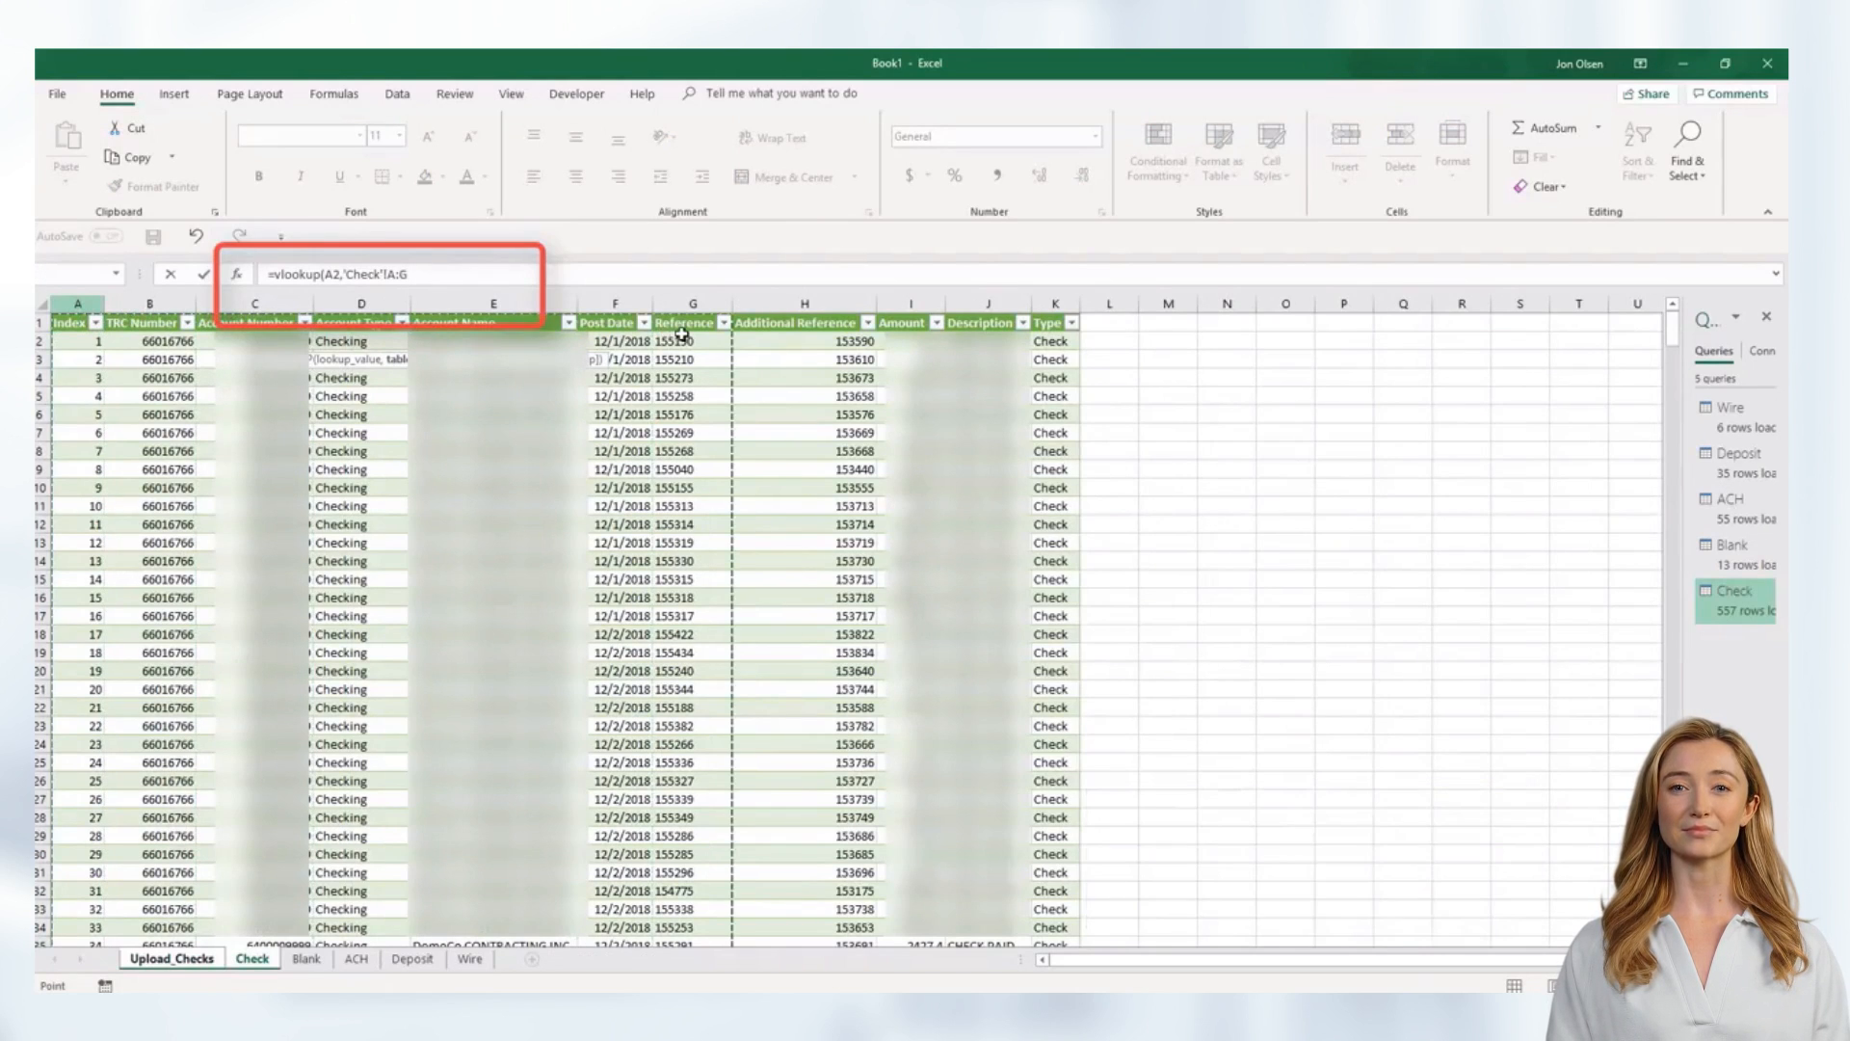
{"action": "type", "text": ","}
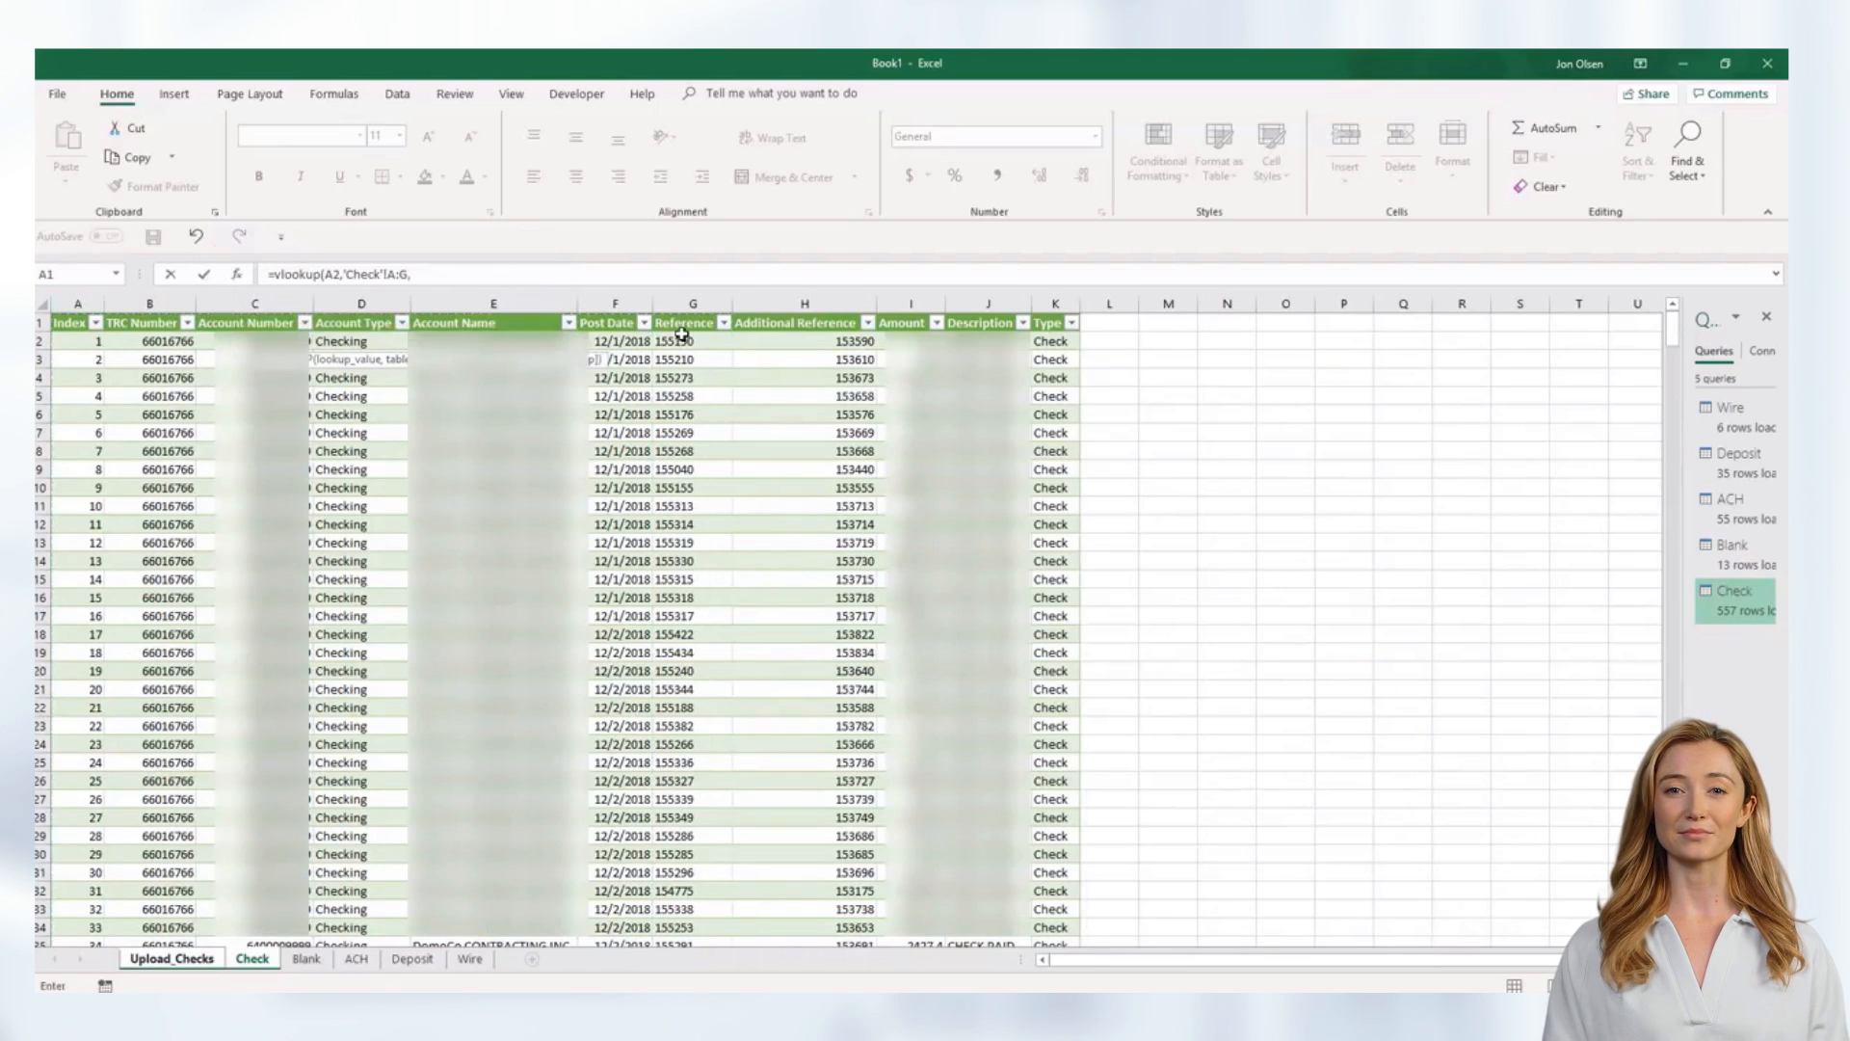
{"action": "type", "text": "7,0)"}
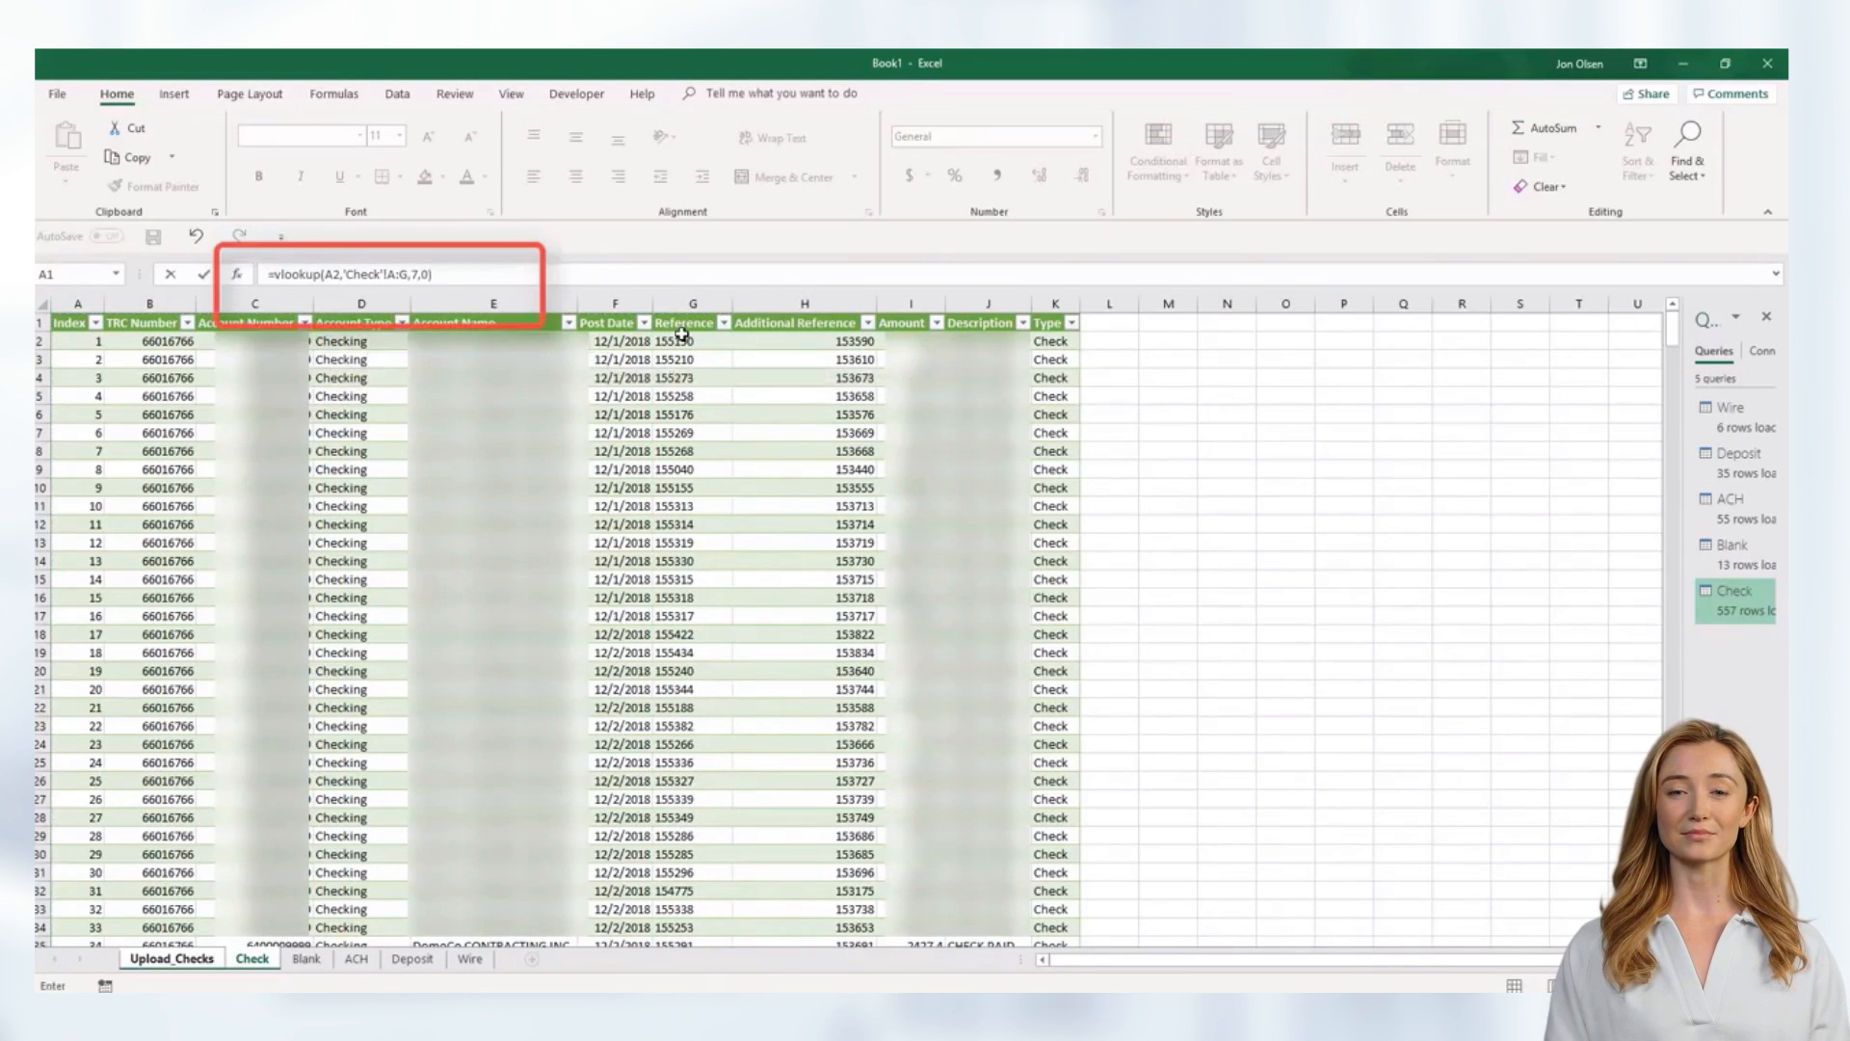
{"action": "key", "text": "Return"}
- Enter =VLOOKUP(A2,Check!A:I,9,0) in E2 to pull the amount from the Check sheet
{"action": "key", "text": "F2"}
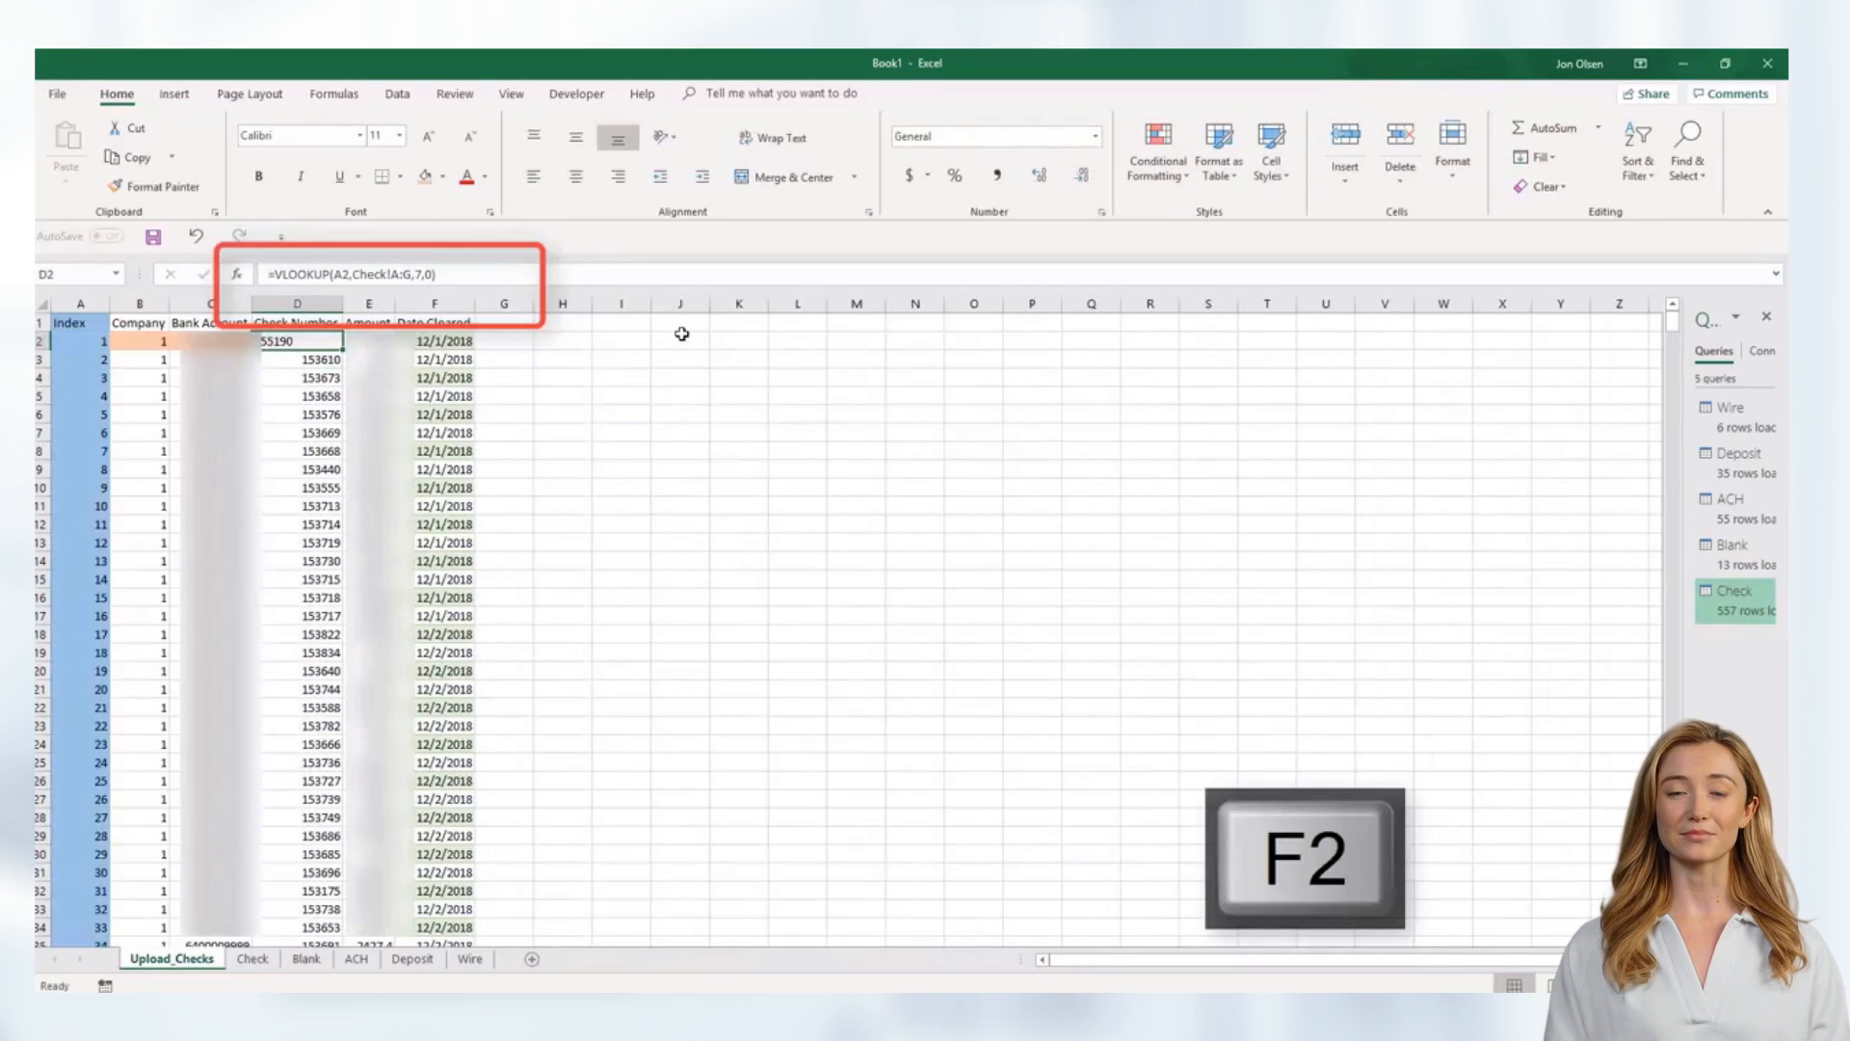
{"action": "key", "text": "Right"}
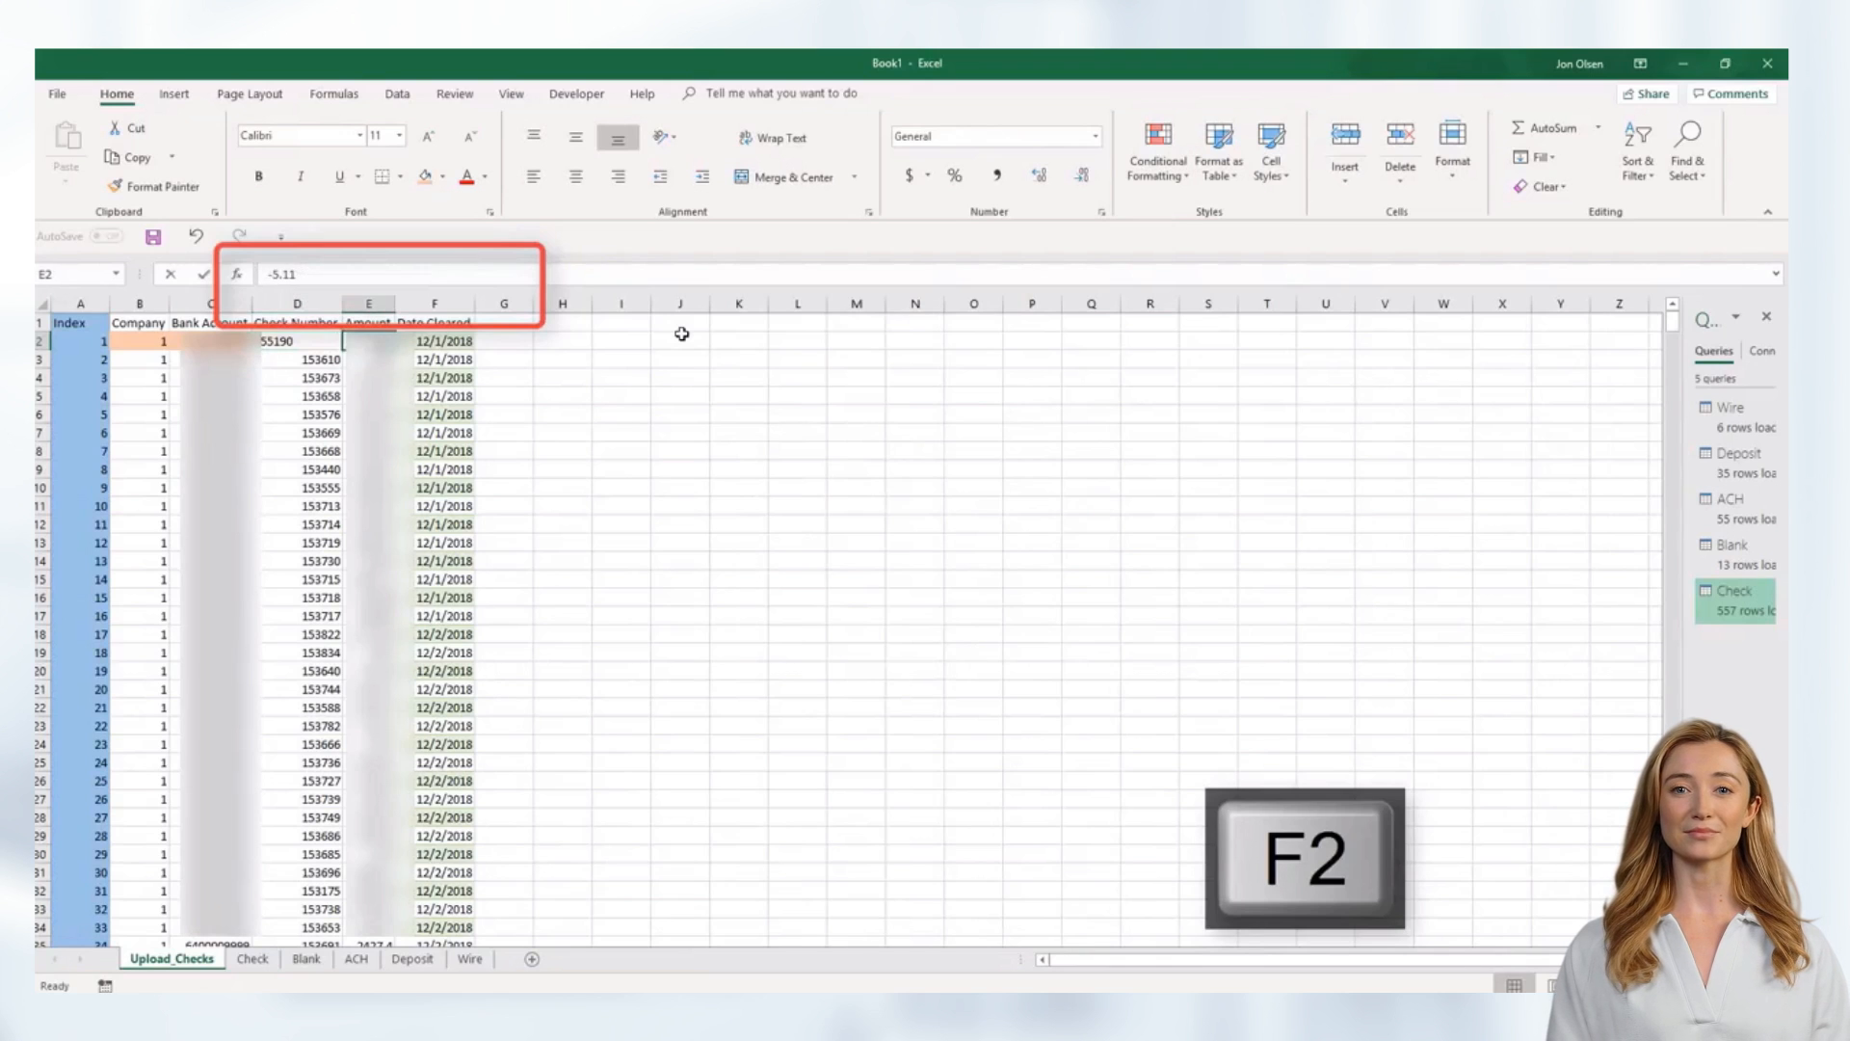
{"action": "type", "text": "=vlookup("}
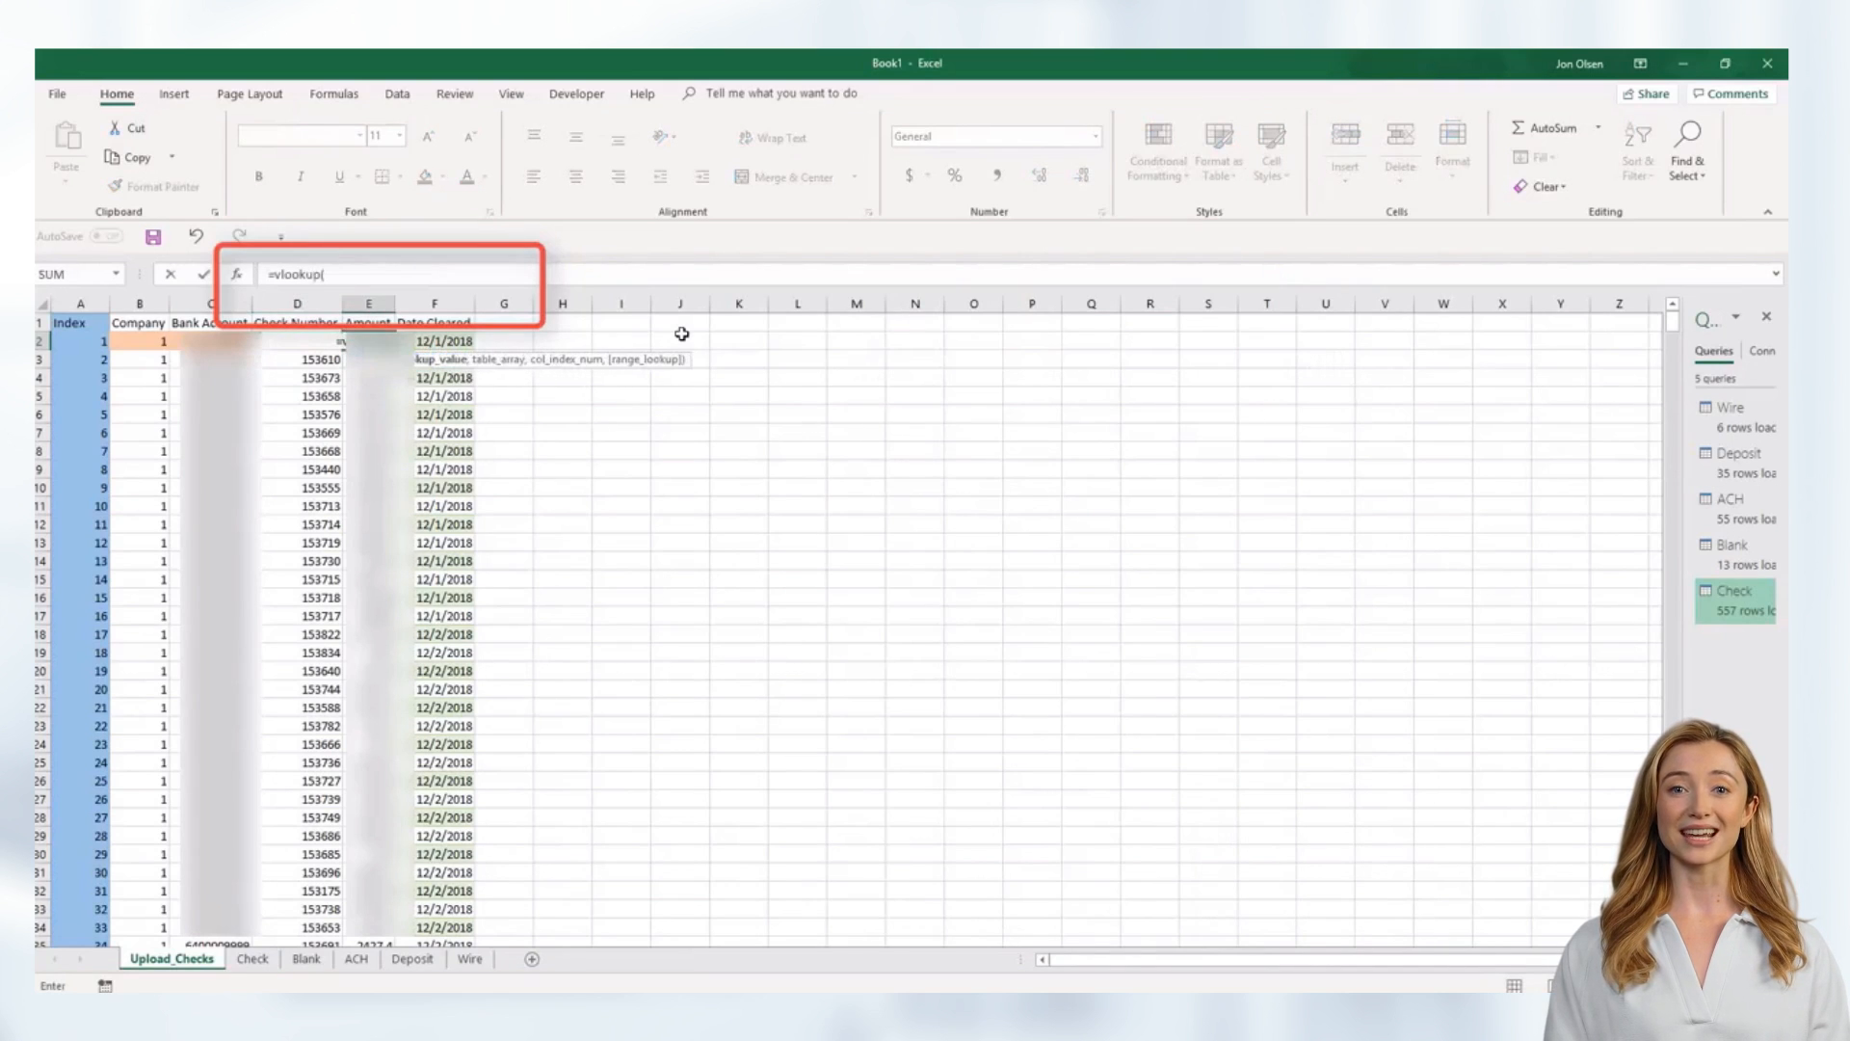
{"action": "key", "text": "Left"}
{"action": "key", "text": "Left"}
{"action": "key", "text": "Left"}
{"action": "key", "text": "Left"}
{"action": "type", "text": ","}
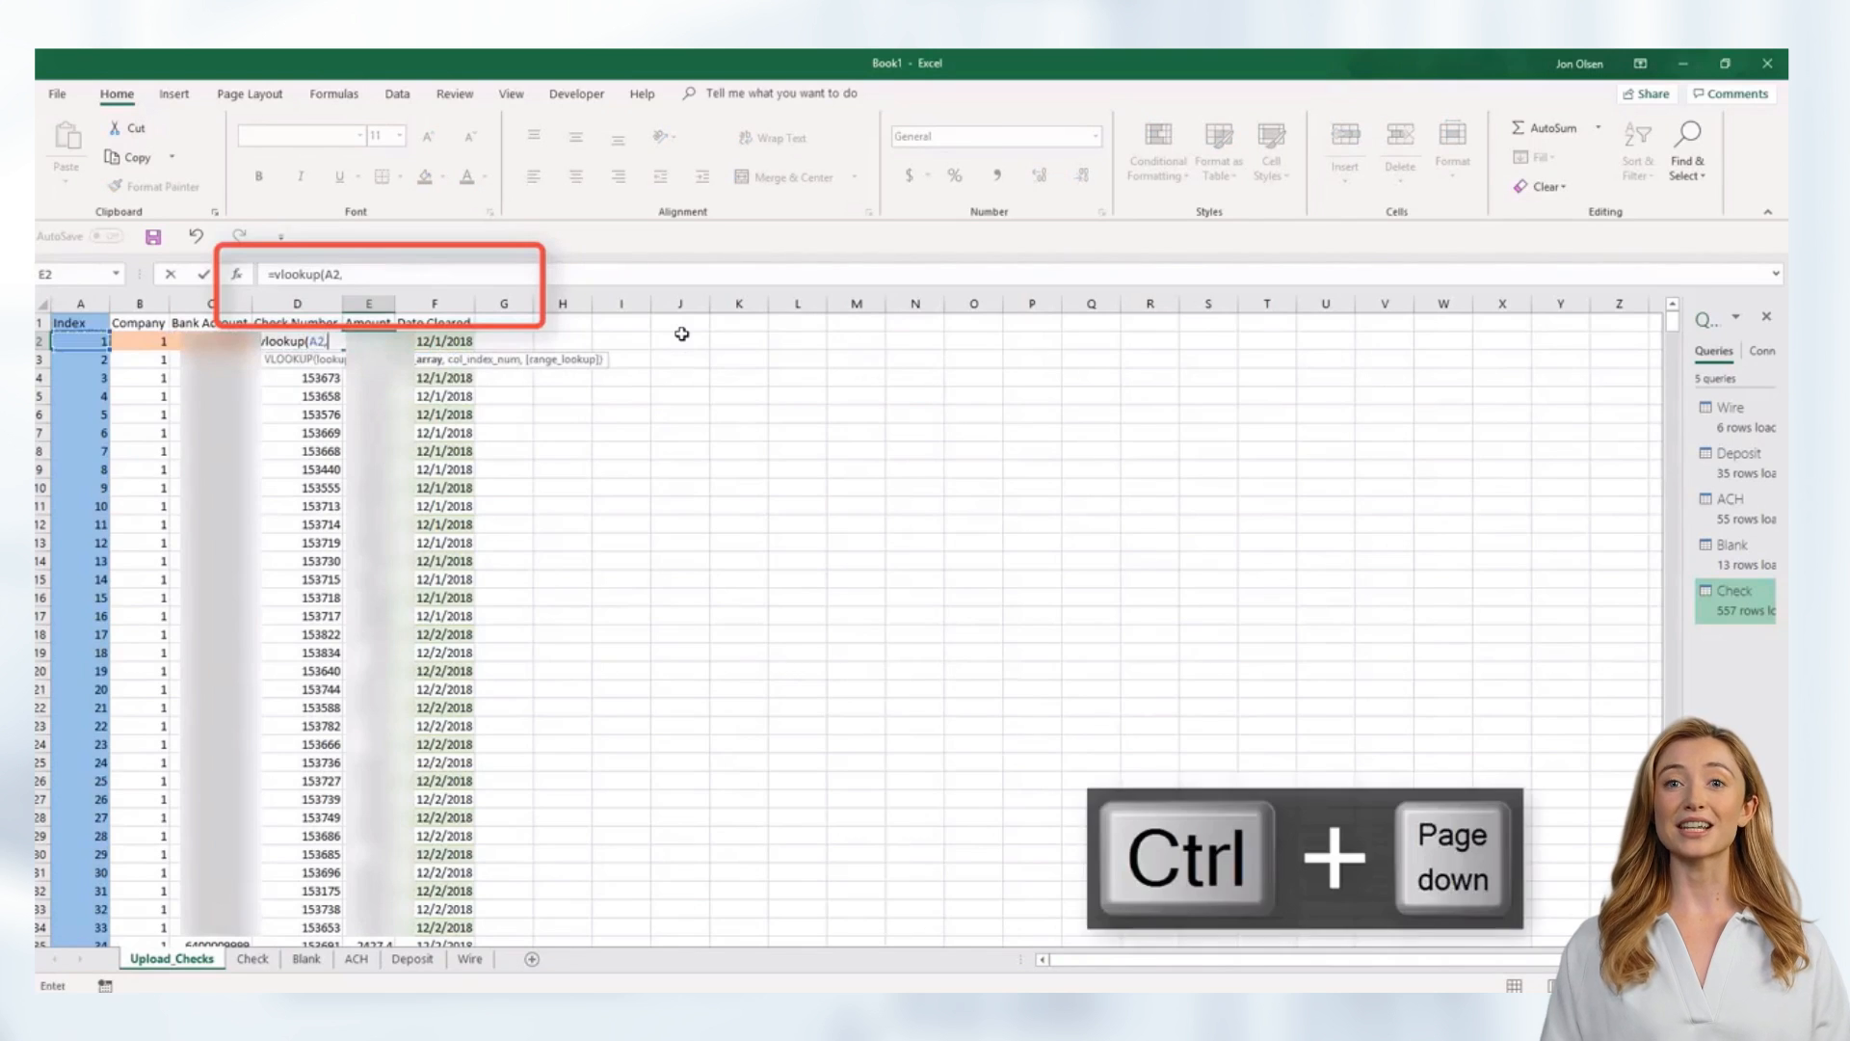
{"action": "key", "text": "ctrl+Page_Down"}
{"action": "key", "text": "ctrl+Home"}
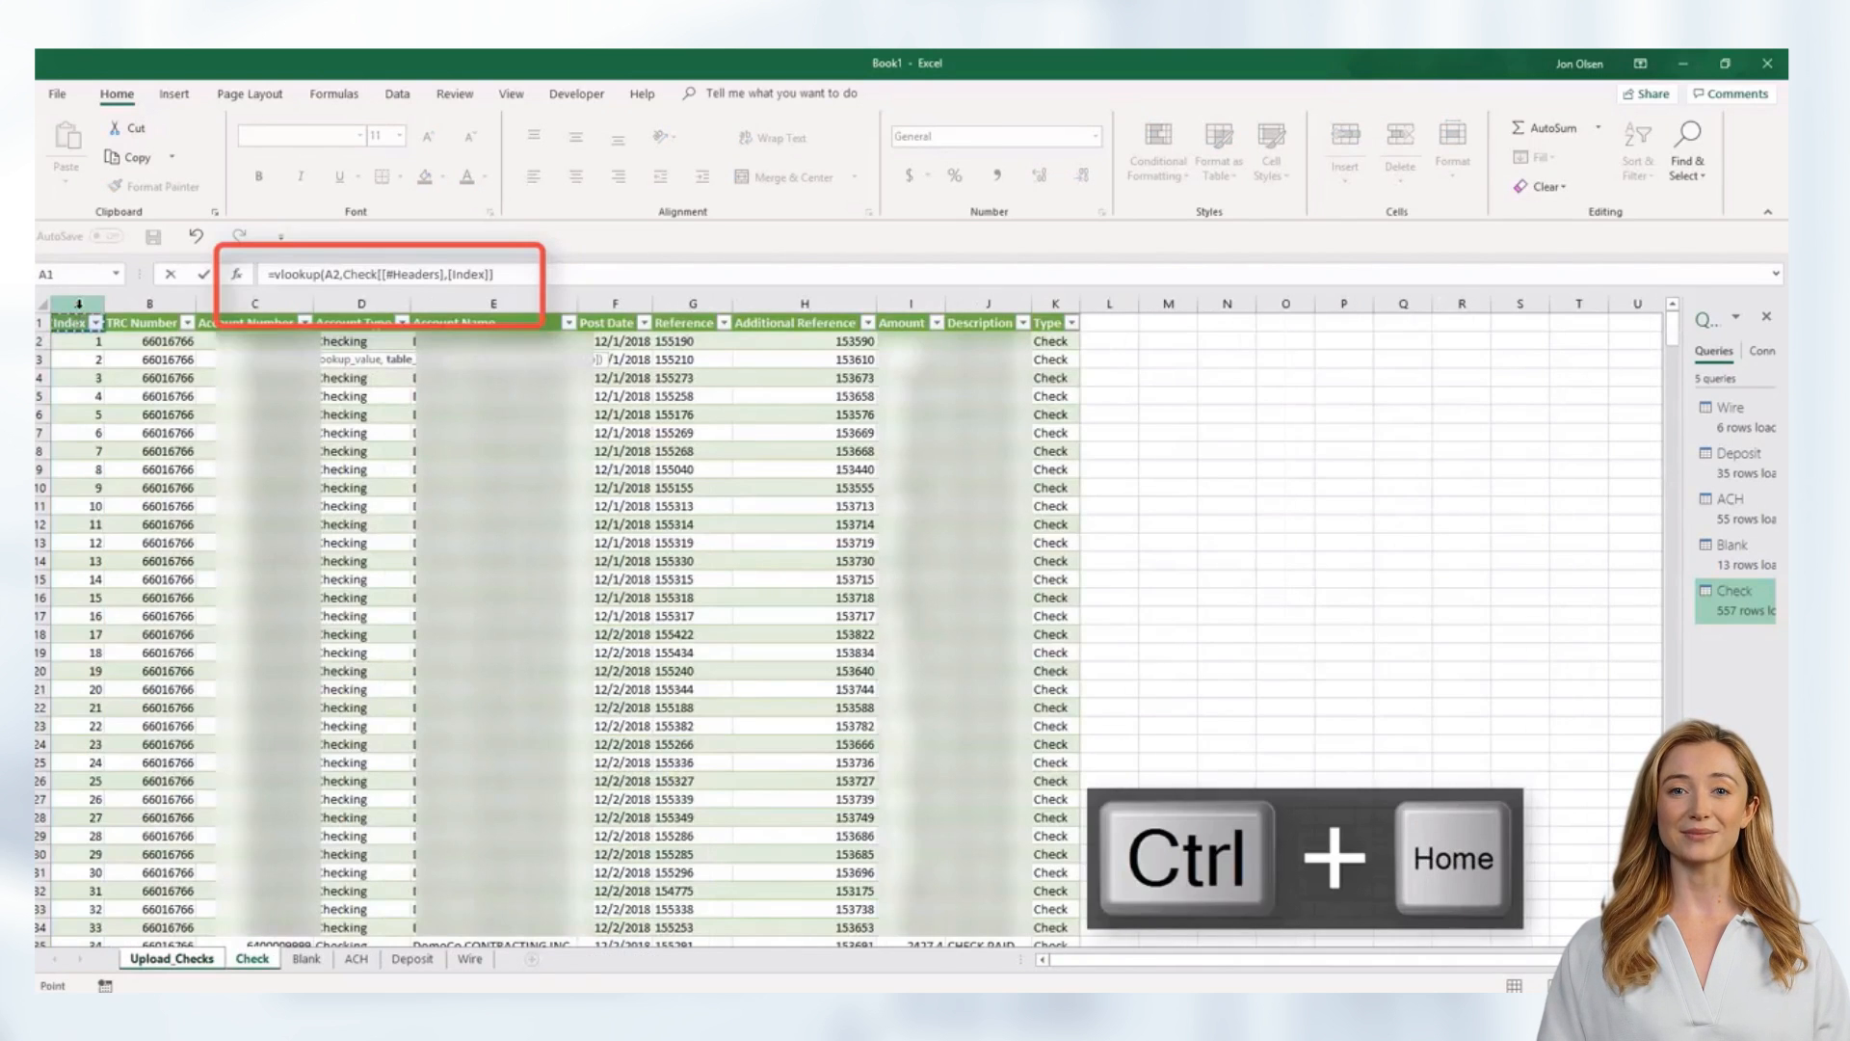
{"action": "left_click_drag", "start_coordinate": [79, 303], "coordinate": [894, 319]}
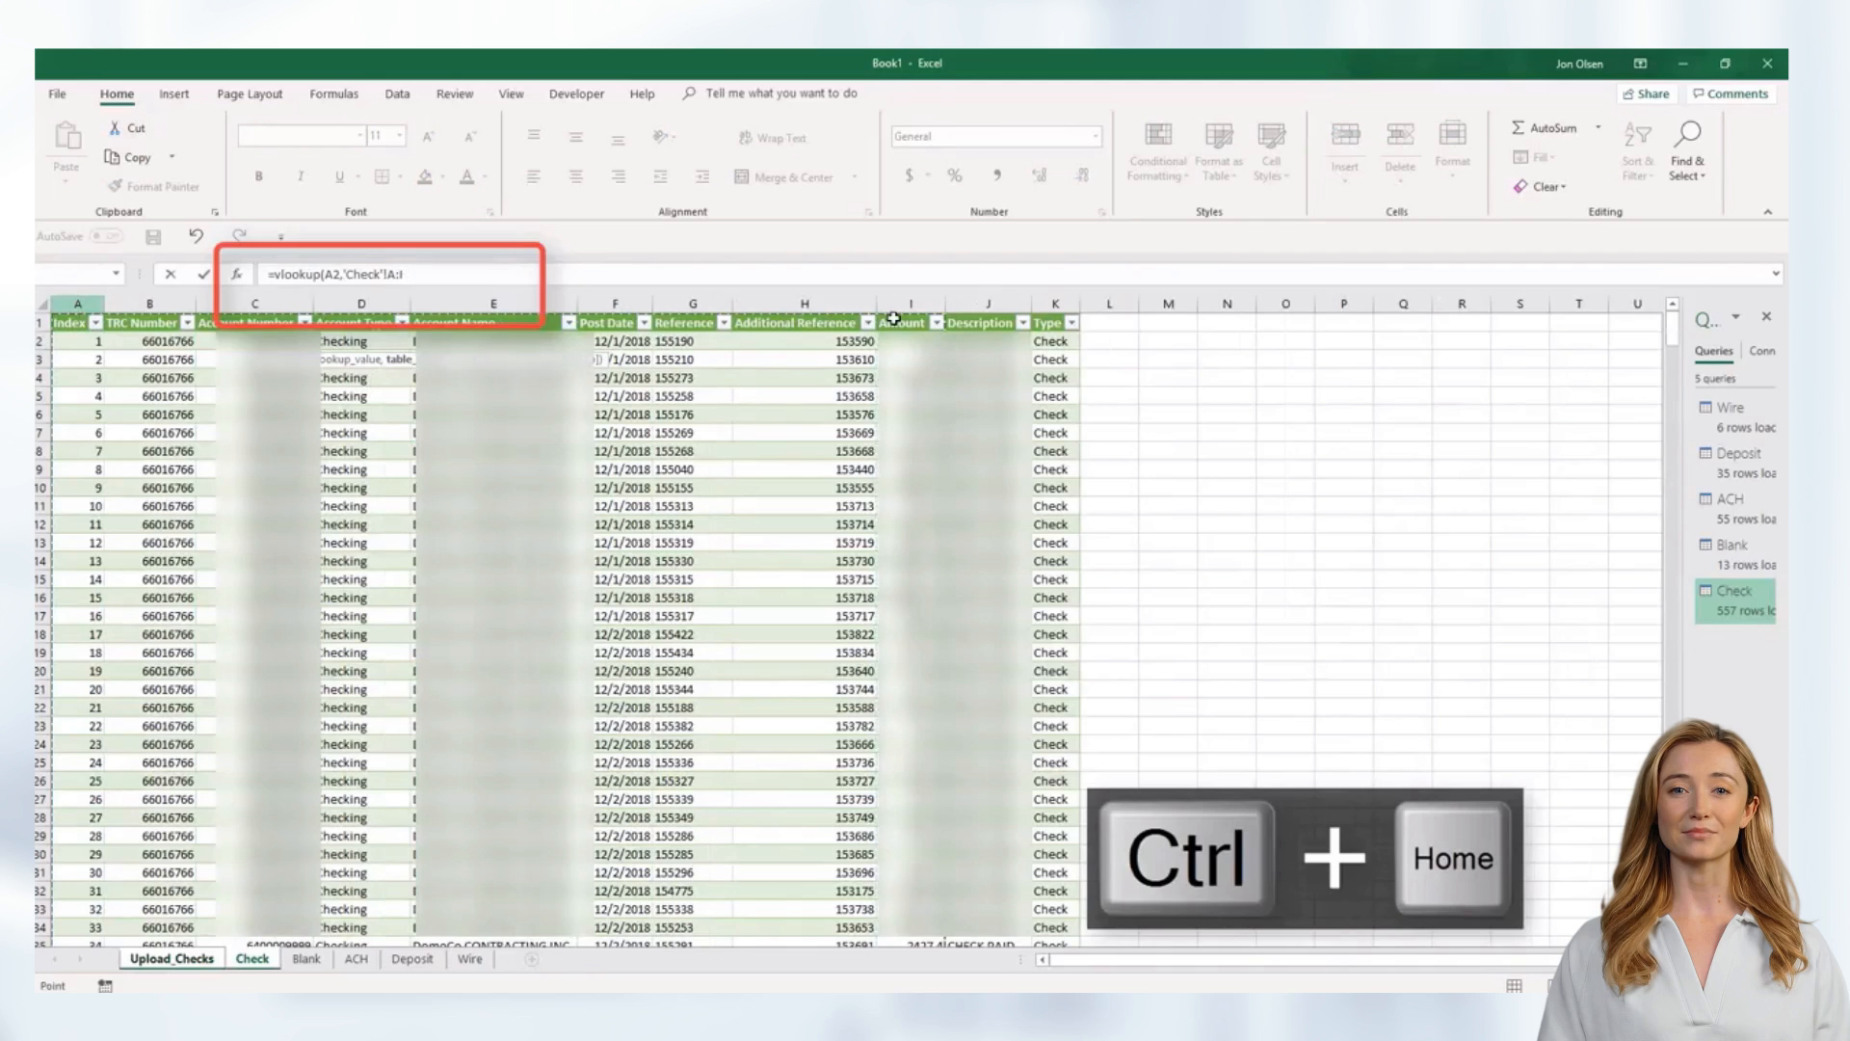
{"action": "type", "text": ",9,0)"}
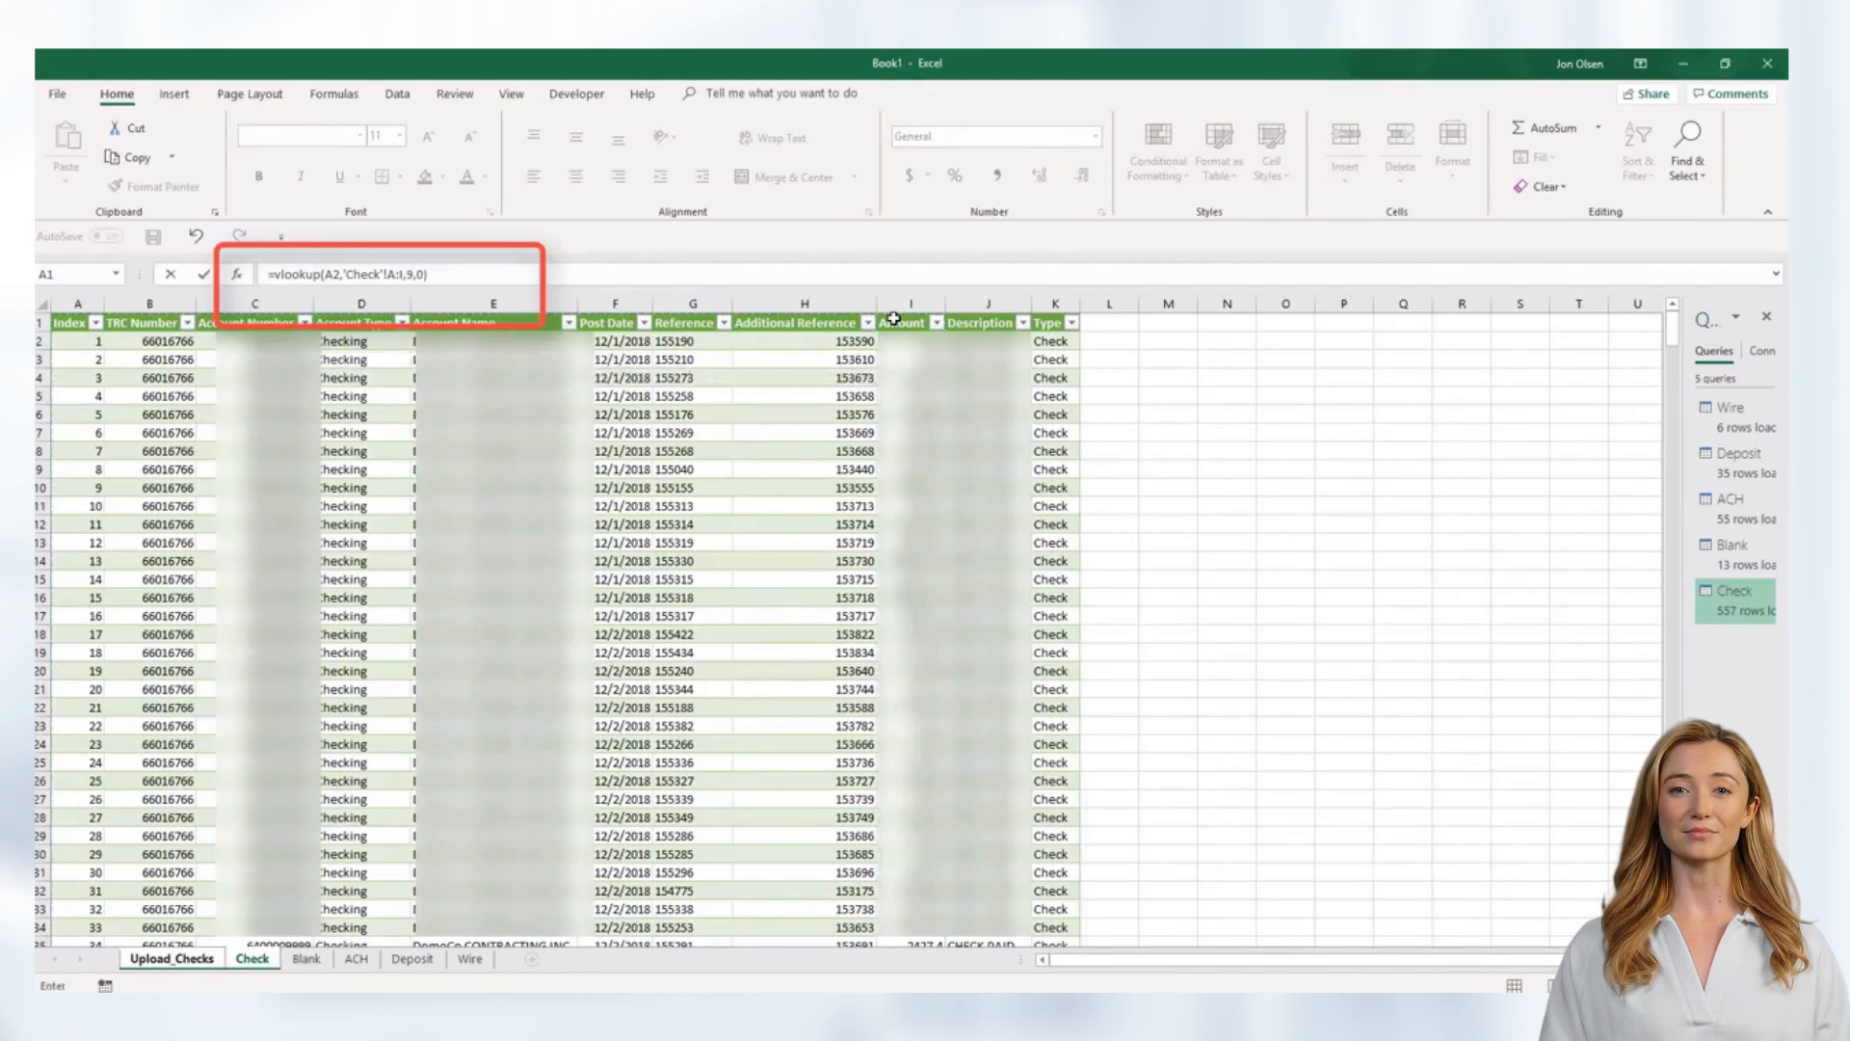
{"action": "key", "text": "Return"}
- Enter =VLOOKUP(A2,Check!A:F,6,0) in F2 to pull the cleared date from the Check sheet
{"action": "key", "text": "Up"}
{"action": "key", "text": "Right"}
{"action": "key", "text": "F2"}
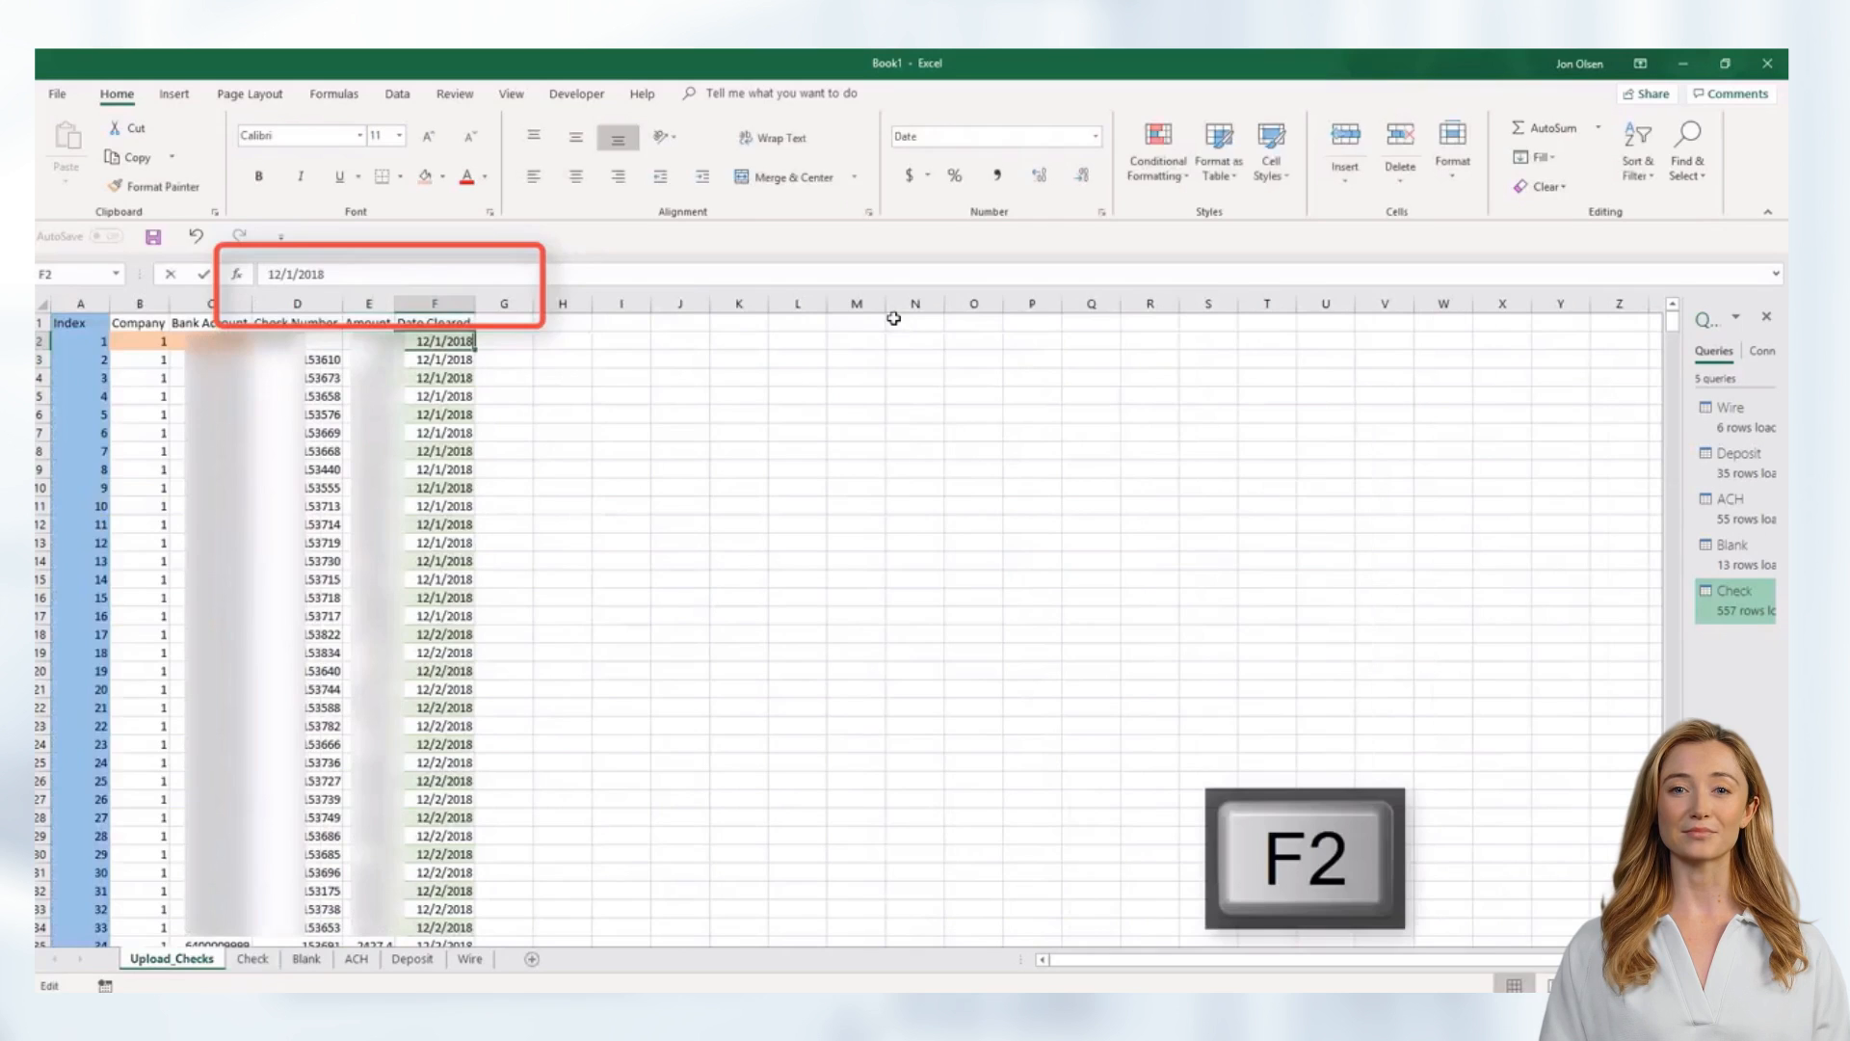
{"action": "type", "text": "=vl"}
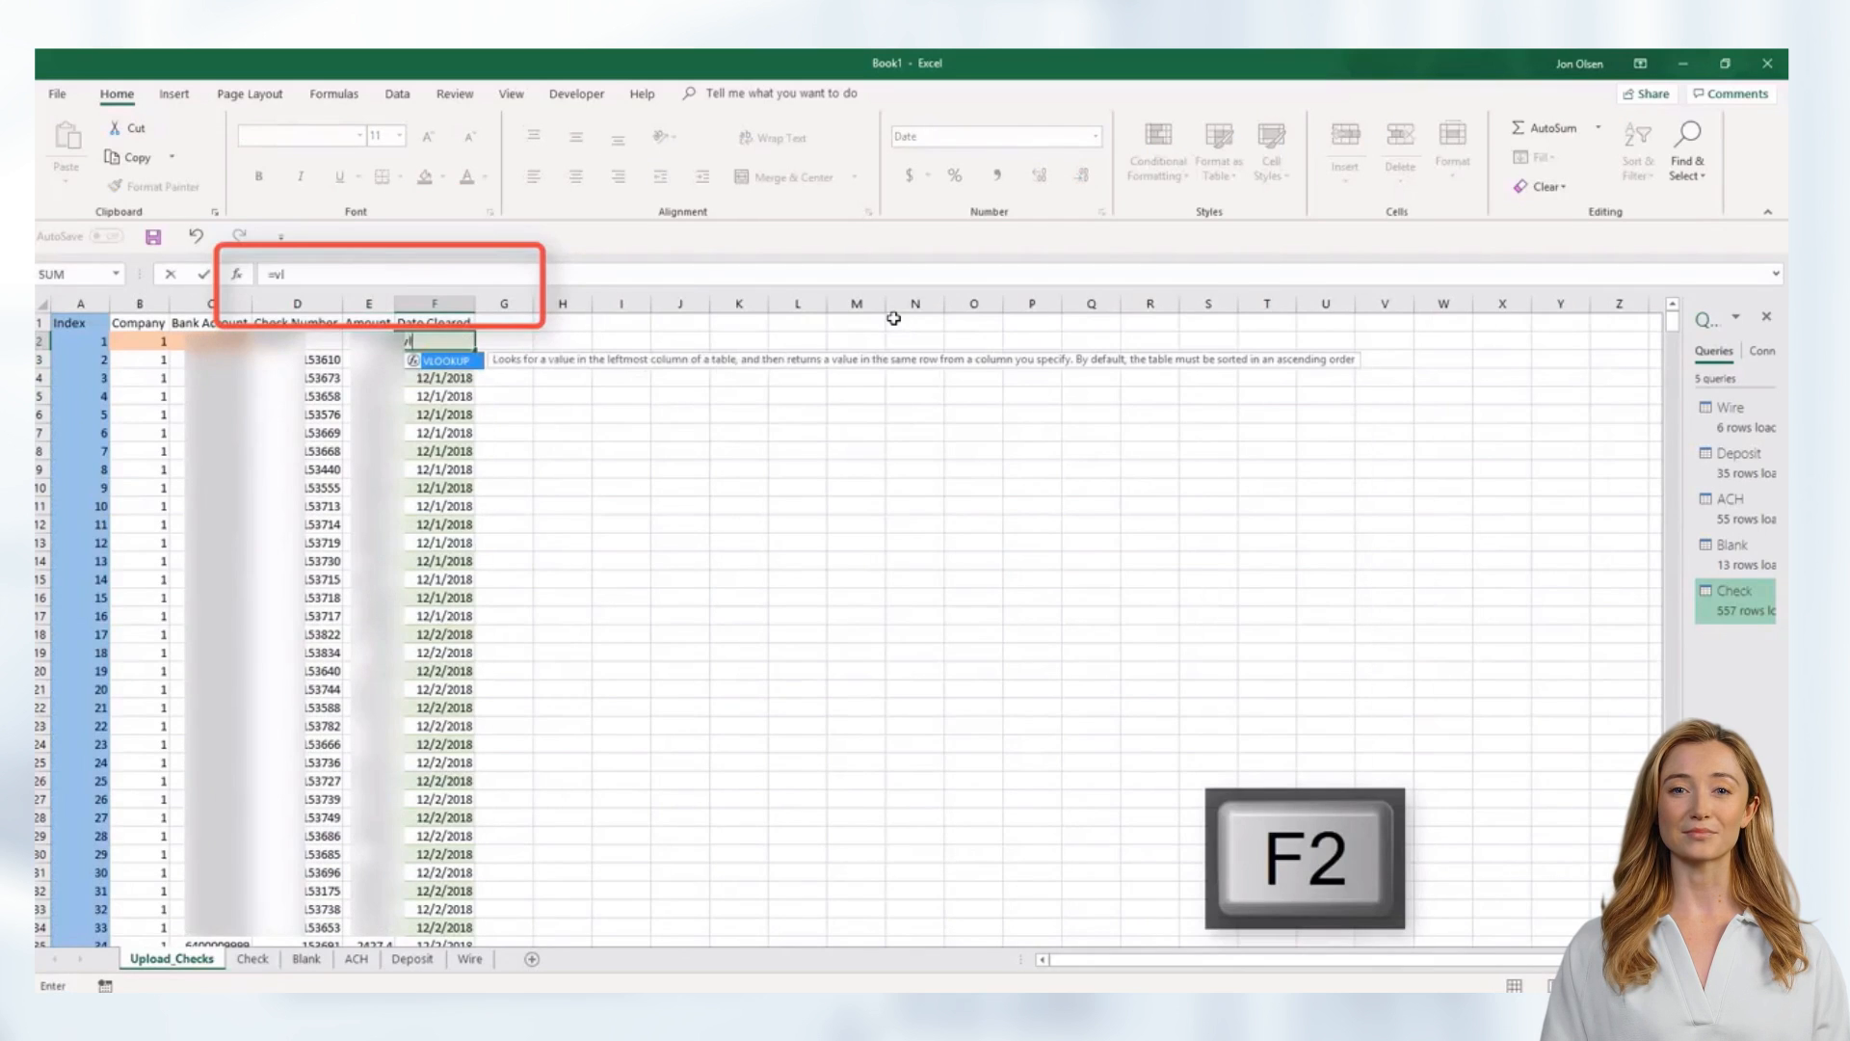
{"action": "type", "text": "ookup("}
{"action": "key", "text": "Left"}
{"action": "key", "text": "Left"}
{"action": "key", "text": "Left"}
{"action": "key", "text": "Left"}
{"action": "key", "text": "Left"}
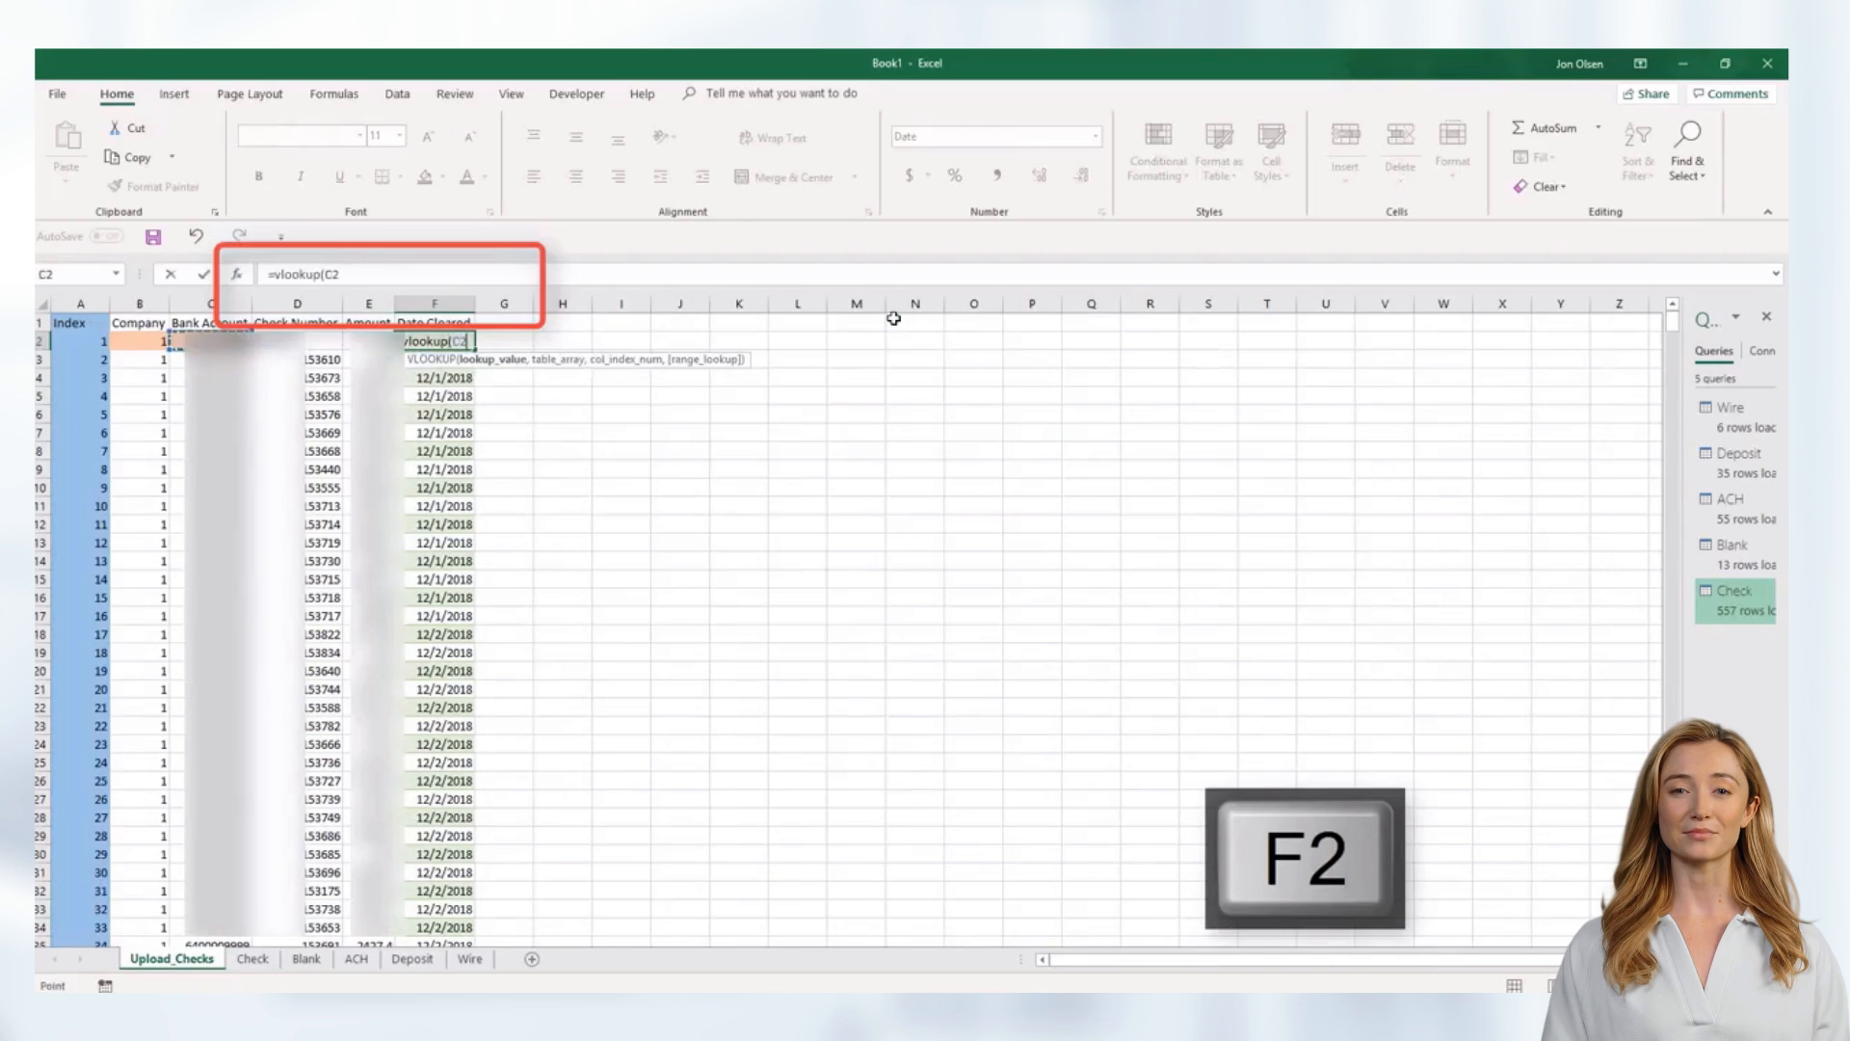
{"action": "type", "text": ","}
{"action": "key", "text": "ctrl+Page_Down"}
{"action": "key", "text": "ctrl+Home"}
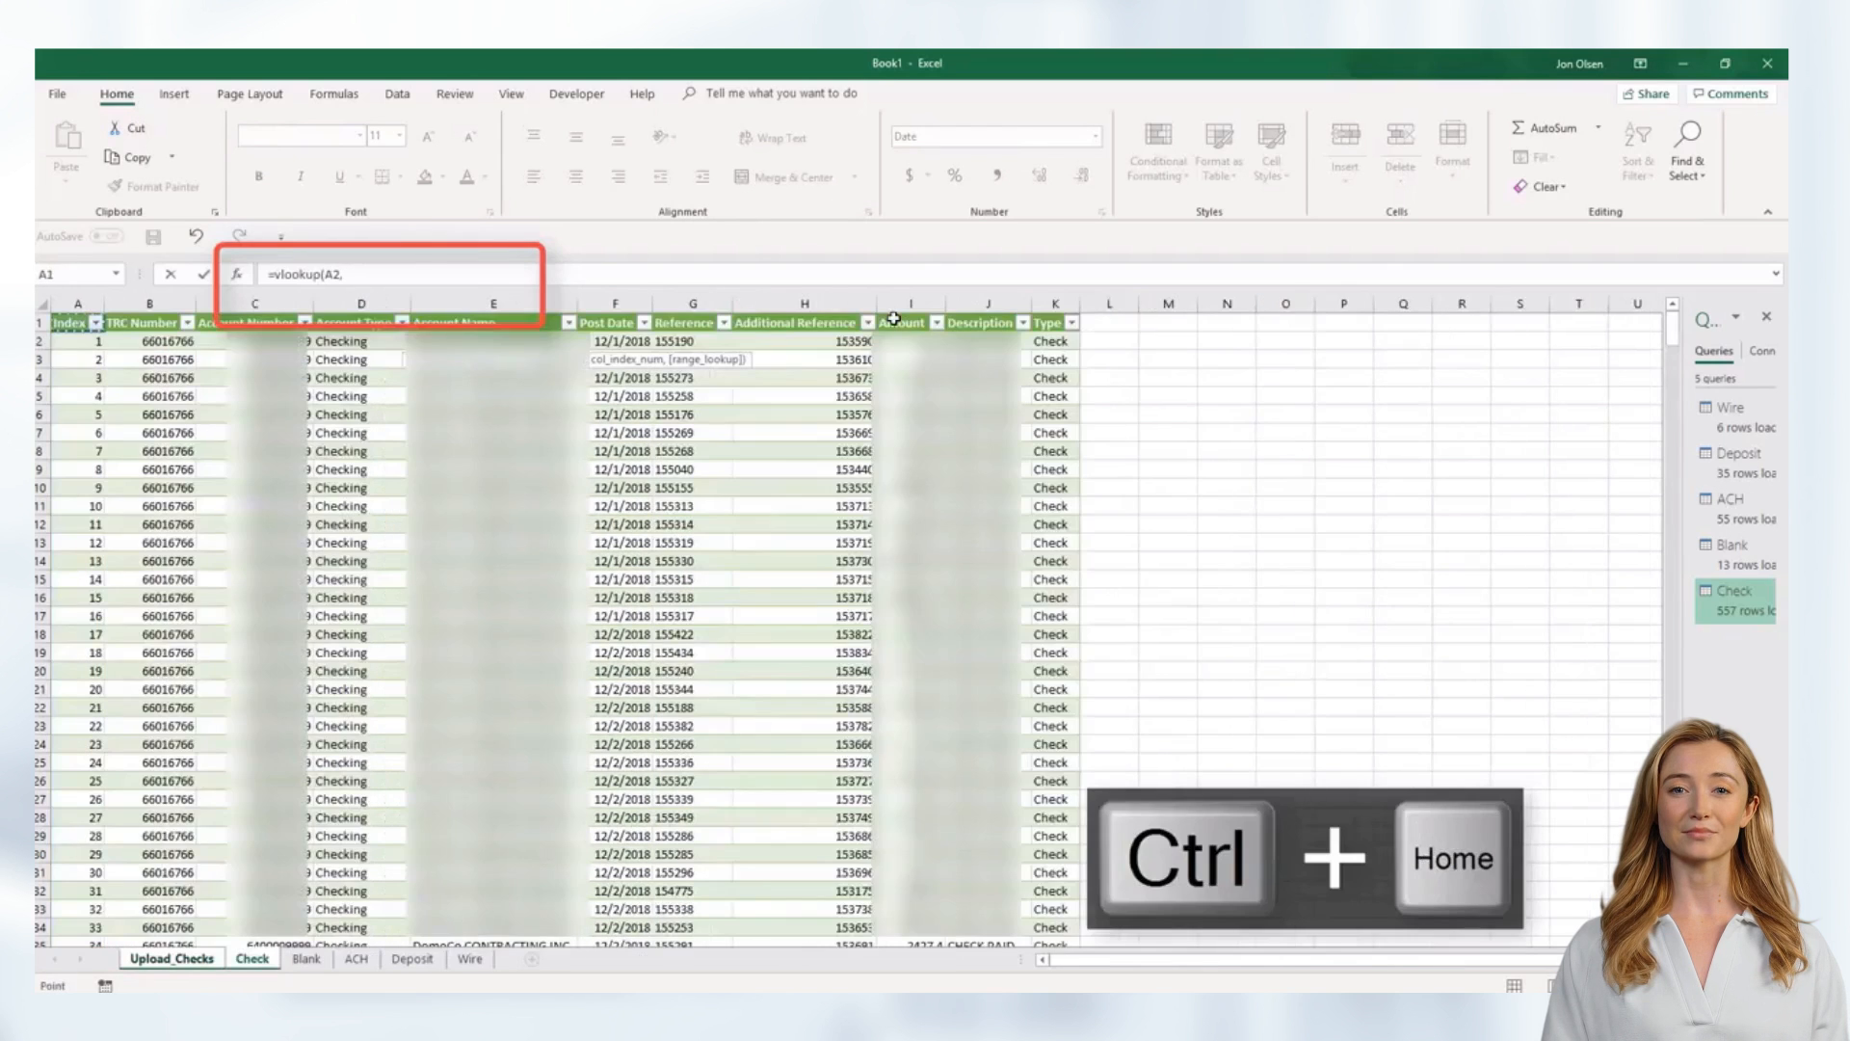
{"action": "left_click_drag", "start_coordinate": [60, 294], "coordinate": [615, 318]}
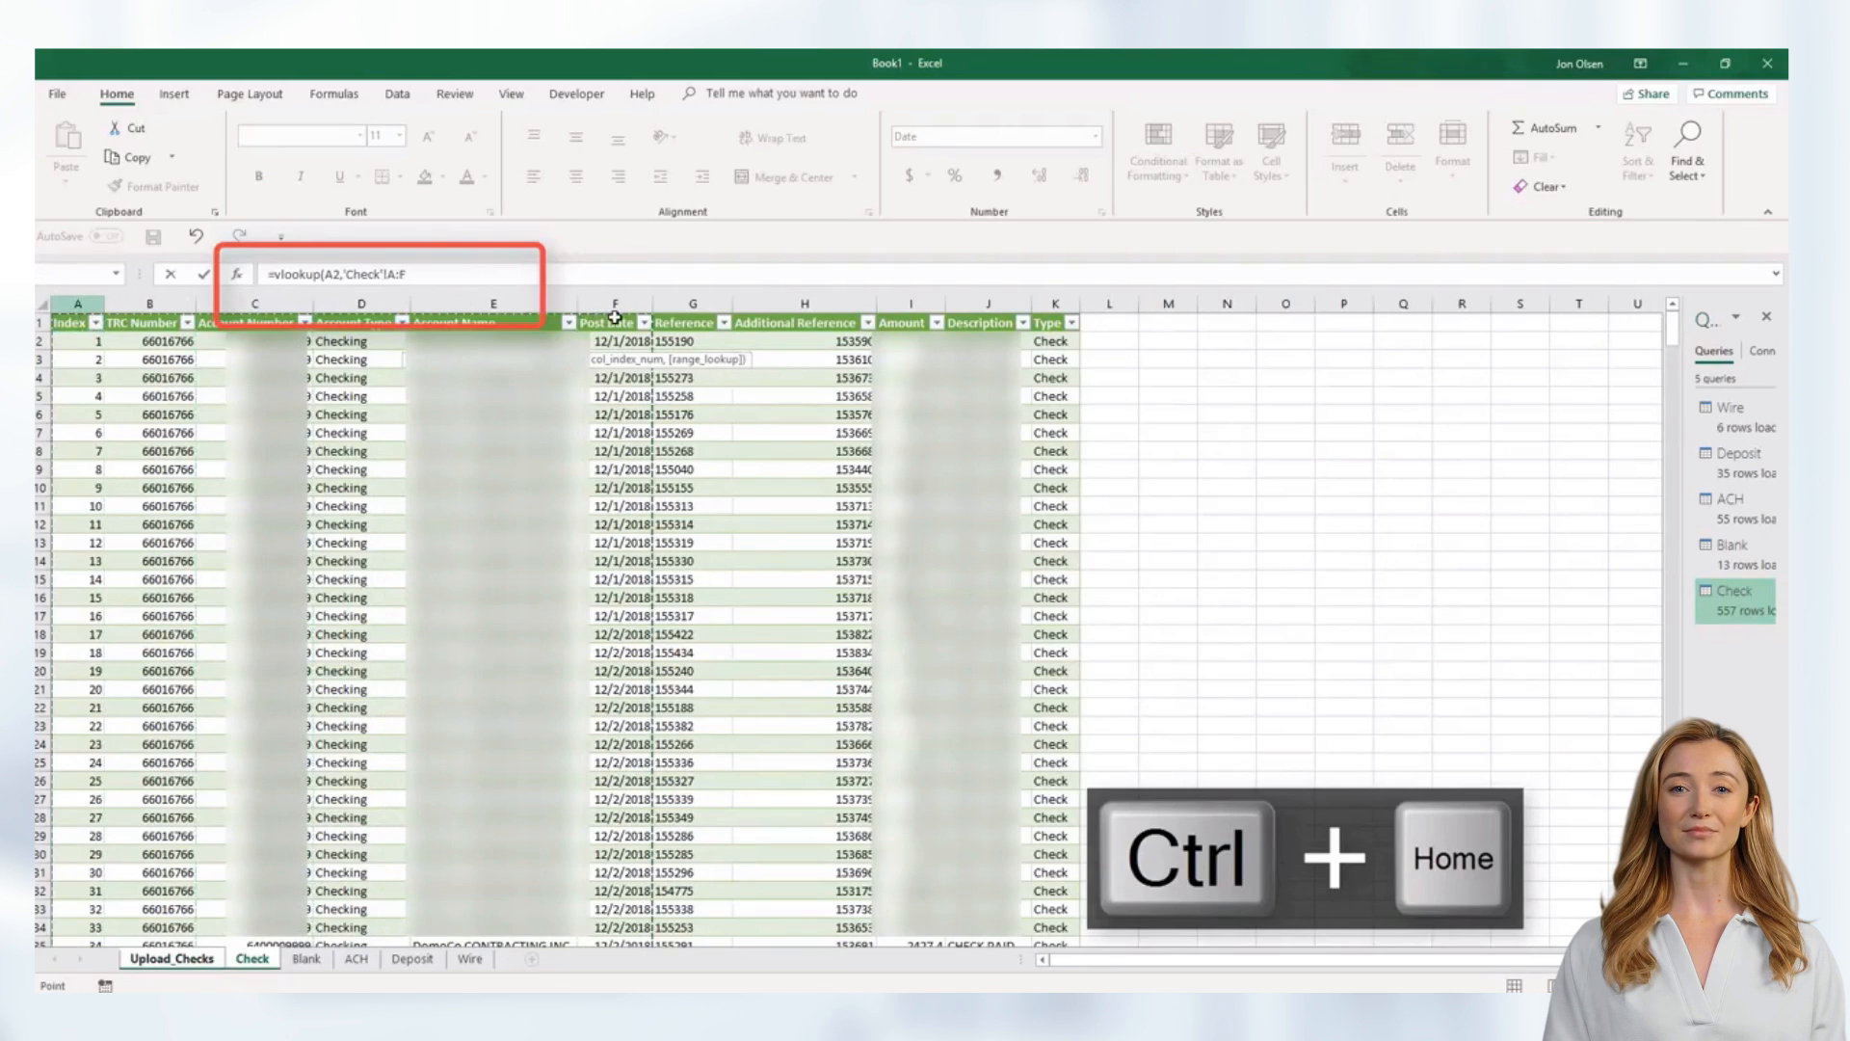
{"action": "type", "text": ",6,0)"}
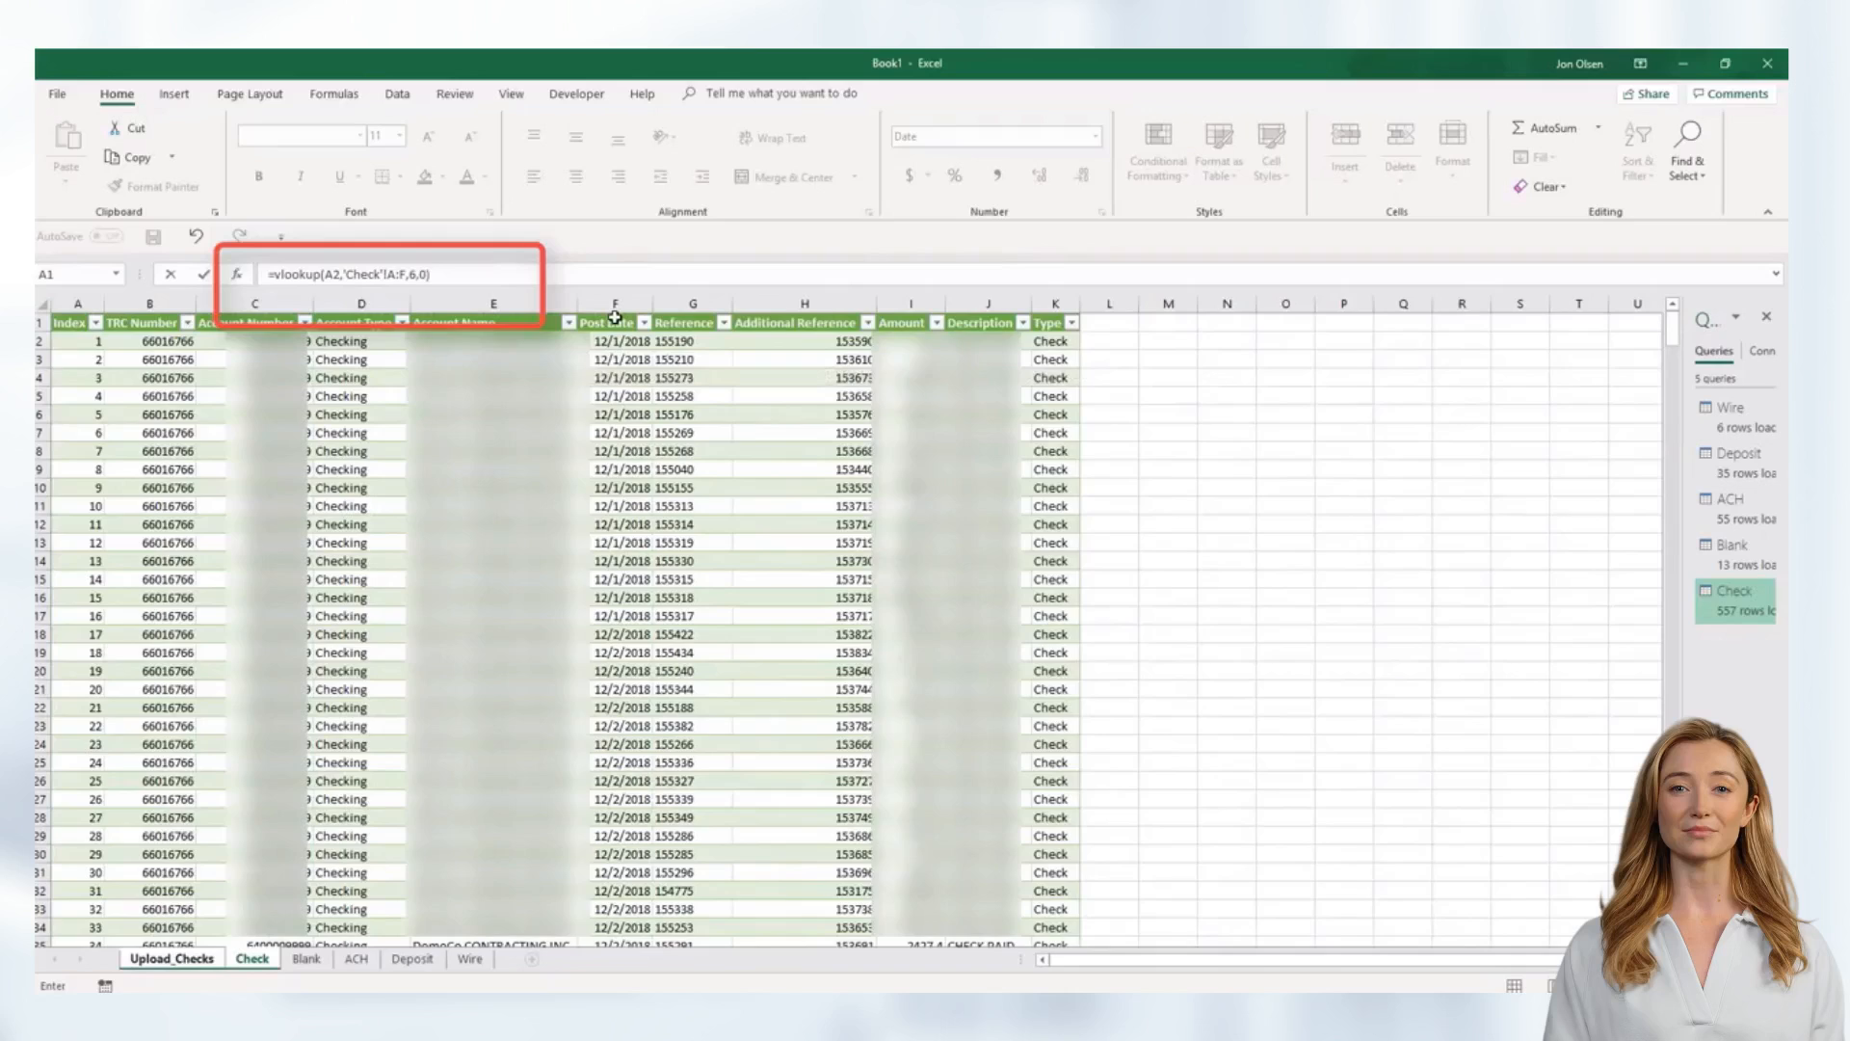
{"action": "key", "text": "Return"}
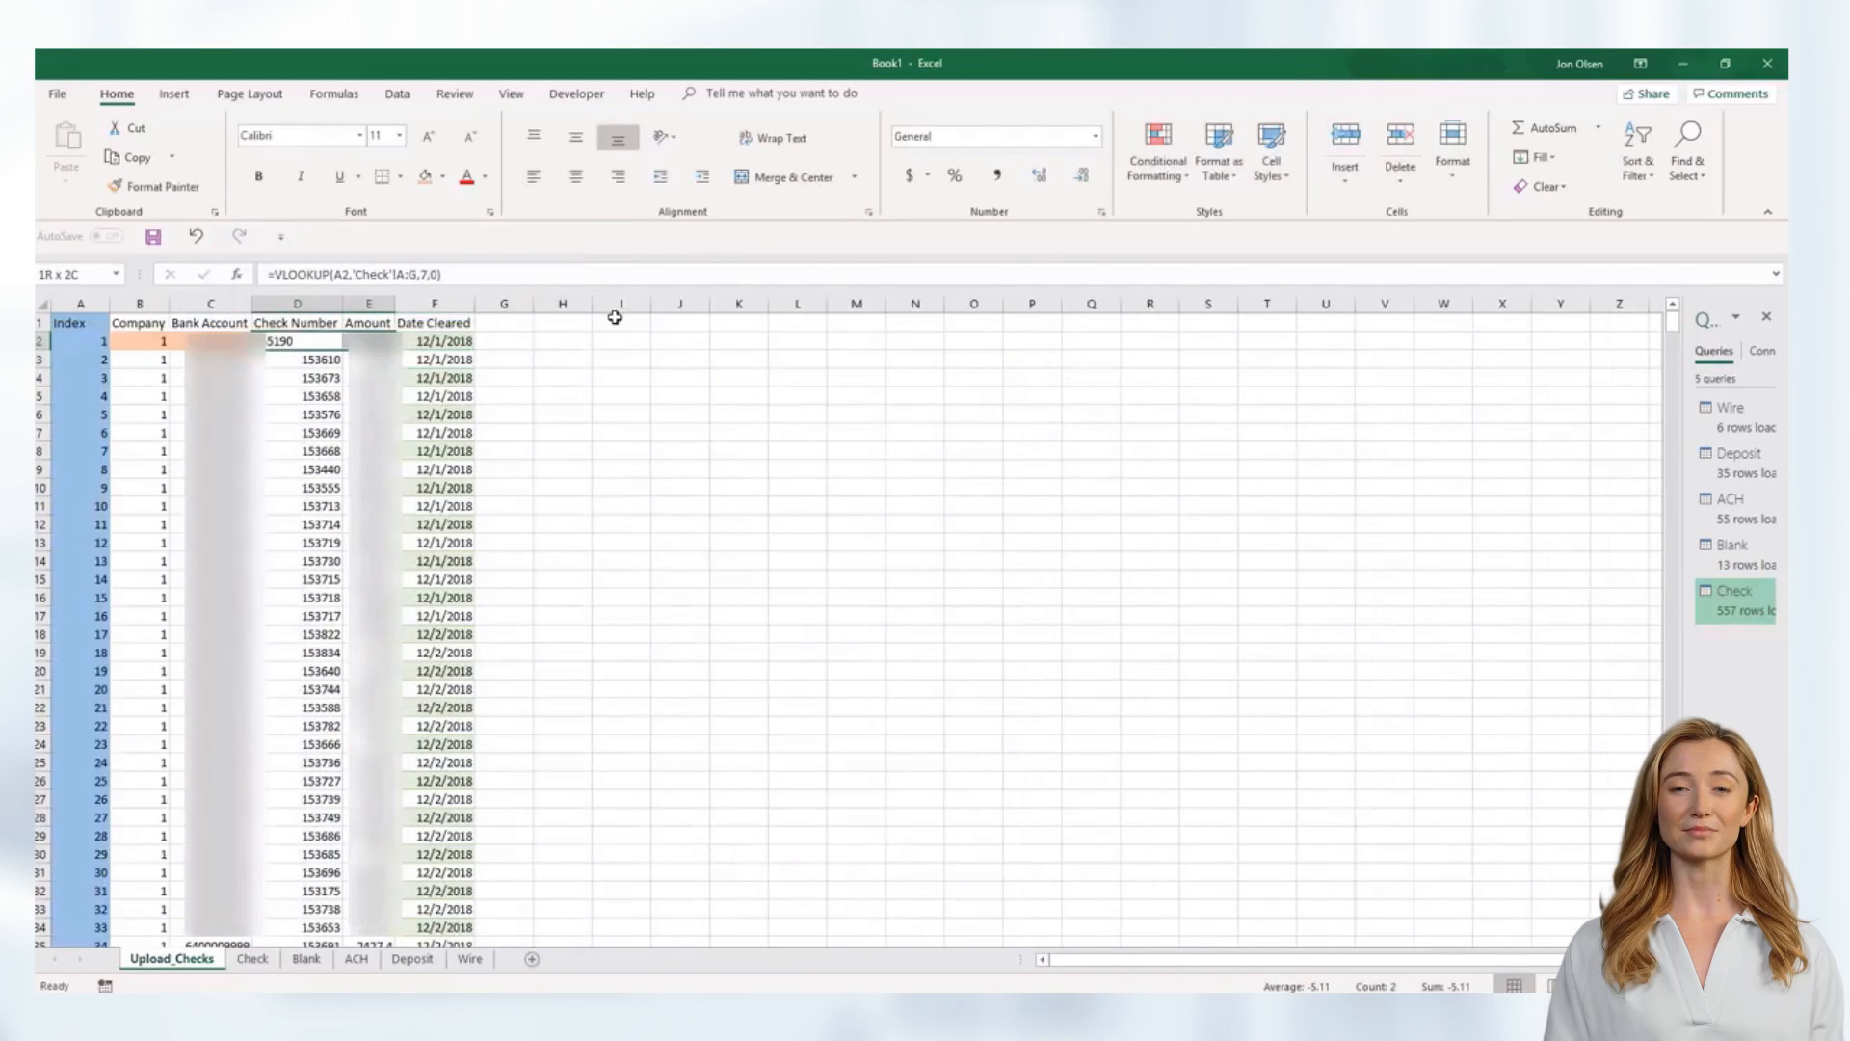
- Copy the lookup formulas in D2:F2 down columns D through F to row 1000
{"action": "key", "text": "ctrl+c"}
{"action": "key", "text": "ctrl+shift+Down"}
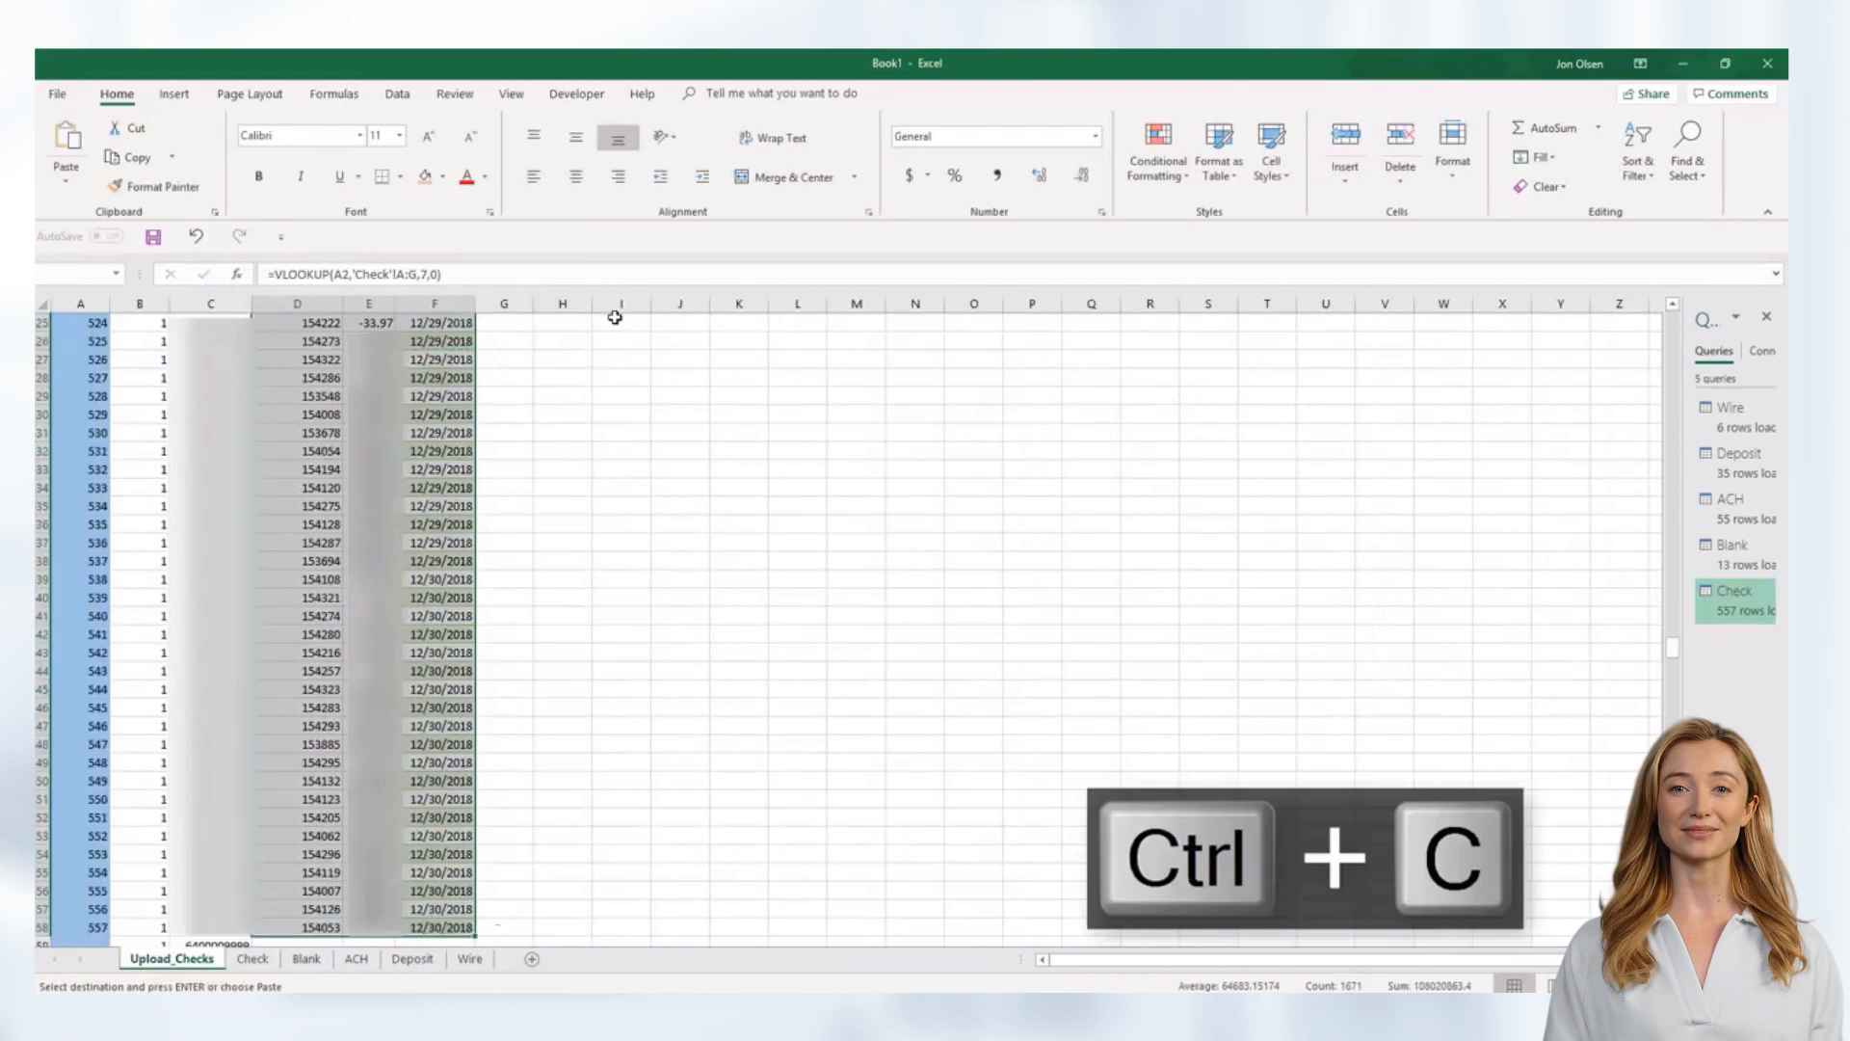
{"action": "key", "text": "shift+Page_Down"}
{"action": "key", "text": "shift+Page_Down"}
{"action": "key", "text": "shift+Page_Down"}
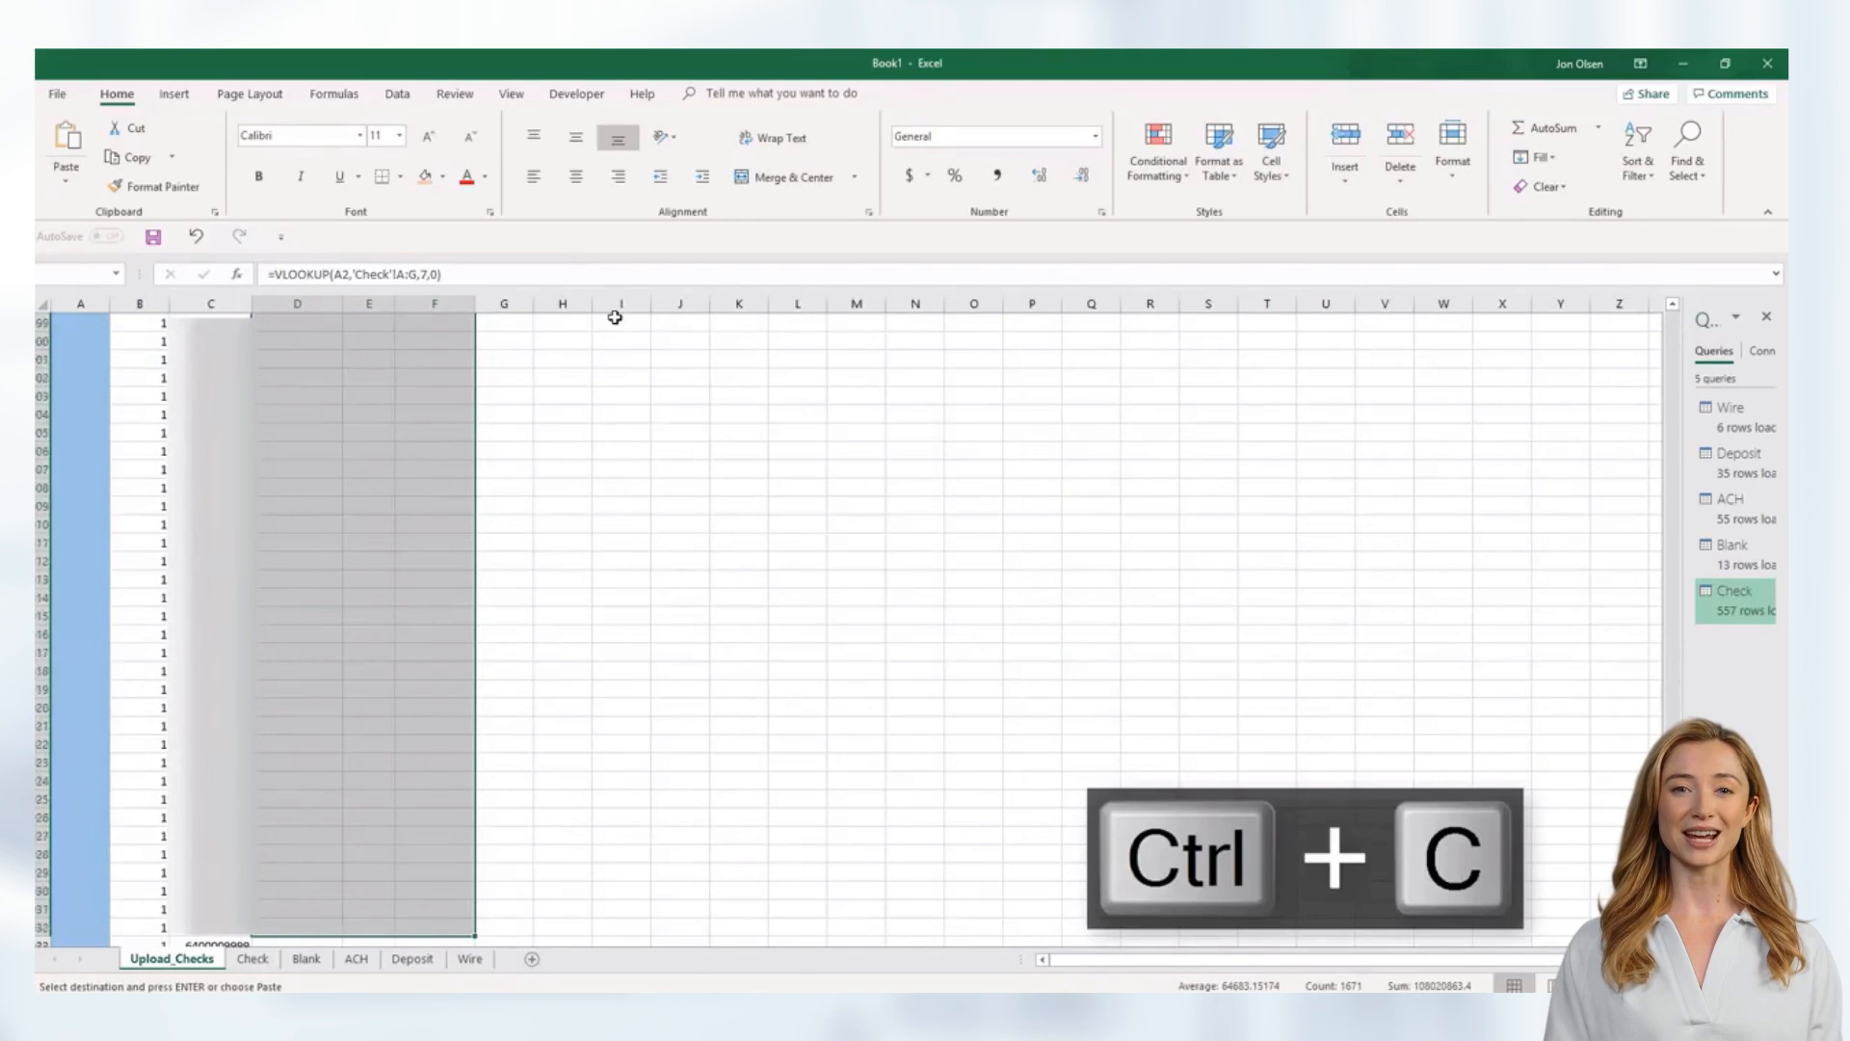
{"action": "key", "text": "shift+Page_Down"}
{"action": "key", "text": "shift+Page_Down"}
{"action": "key", "text": "shift+Page_Down"}
{"action": "key", "text": "shift+Page_Down"}
{"action": "key", "text": "shift+Page_Down"}
{"action": "key", "text": "shift+Page_Down"}
{"action": "key", "text": "shift+Page_Down"}
{"action": "key", "text": "shift+Page_Down"}
{"action": "key", "text": "shift+Page_Down"}
{"action": "key", "text": "shift+Page_Down"}
{"action": "key", "text": "ctrl+v"}
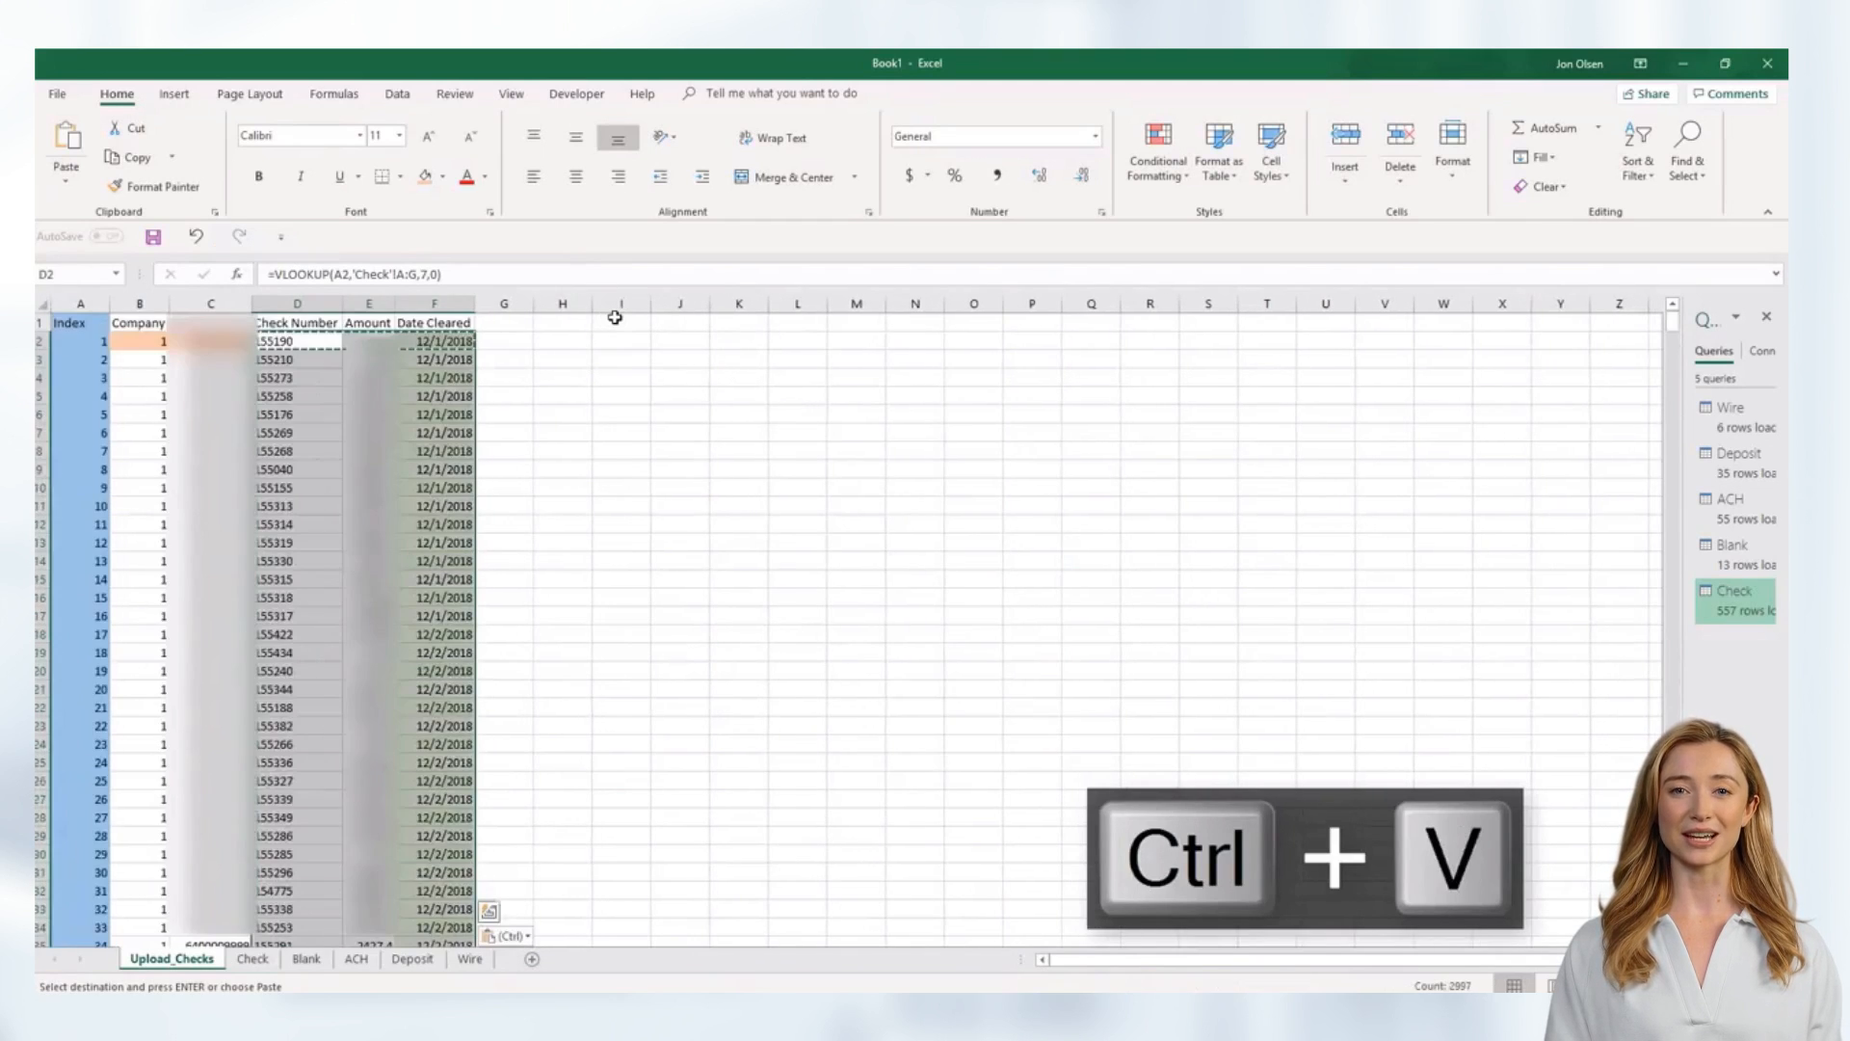
- Examine the cell contents across row 1000, from the Index column through Date Cleared
{"action": "key", "text": "ctrl+Down"}
{"action": "key", "text": "Down"}
{"action": "key", "text": "Down"}
{"action": "key", "text": "Up"}
{"action": "key", "text": "Up"}
{"action": "key", "text": "Escape"}
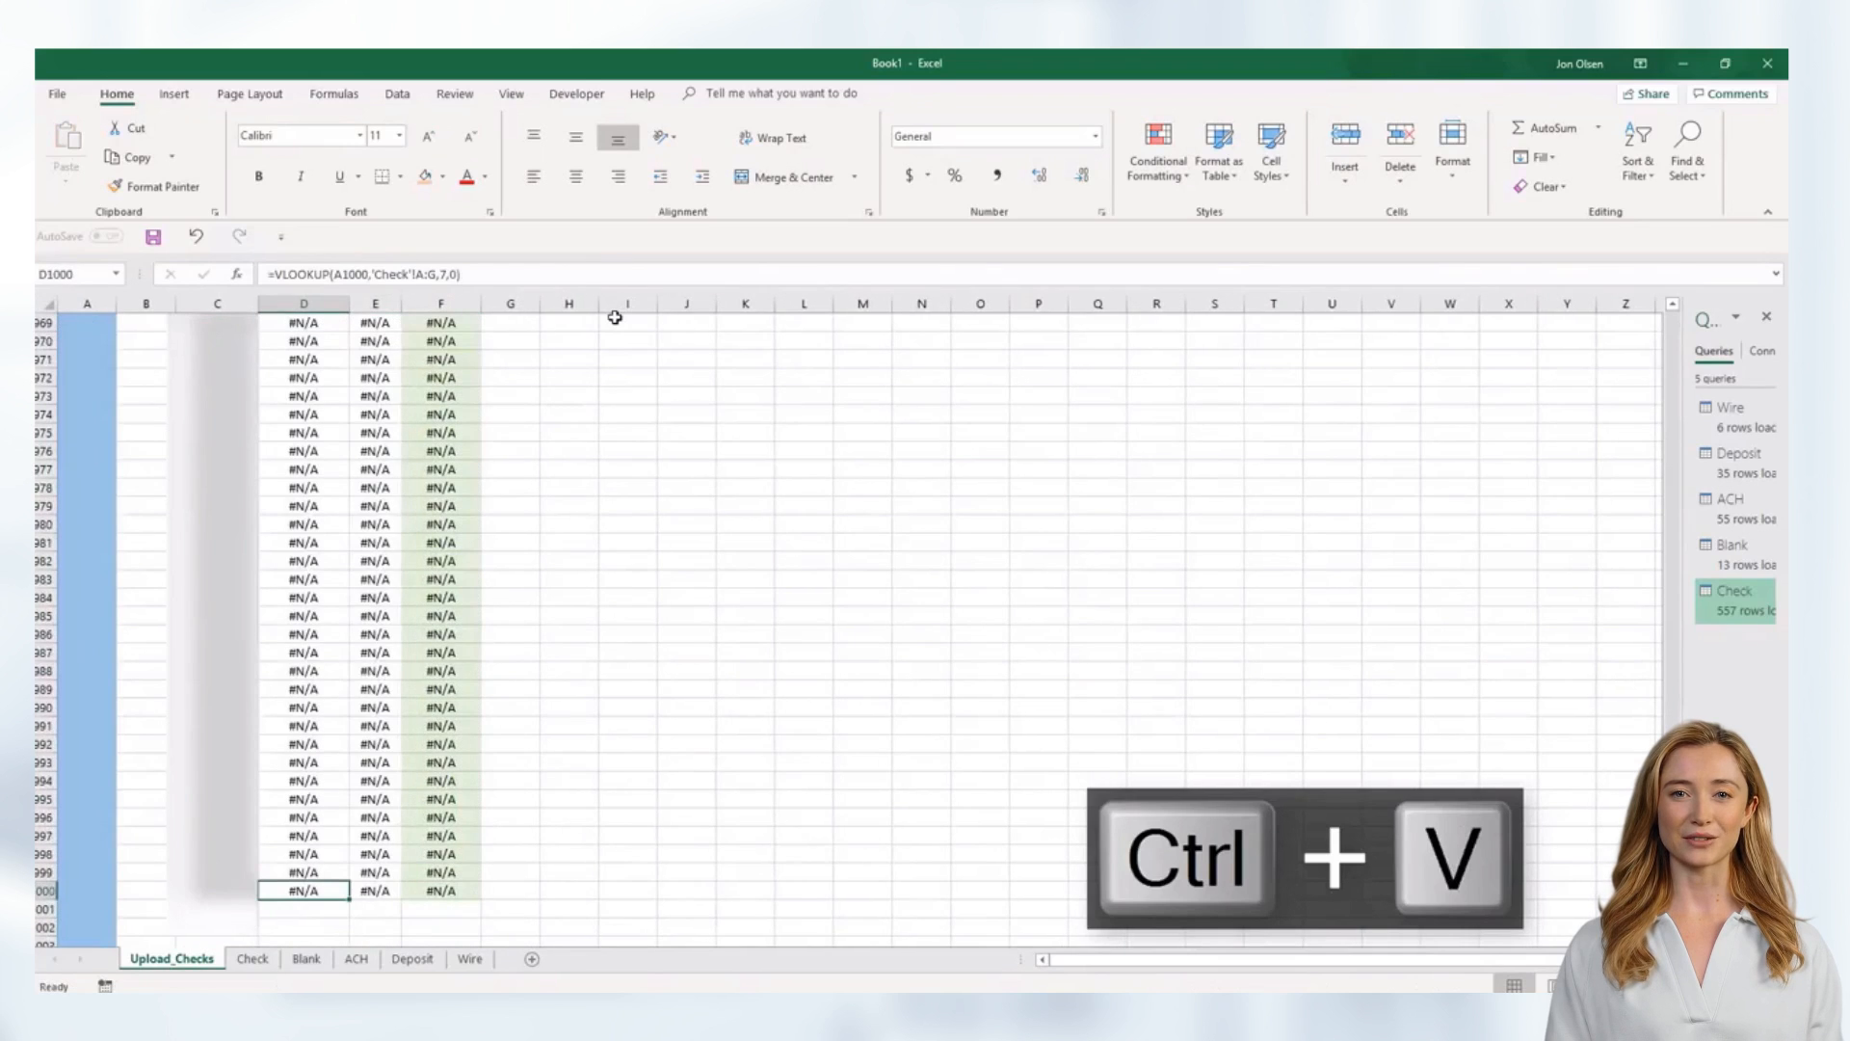
{"action": "key", "text": "Left"}
{"action": "key", "text": "Left"}
{"action": "key", "text": "Left"}
{"action": "key", "text": "F2"}
{"action": "key", "text": "Tab"}
{"action": "key", "text": "F2"}
{"action": "key", "text": "Tab"}
{"action": "key", "text": "F2"}
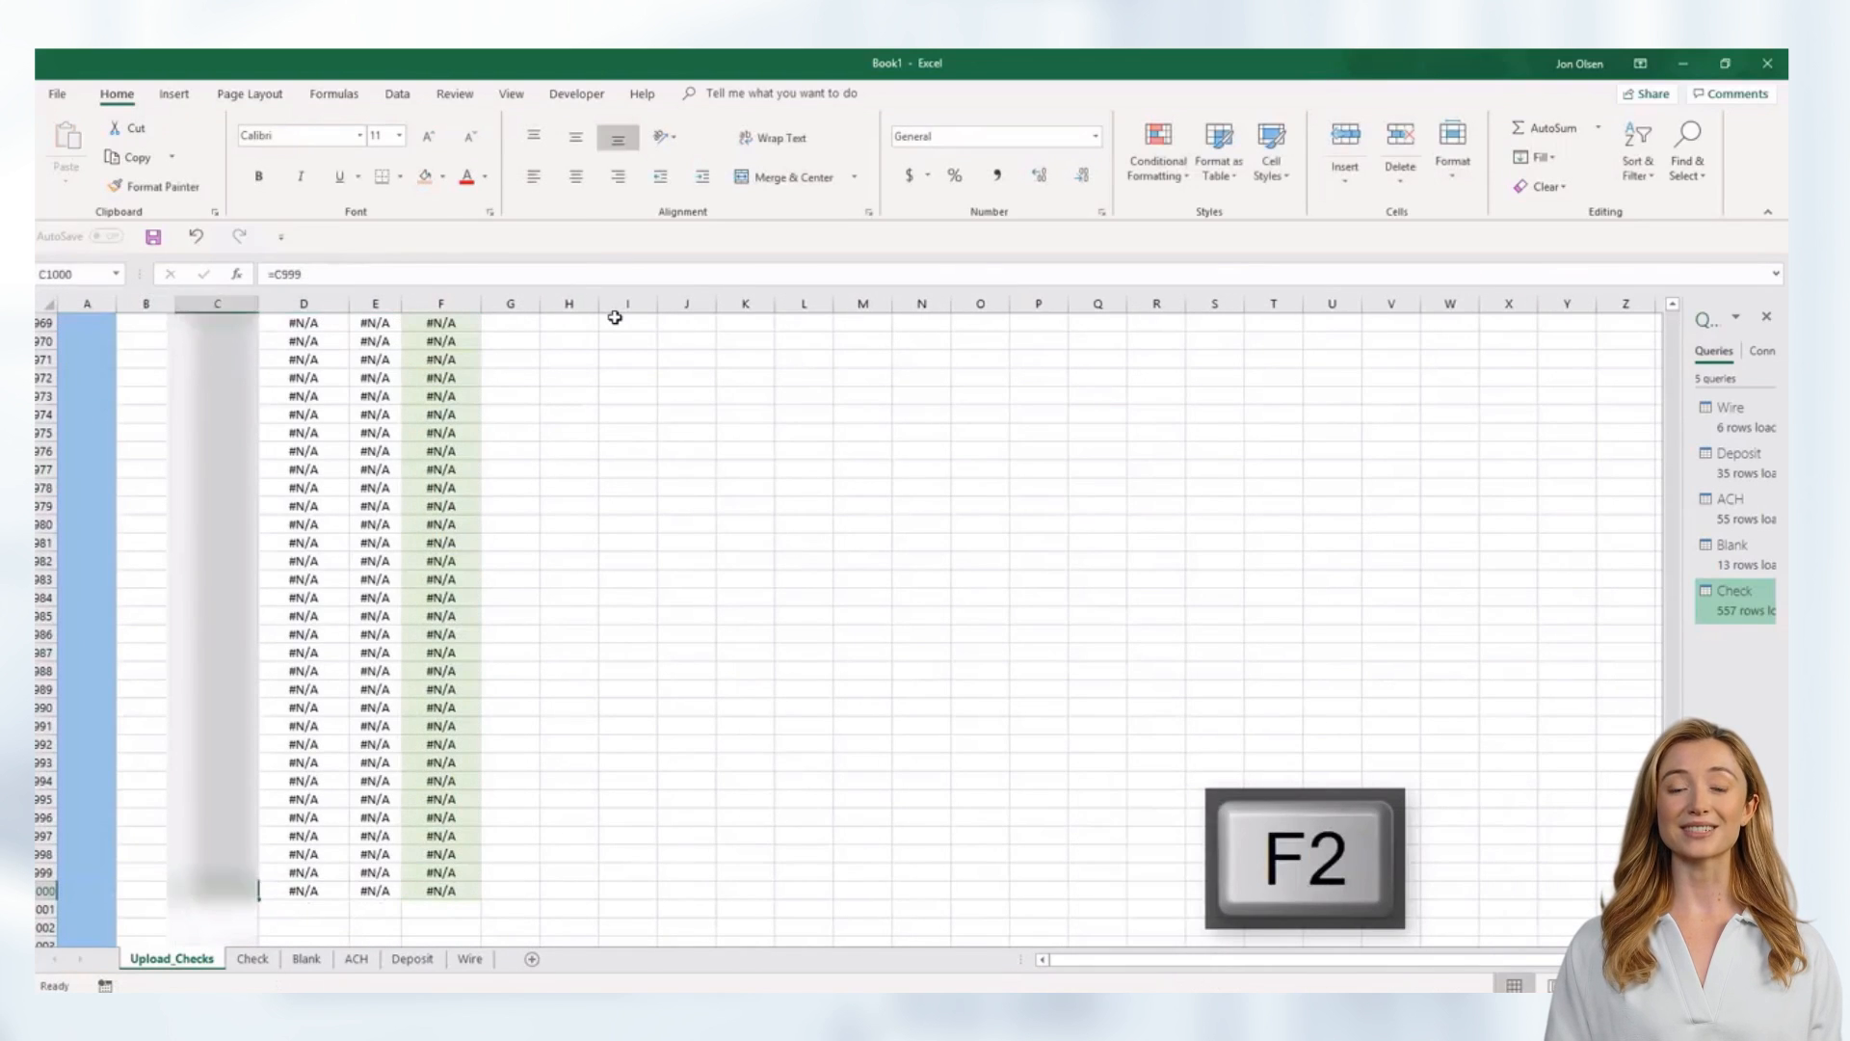
{"action": "key", "text": "Tab"}
{"action": "key", "text": "F2"}
{"action": "key", "text": "Tab"}
{"action": "key", "text": "F2"}
{"action": "key", "text": "Tab"}
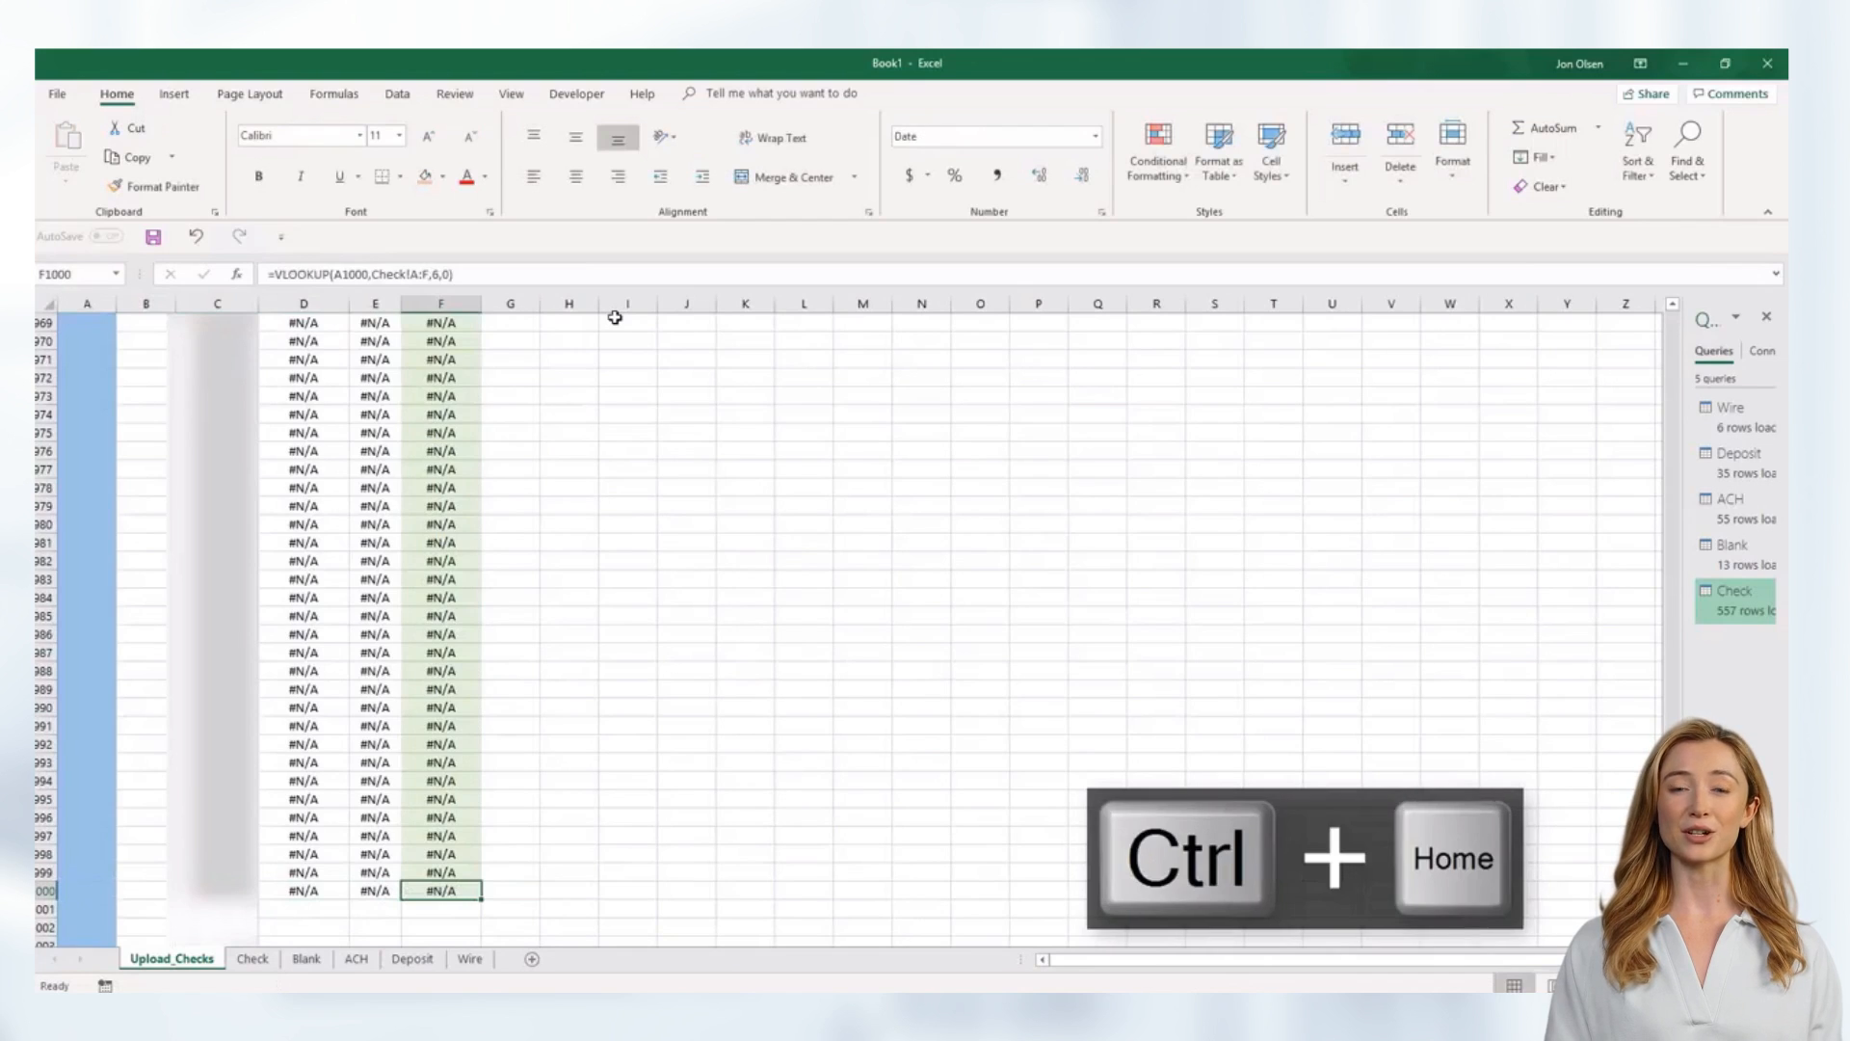
- Change the Company formula in B3 to =IF(A3="","",B2) so it stays blank without an index
{"action": "key", "text": "ctrl+Home"}
{"action": "left_click", "coordinate": [139, 359]}
{"action": "key", "text": "F2"}
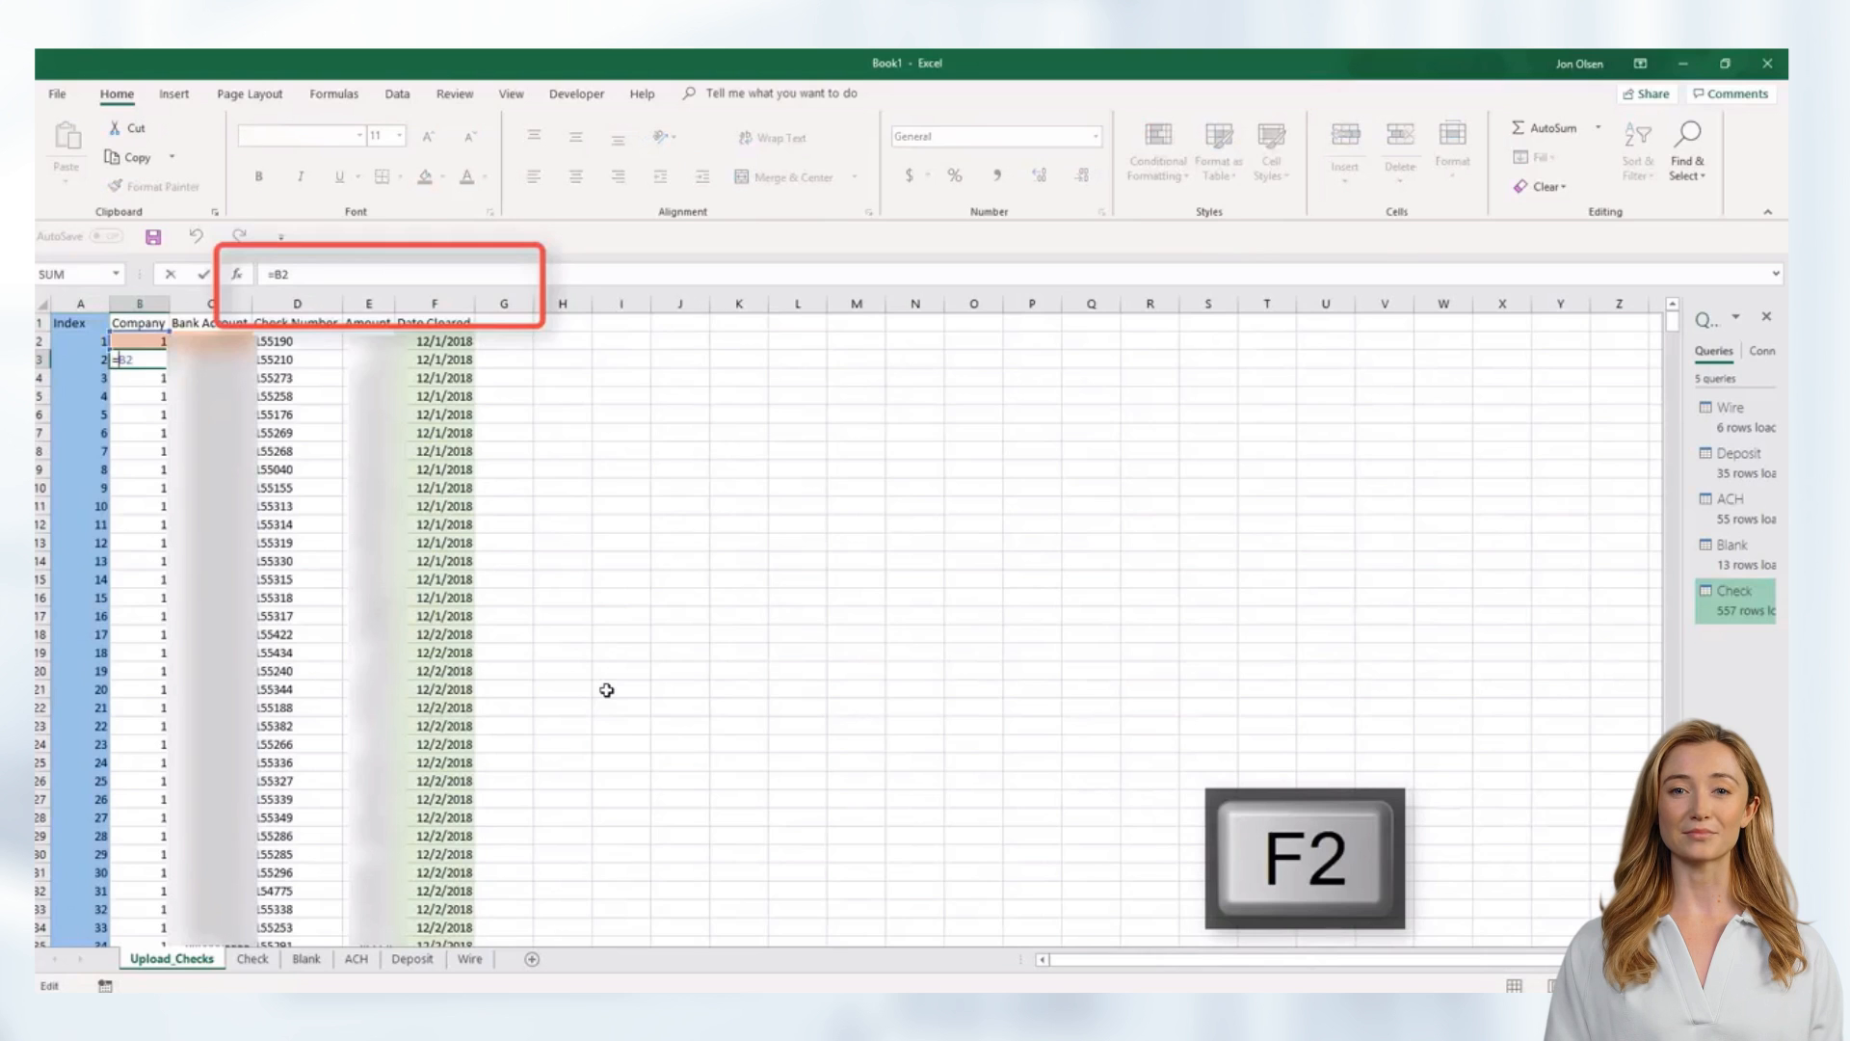
{"action": "type", "text": "if("}
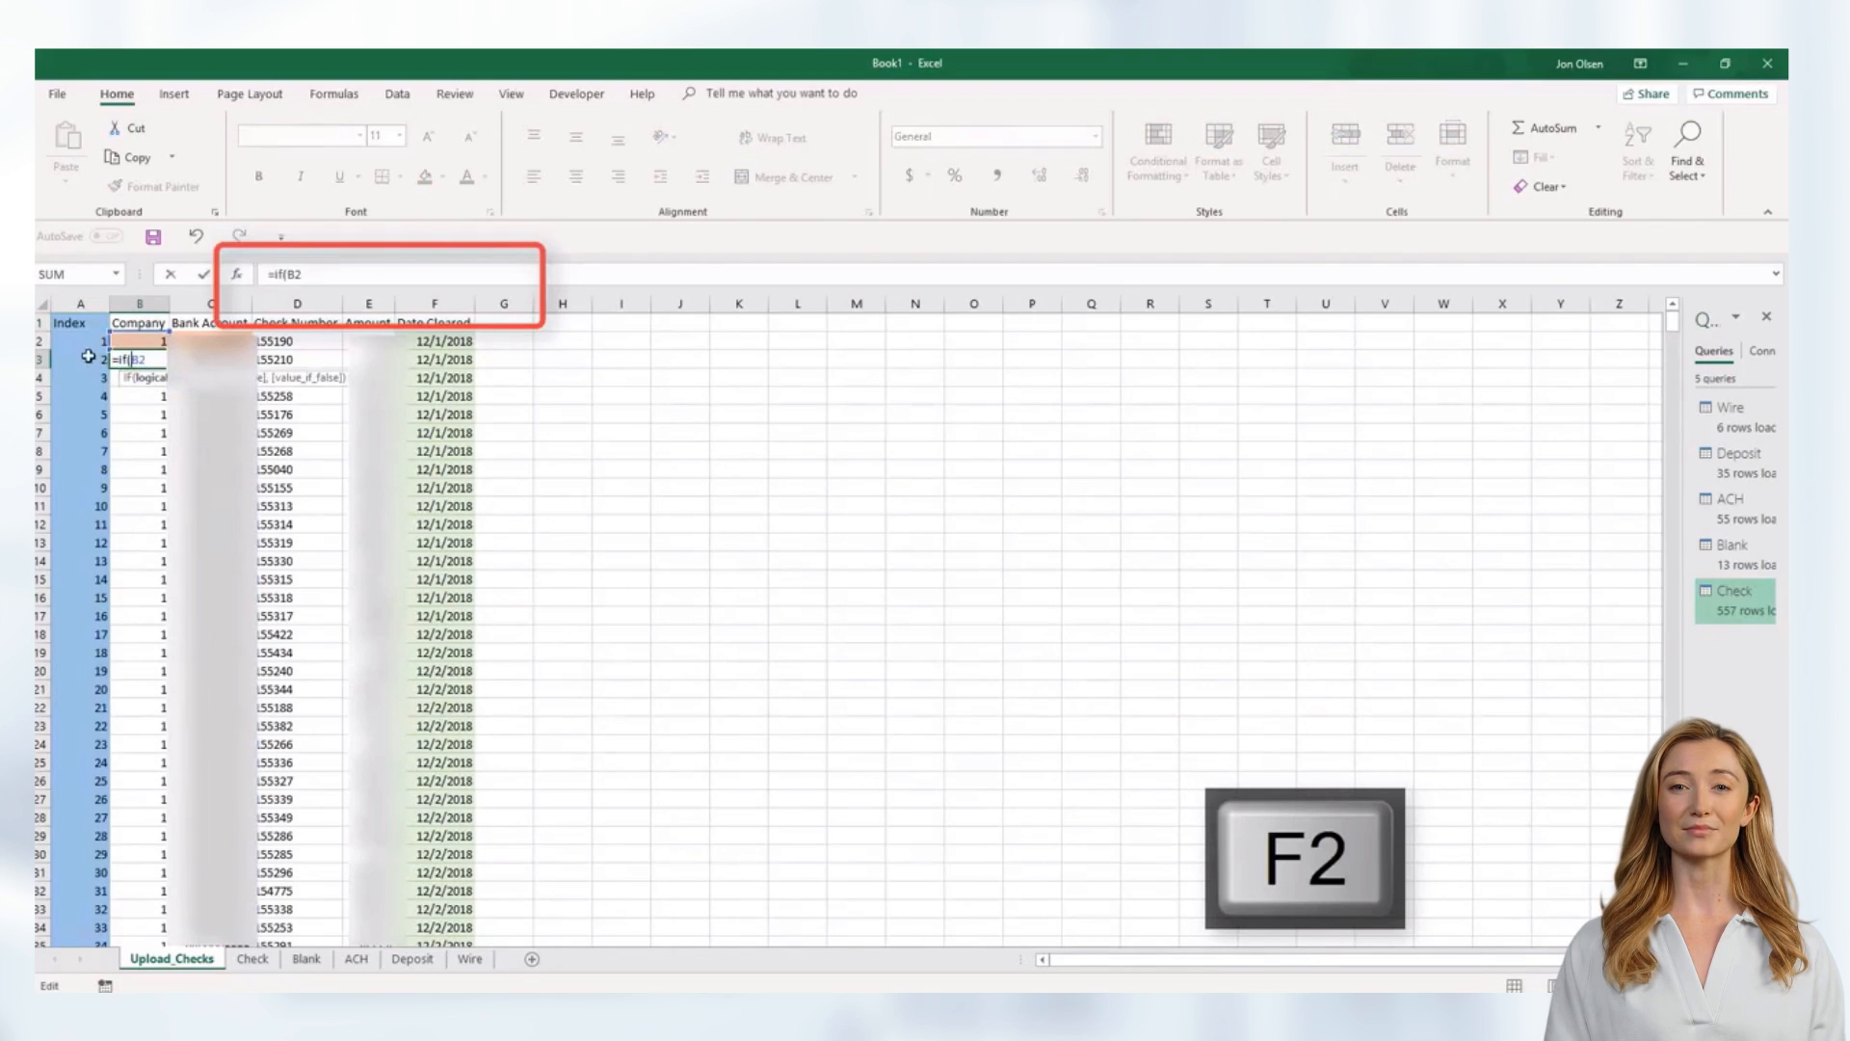
{"action": "left_click", "coordinate": [89, 359]}
{"action": "type", "text": "=\"\""}
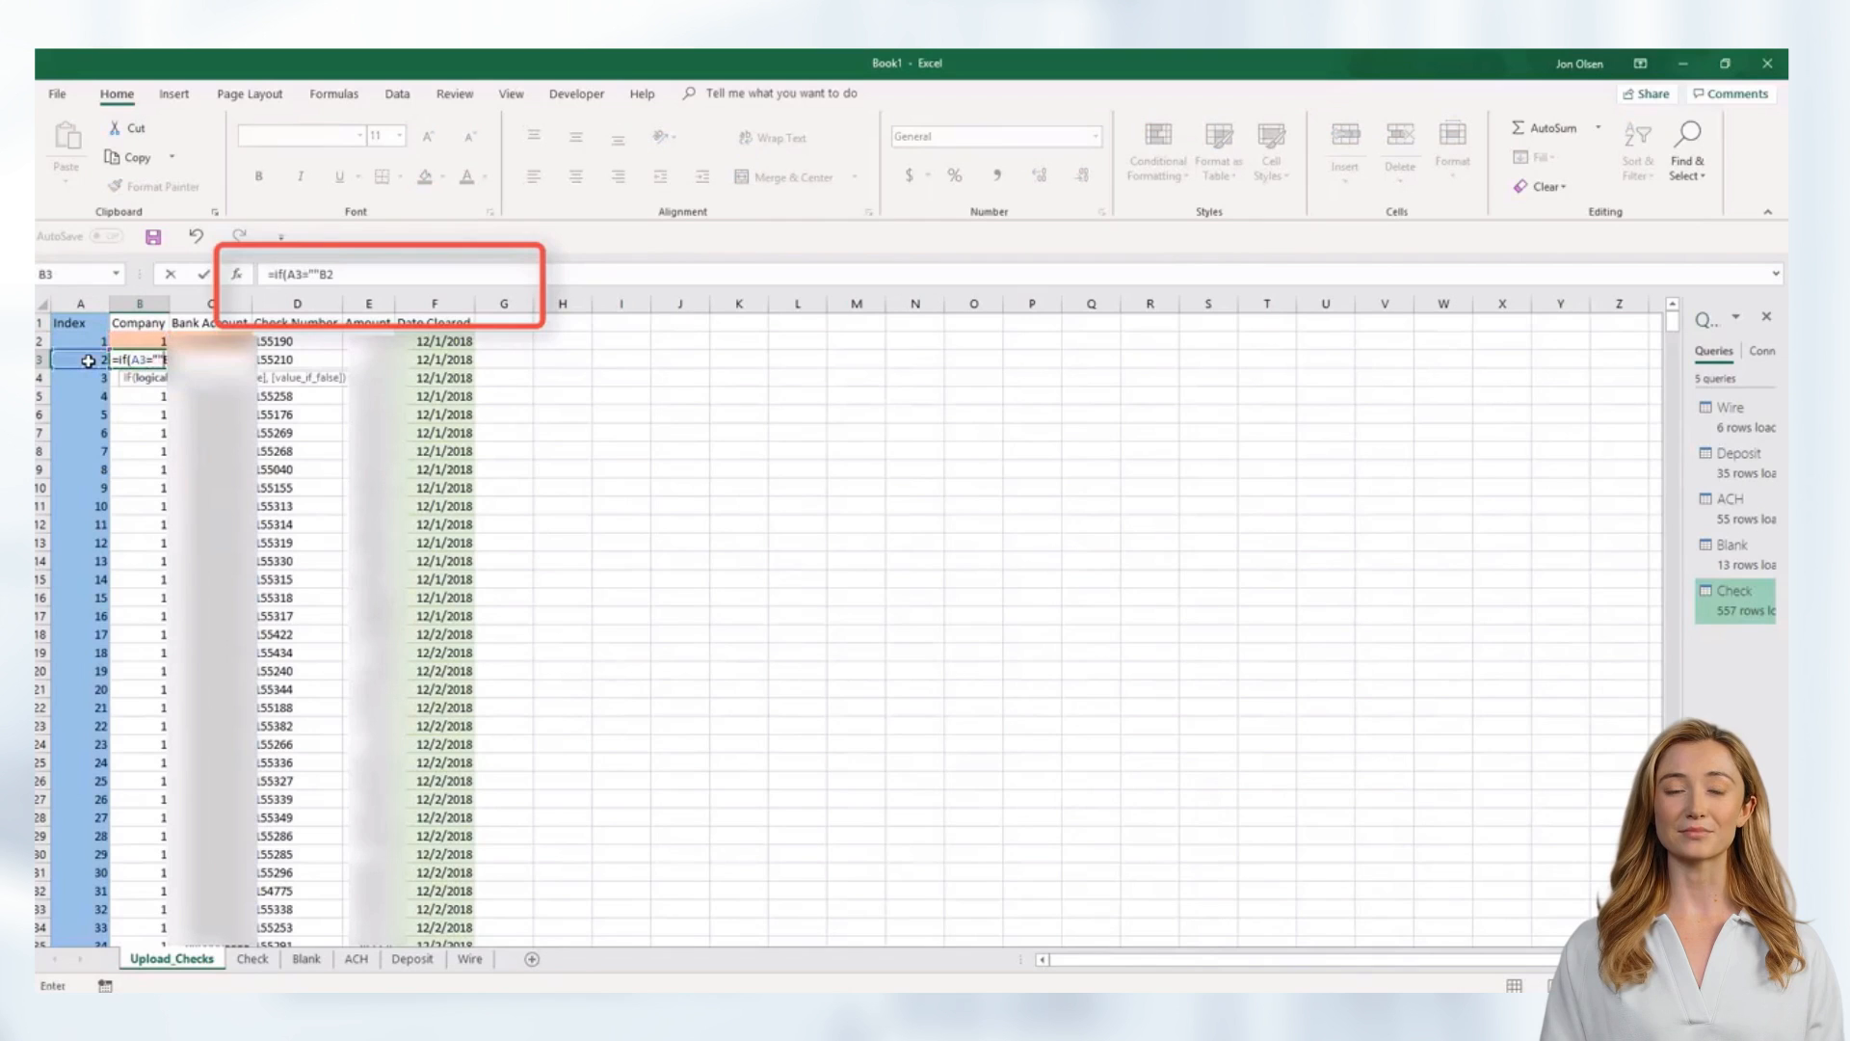
{"action": "type", "text": ",\"\","}
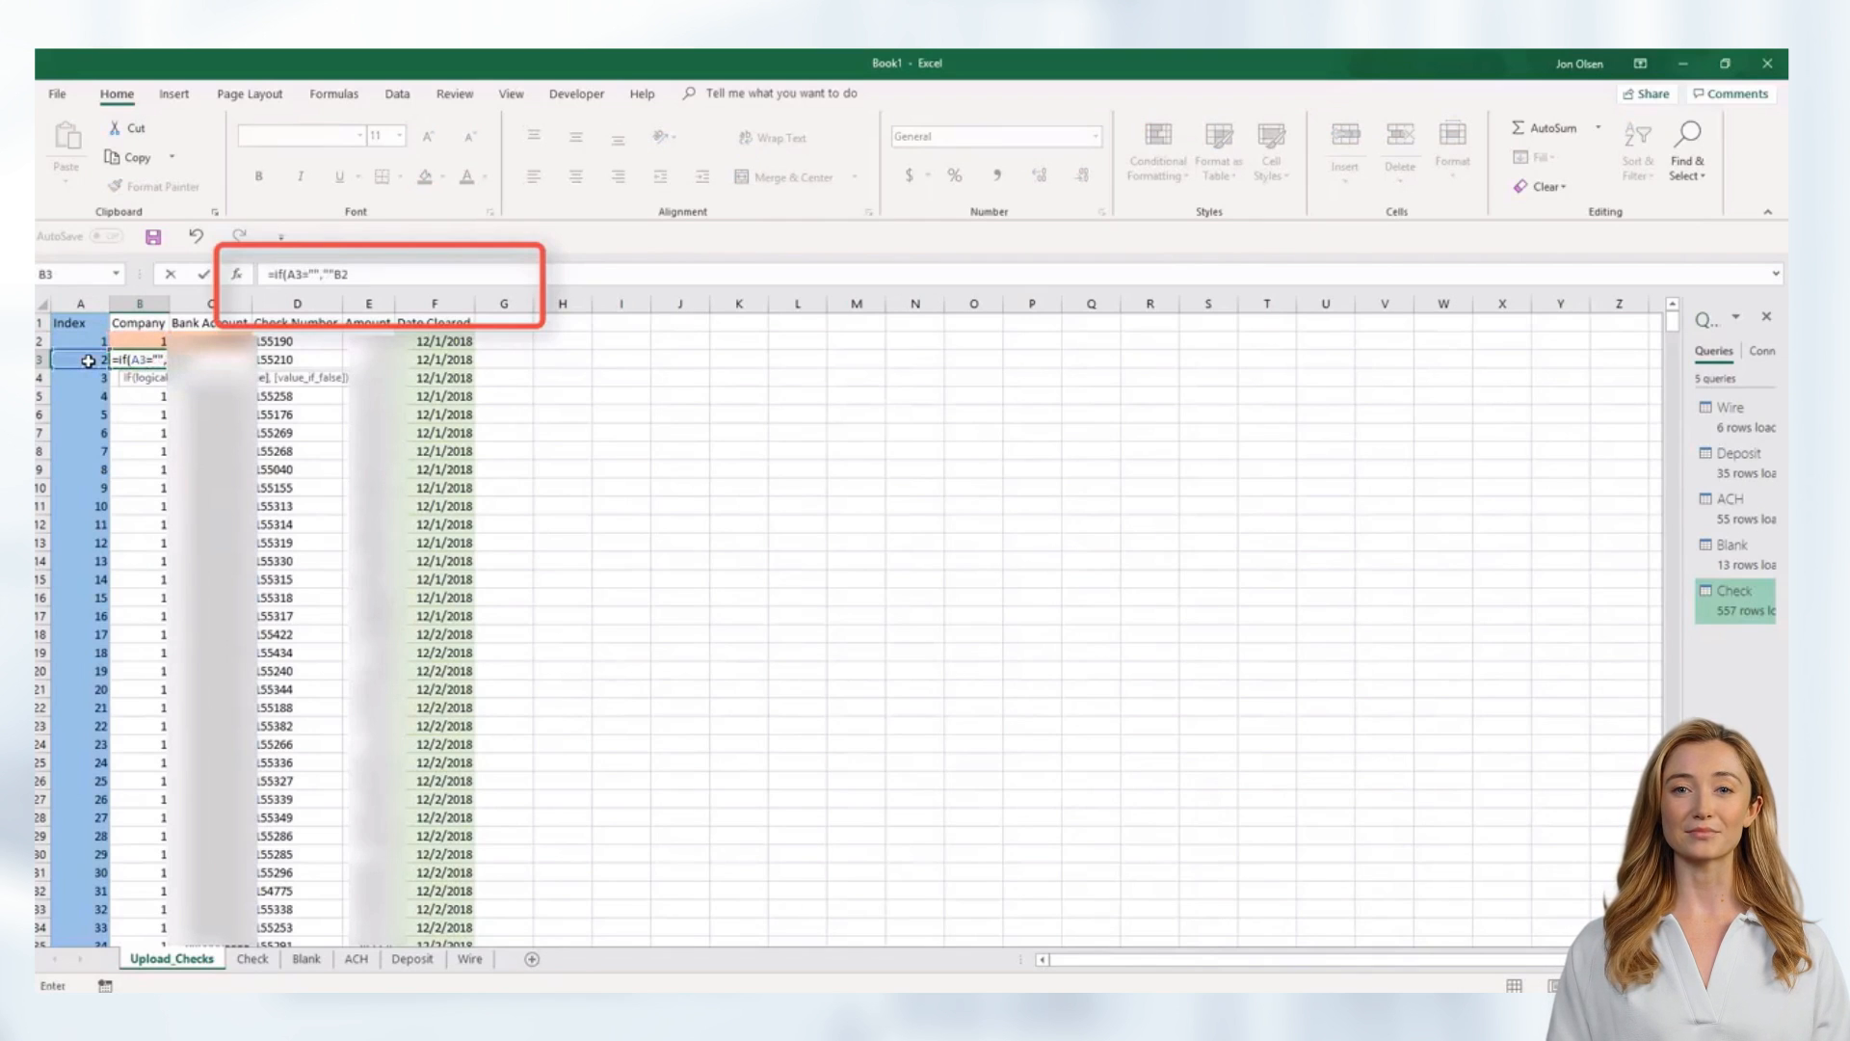
{"action": "left_click", "coordinate": [379, 271]}
{"action": "type", "text": ")"}
{"action": "key", "text": "Tab"}
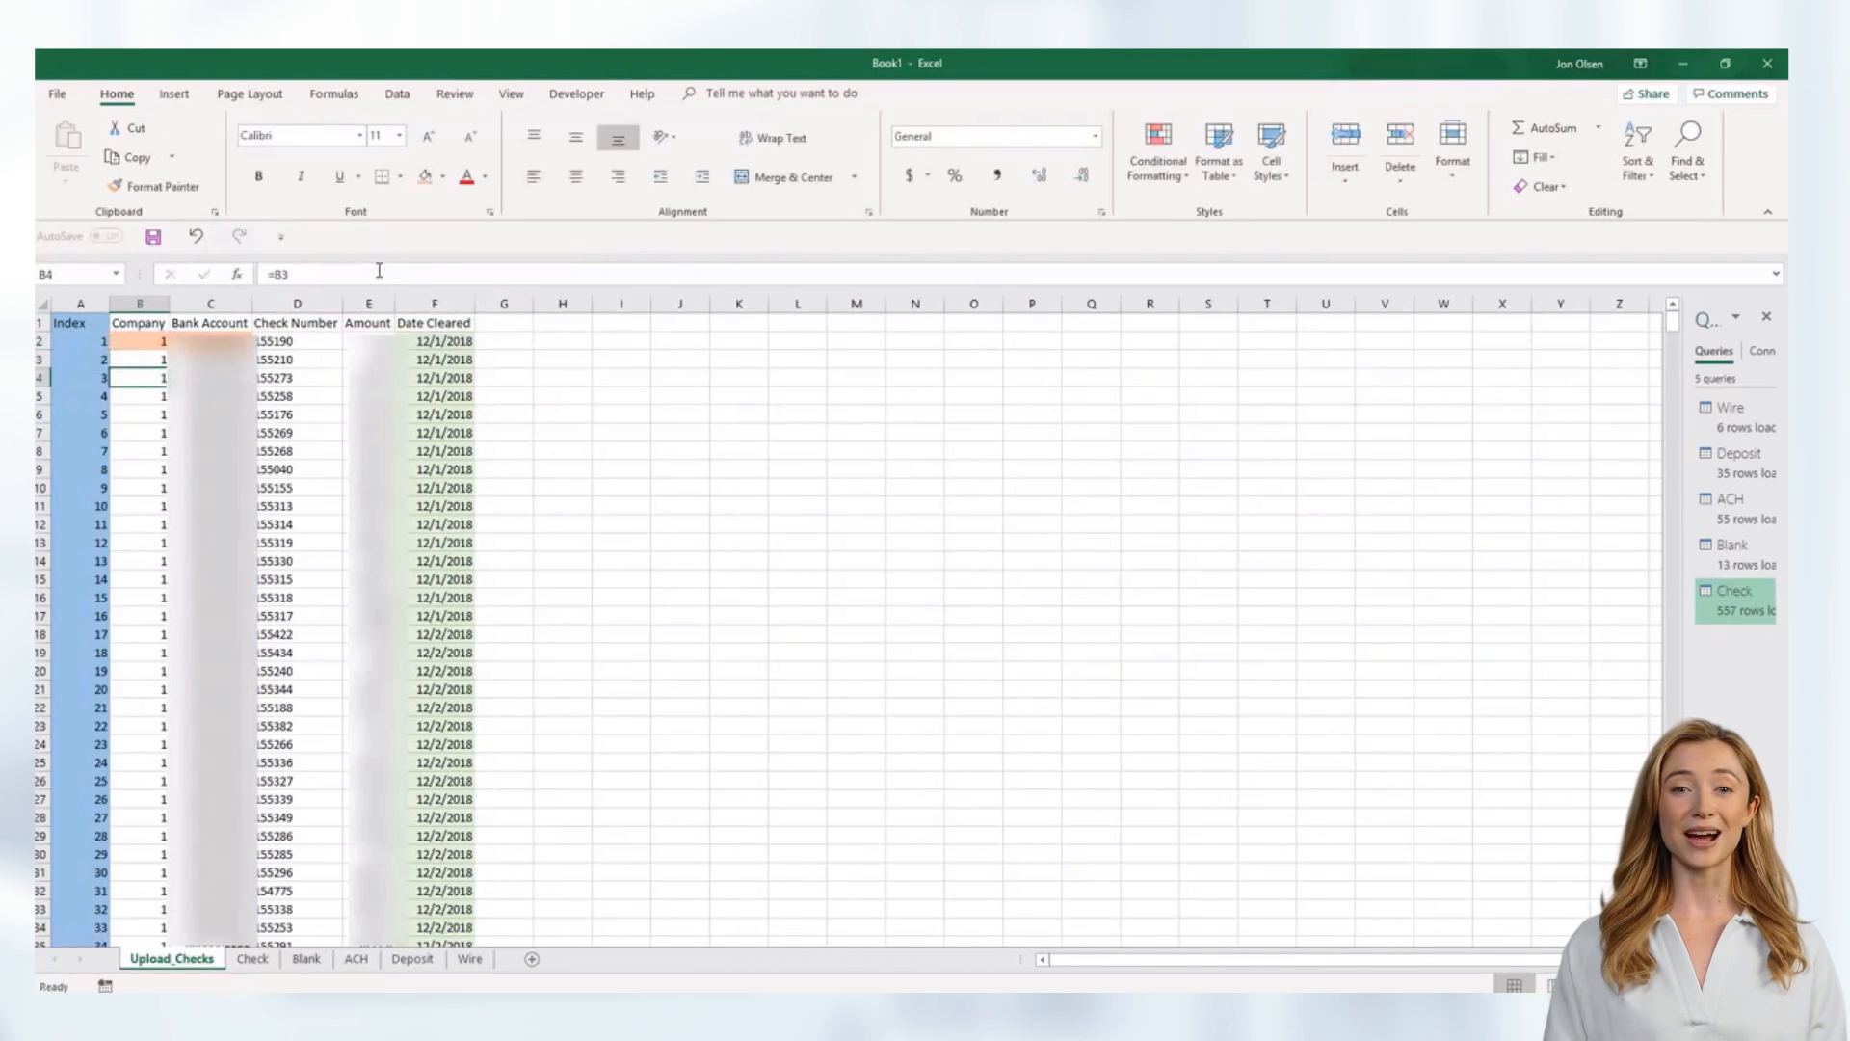
- Change the Bank Account formula in C3 to =IF(A3="","",C2)
{"action": "key", "text": "F2"}
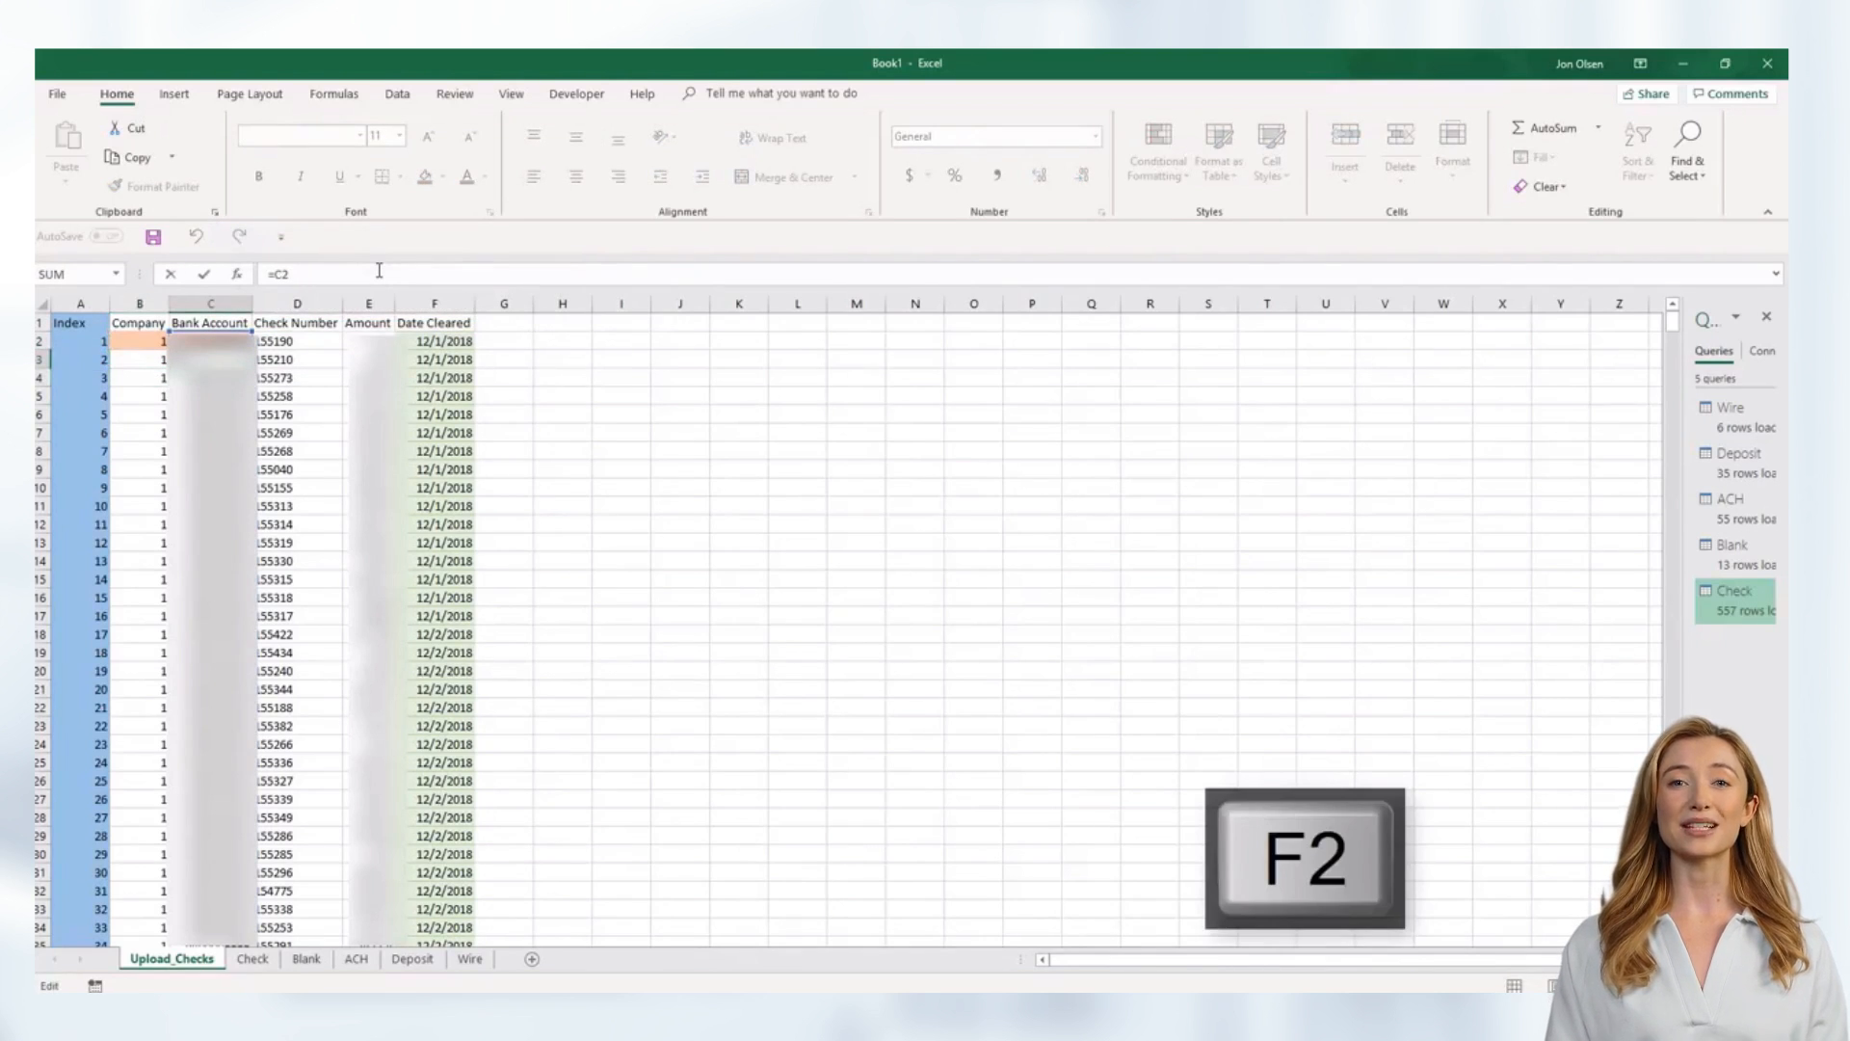
{"action": "type", "text": "if("}
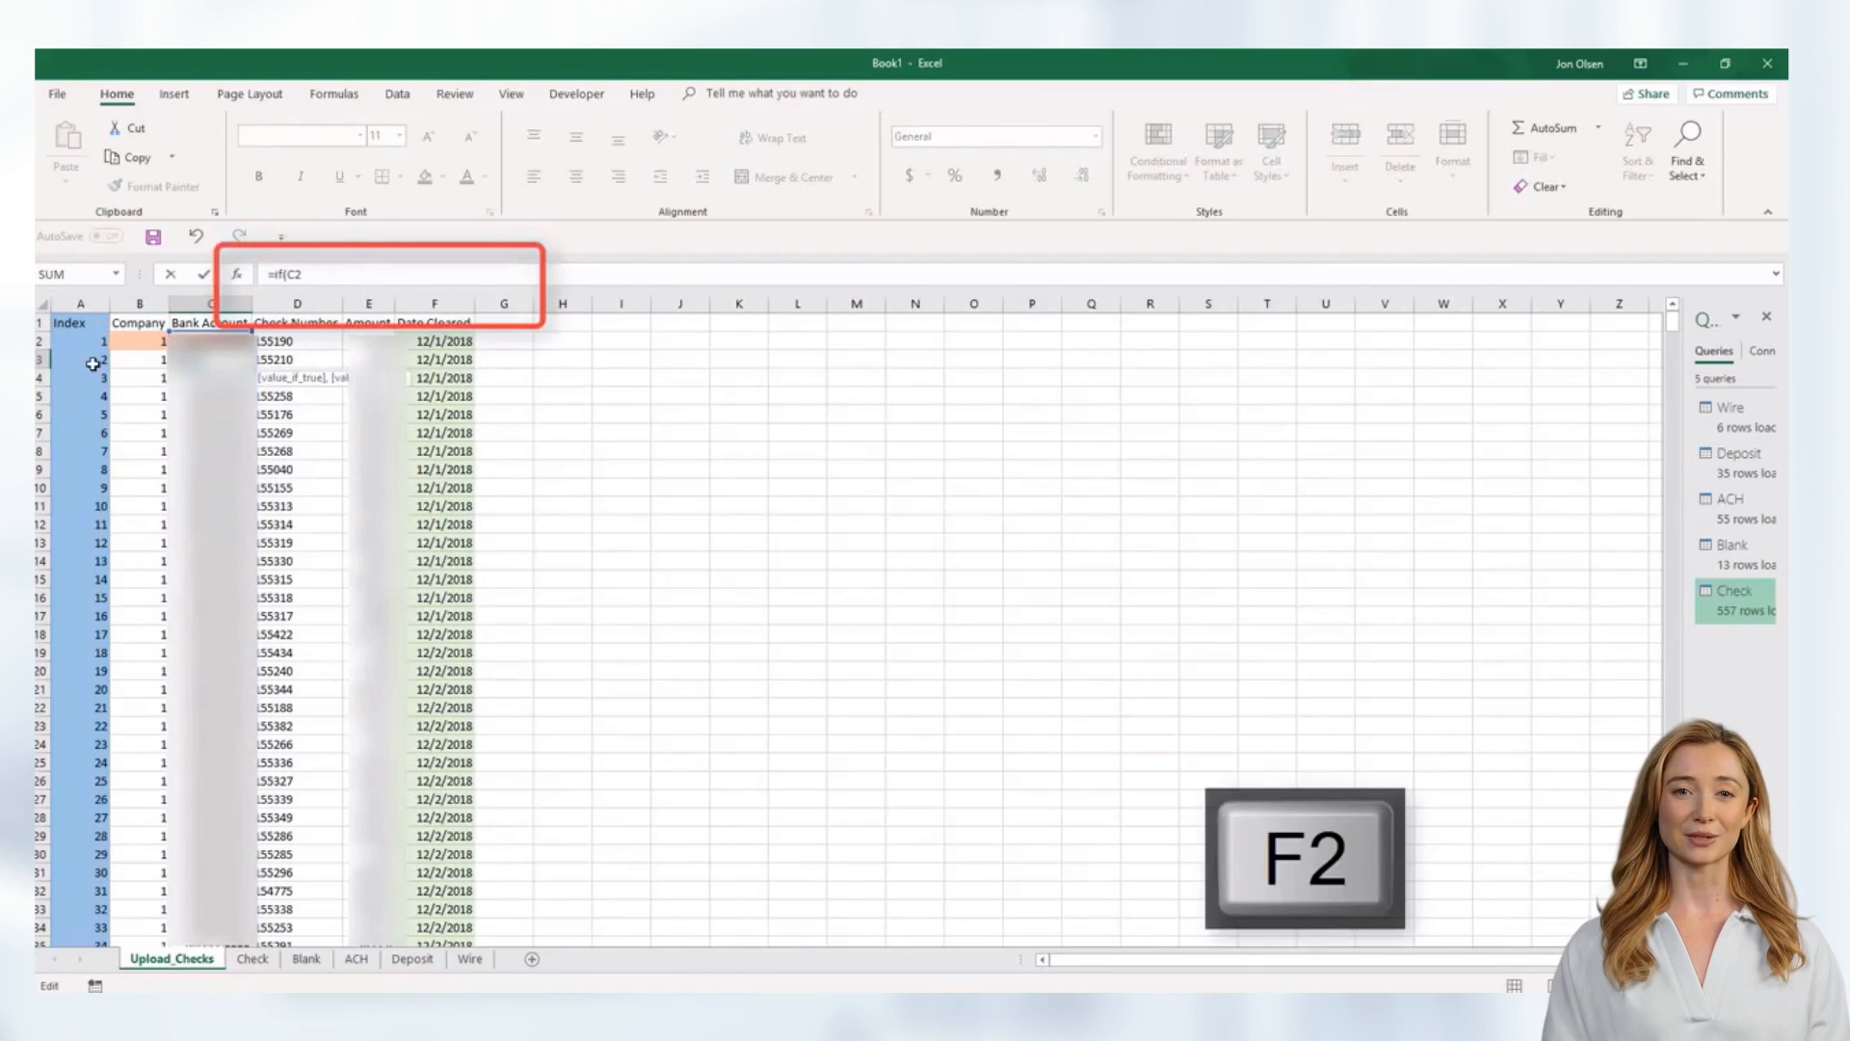
{"action": "left_click", "coordinate": [93, 363]}
{"action": "type", "text": "=\"\""}
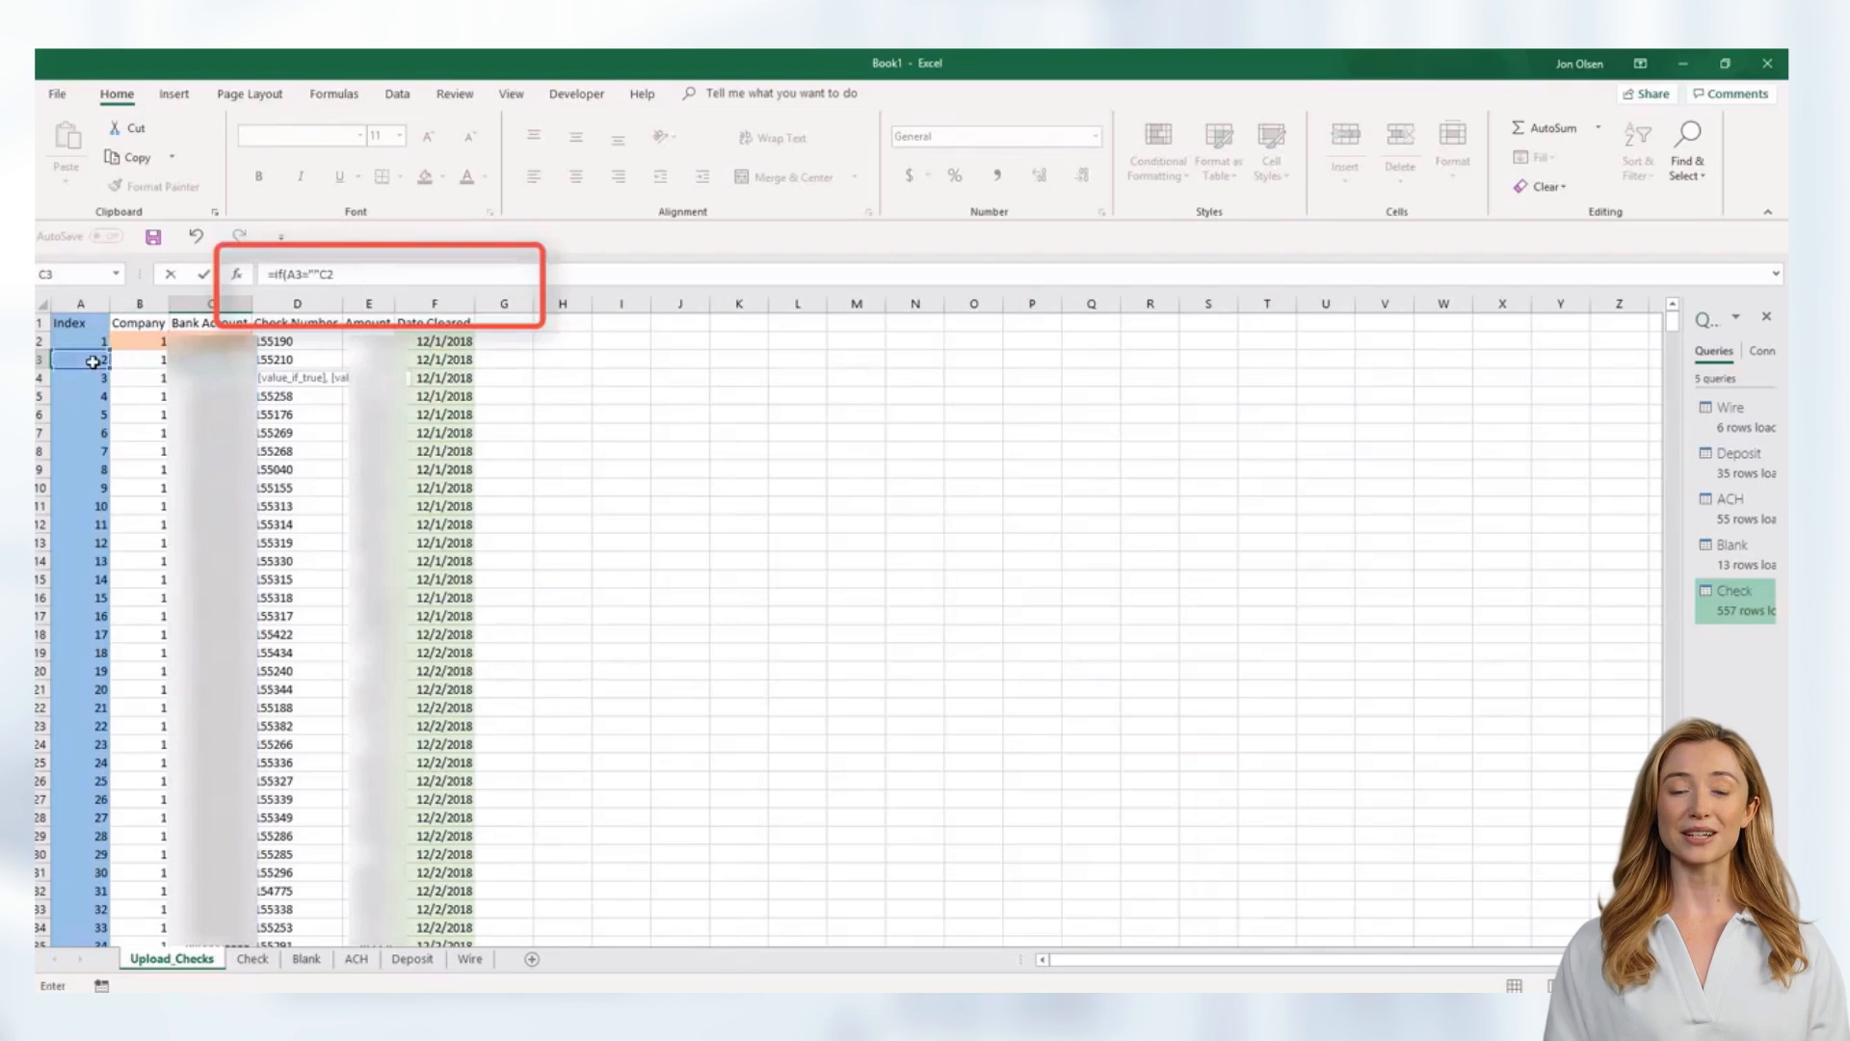
{"action": "type", "text": ",\"\","}
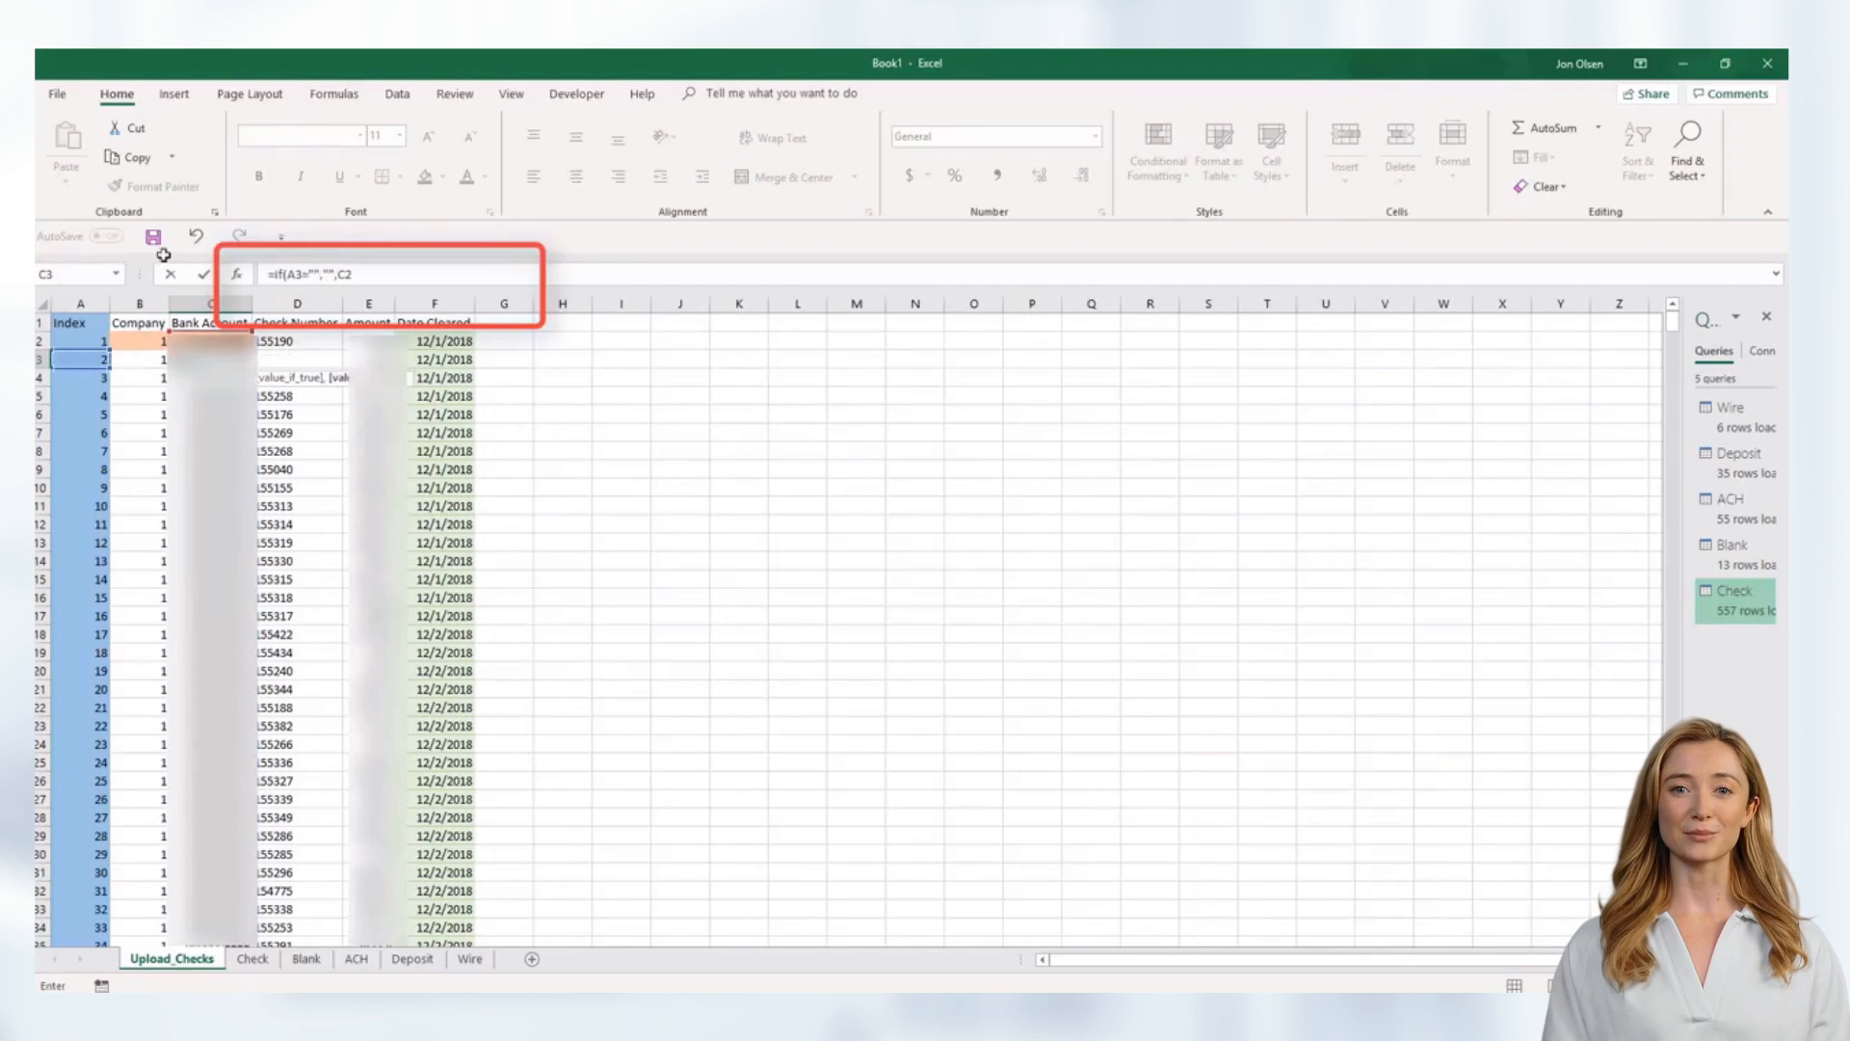
{"action": "left_click", "coordinate": [372, 274]}
{"action": "type", "text": ")"}
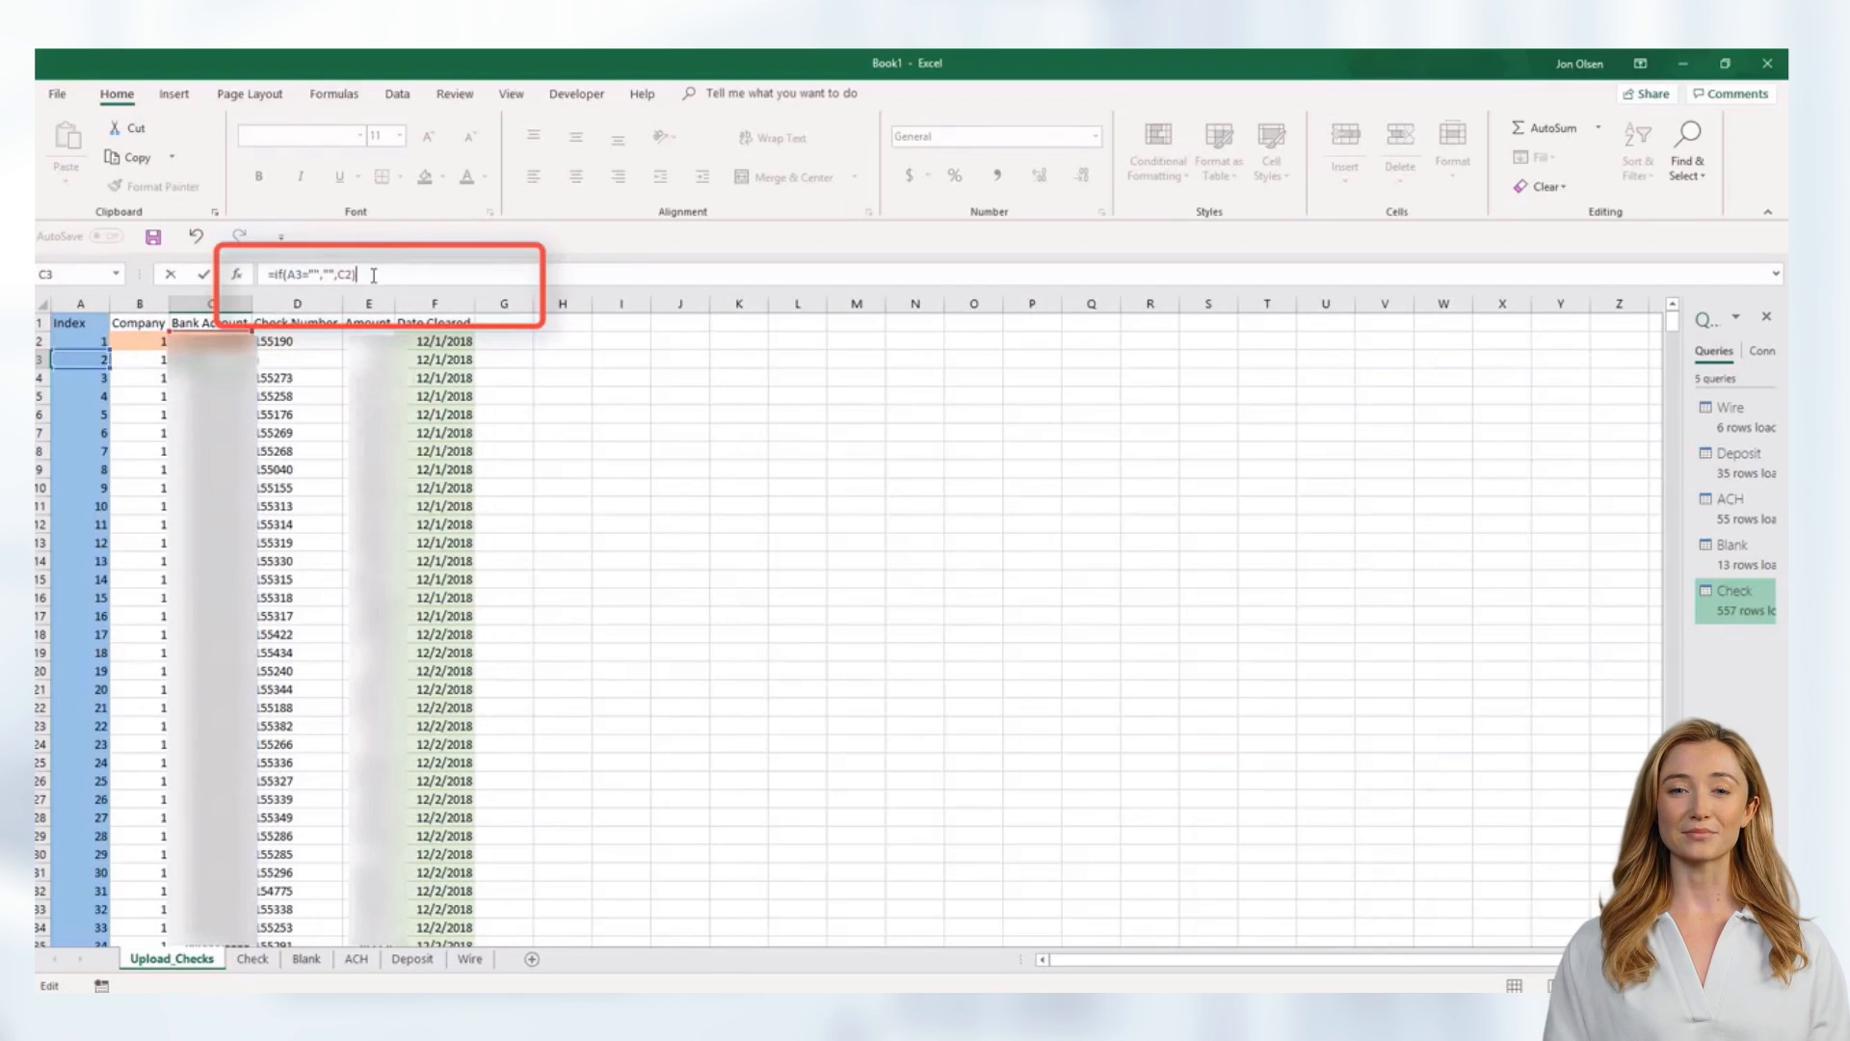
{"action": "key", "text": "Return"}
- Wrap the Check Number lookup in D3 as =IF(A3="","",VLOOKUP(A3,Check!A:G,7,0))
{"action": "key", "text": "Up"}
{"action": "key", "text": "Right"}
{"action": "key", "text": "F2"}
{"action": "type", "text": "if"}
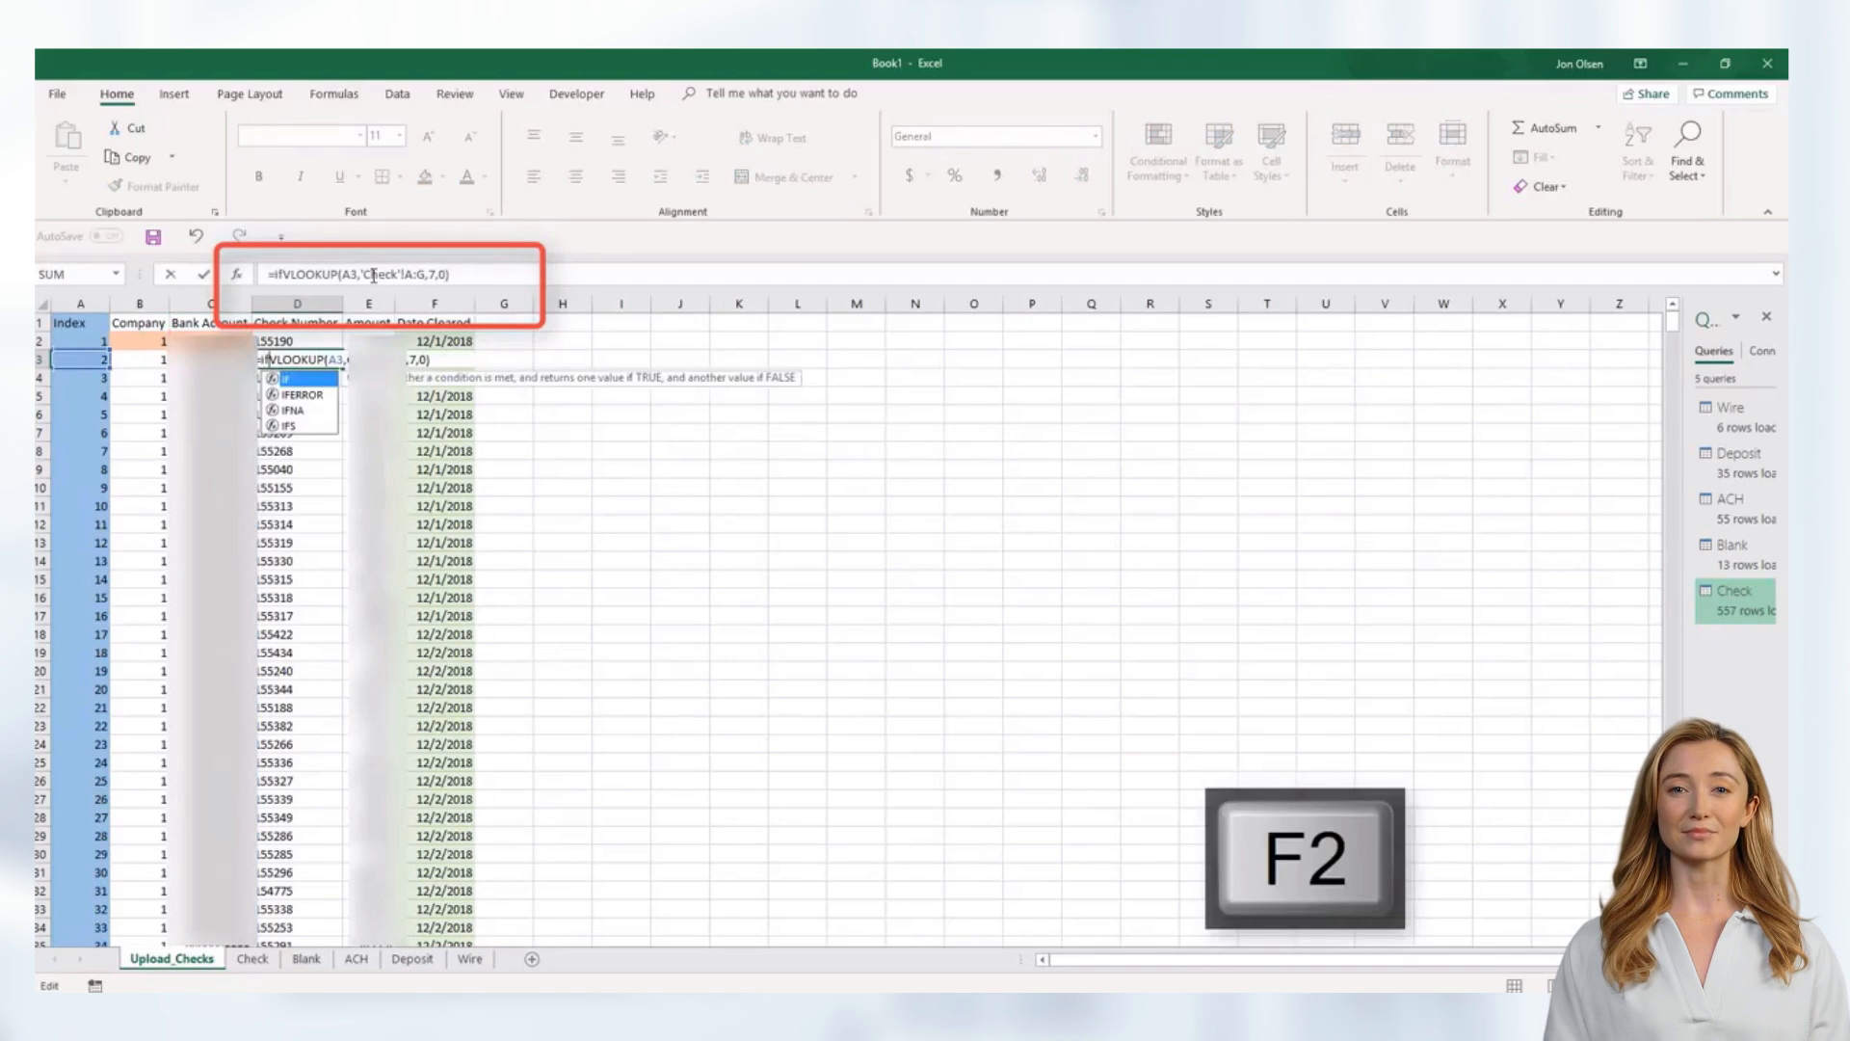
{"action": "type", "text": "("}
{"action": "left_click", "coordinate": [74, 359]}
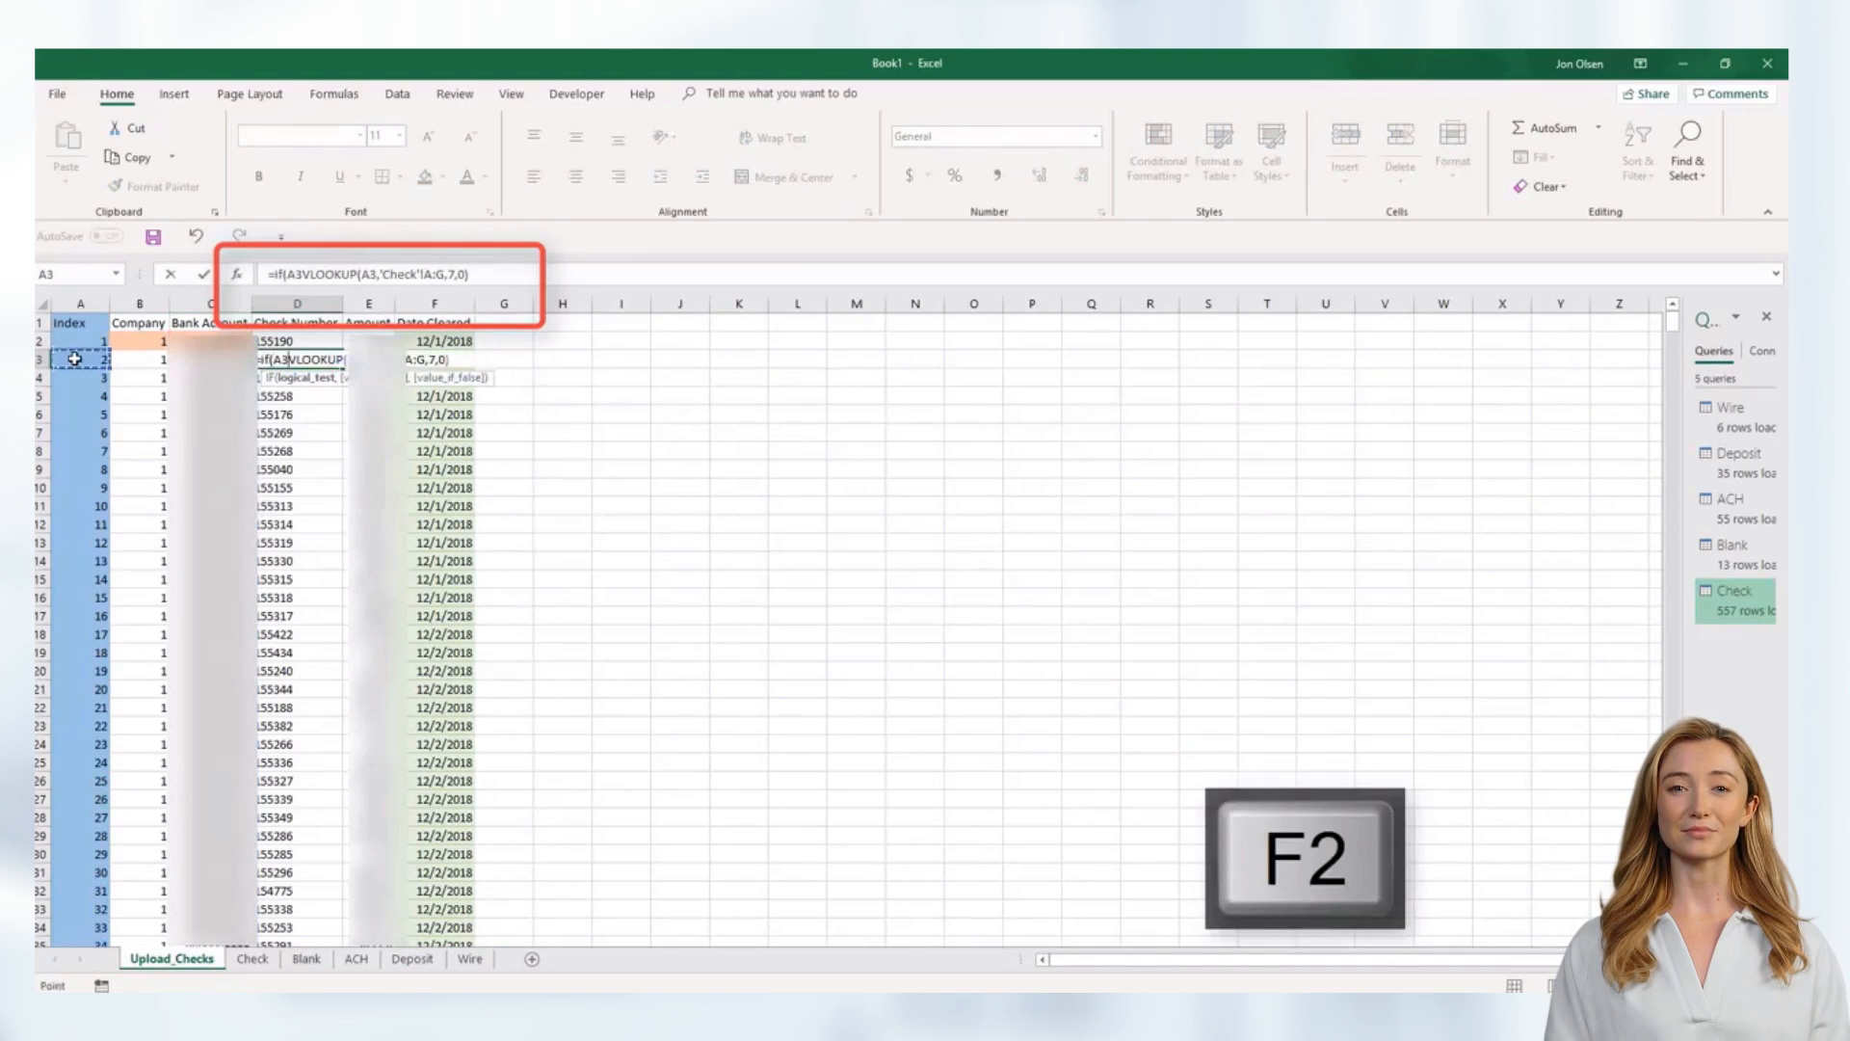
{"action": "type", "text": "=\"\",\"\""}
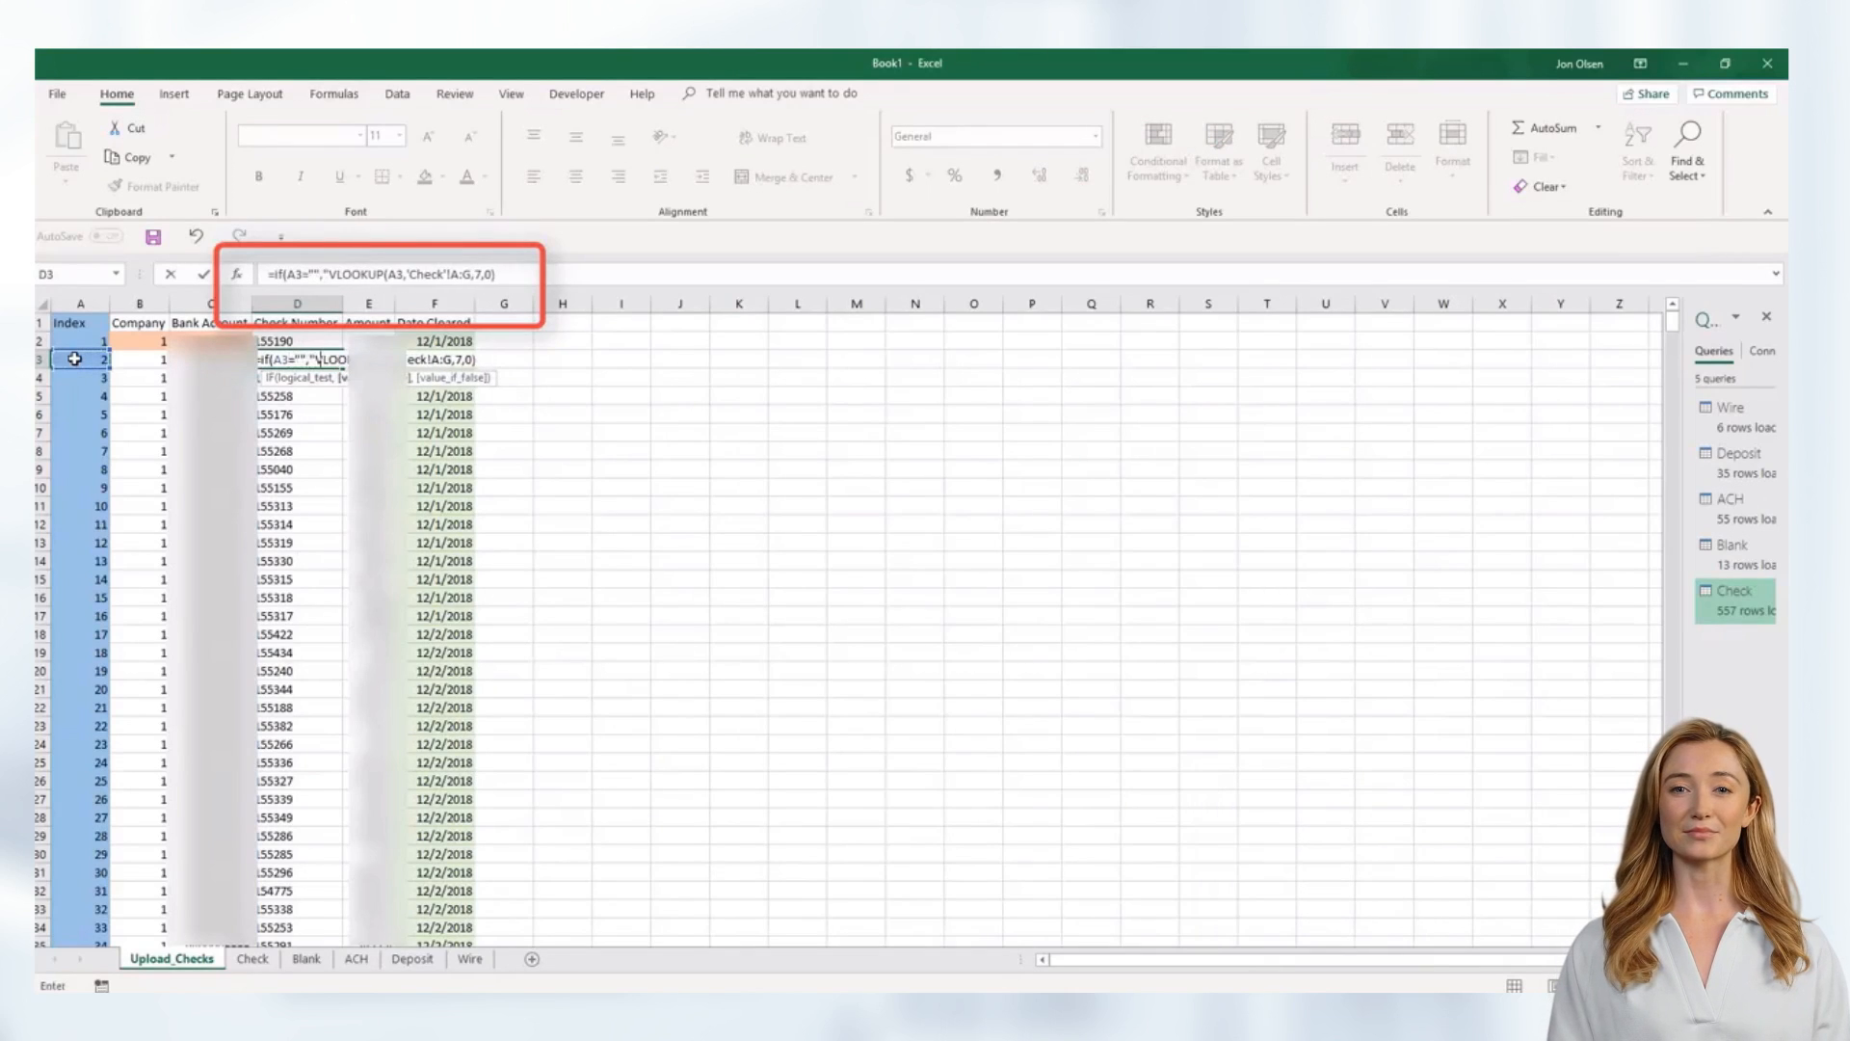
{"action": "type", "text": ","}
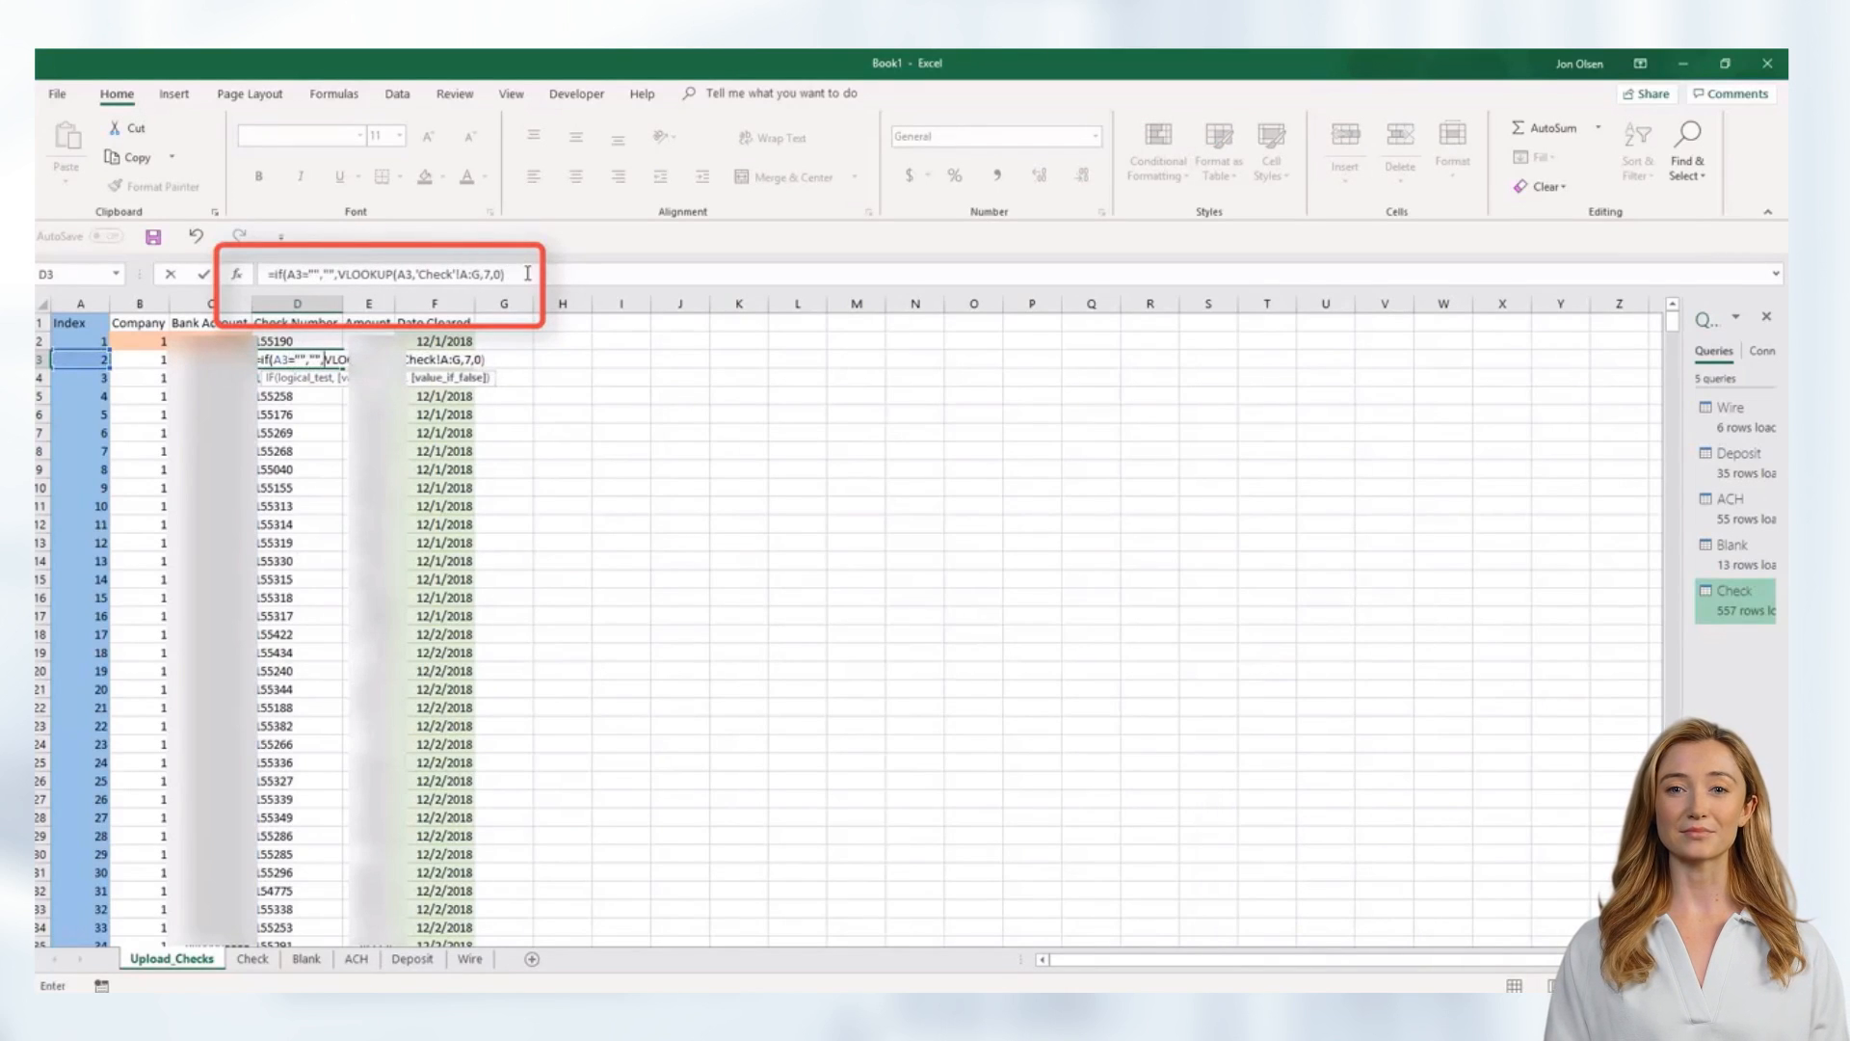
{"action": "left_click", "coordinate": [529, 273]}
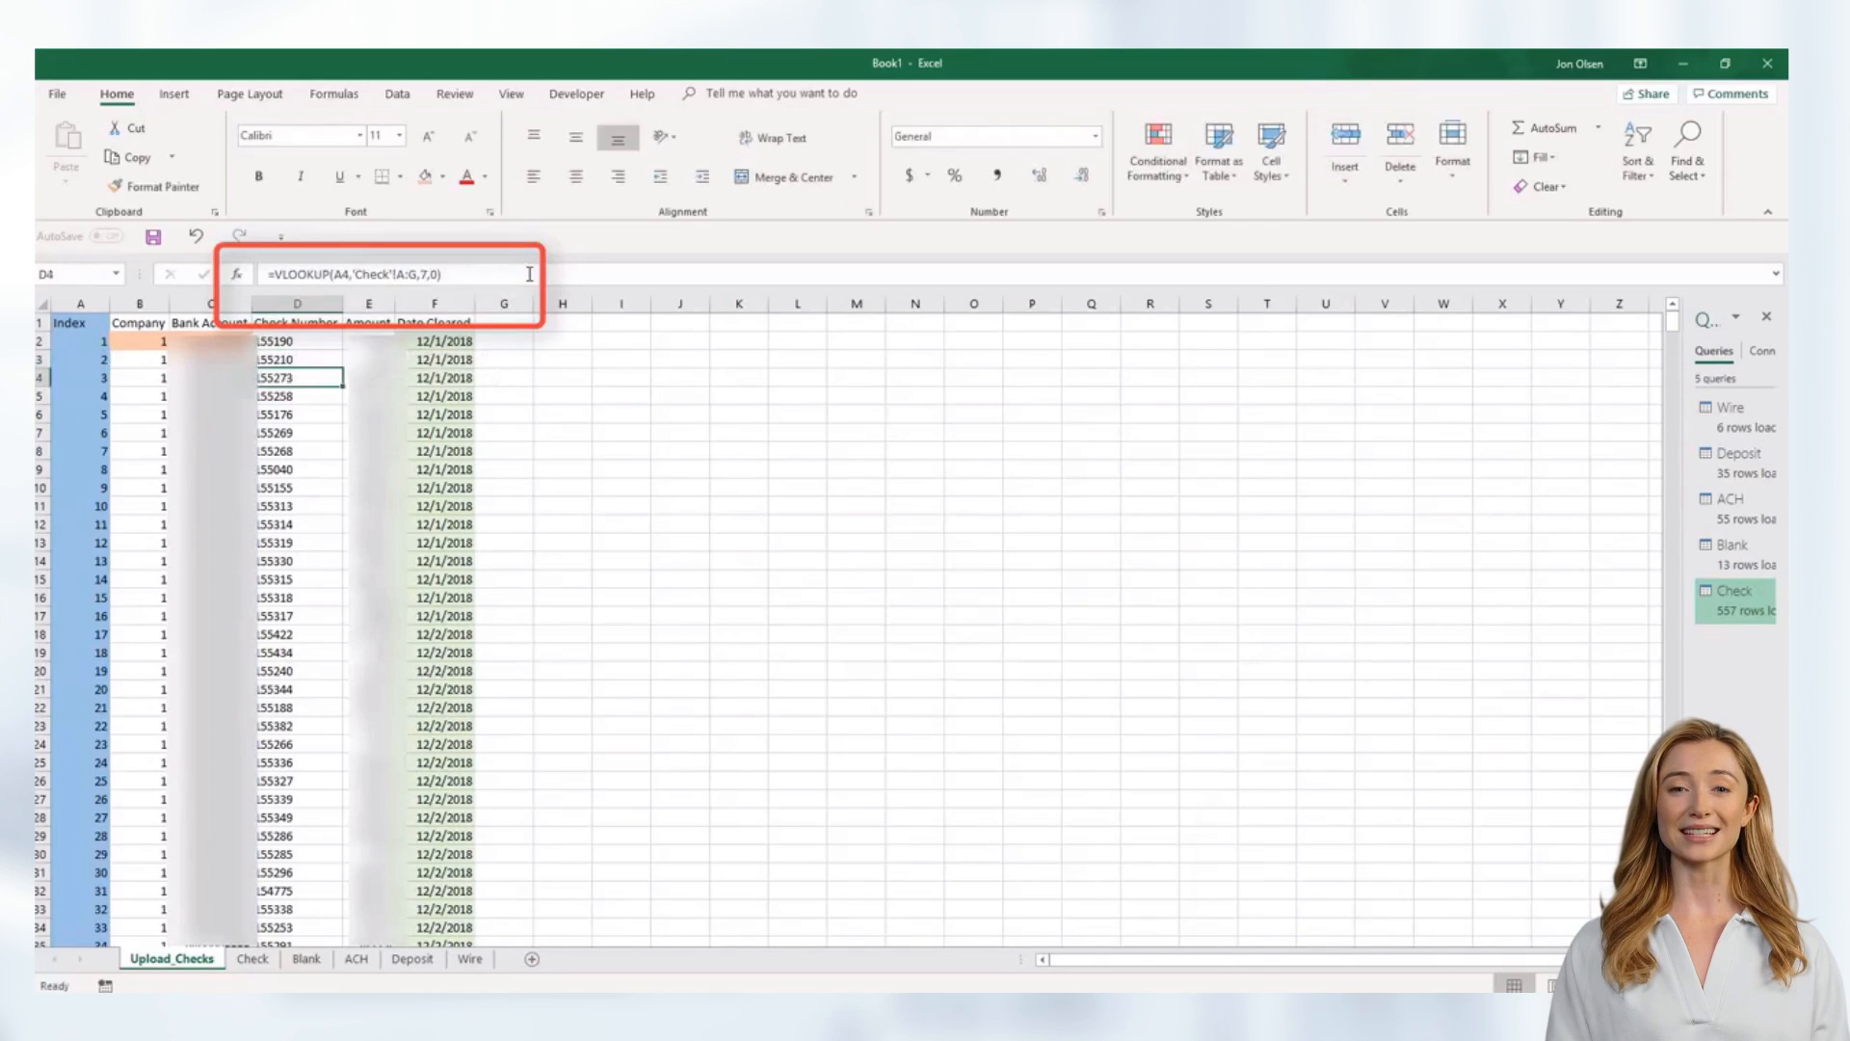
- Wrap the Amount lookup in E3 as =IF(A3="","",VLOOKUP(A3,Check!A:I,9,0))
{"action": "key", "text": "F2"}
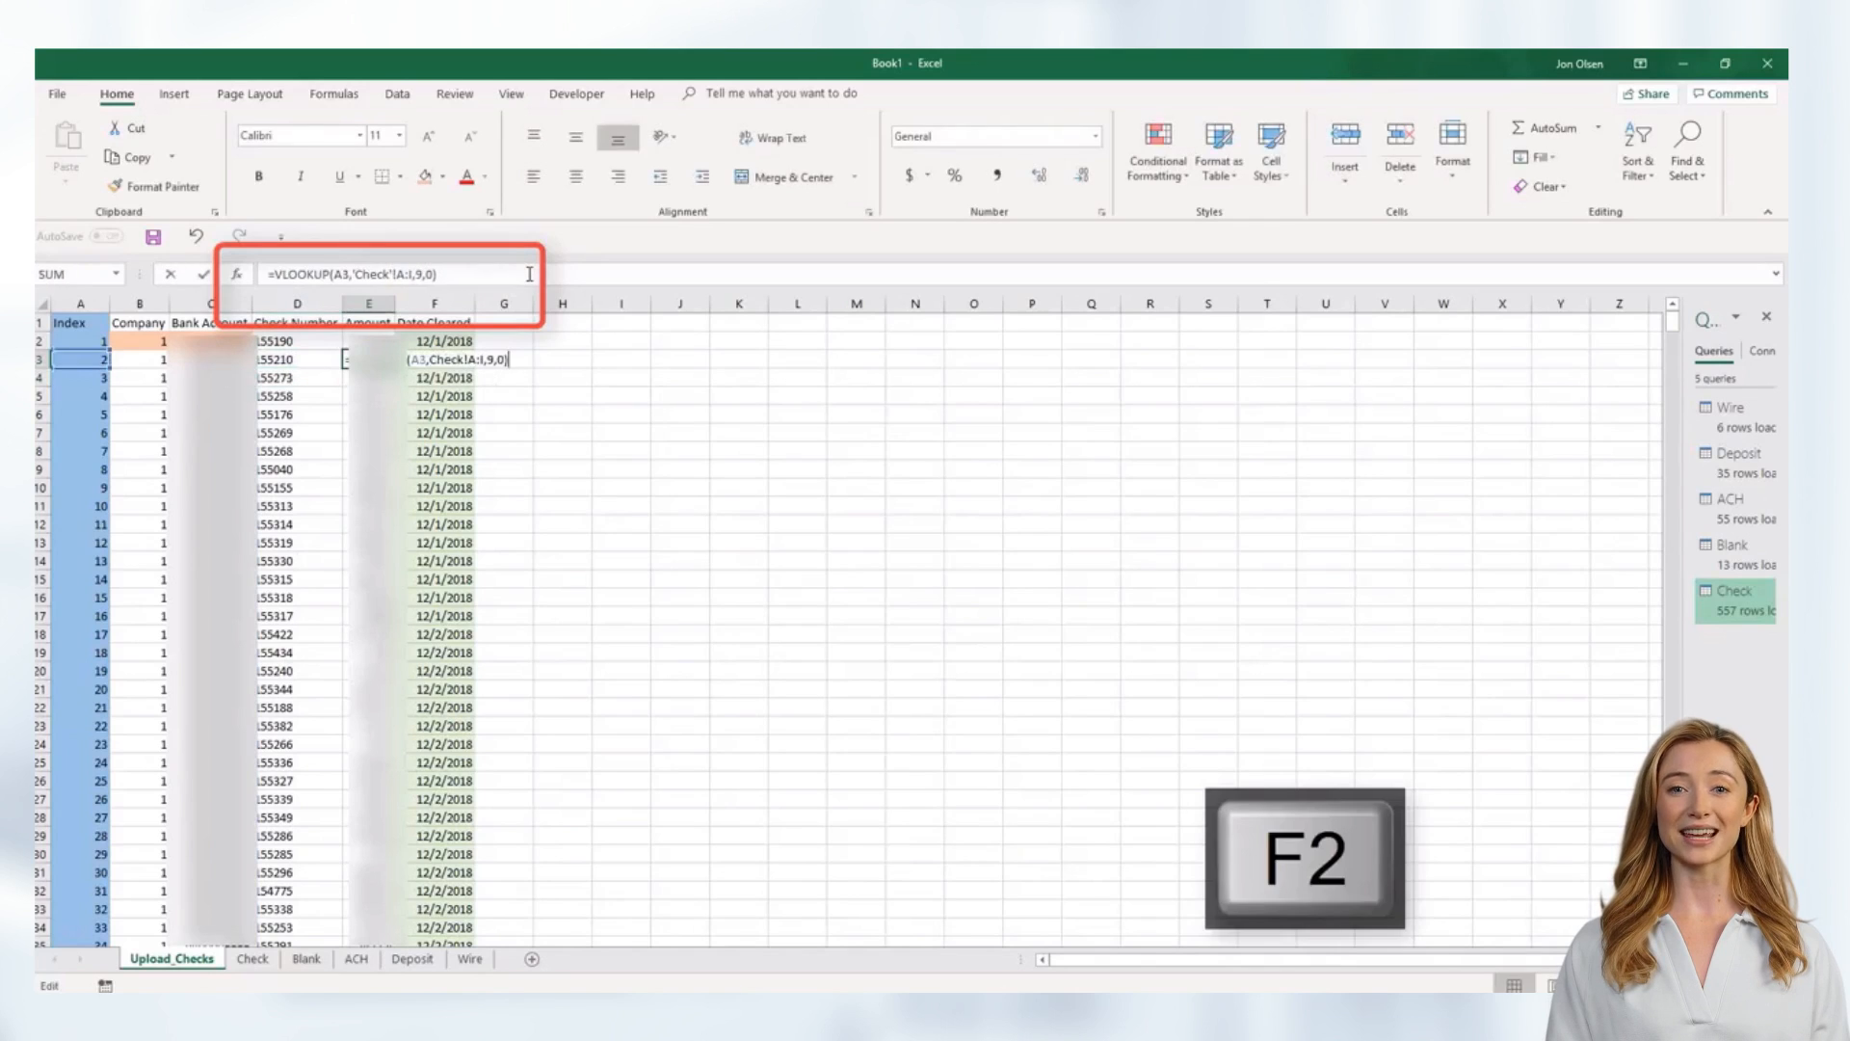
{"action": "key", "text": "Home"}
{"action": "key", "text": "Right"}
{"action": "type", "text": "if("}
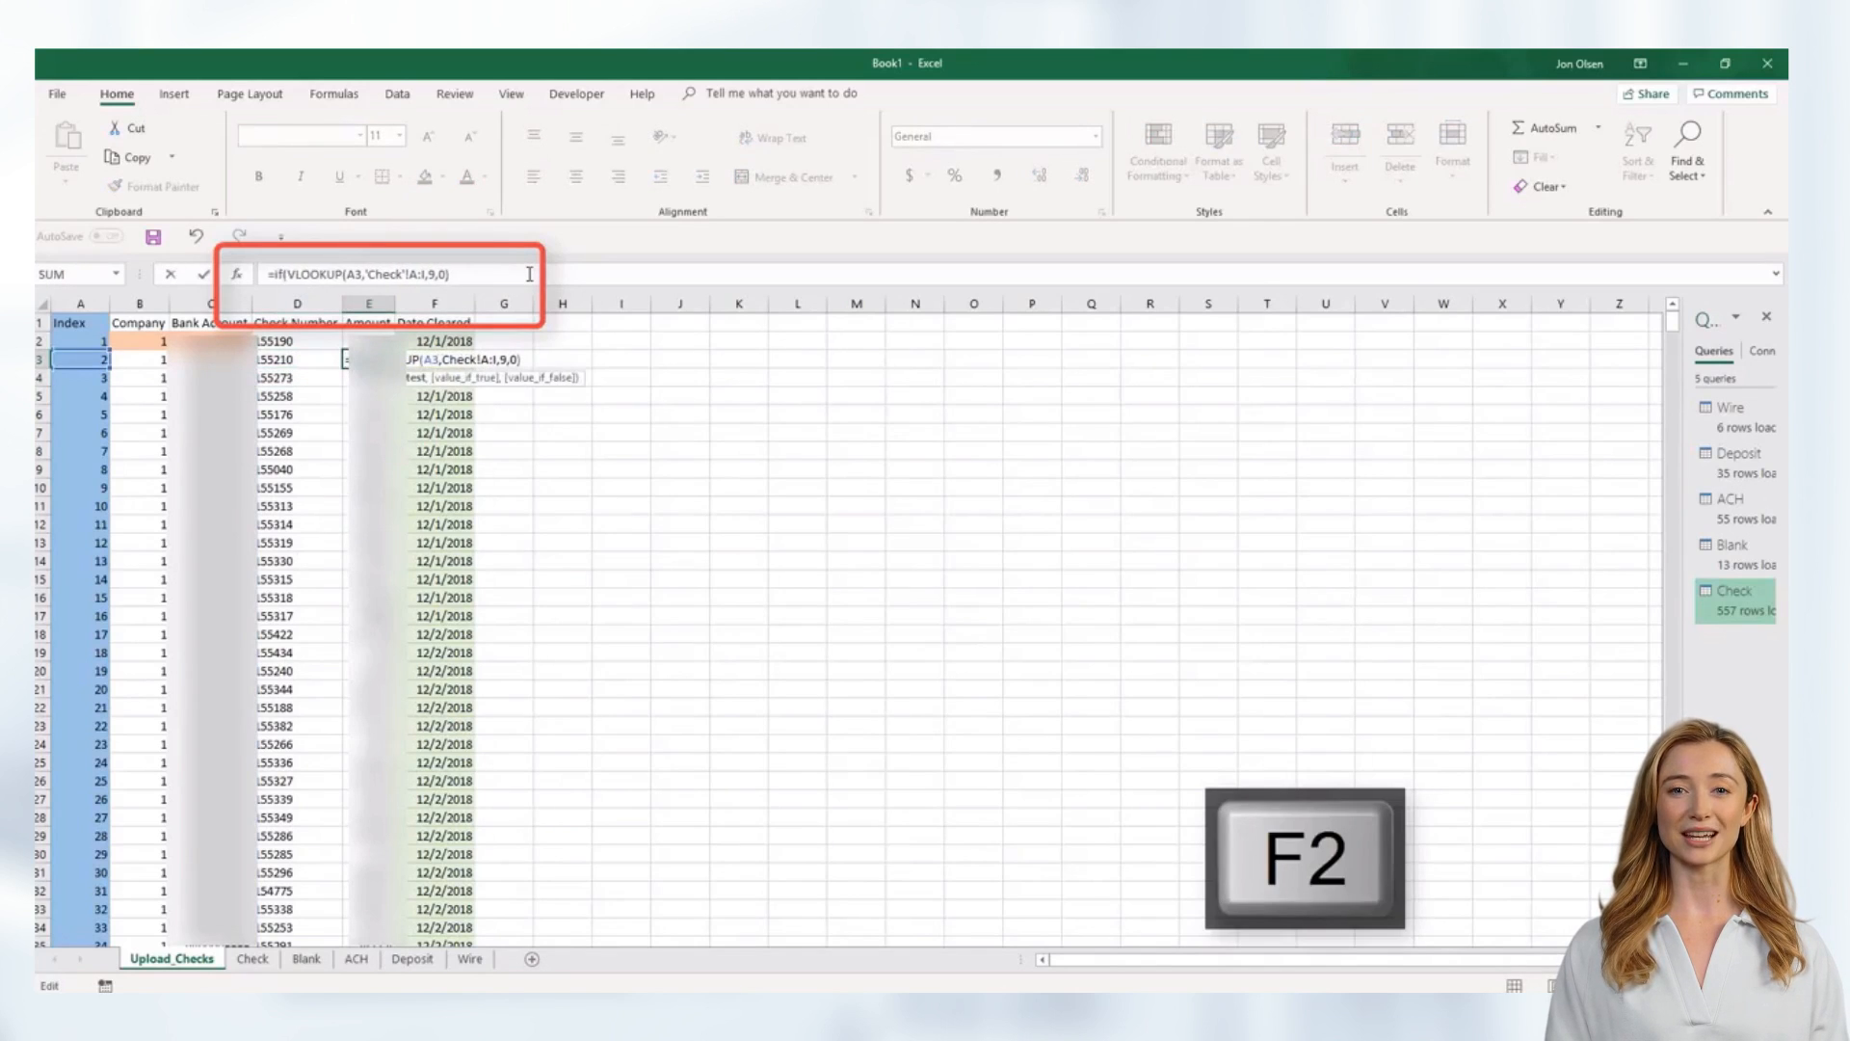
{"action": "left_click", "coordinate": [88, 362]}
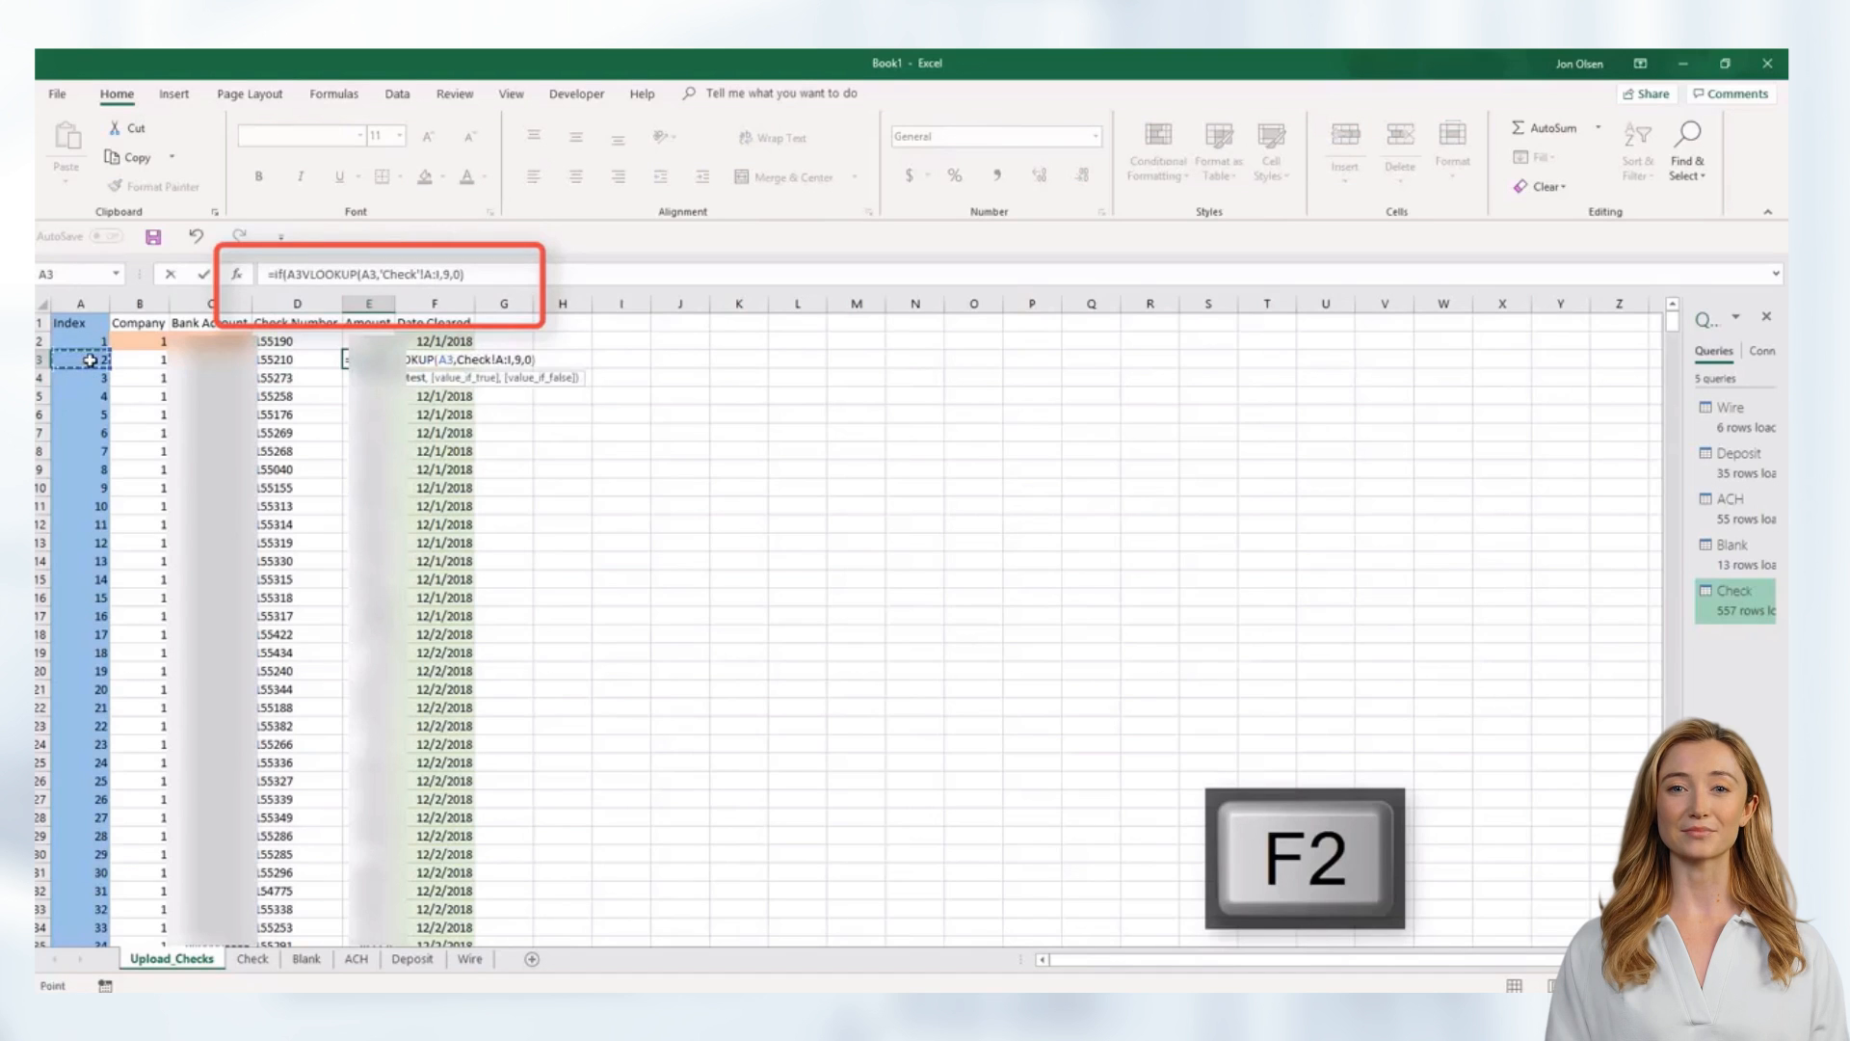
{"action": "type", "text": "=\"\",\"\""}
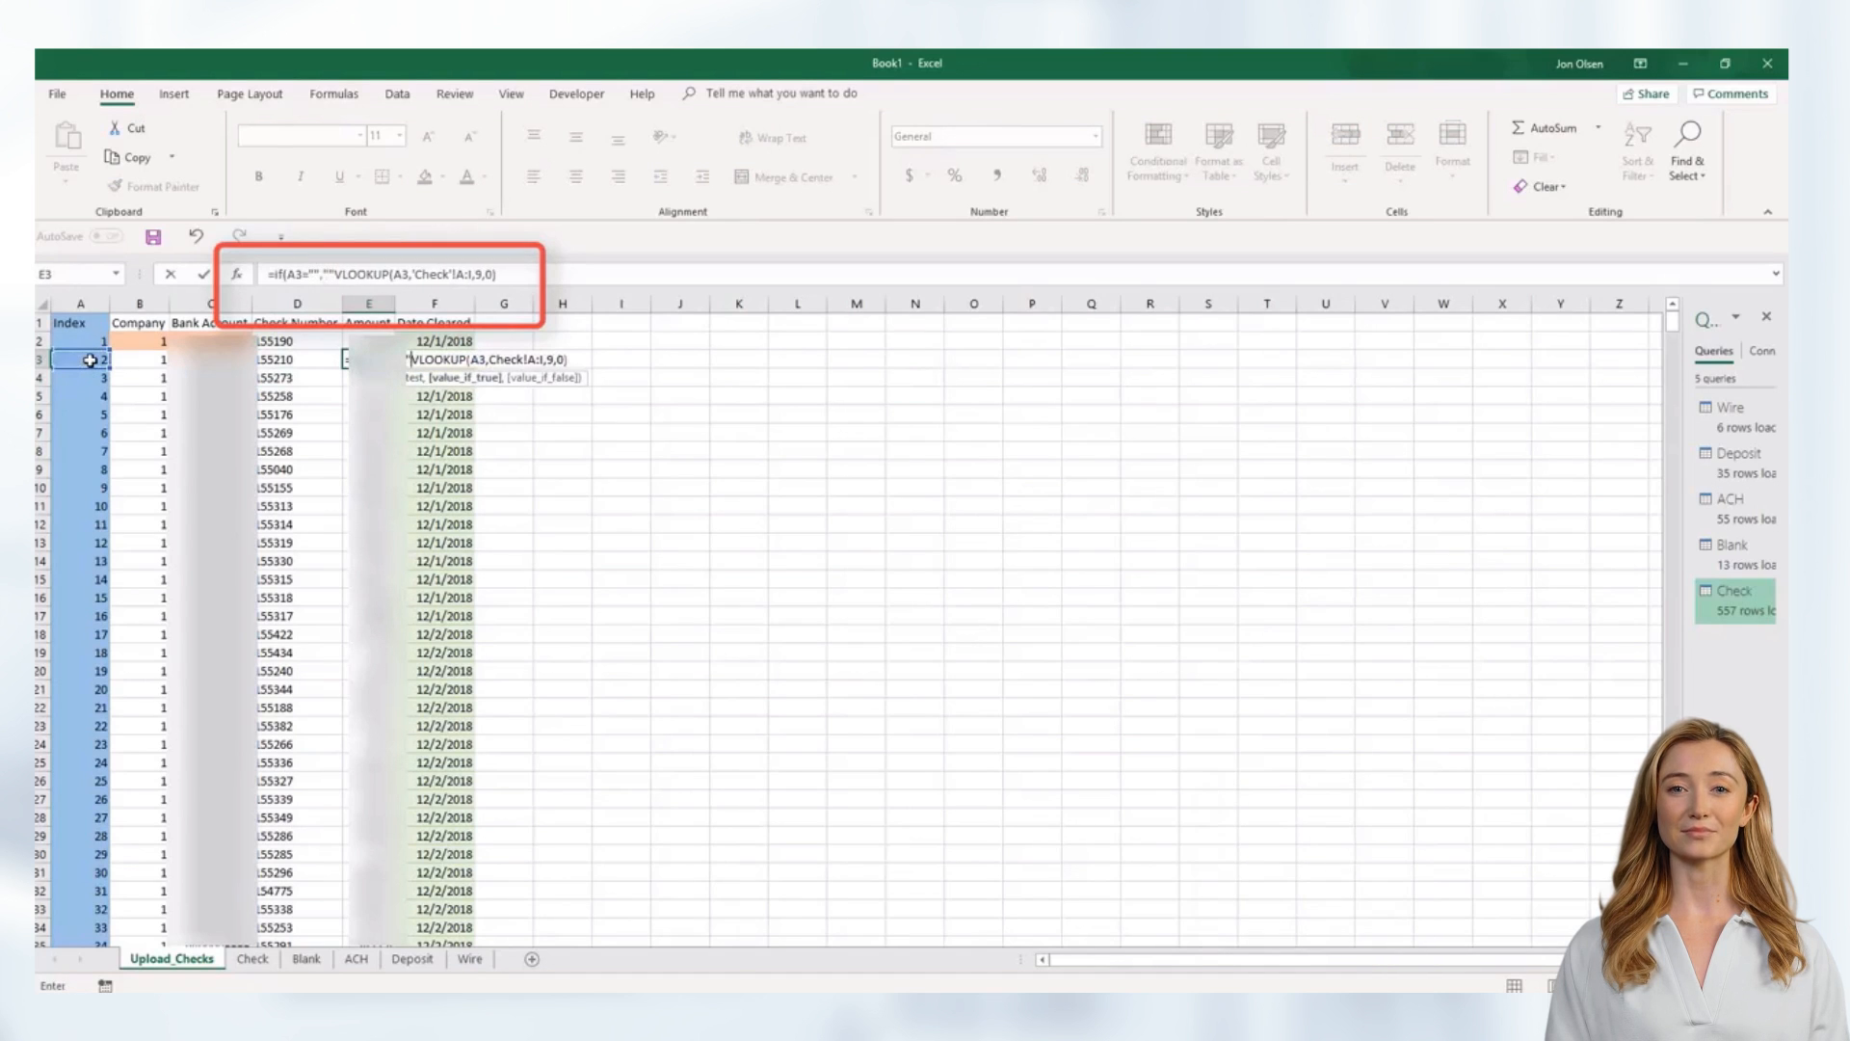
{"action": "type", "text": ","}
{"action": "left_click", "coordinate": [519, 273]}
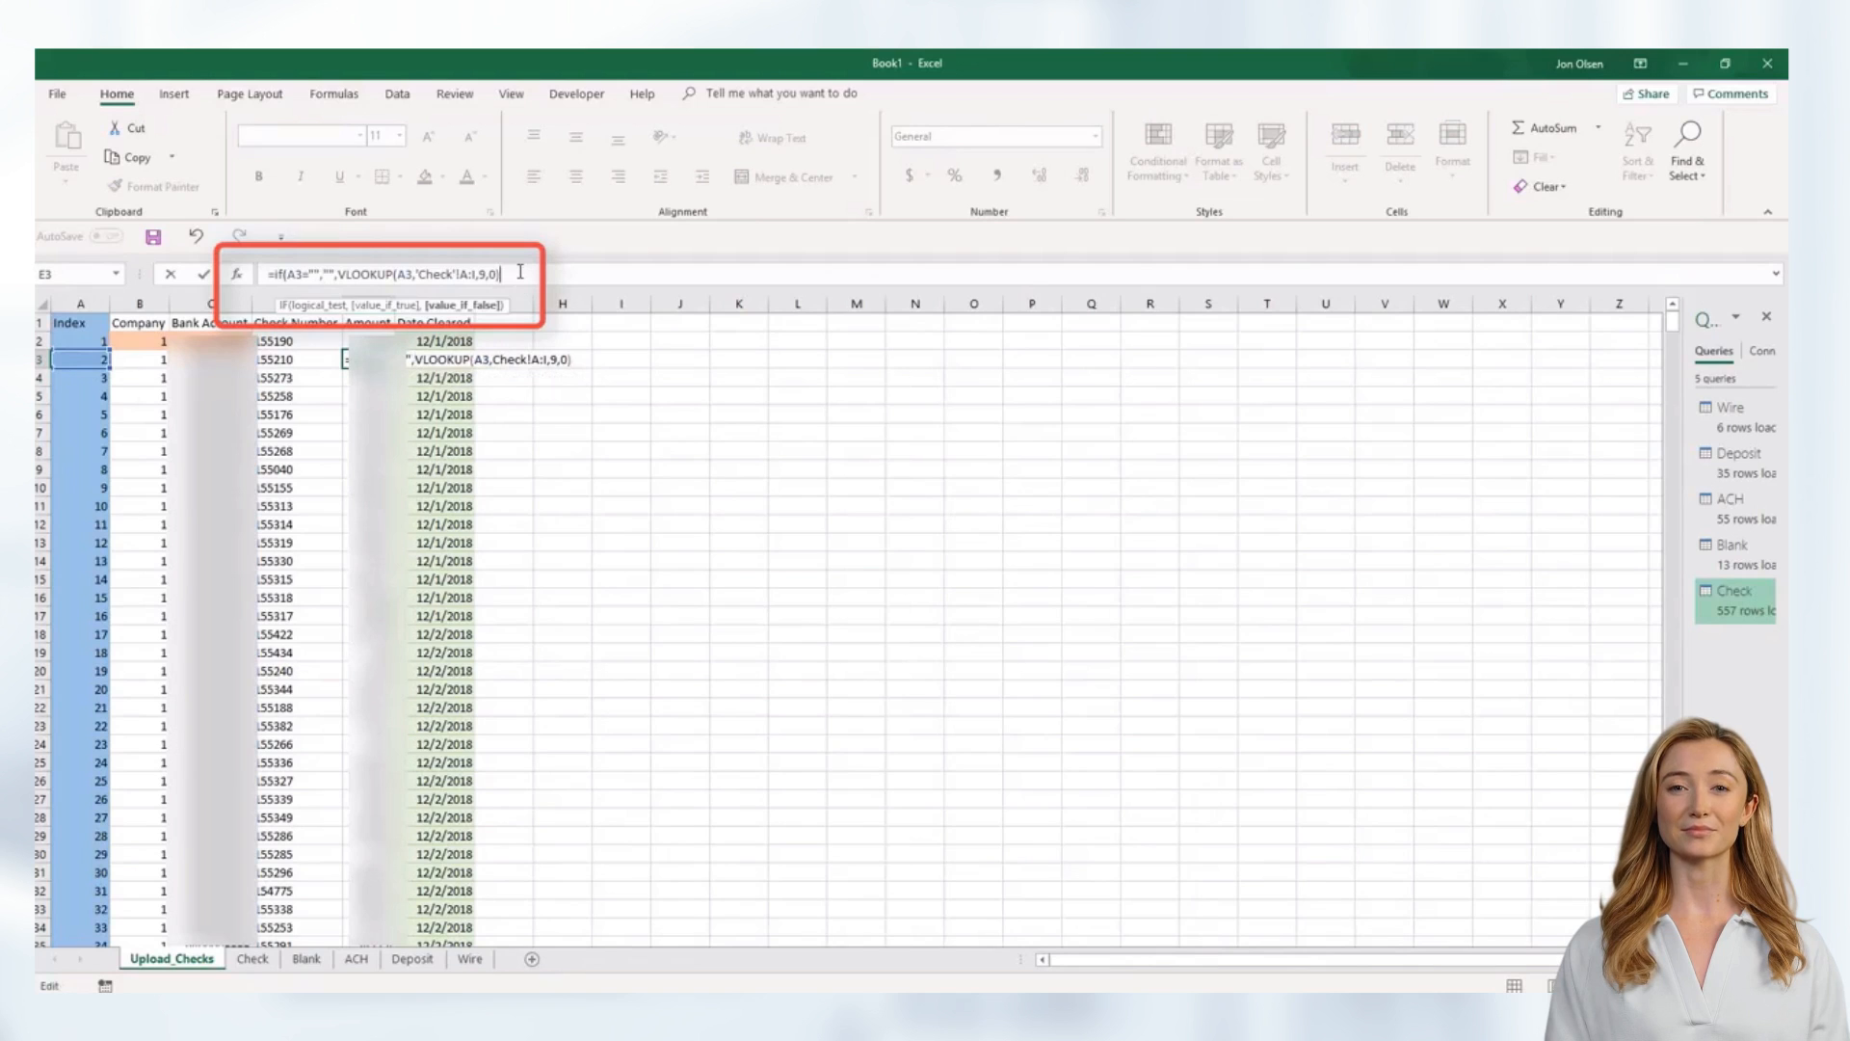
{"action": "key", "text": "Tab"}
- Wrap the Date Cleared lookup in F3 as =IF(A3="","",VLOOKUP(A3,Check!A:F,6,0))
{"action": "key", "text": "F2"}
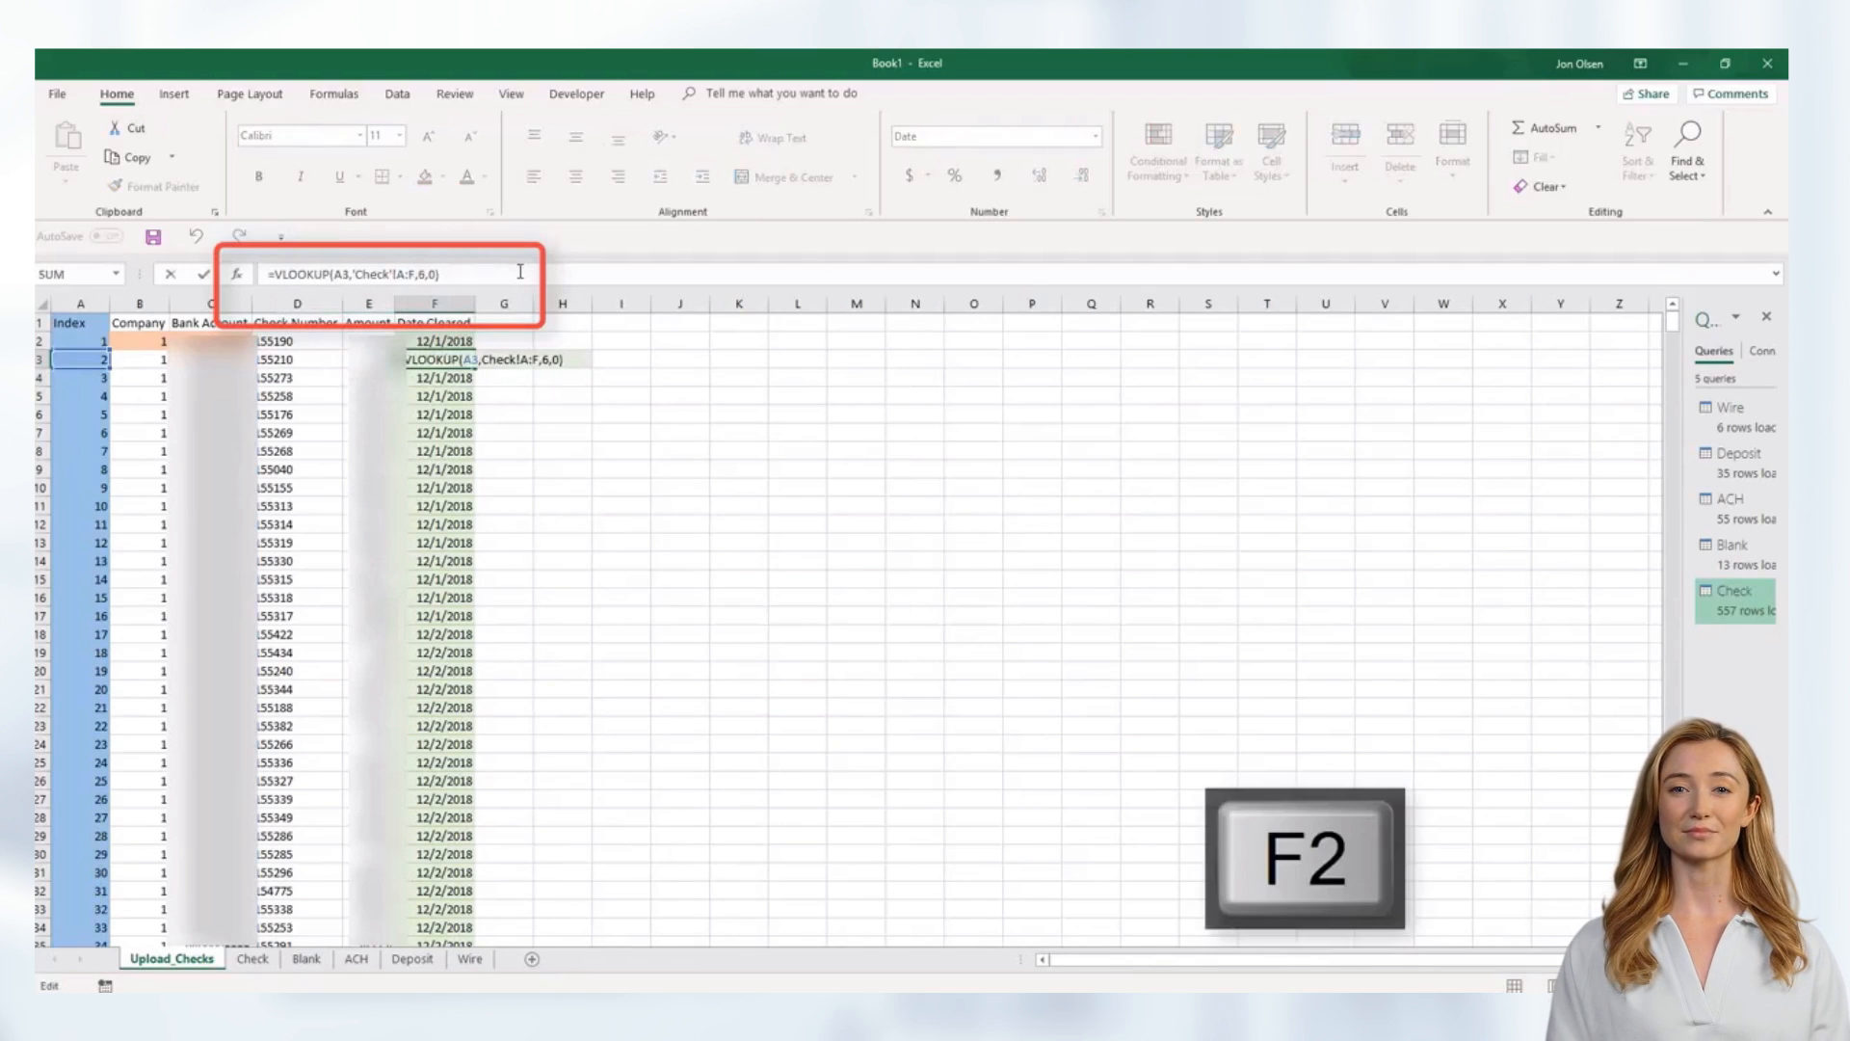
{"action": "key", "text": "Home"}
{"action": "key", "text": "Right"}
{"action": "type", "text": "if("}
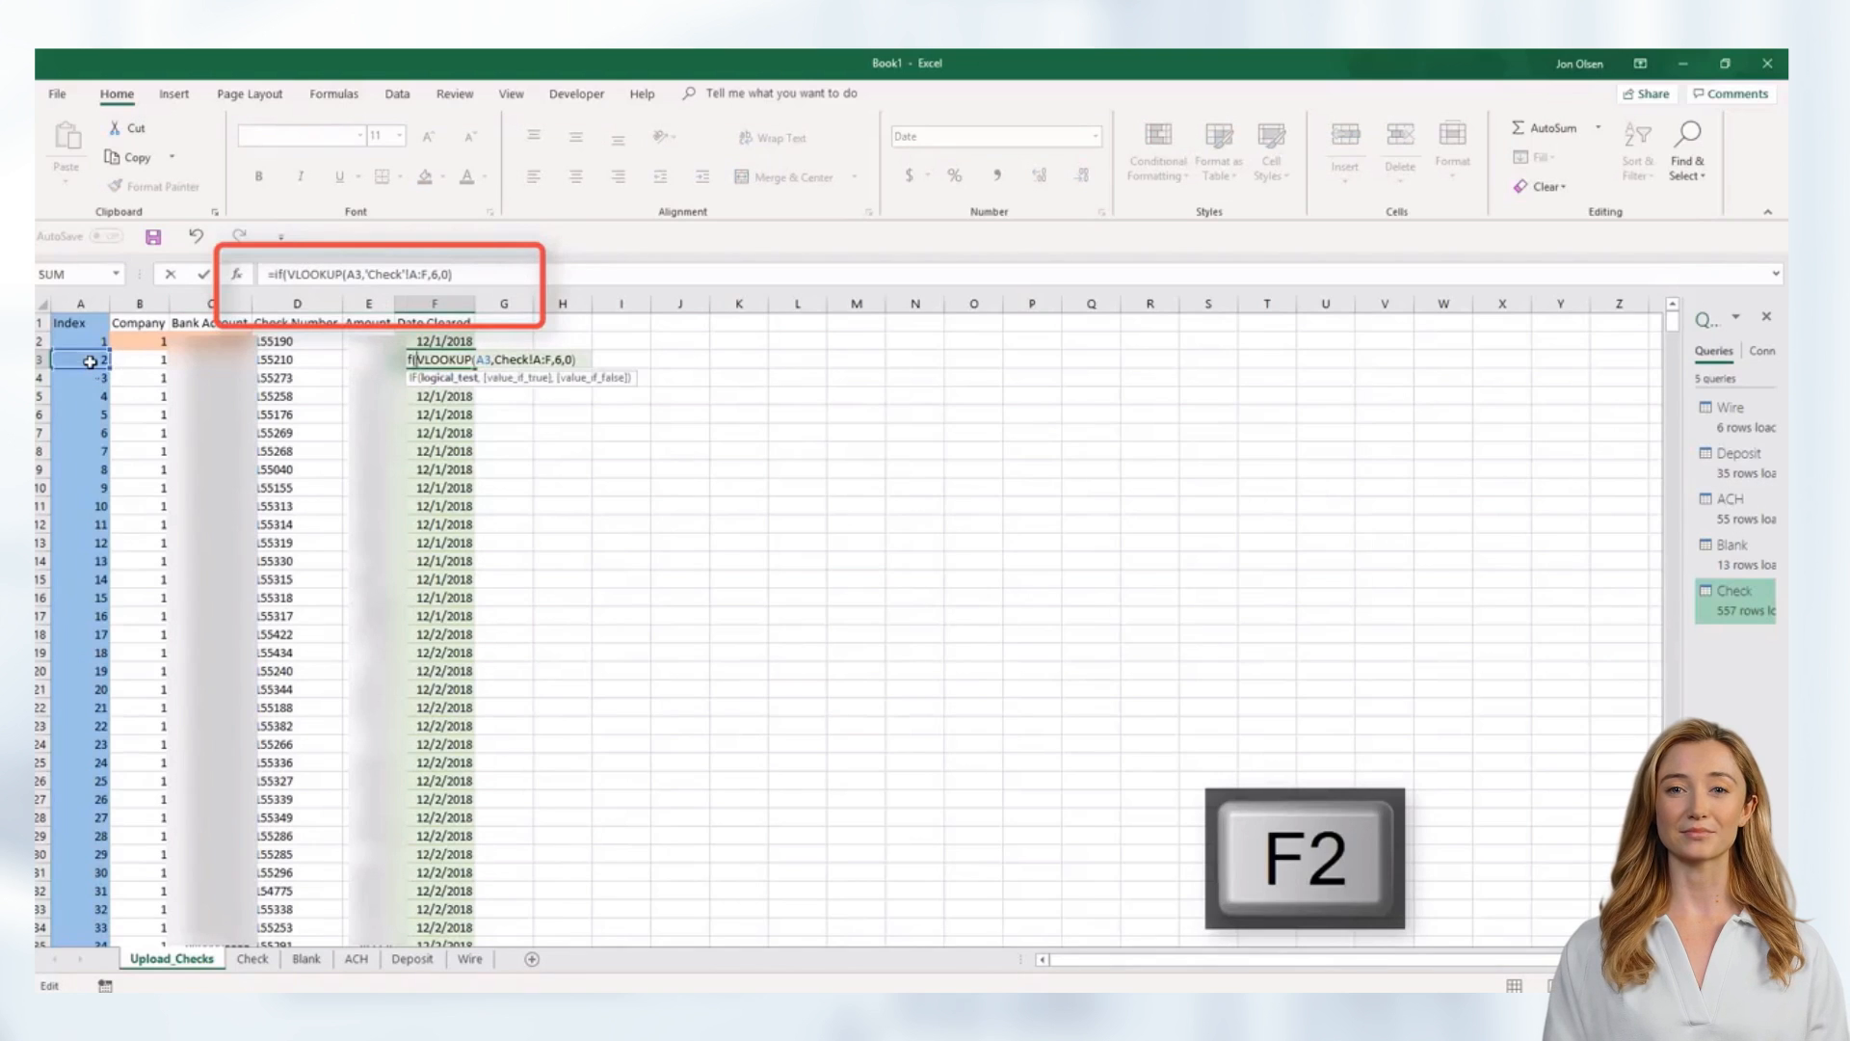
{"action": "type", "text": "A3=\"\","}
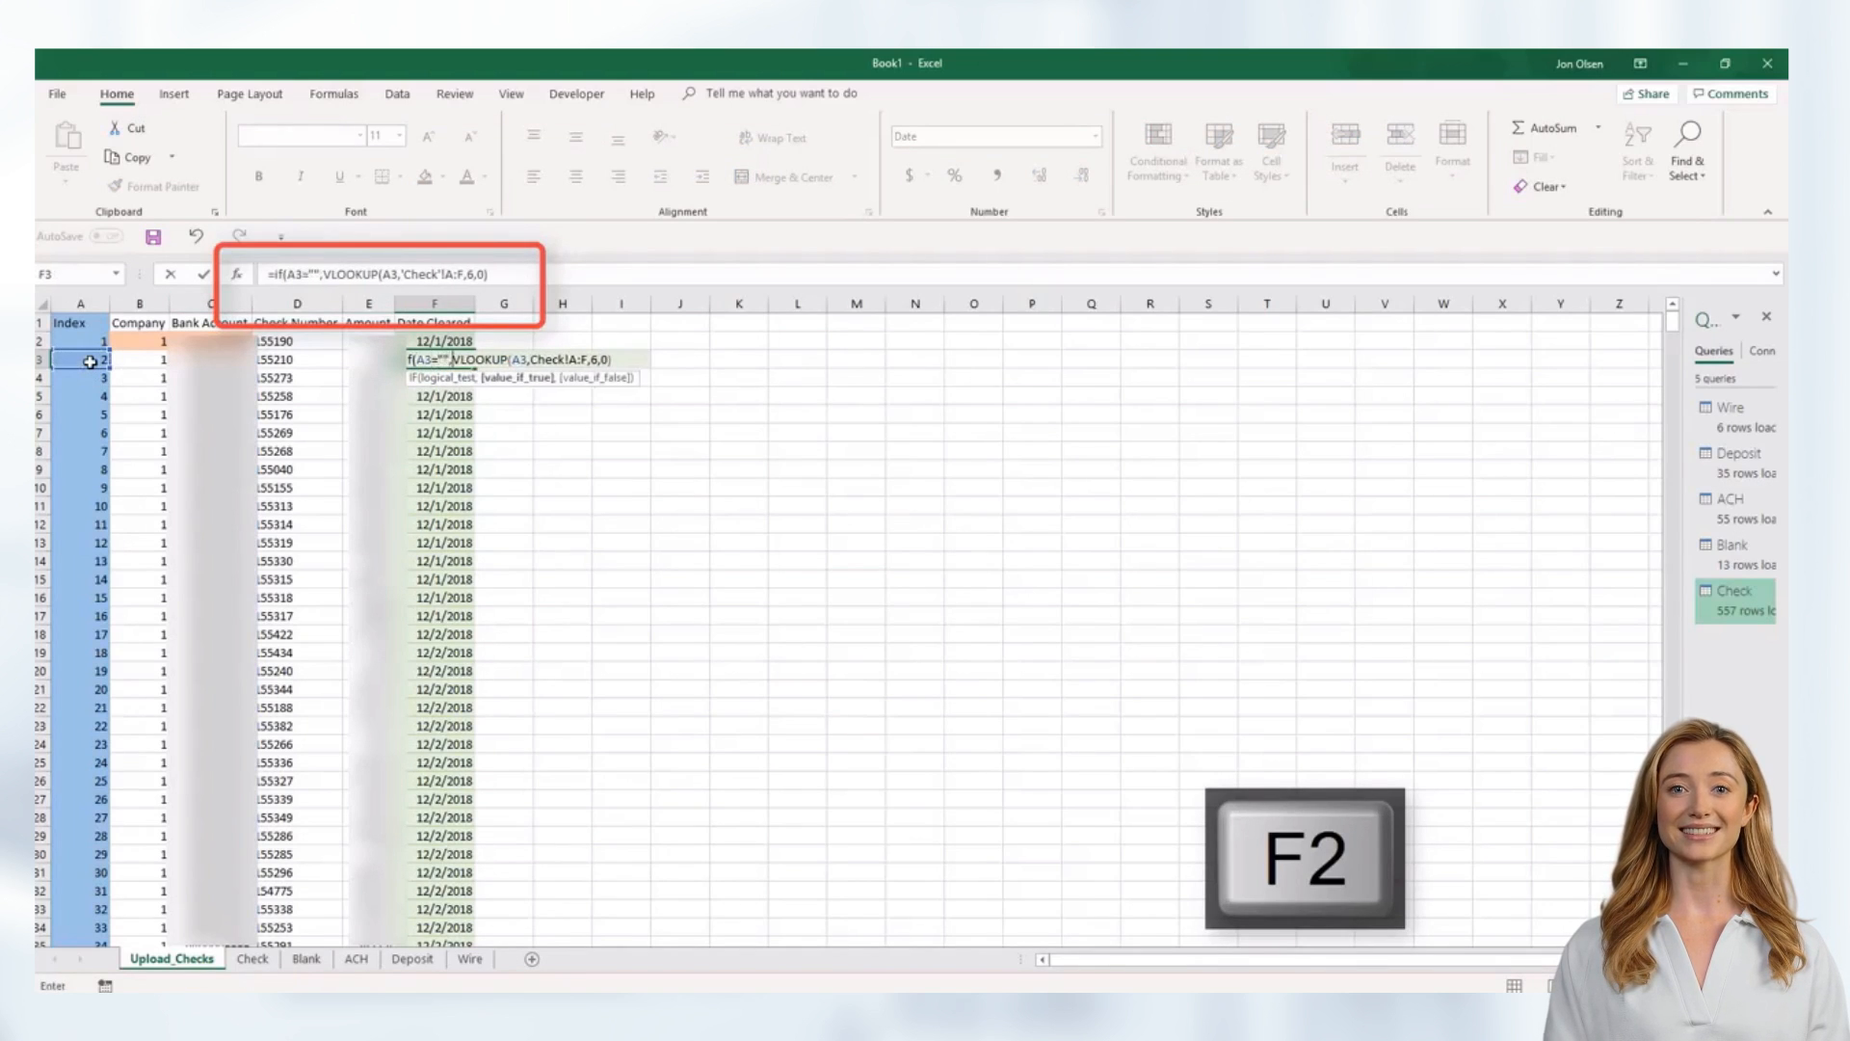
{"action": "type", "text": "\"\","}
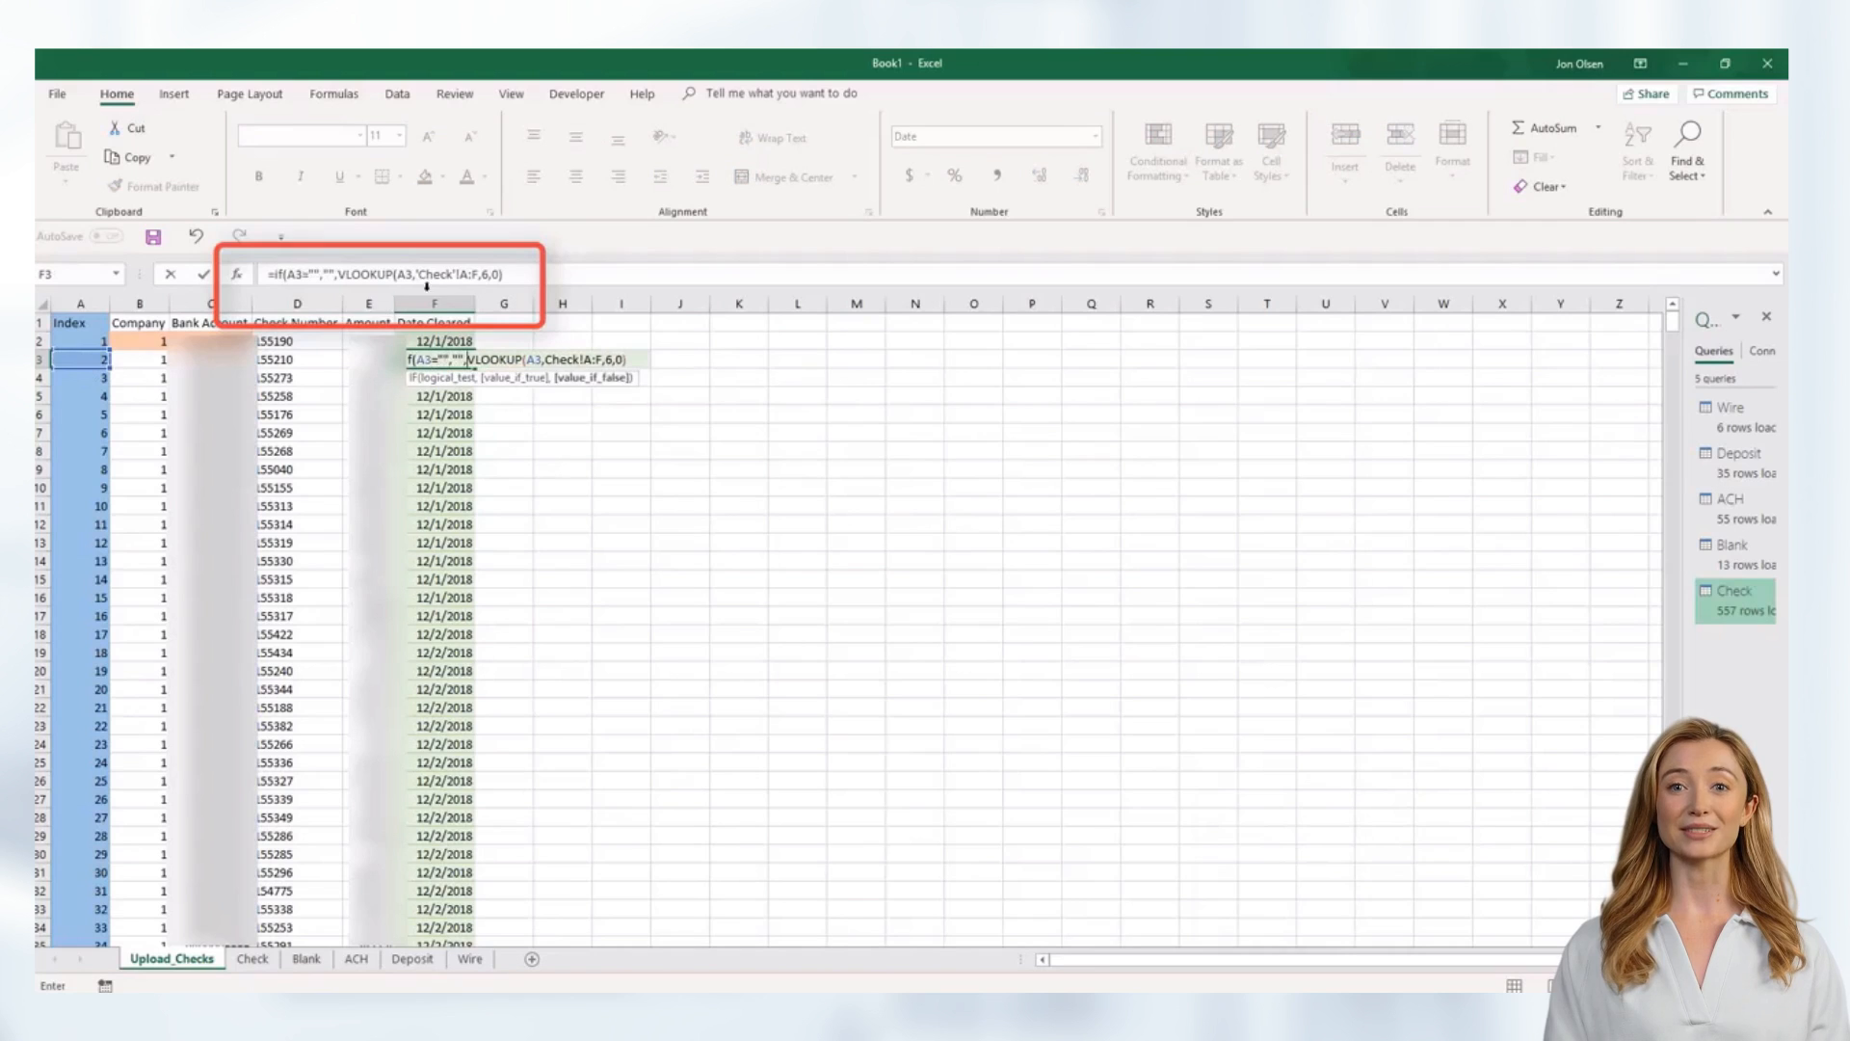
{"action": "left_click", "coordinate": [559, 271]}
{"action": "type", "text": ")"}
{"action": "key", "text": "Return"}
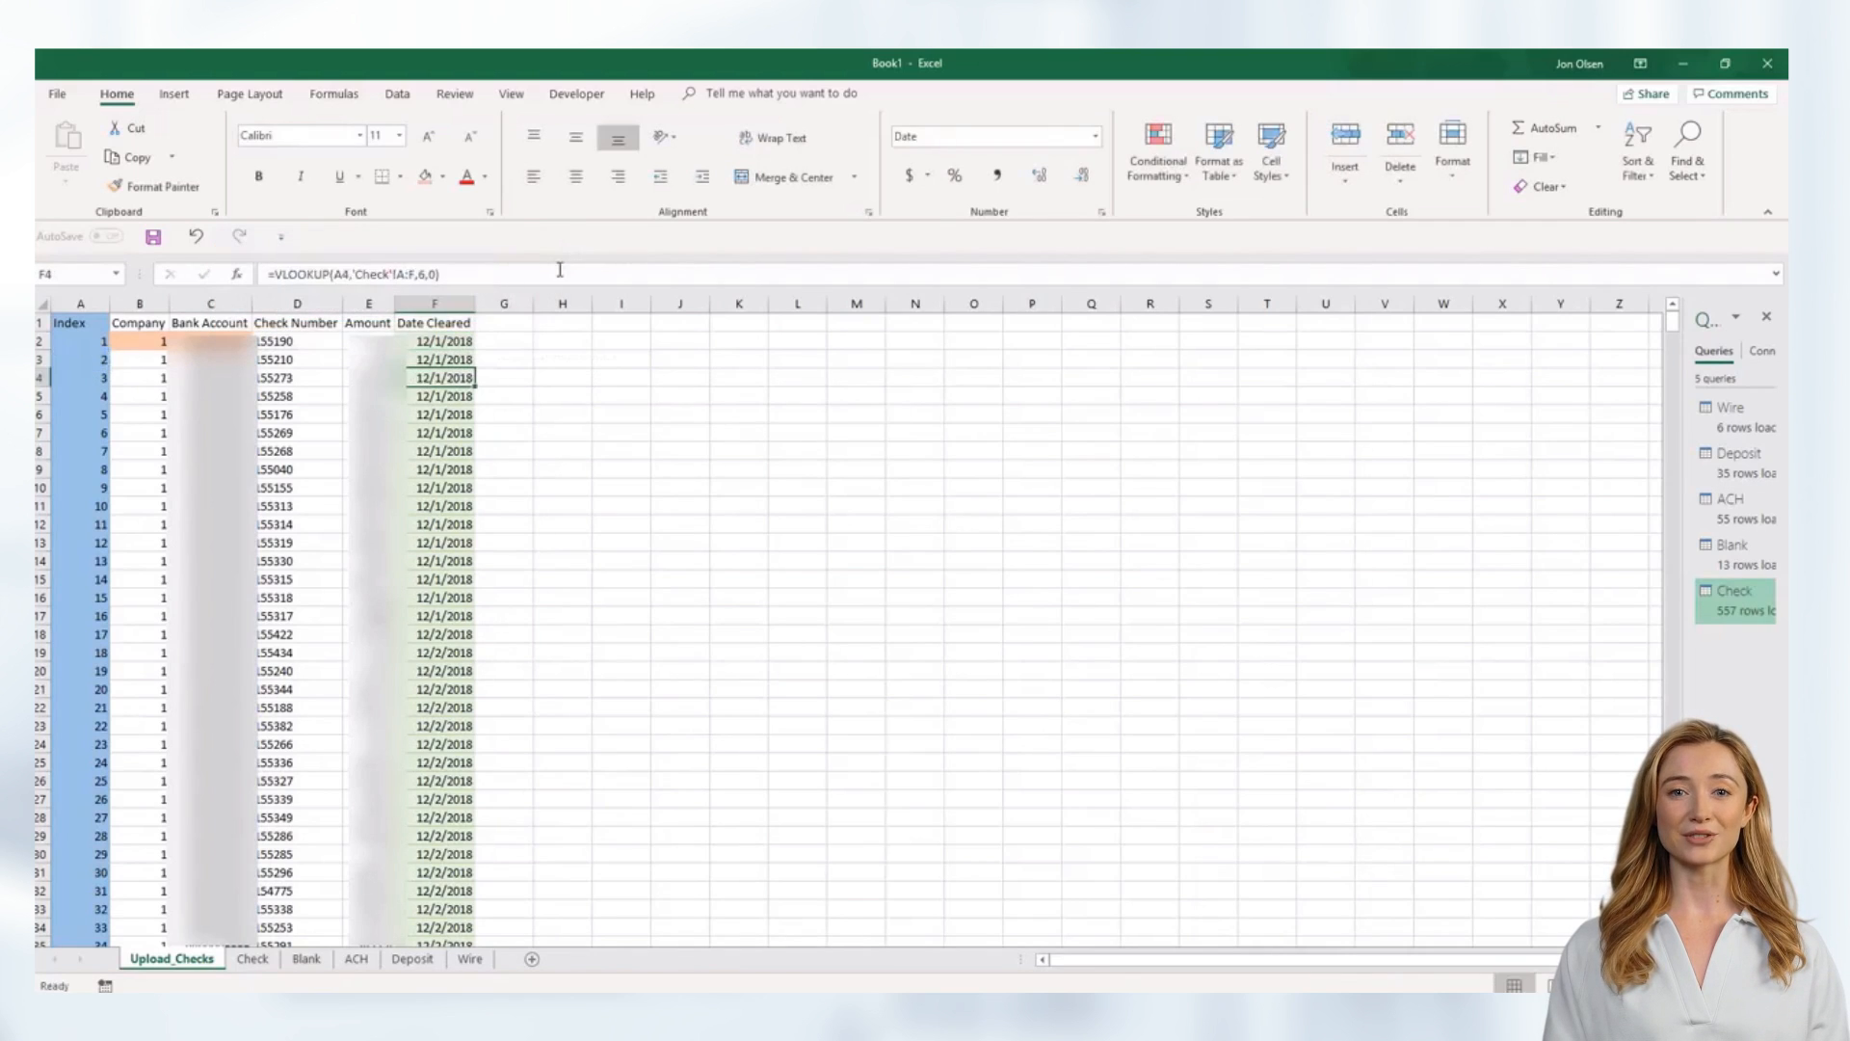
- Copy the IF formulas in B3:F3 down over the existing formulas to row 1000
{"action": "key", "text": "Up"}
{"action": "key", "text": "Left"}
{"action": "key", "text": "Left"}
{"action": "key", "text": "Left"}
{"action": "key", "text": "Left"}
{"action": "key", "text": "shift+Right"}
{"action": "key", "text": "shift+Right"}
{"action": "key", "text": "shift+Right"}
{"action": "key", "text": "shift+Right"}
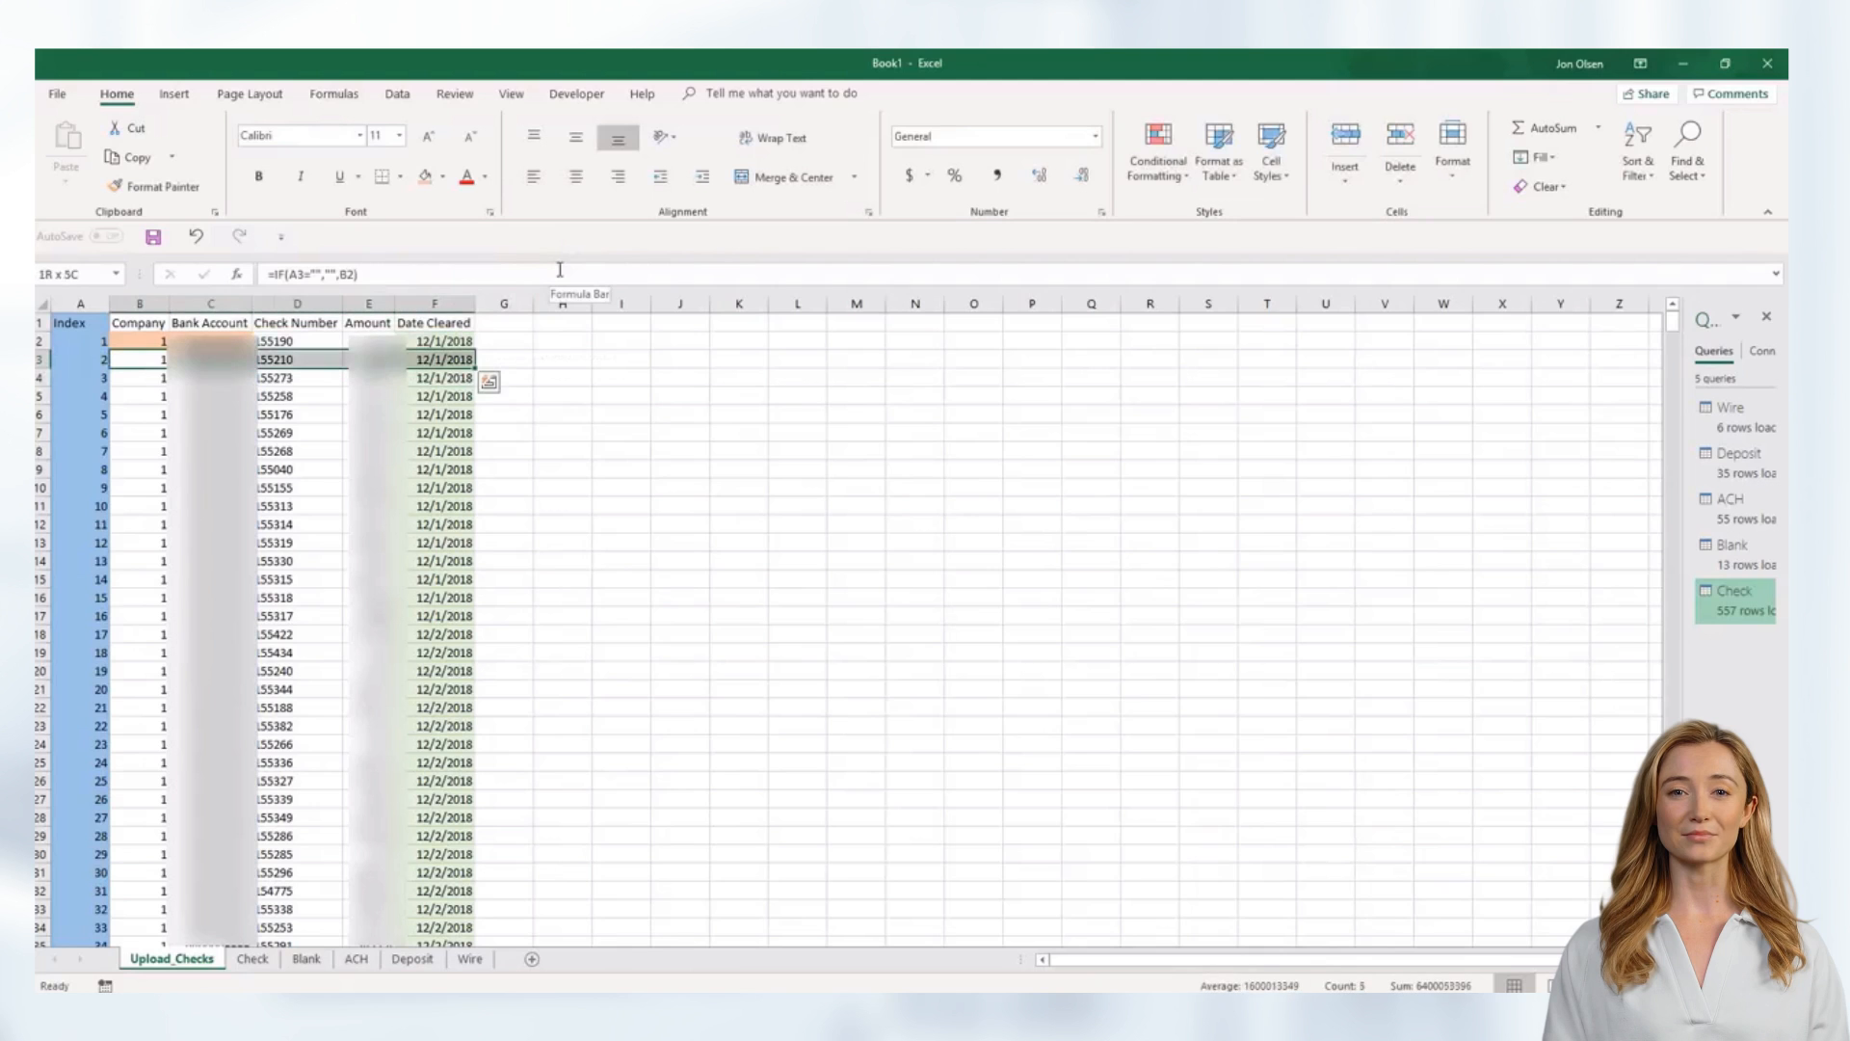
{"action": "key", "text": "ctrl+c"}
{"action": "key", "text": "ctrl+shift+Down"}
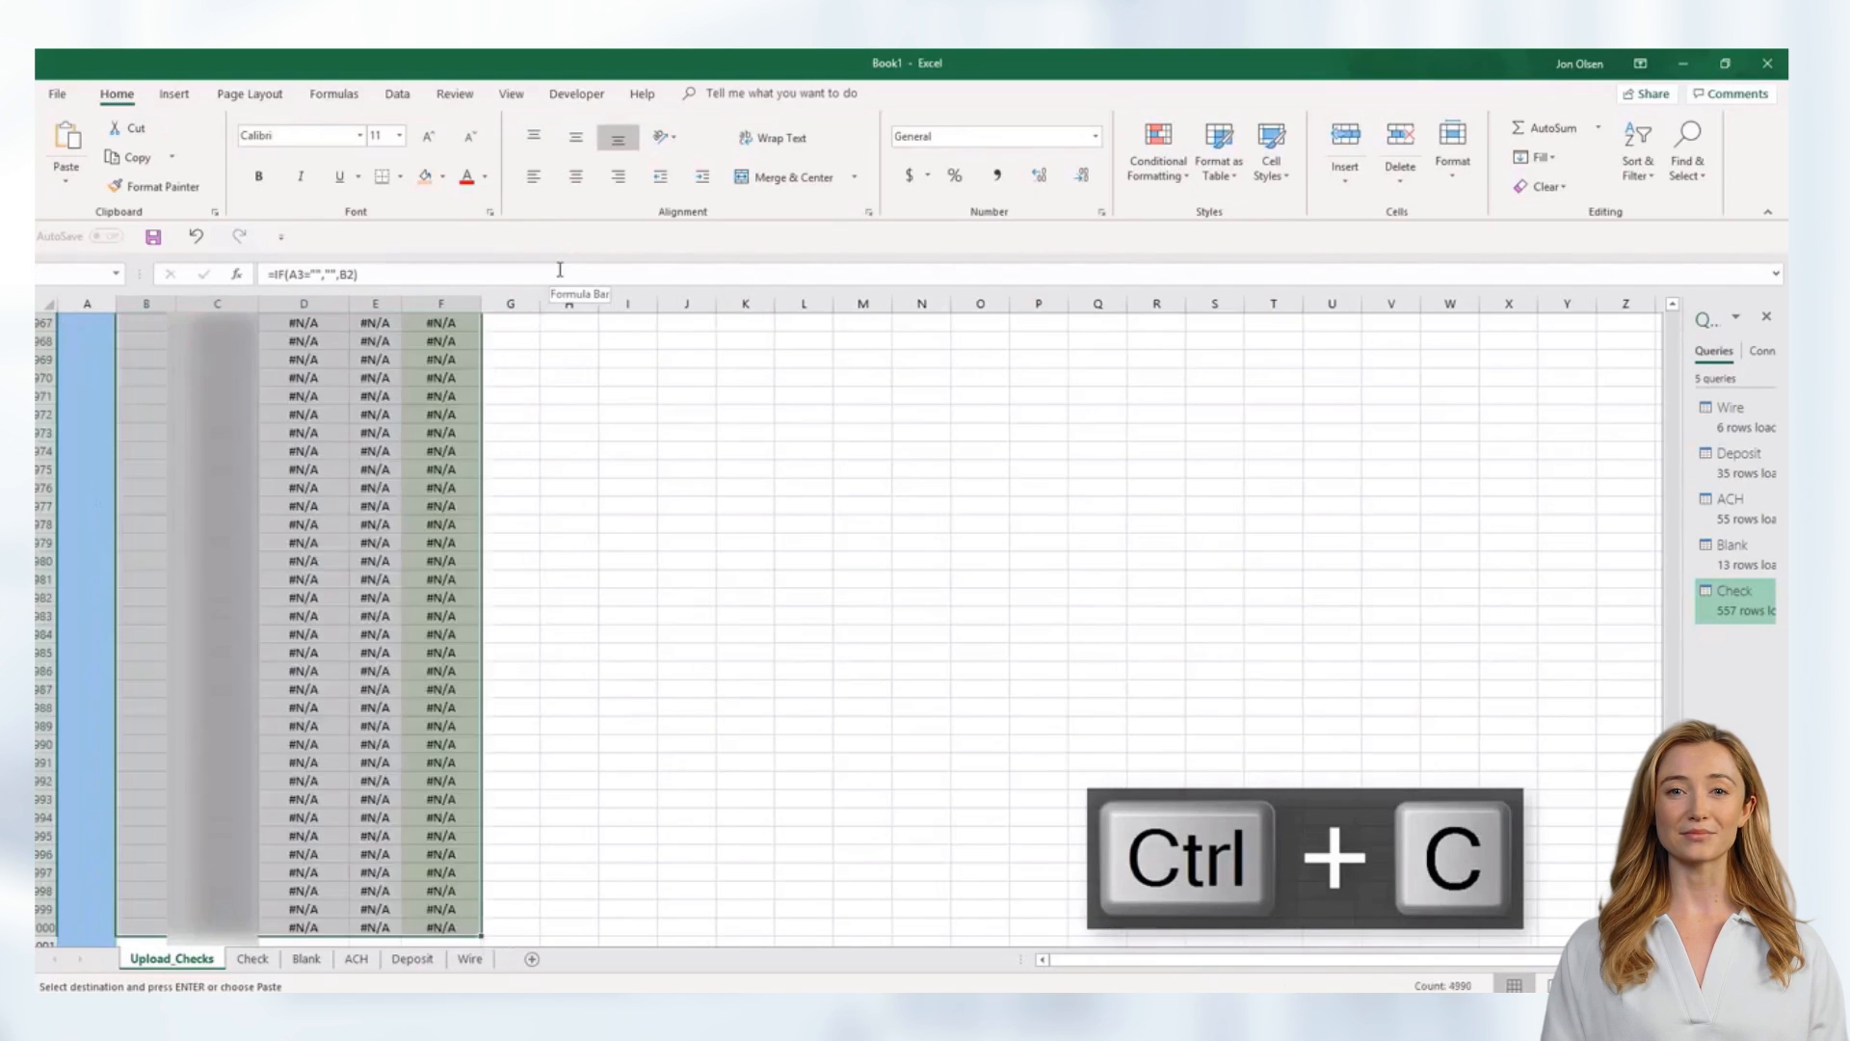
{"action": "key", "text": "ctrl+v"}
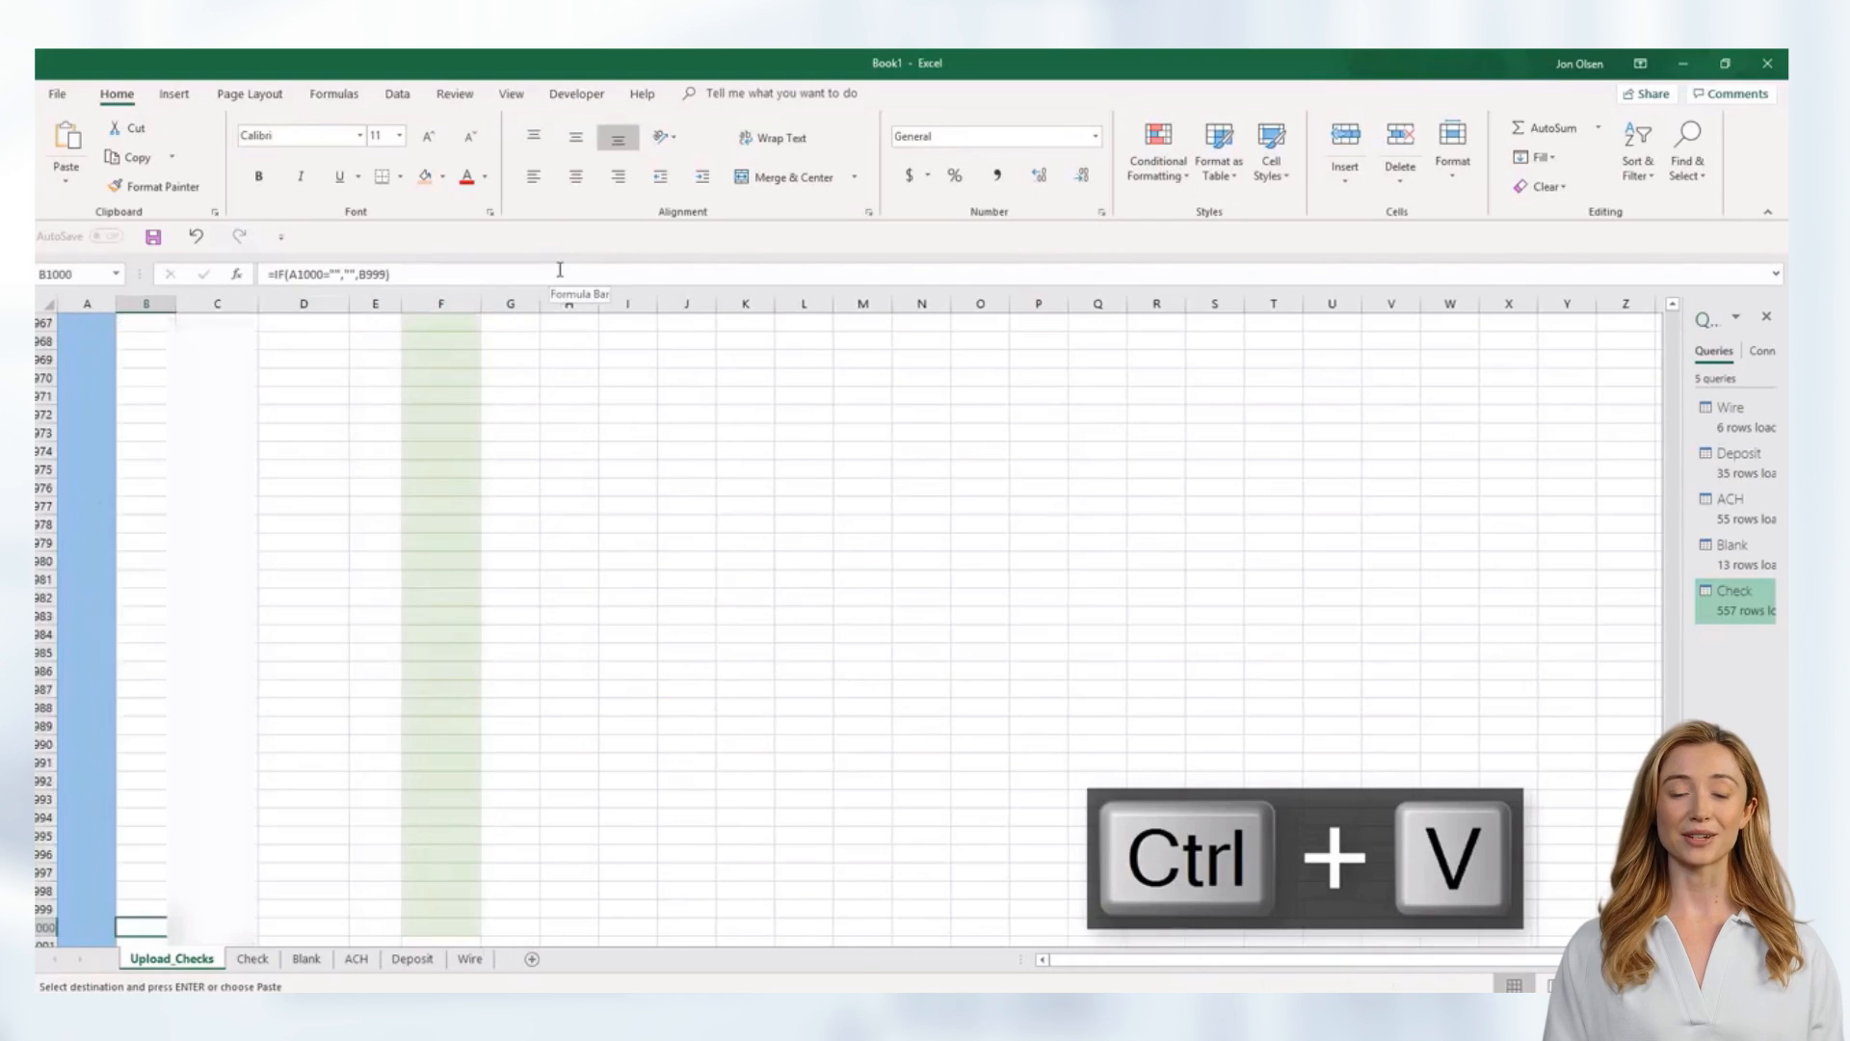
{"action": "key", "text": "Escape"}
- Review the copied formulas from row 1000 up through the populated rows, back to the header row
{"action": "key", "text": "Page_Up"}
{"action": "key", "text": "Page_Up"}
{"action": "key", "text": "Page_Up"}
{"action": "key", "text": "Page_Up"}
{"action": "key", "text": "Page_Up"}
{"action": "key", "text": "Page_Up"}
{"action": "key", "text": "Page_Up"}
{"action": "key", "text": "Page_Up"}
{"action": "key", "text": "Page_Up"}
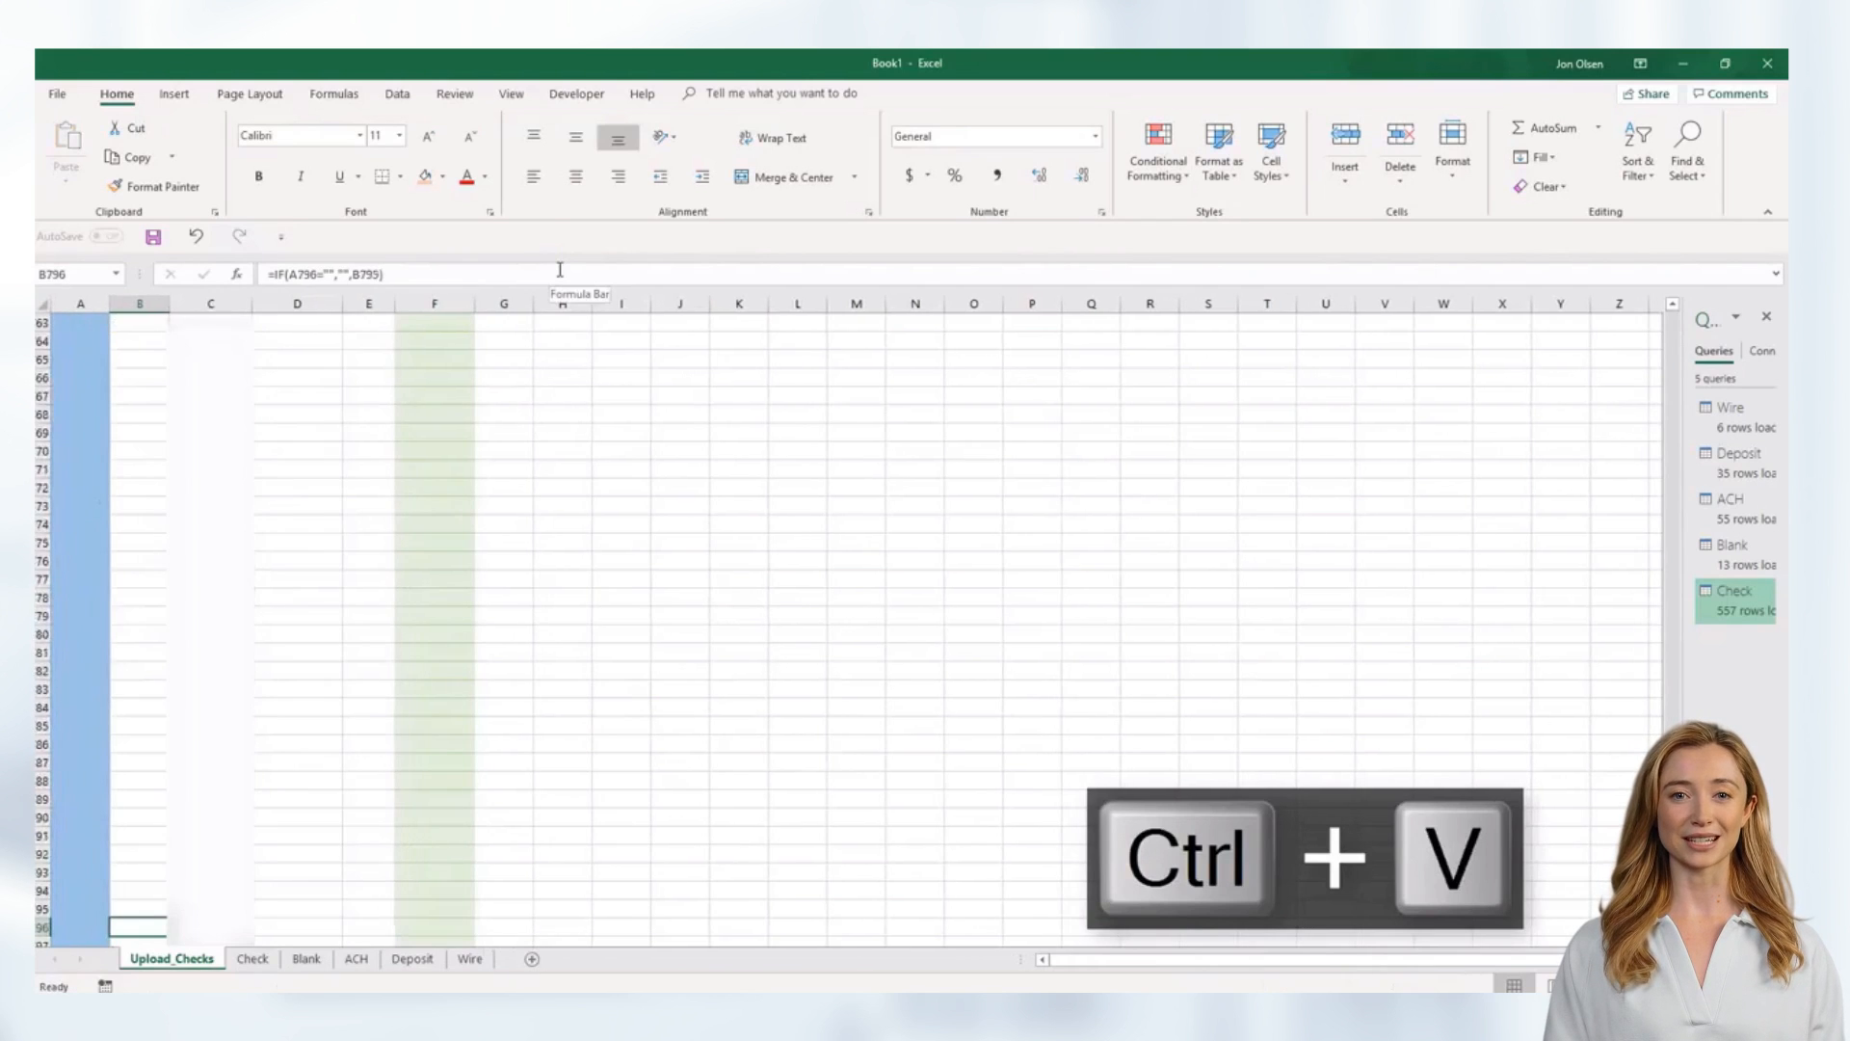
{"action": "key", "text": "Page_Up"}
{"action": "key", "text": "Page_Up"}
{"action": "key", "text": "Page_Up"}
{"action": "key", "text": "Page_Up"}
{"action": "key", "text": "Page_Up"}
{"action": "key", "text": "Page_Up"}
{"action": "key", "text": "Page_Up"}
{"action": "key", "text": "Page_Up"}
{"action": "key", "text": "Page_Up"}
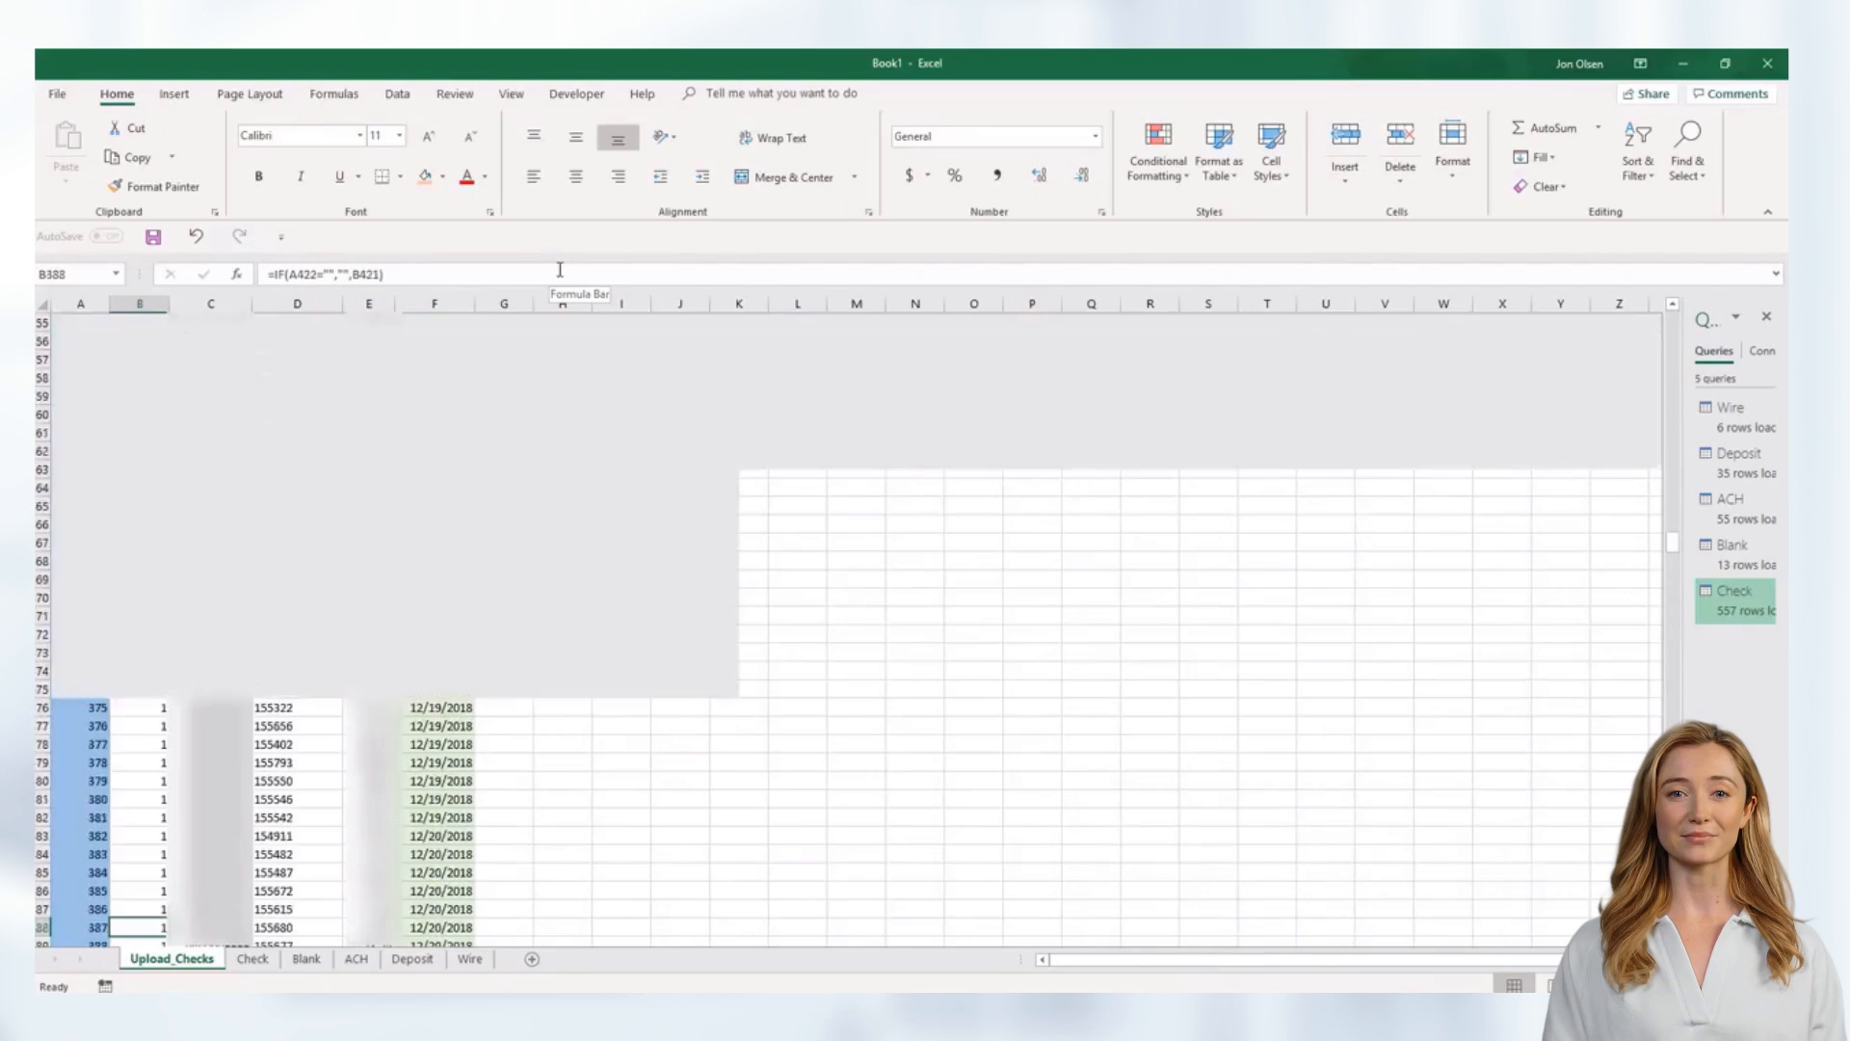
{"action": "key", "text": "ctrl+Home"}
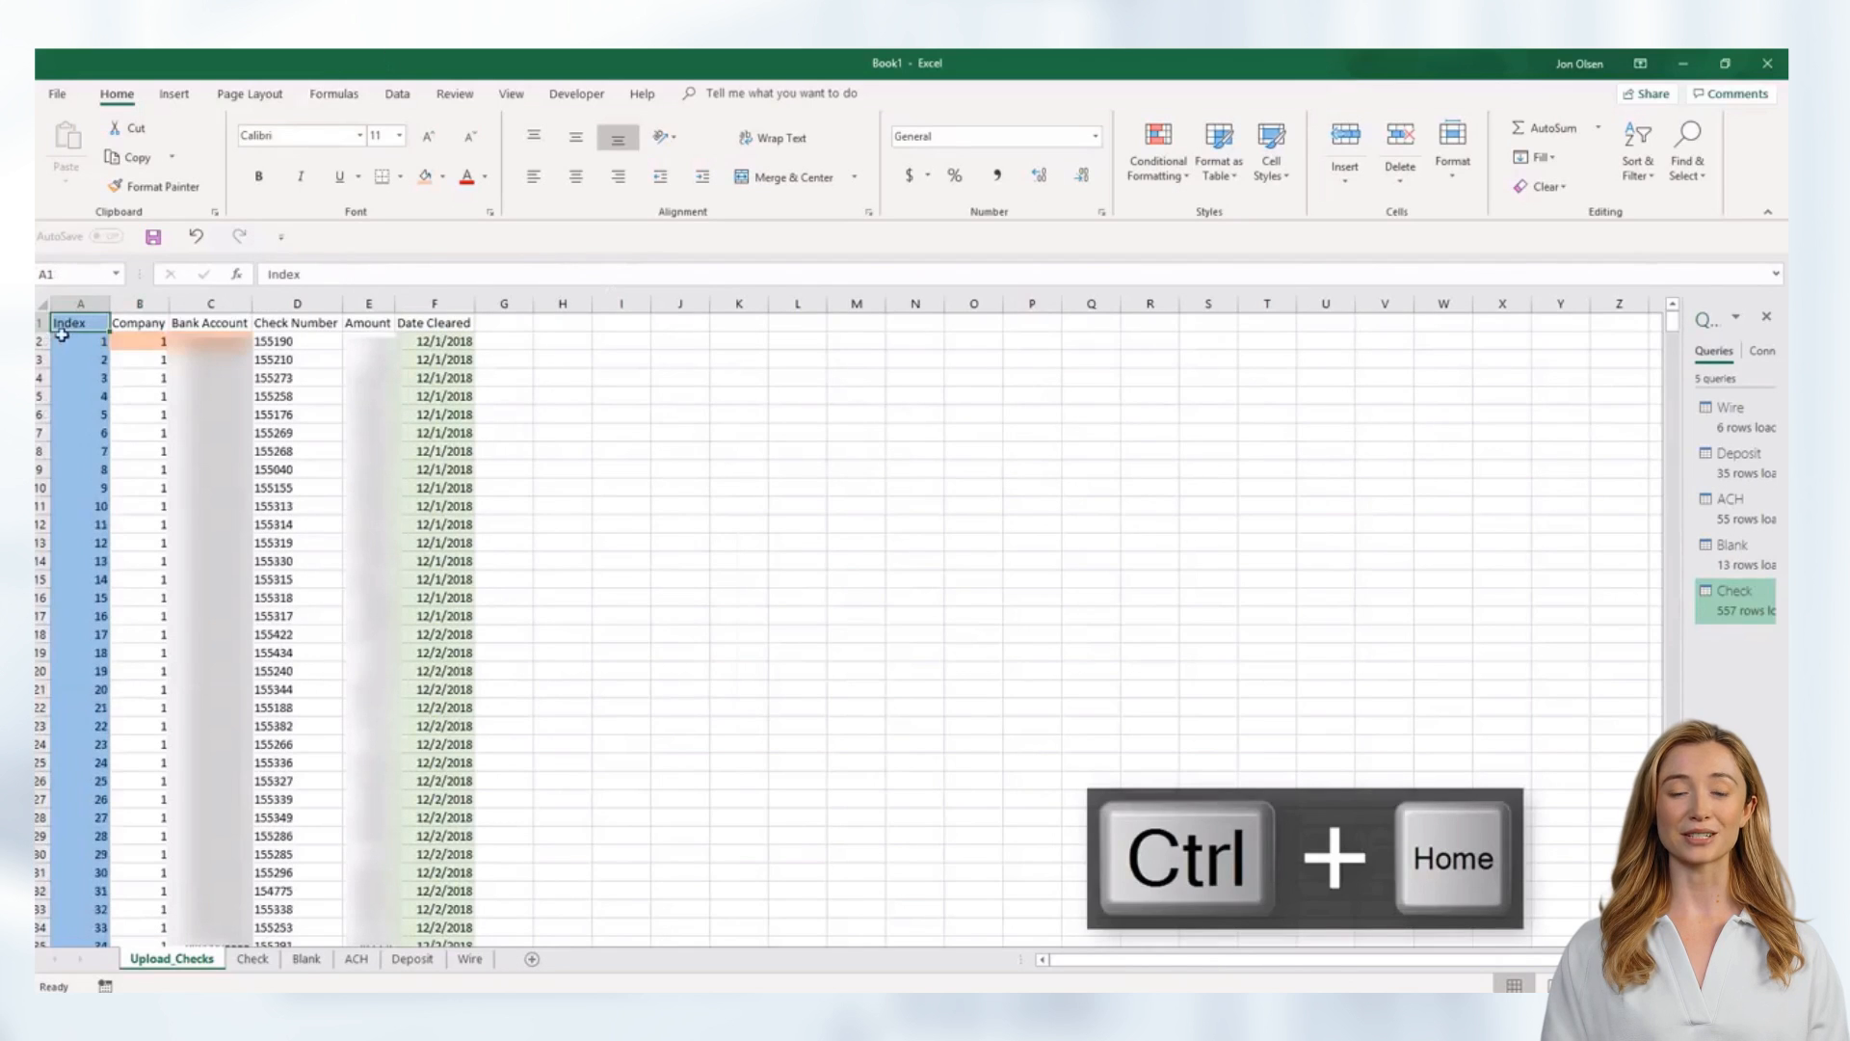
- Freeze the panes above row 2 so the header row stays in view while scrolling
{"action": "key", "text": "Down"}
{"action": "key", "text": "shift+space"}
{"action": "left_click", "coordinate": [511, 94]}
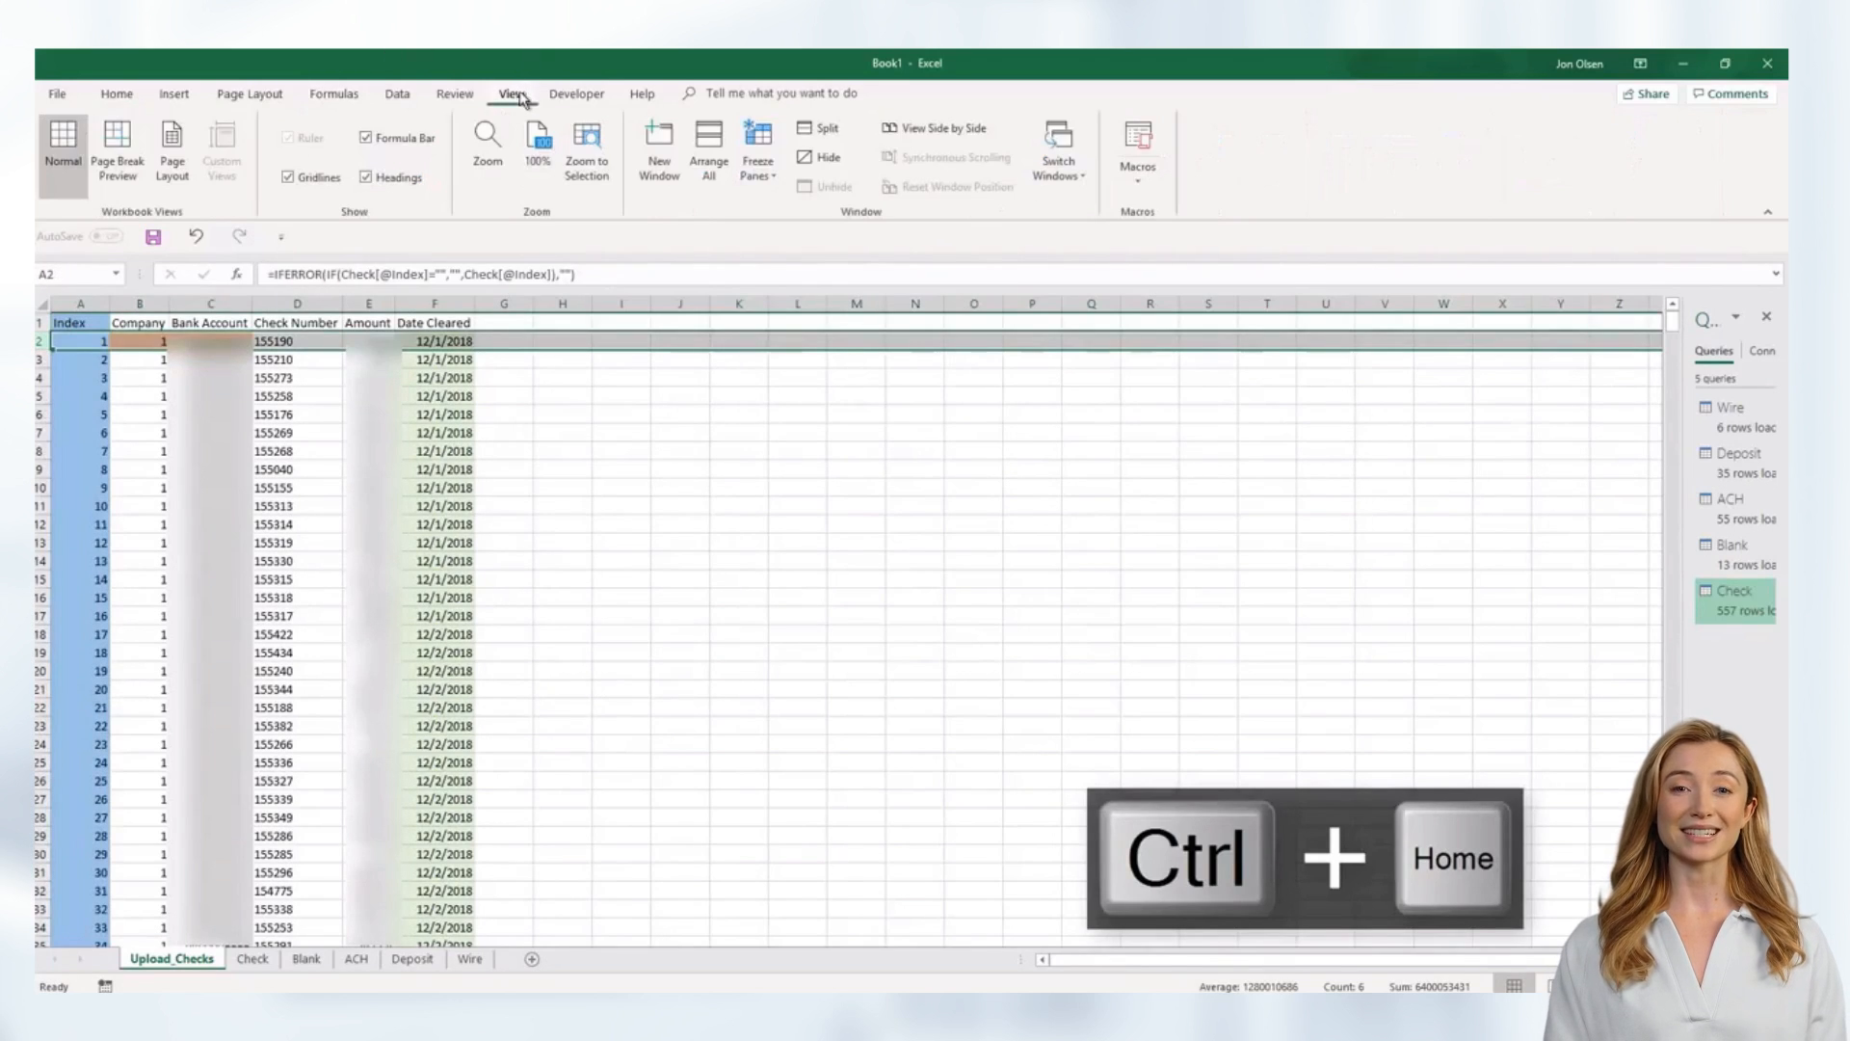
{"action": "left_click", "coordinate": [768, 183]}
{"action": "left_click", "coordinate": [790, 217]}
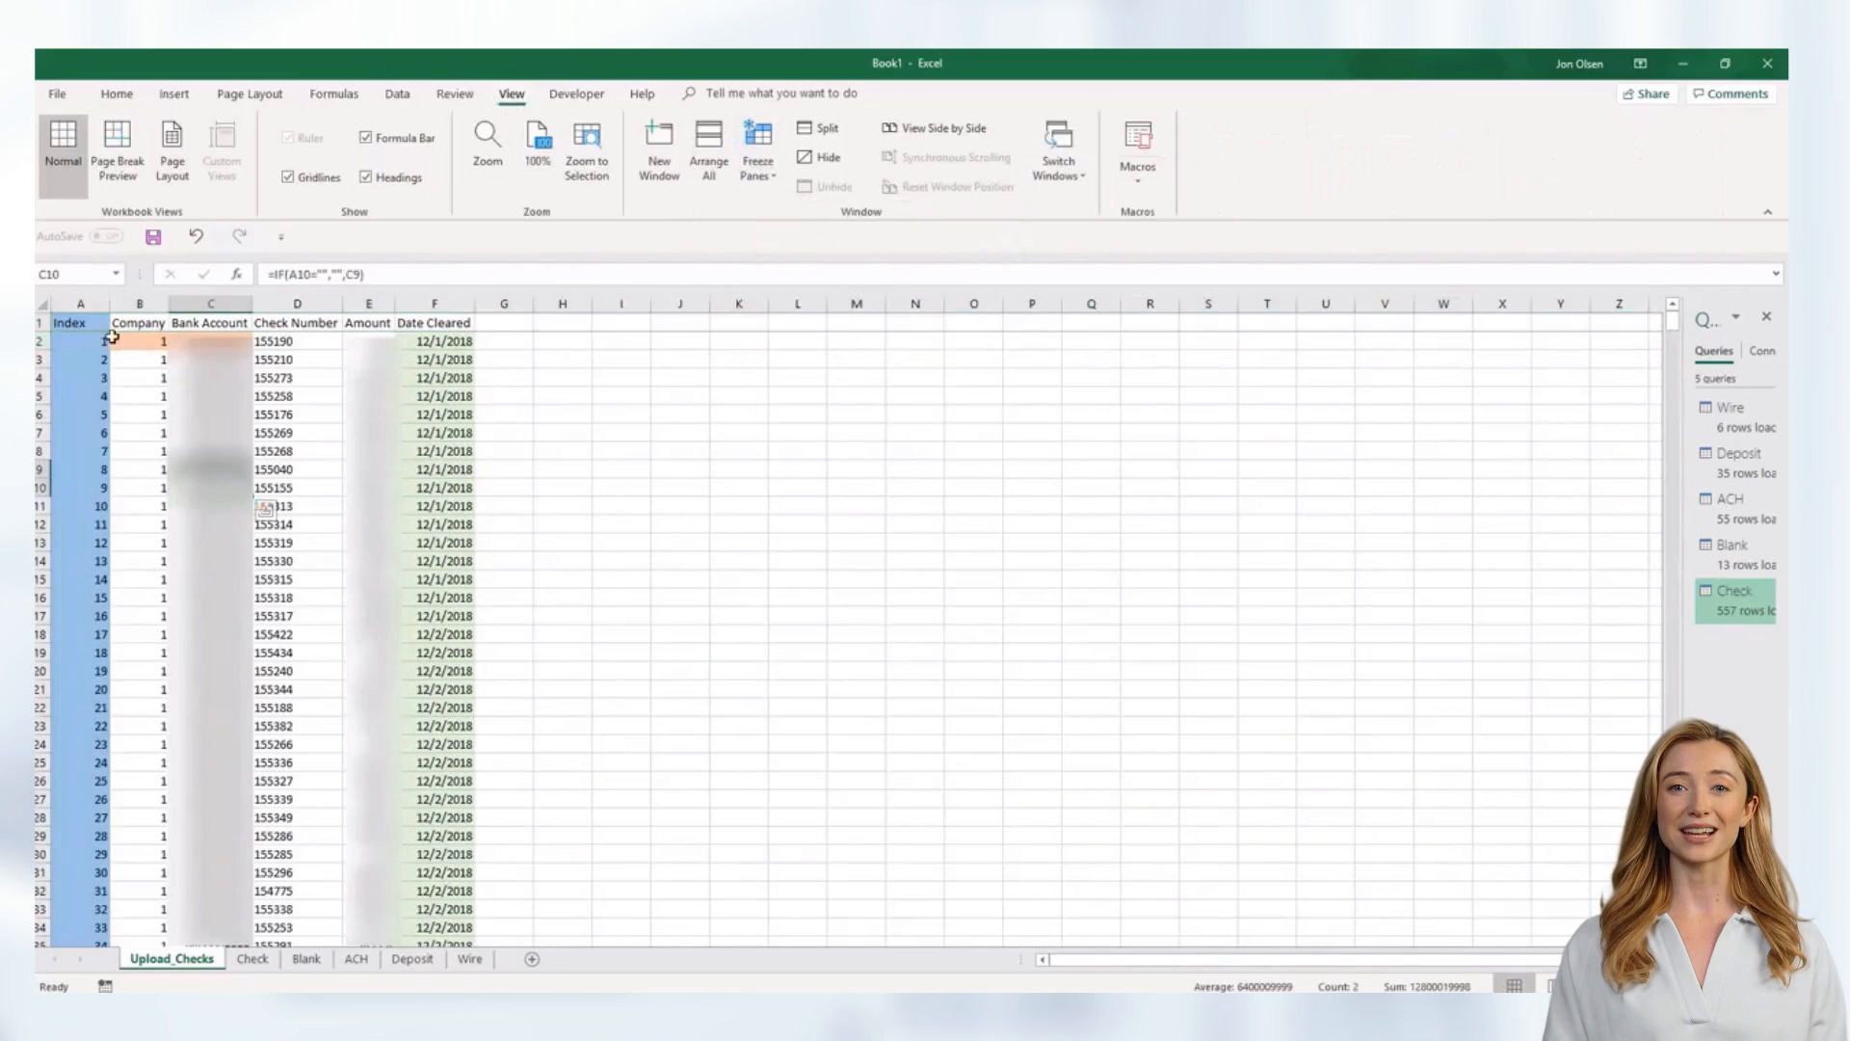
- Make the column headers in A1:F1 bold
{"action": "left_click_drag", "start_coordinate": [82, 322], "coordinate": [453, 322]}
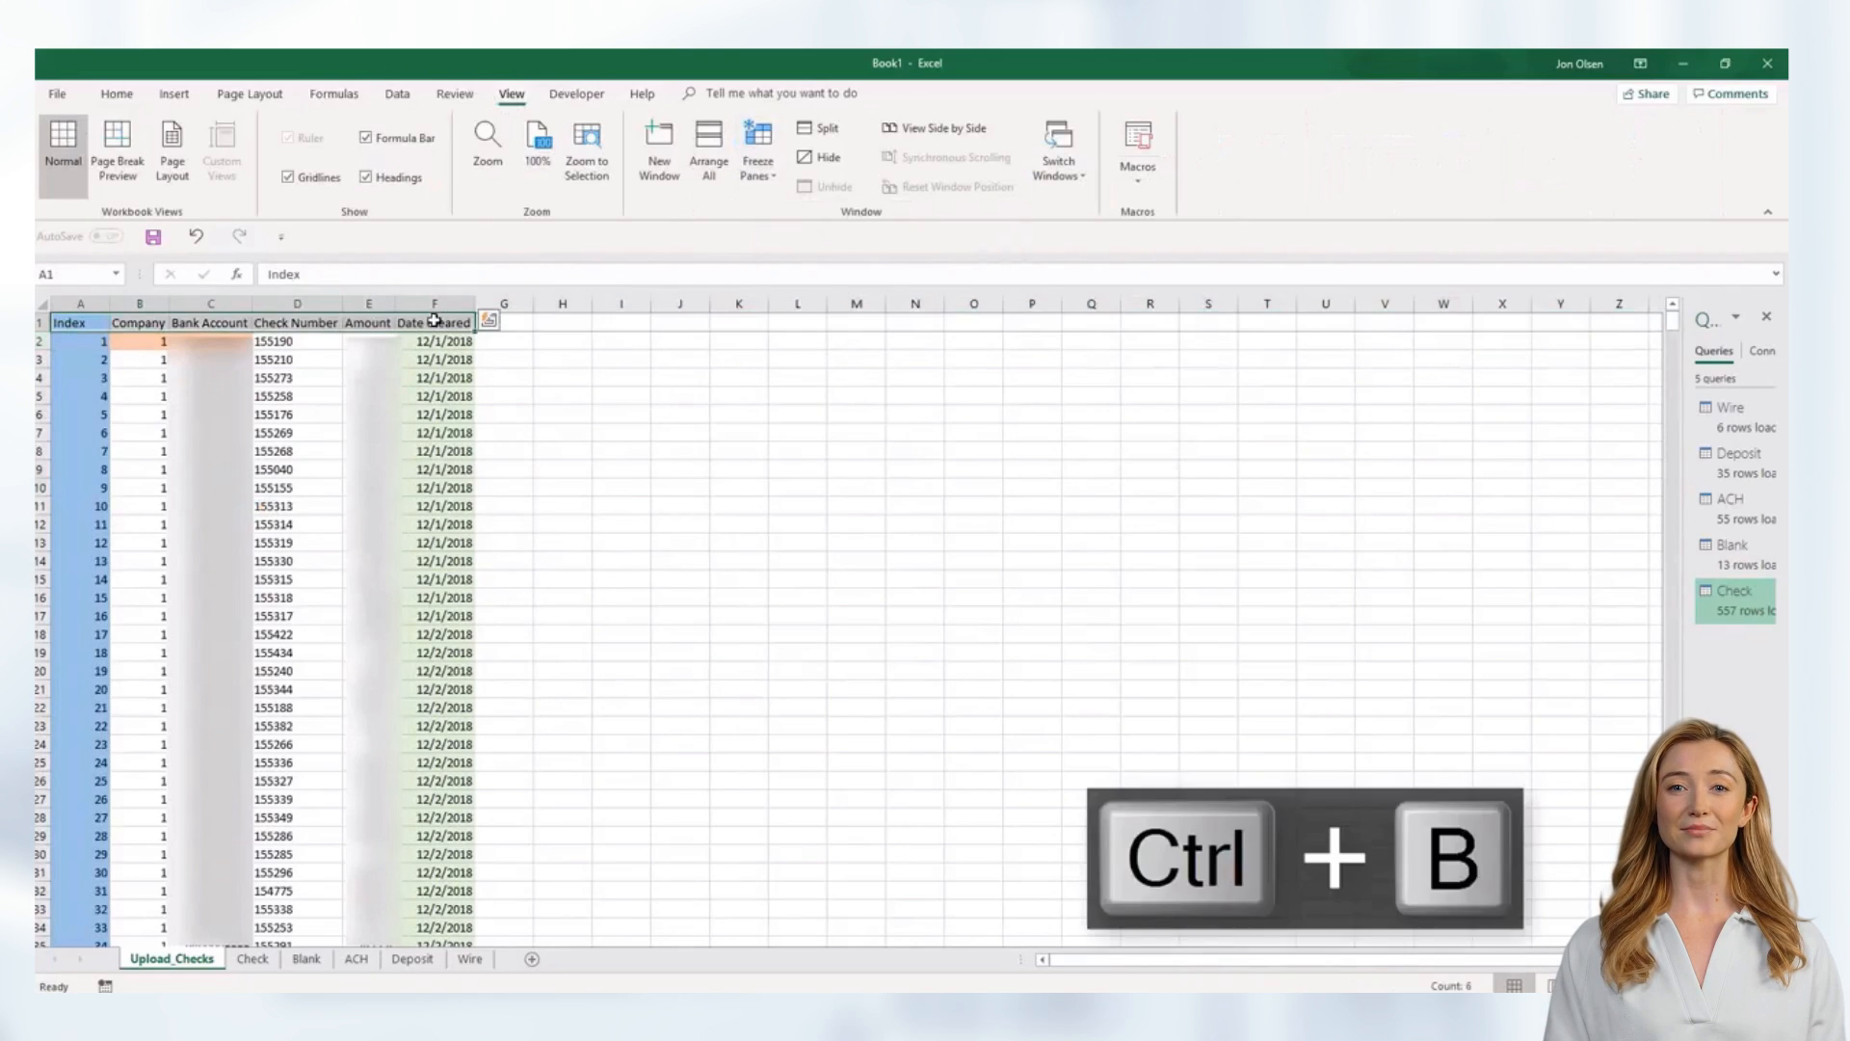
{"action": "key", "text": "ctrl+b"}
{"action": "left_click", "coordinate": [310, 414]}
{"action": "left_click", "coordinate": [214, 359]}
- Check the upload headers in B1:F1 one by one, from Company through Date Cleared
{"action": "left_click", "coordinate": [144, 341]}
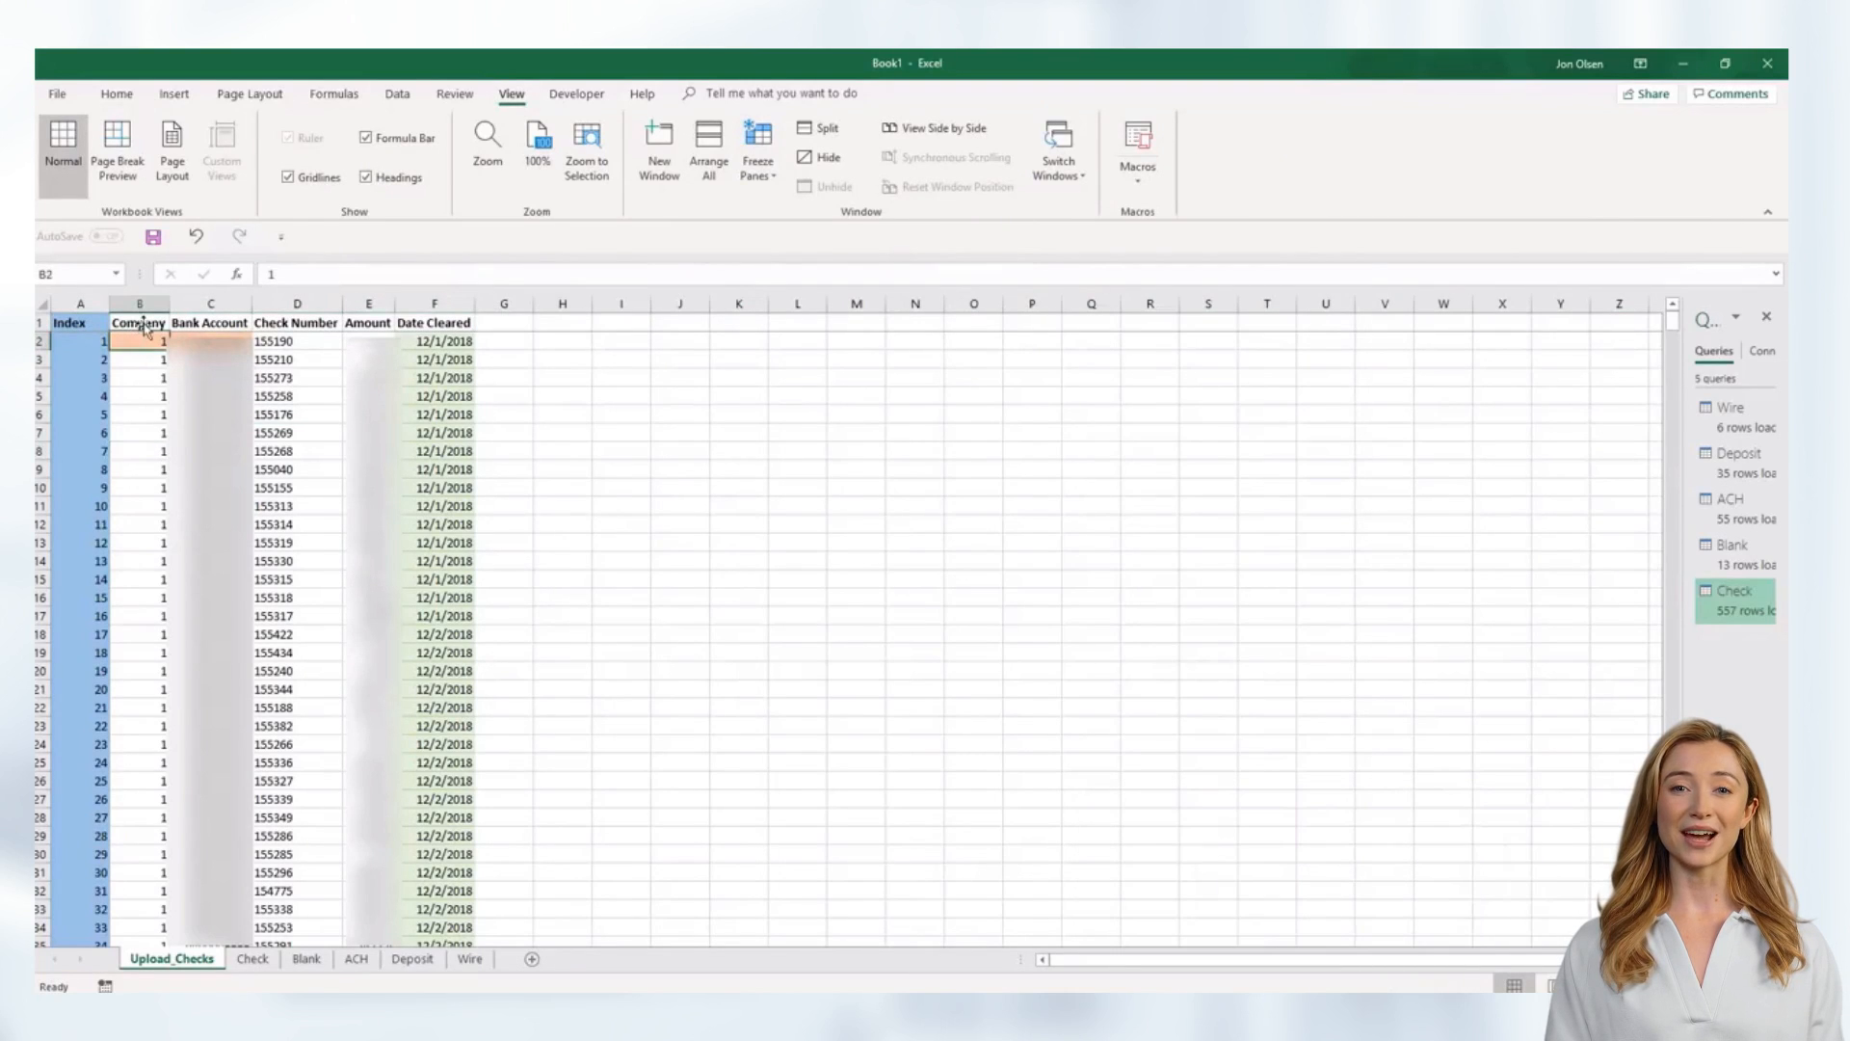
{"action": "left_click", "coordinate": [143, 323]}
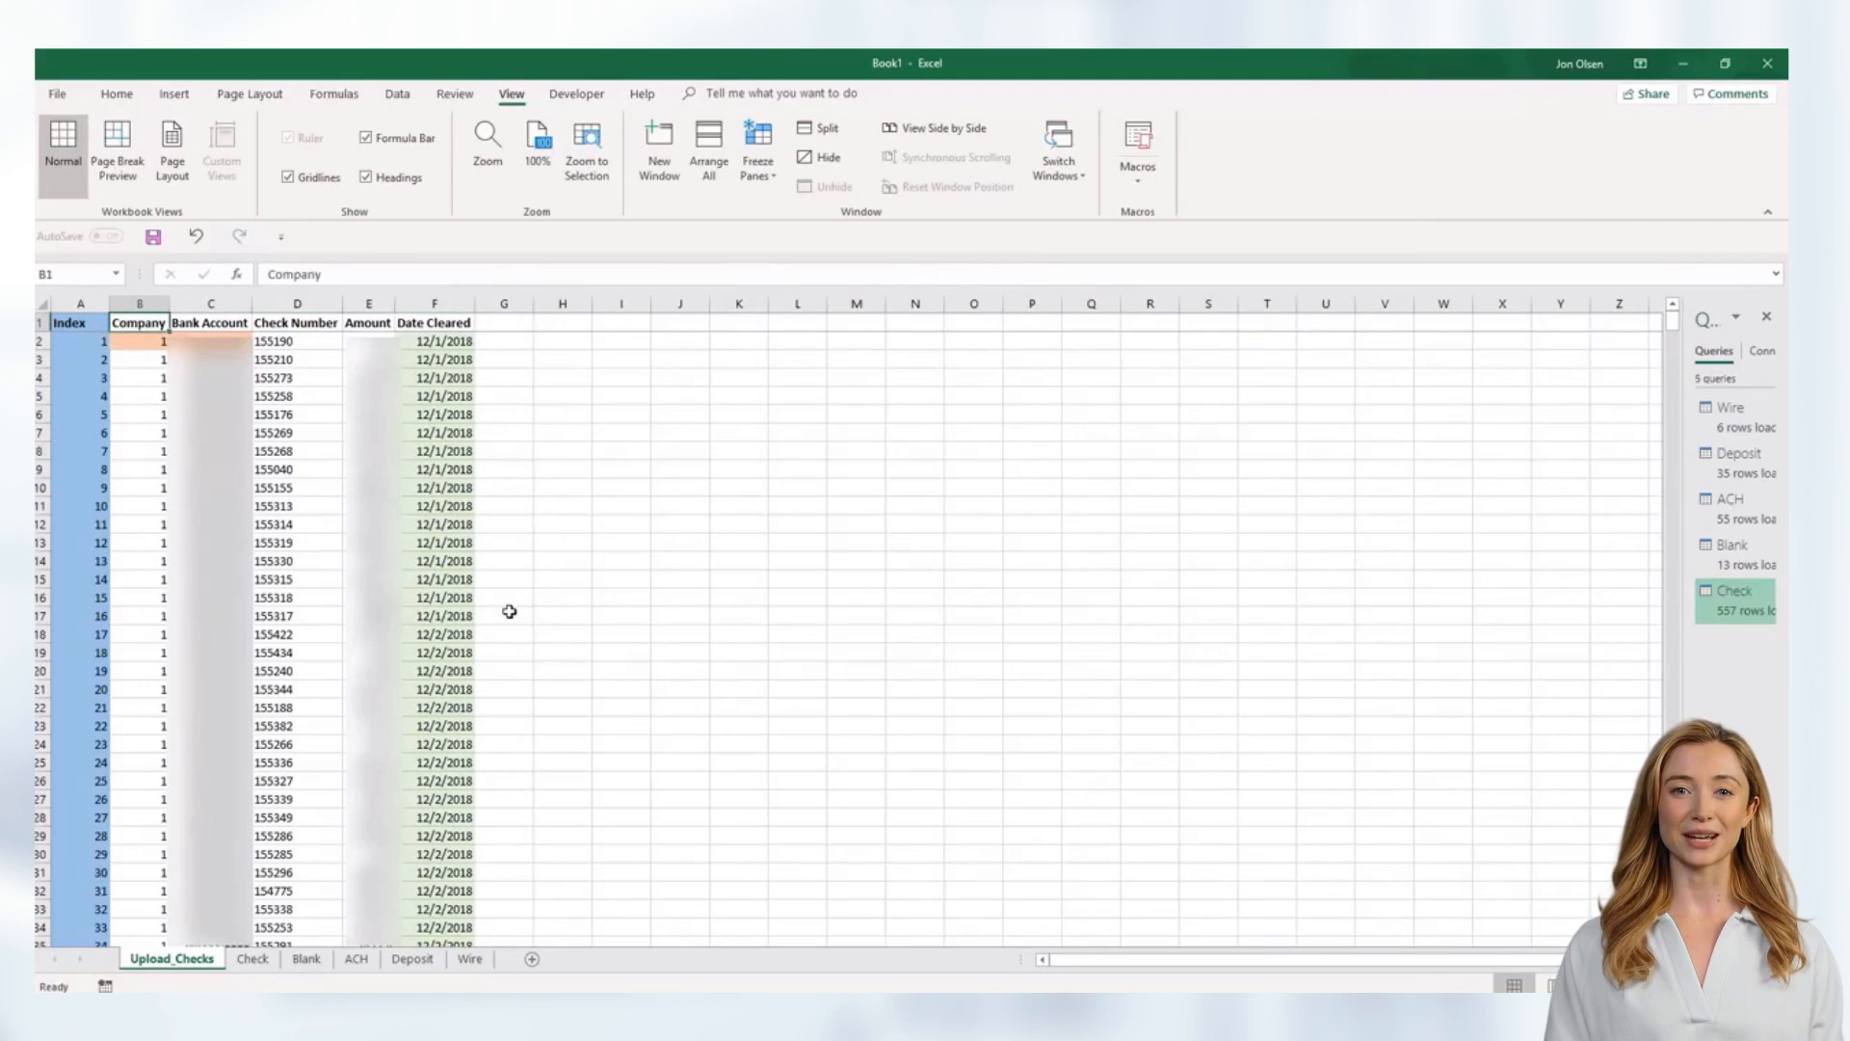
{"action": "key", "text": "Right"}
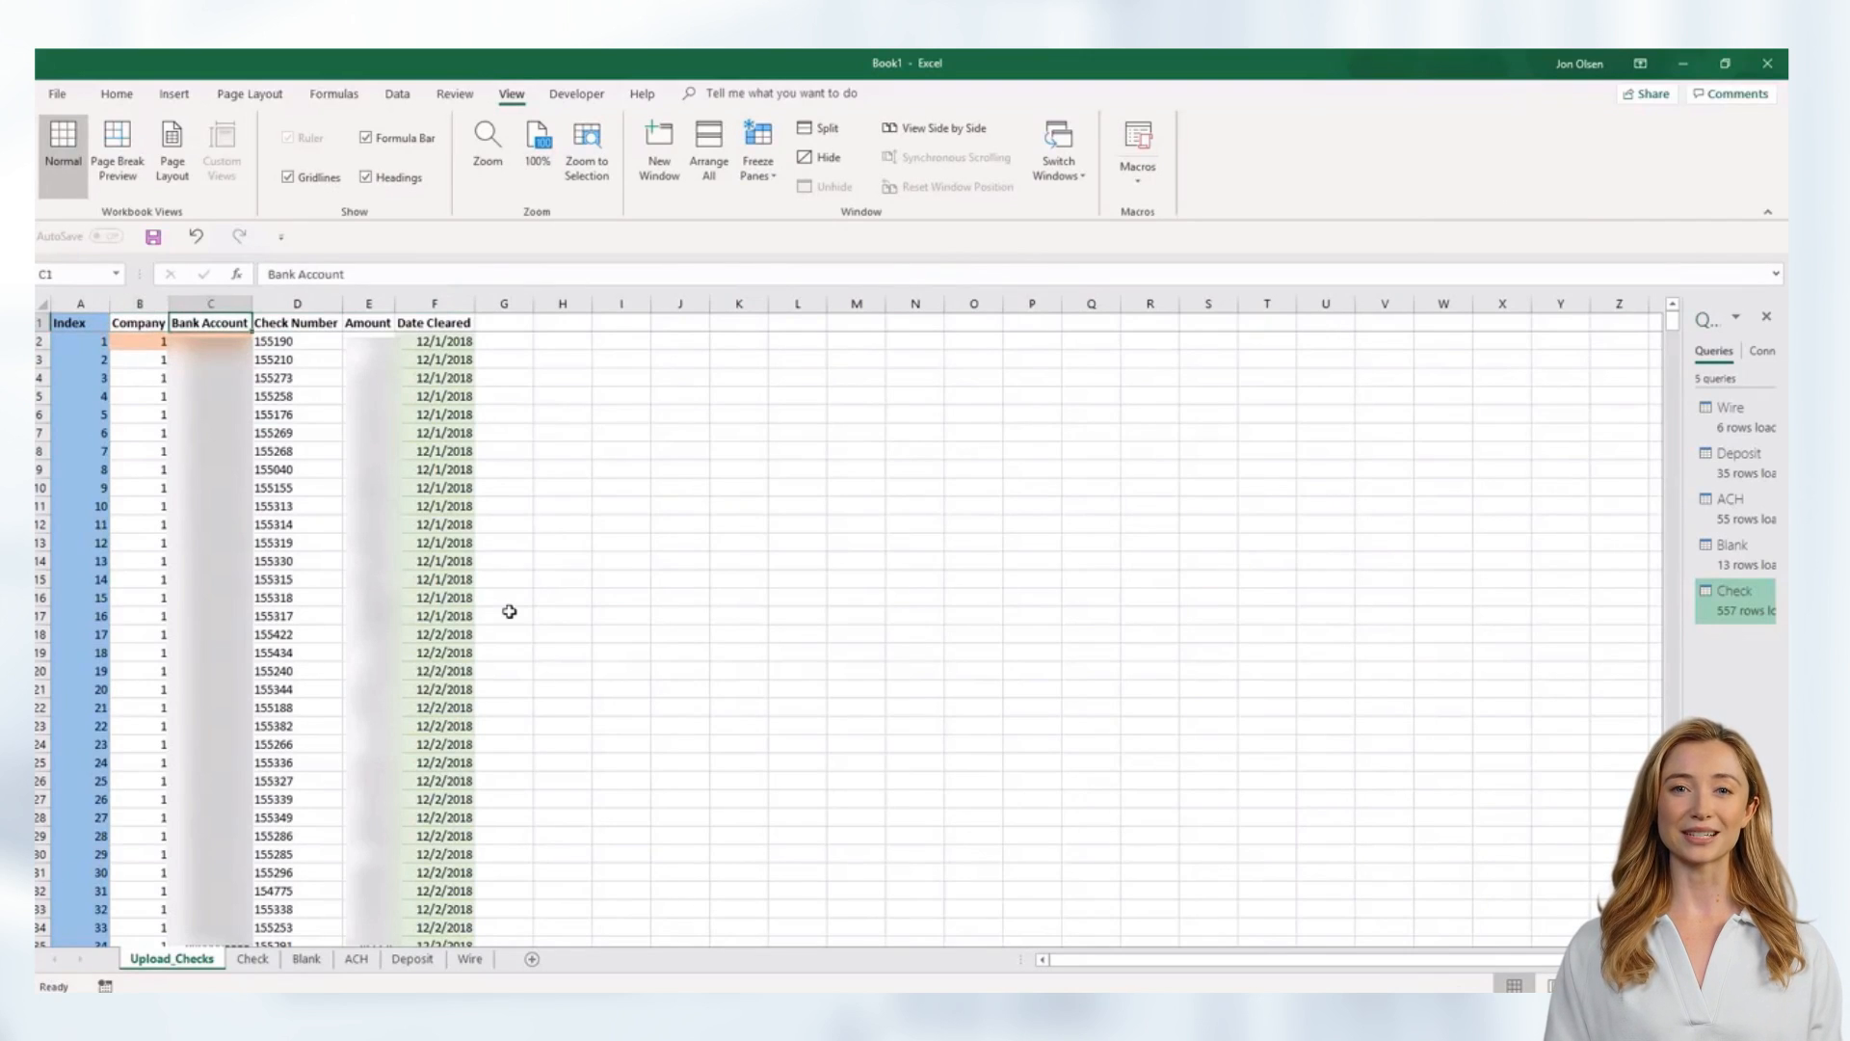
{"action": "key", "text": "Right"}
{"action": "key", "text": "Right"}
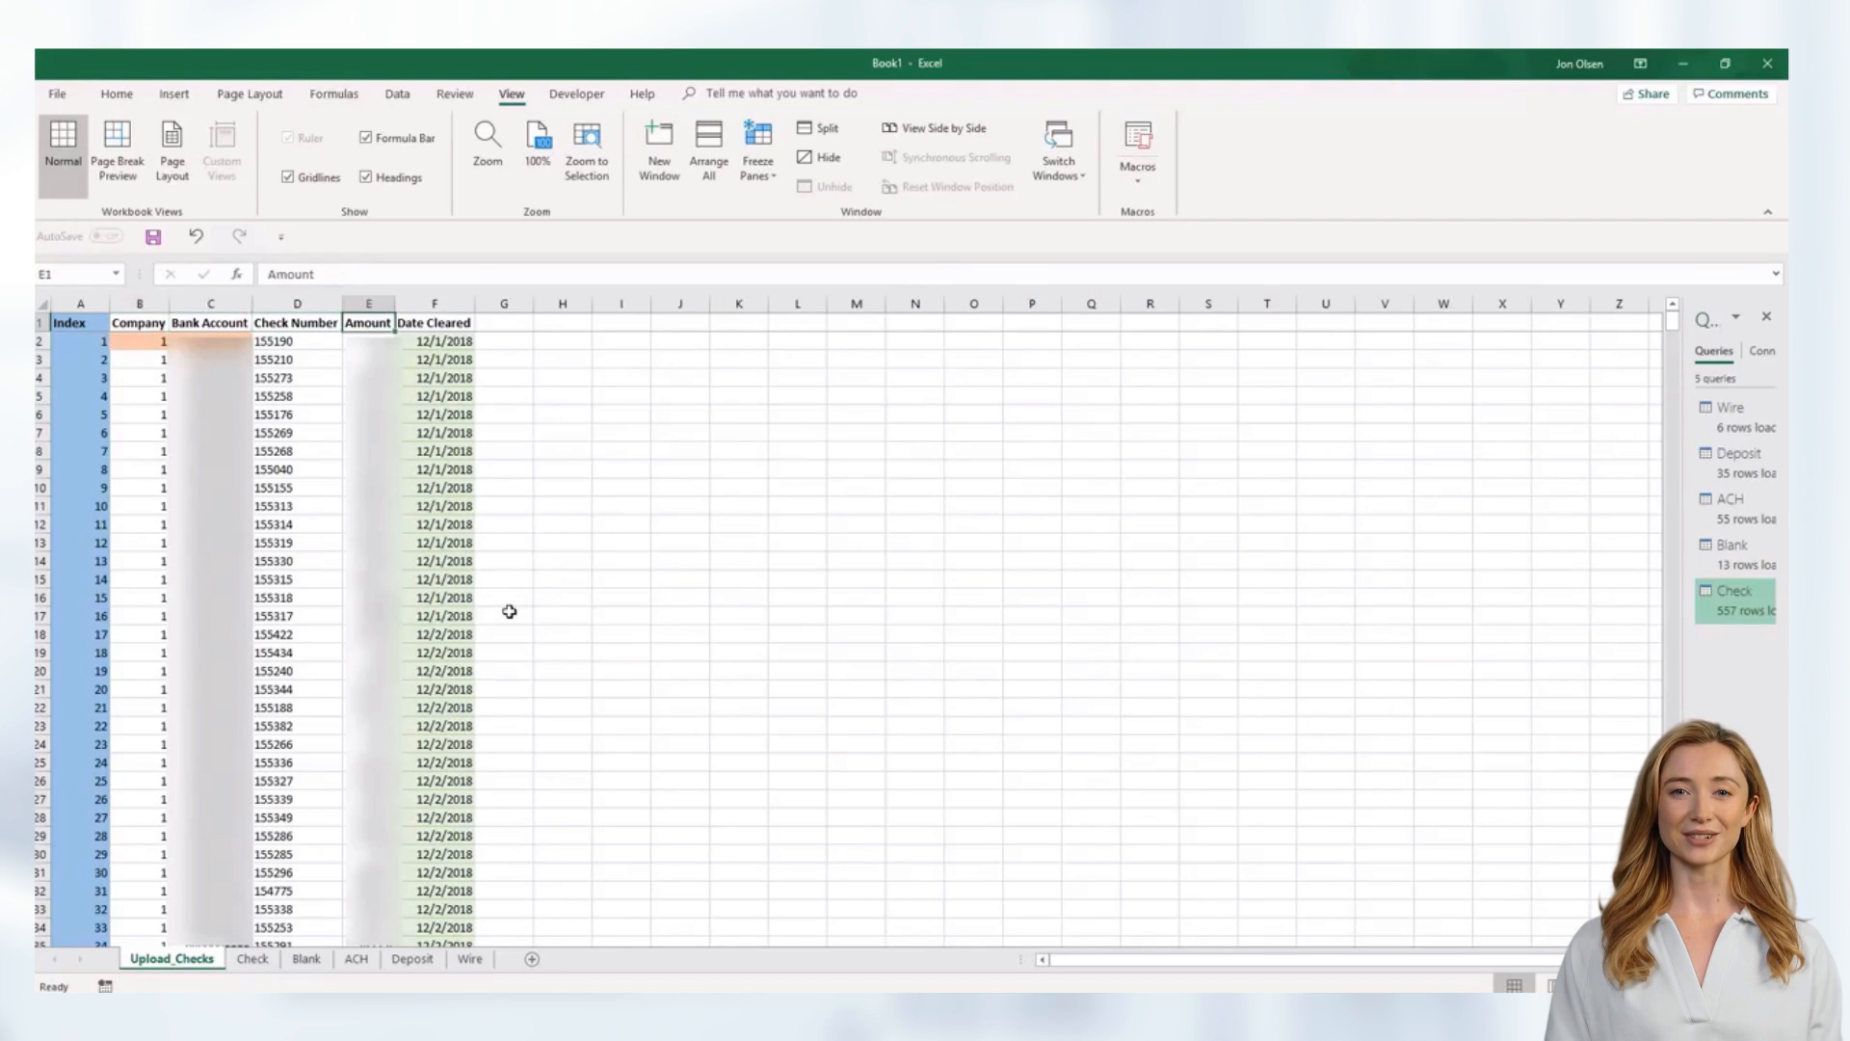
{"action": "key", "text": "Right"}
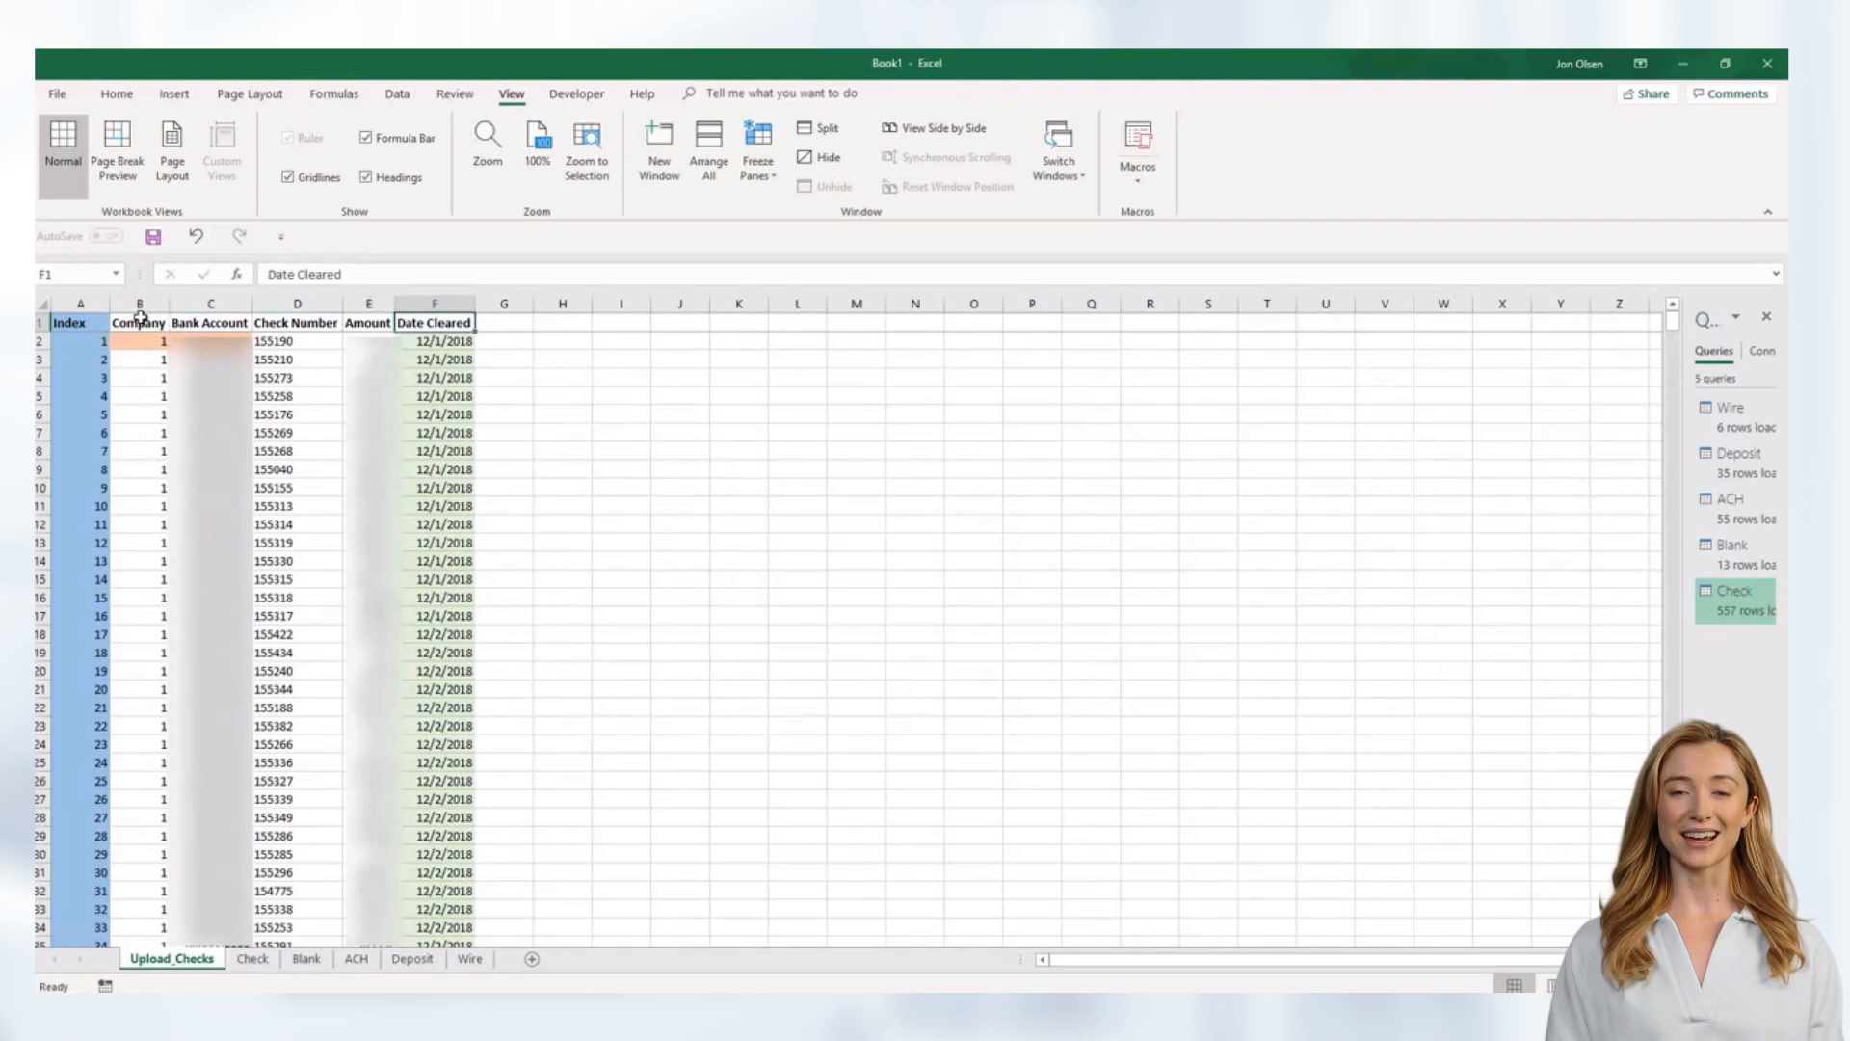
- Select the upload range from the Company header in B1 through the last populated row of the Date Cleared column
{"action": "left_click_drag", "start_coordinate": [140, 324], "coordinate": [448, 474]}
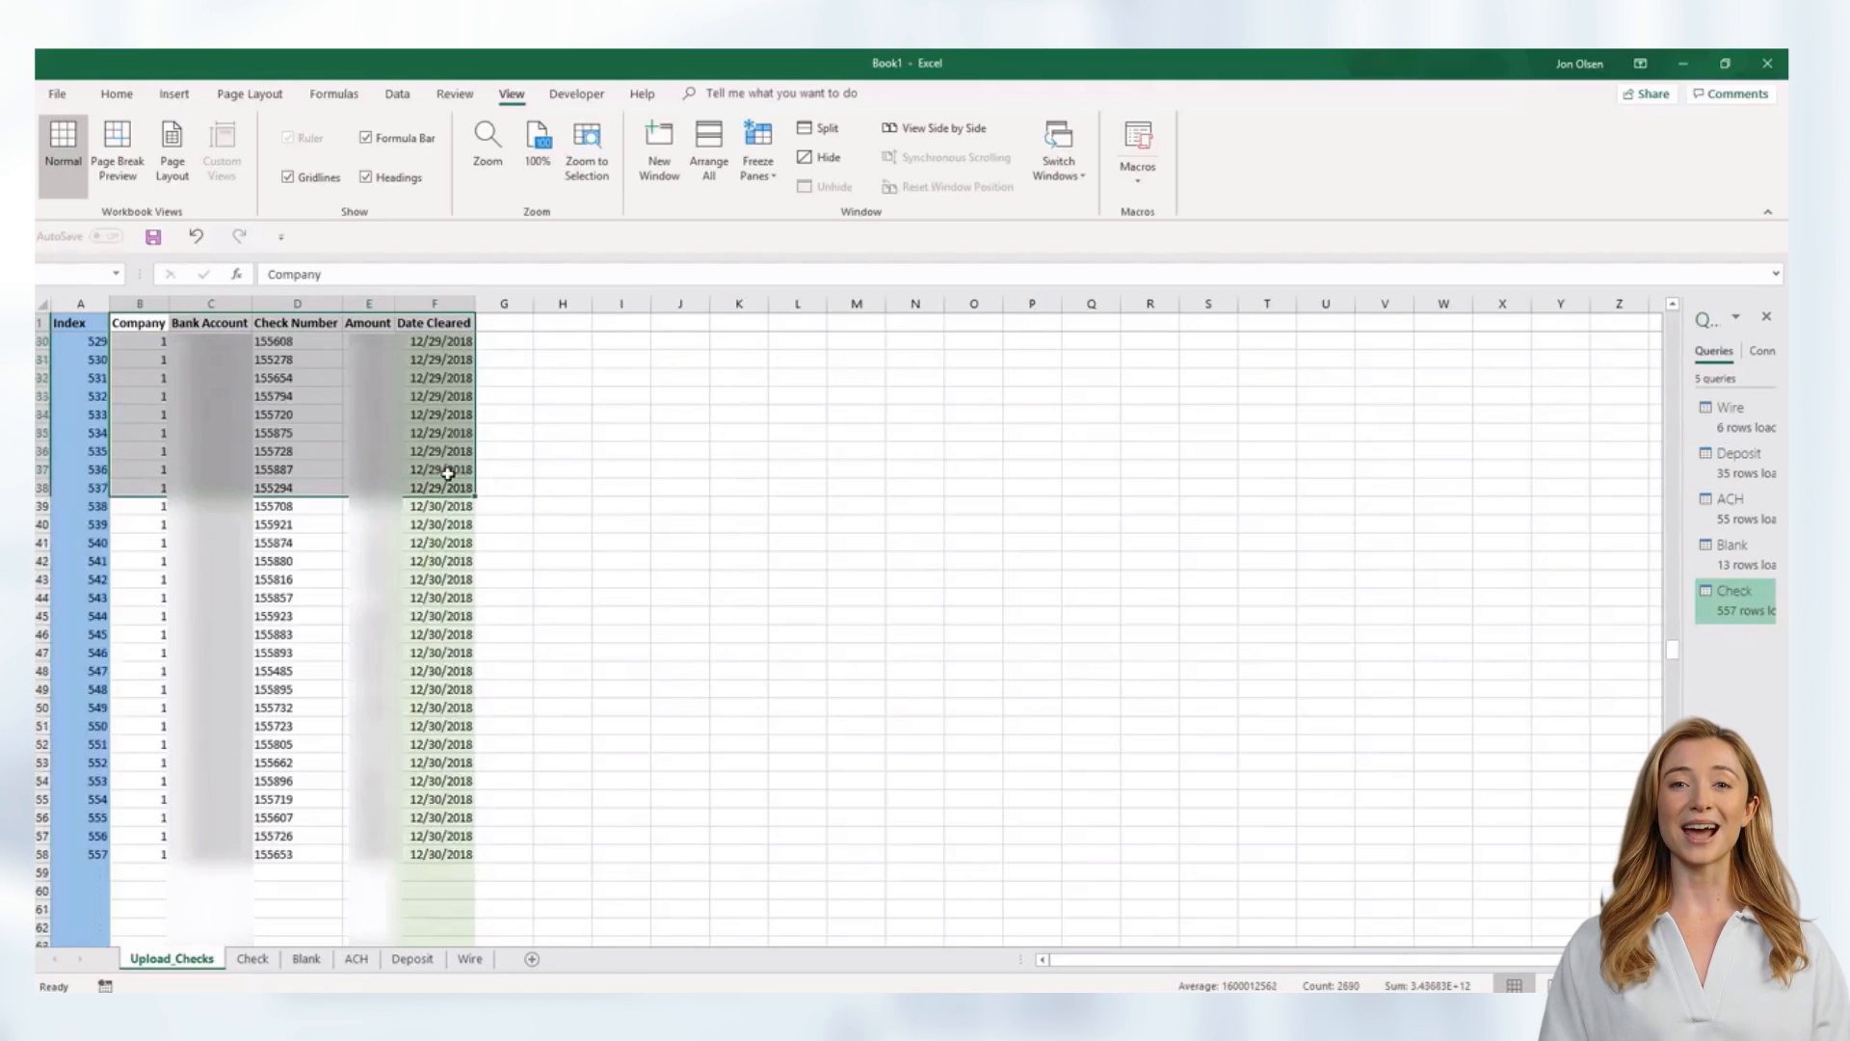
{"action": "key", "text": "shift+Down"}
{"action": "key", "text": "shift+Down"}
{"action": "key", "text": "shift+Down"}
{"action": "key", "text": "shift+Down"}
{"action": "key", "text": "shift+Down"}
{"action": "key", "text": "shift+Down"}
{"action": "key", "text": "shift+Down"}
{"action": "key", "text": "shift+Down"}
{"action": "key", "text": "shift+Down"}
{"action": "key", "text": "shift+Down"}
{"action": "key", "text": "shift+Down"}
{"action": "key", "text": "shift+Down"}
{"action": "key", "text": "shift+Down"}
{"action": "key", "text": "shift+Down"}
{"action": "key", "text": "shift+Down"}
{"action": "key", "text": "shift+Down"}
{"action": "key", "text": "shift+Down"}
{"action": "key", "text": "shift+Down"}
{"action": "key", "text": "shift+Down"}
{"action": "key", "text": "shift+Down"}
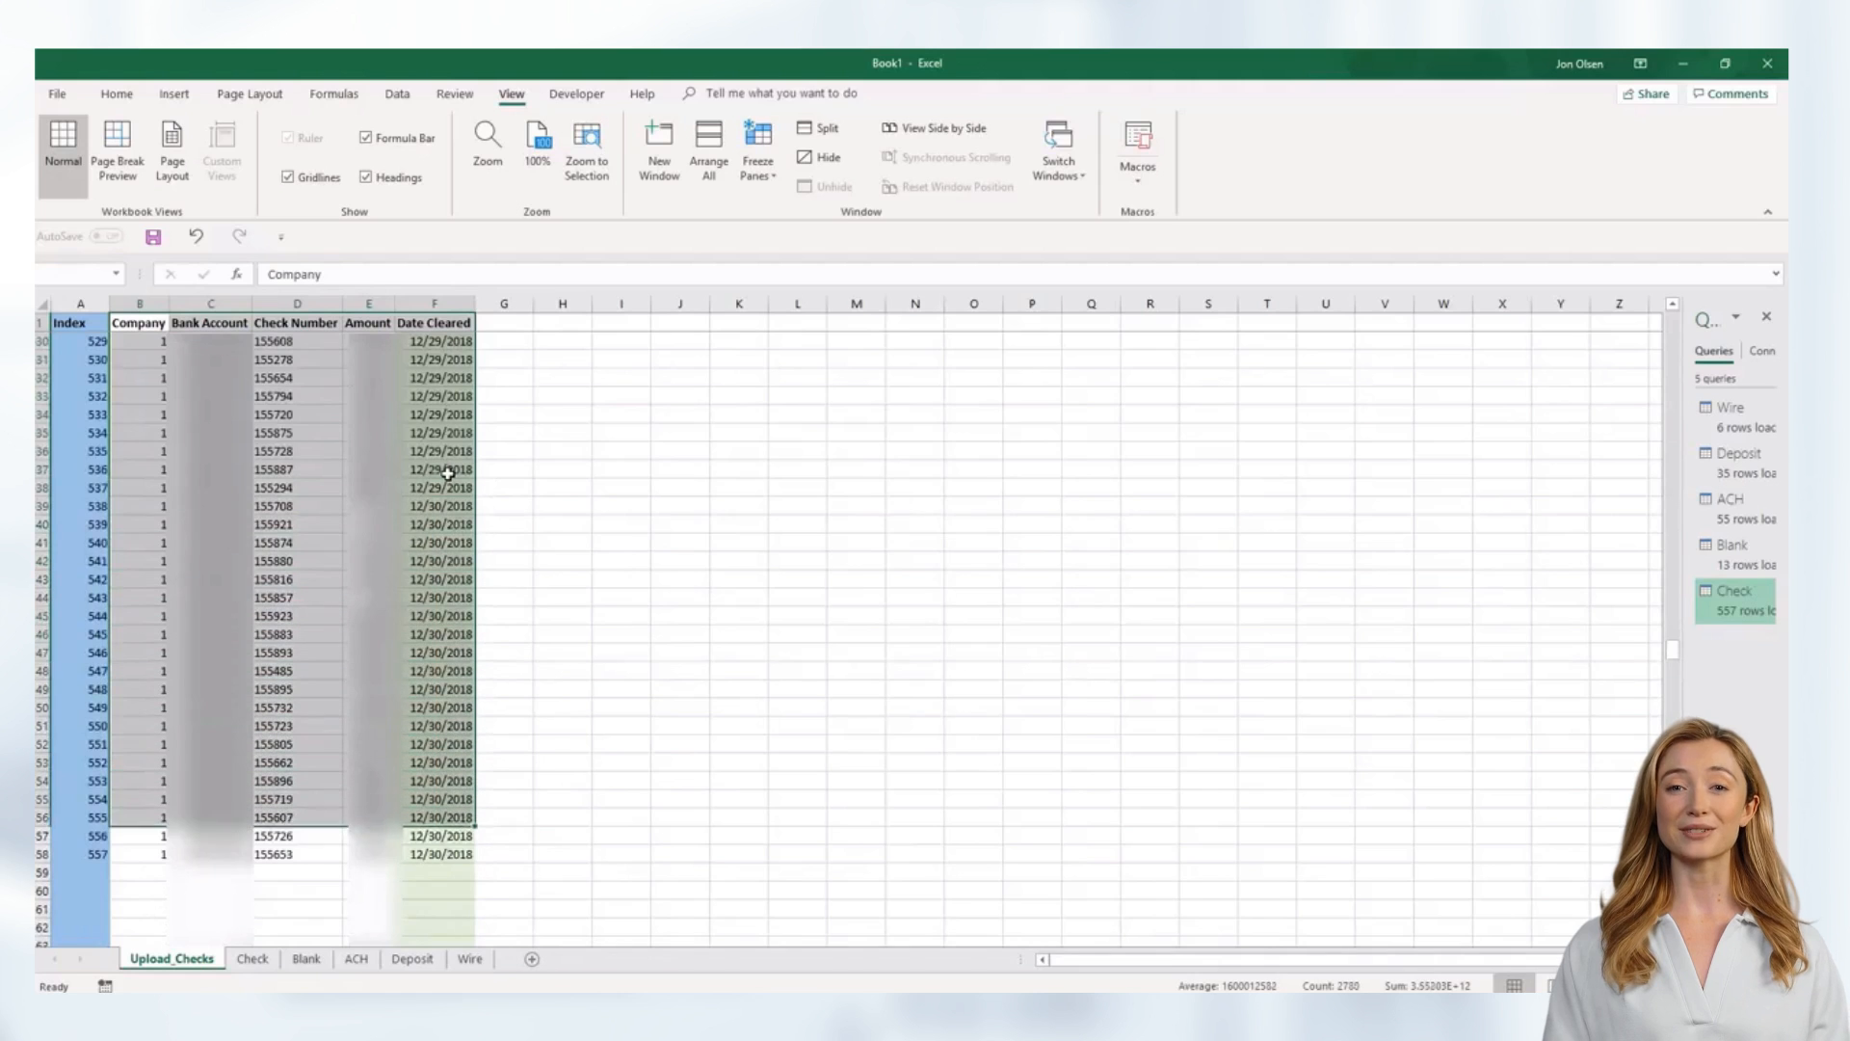